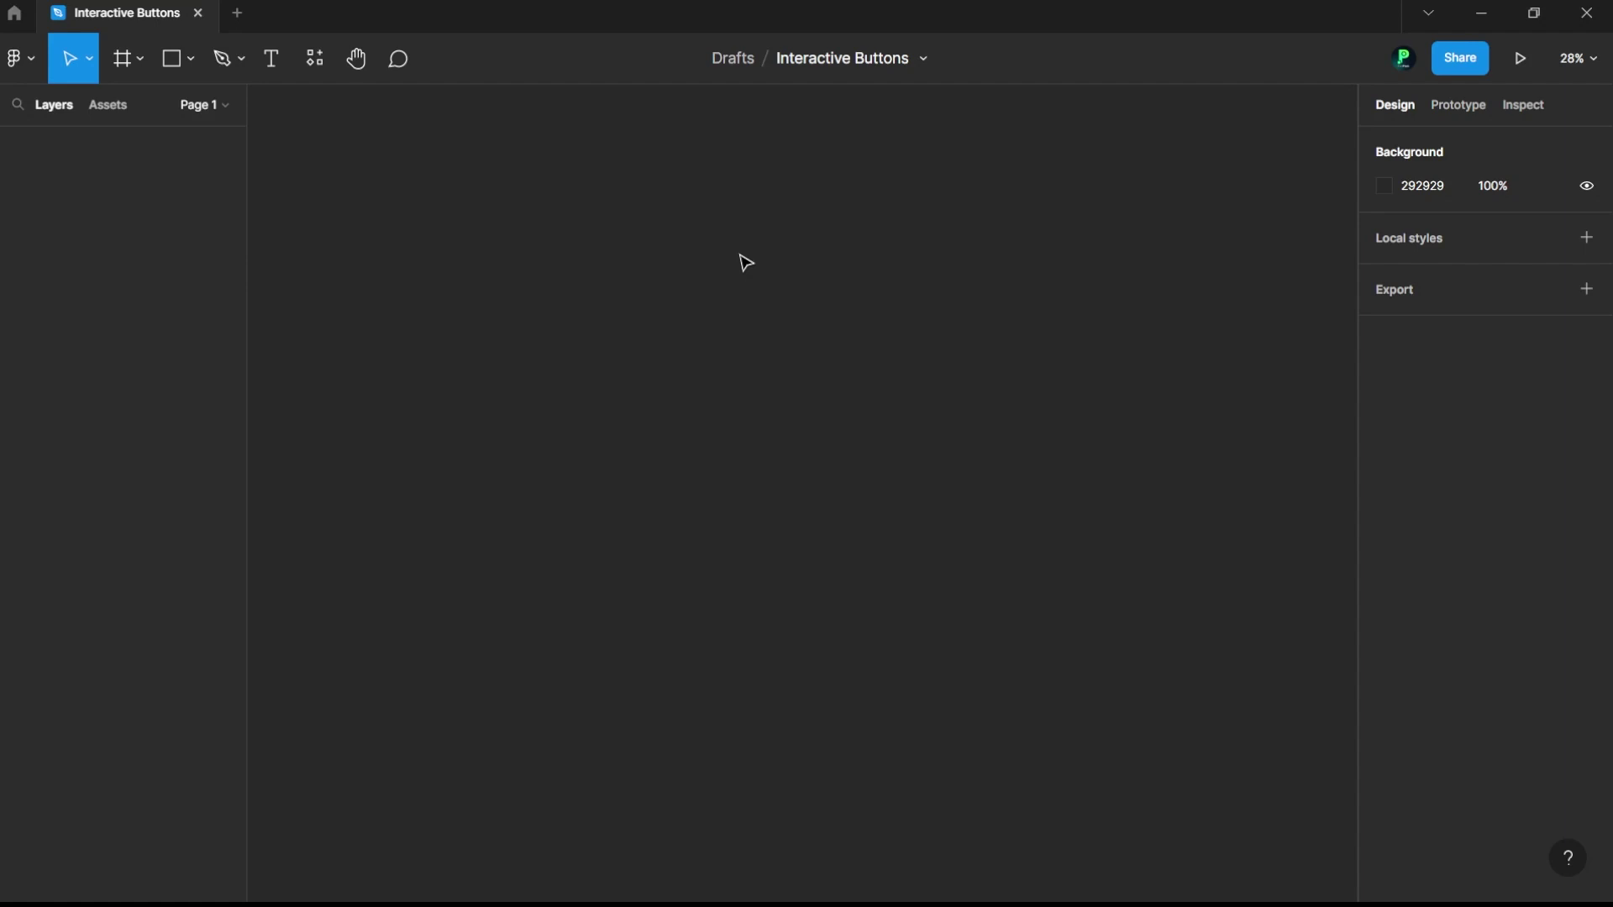
Step: Launch the Iconly v2.3 icon plugin from the canvas right-click menu
right_click(728, 228)
mouse_move(809, 404)
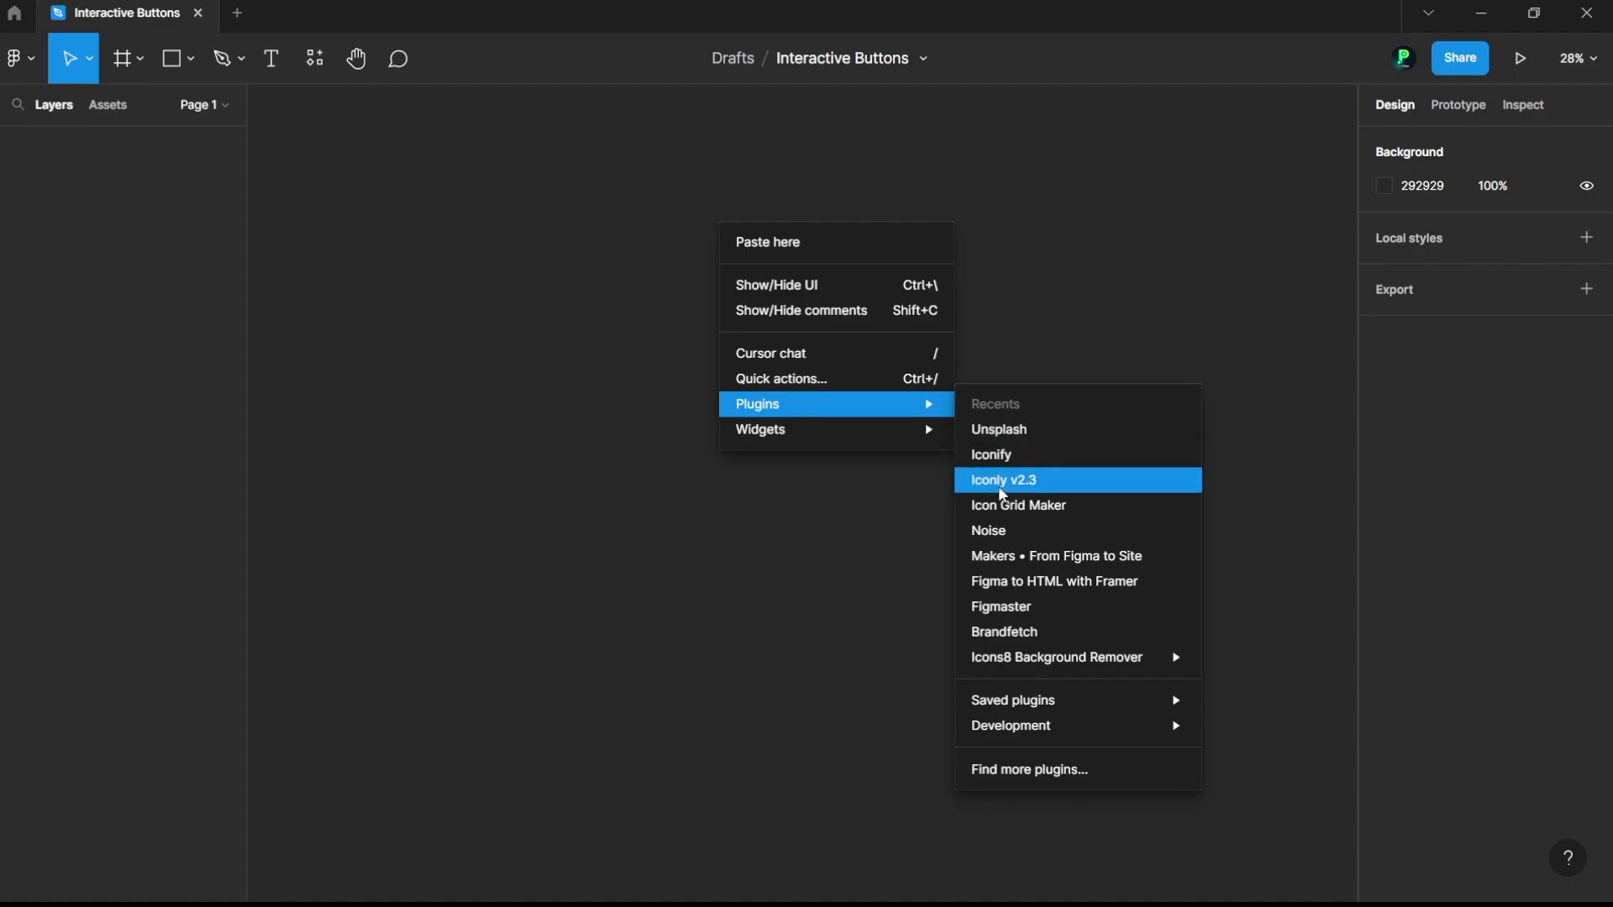
left_click(1022, 486)
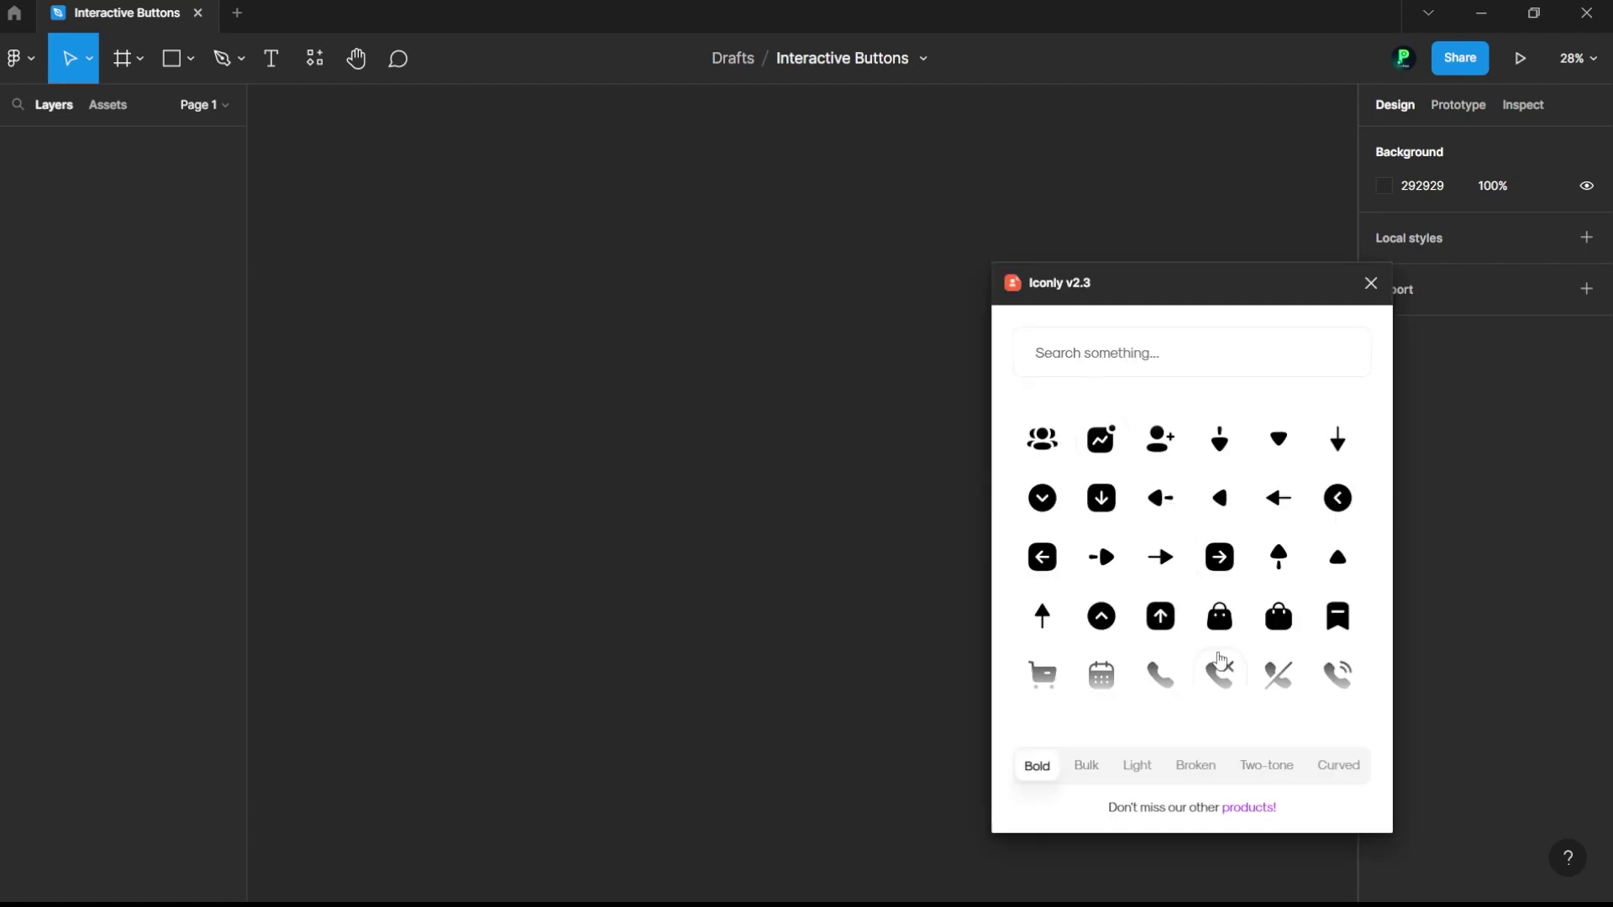
Step: Drag the Bag, Bookmark and Camera icons from Iconly onto the canvas side by side
scroll(1189, 643, "down", 2)
left_click_drag(1220, 540, 1188, 511)
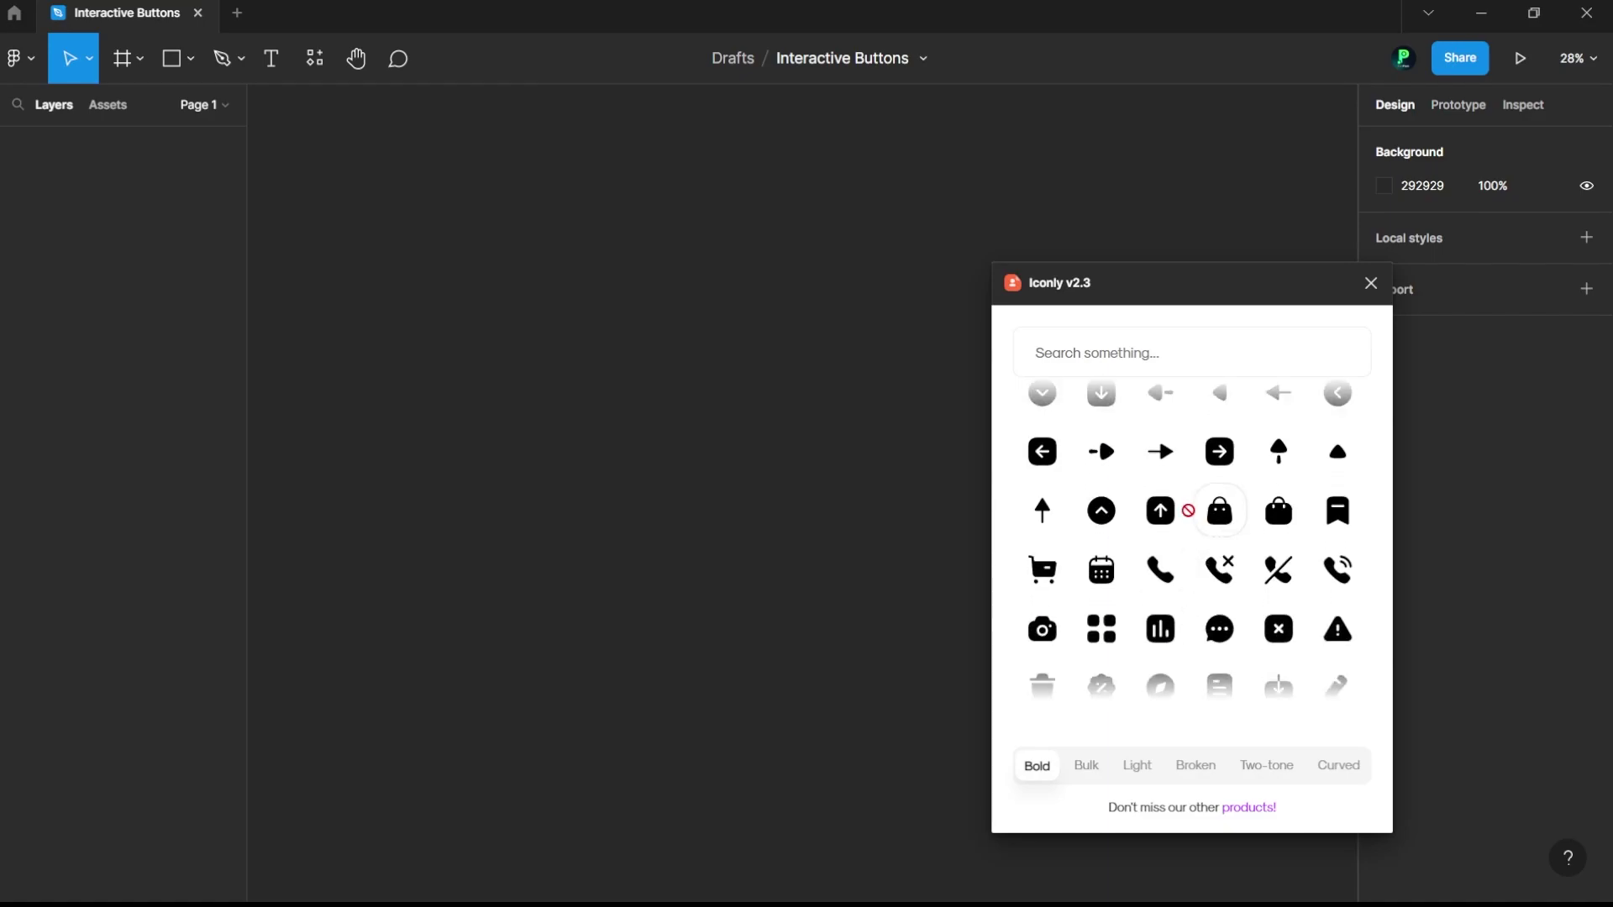
left_click_drag(737, 422, 737, 424)
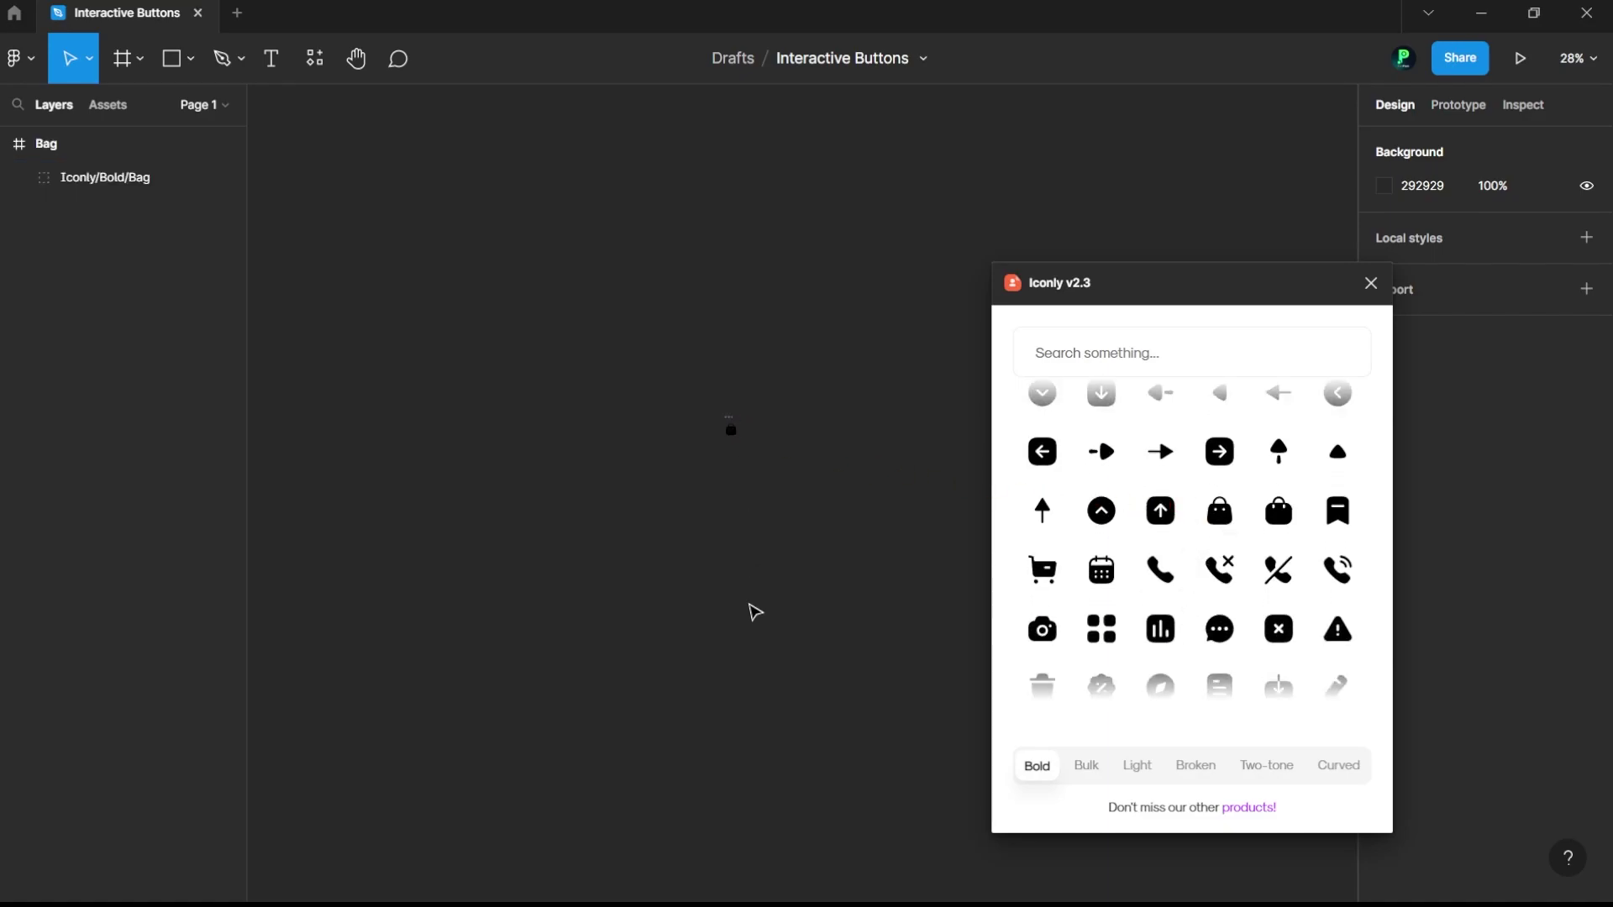
left_click_drag(1335, 514, 1127, 537)
left_click_drag(792, 427, 792, 428)
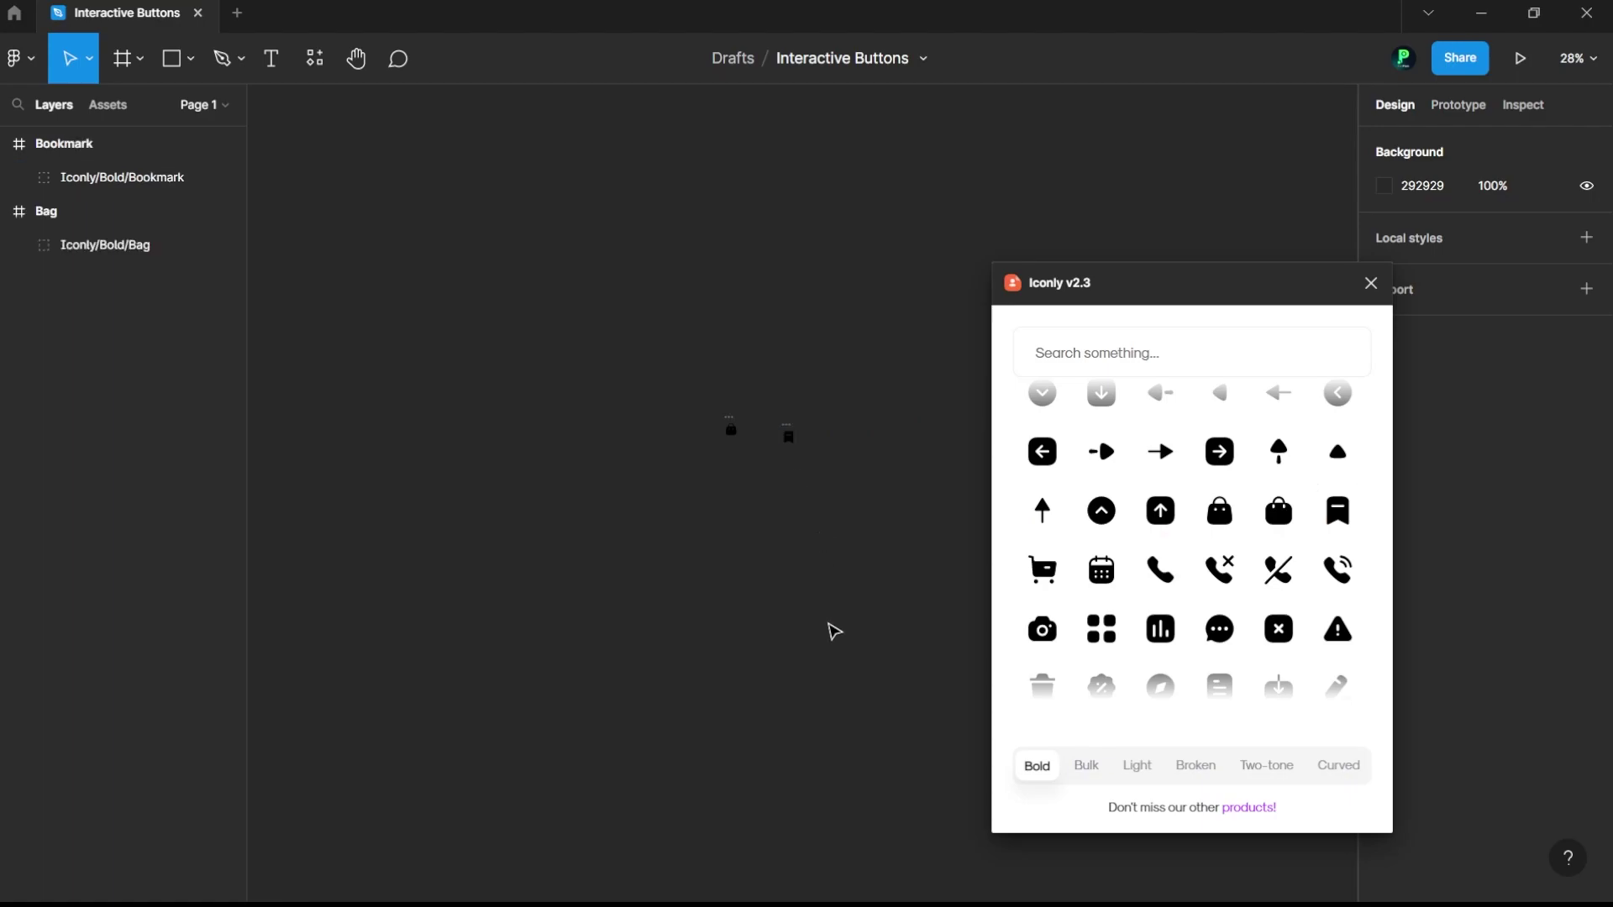
scroll(1180, 626, "down", 2)
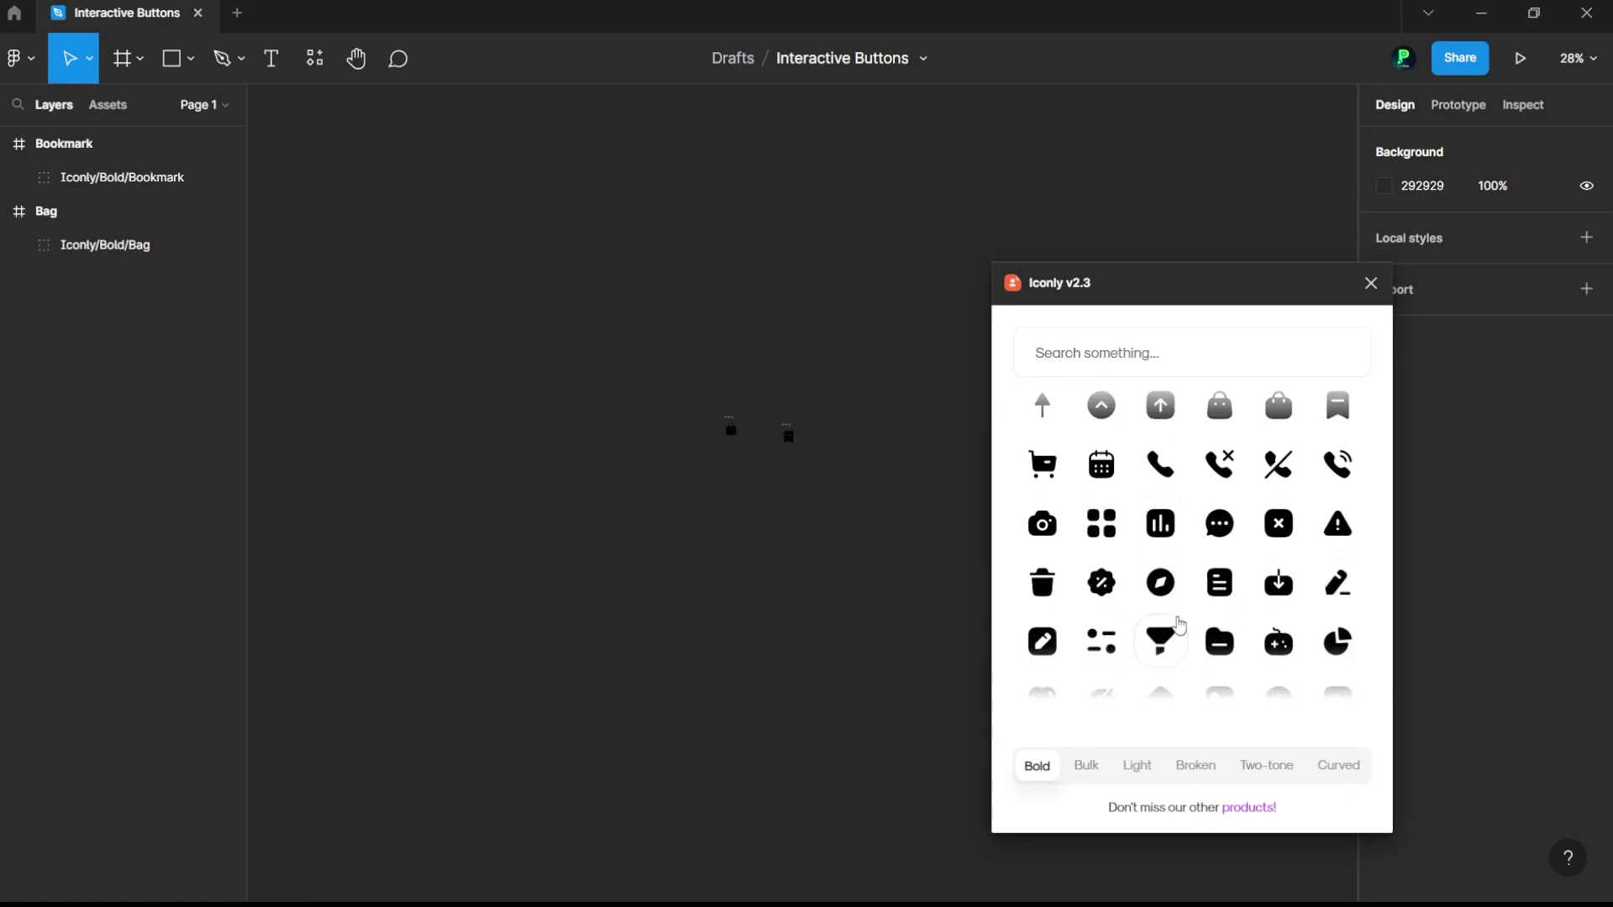
scroll(1180, 626, "down", 2)
left_click_drag(1042, 418, 984, 425)
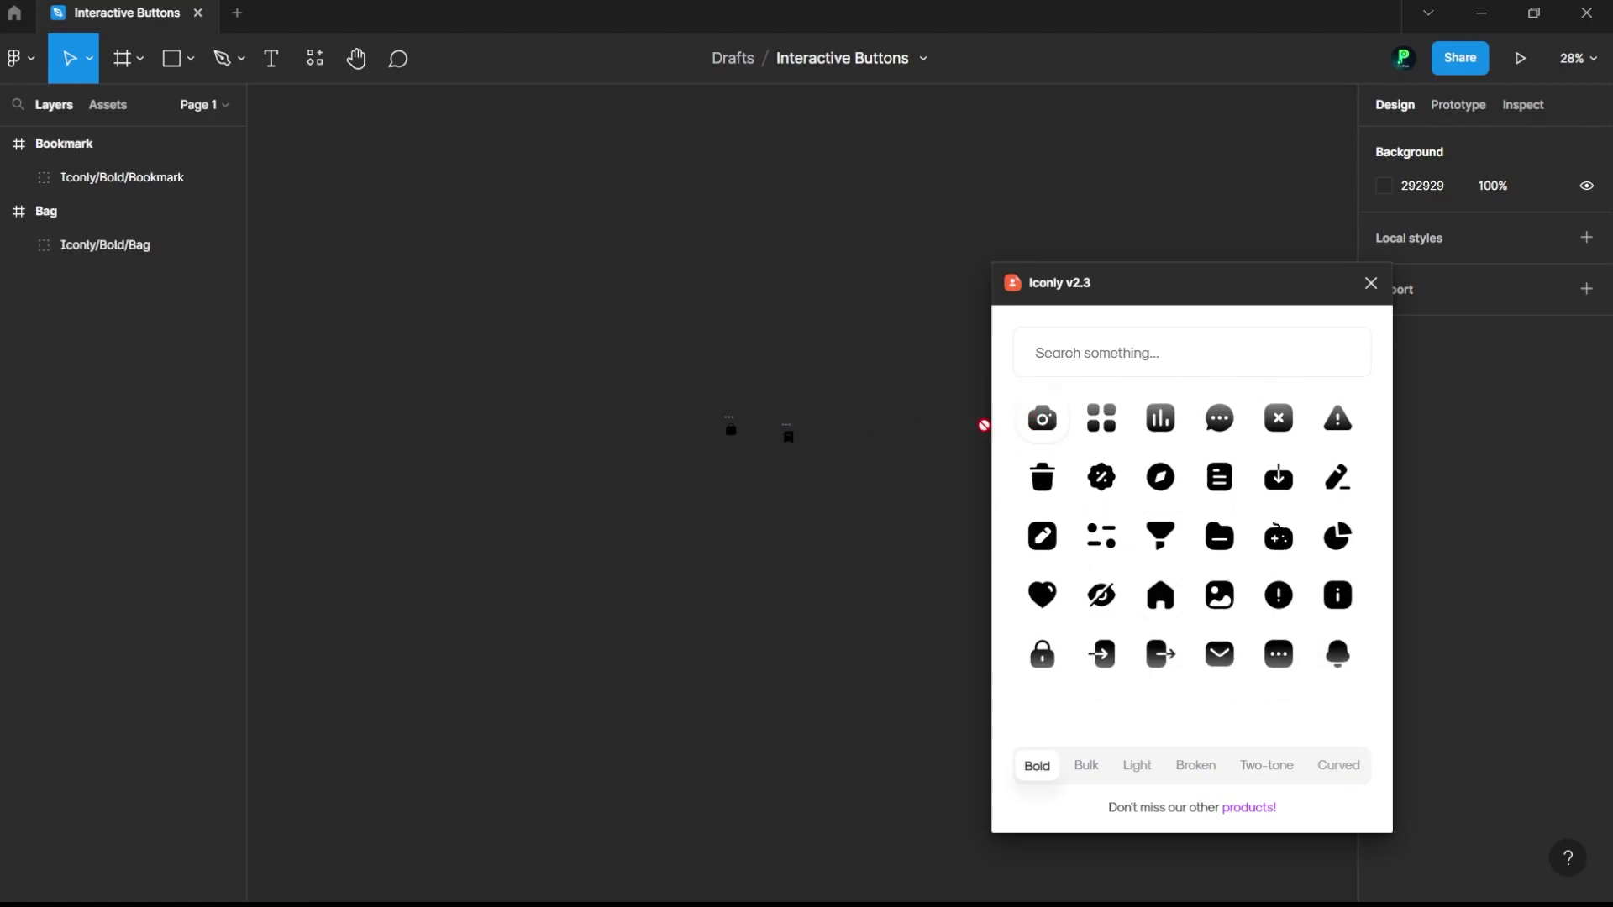
left_click_drag(874, 435, 865, 433)
Step: Close the Iconly panel and trial-resize the three icon frames to 138 px
left_click(1371, 282)
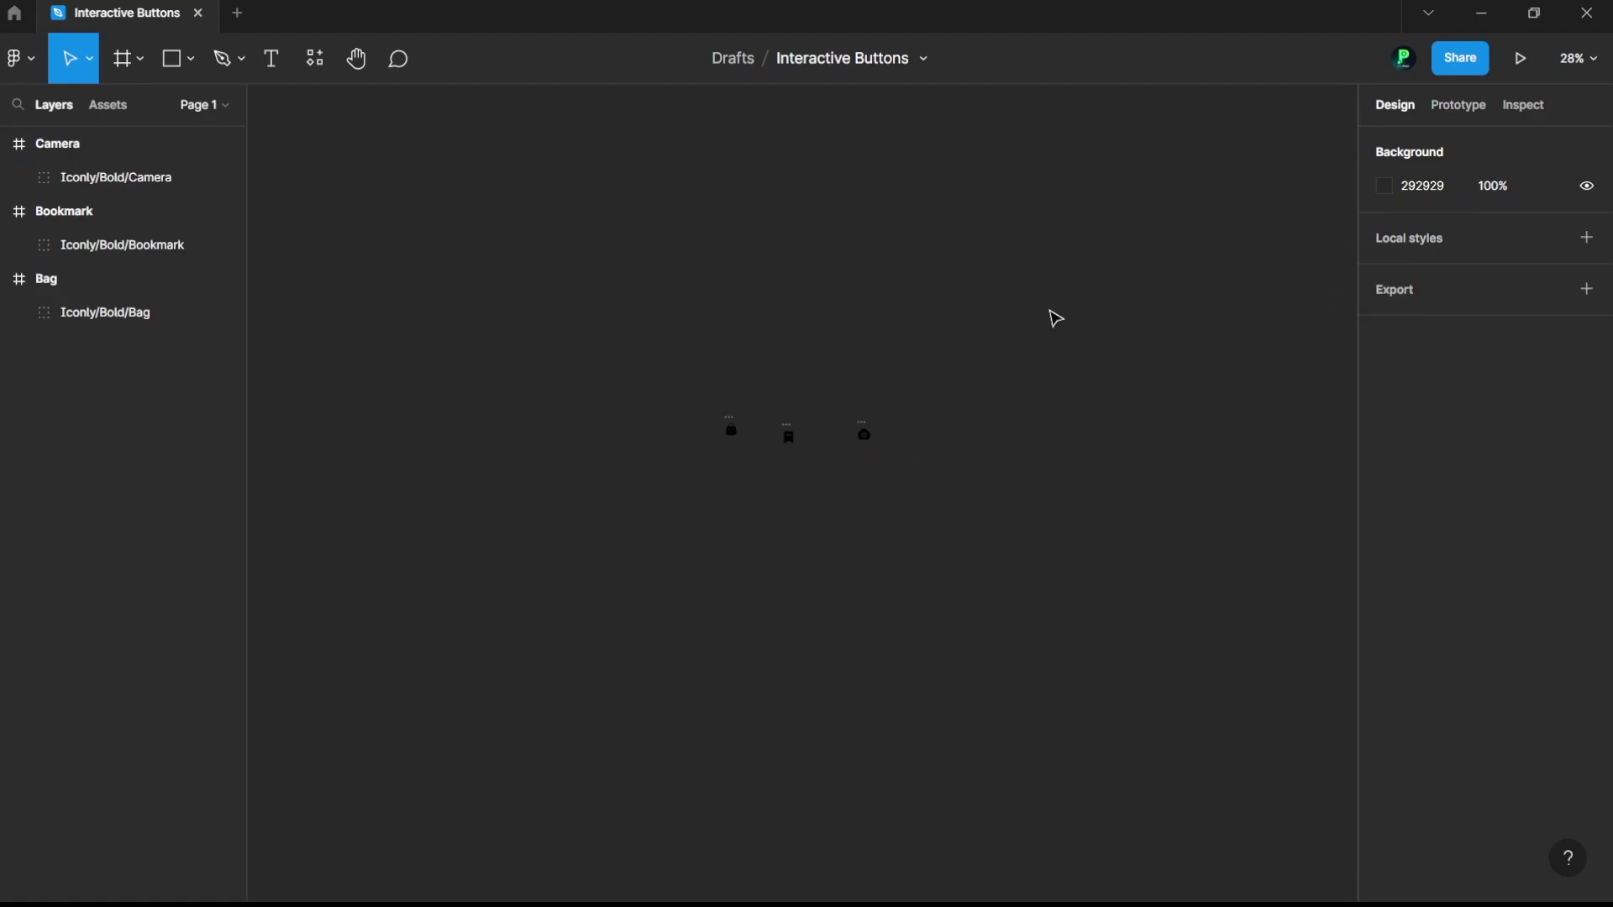
left_click_drag(613, 538, 597, 554)
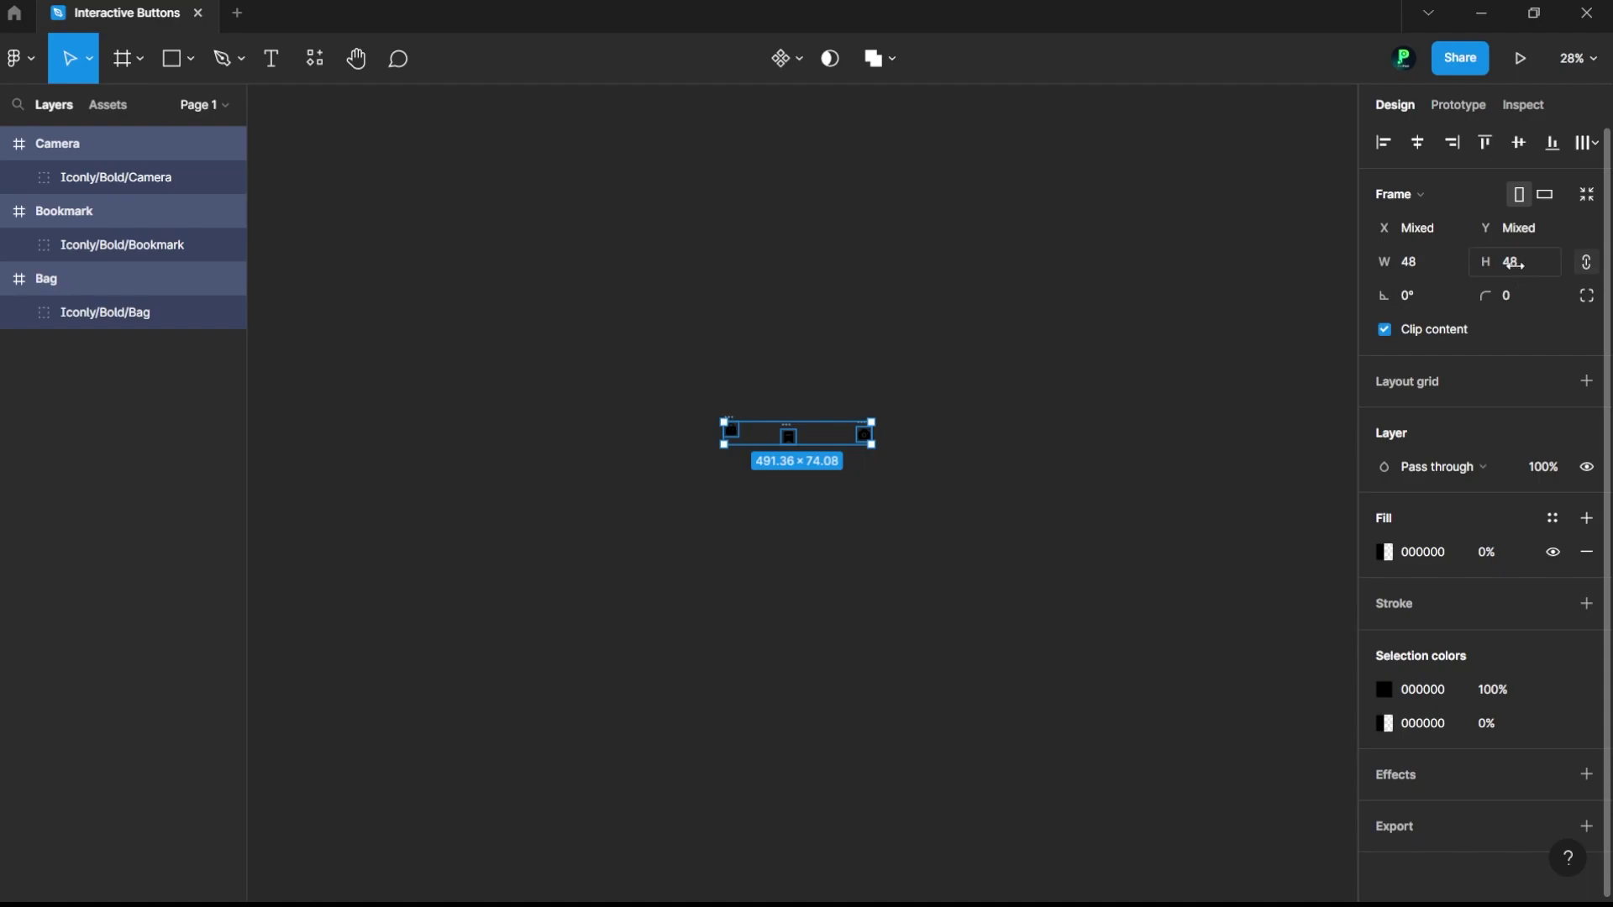
left_click_drag(1515, 263, 1587, 263)
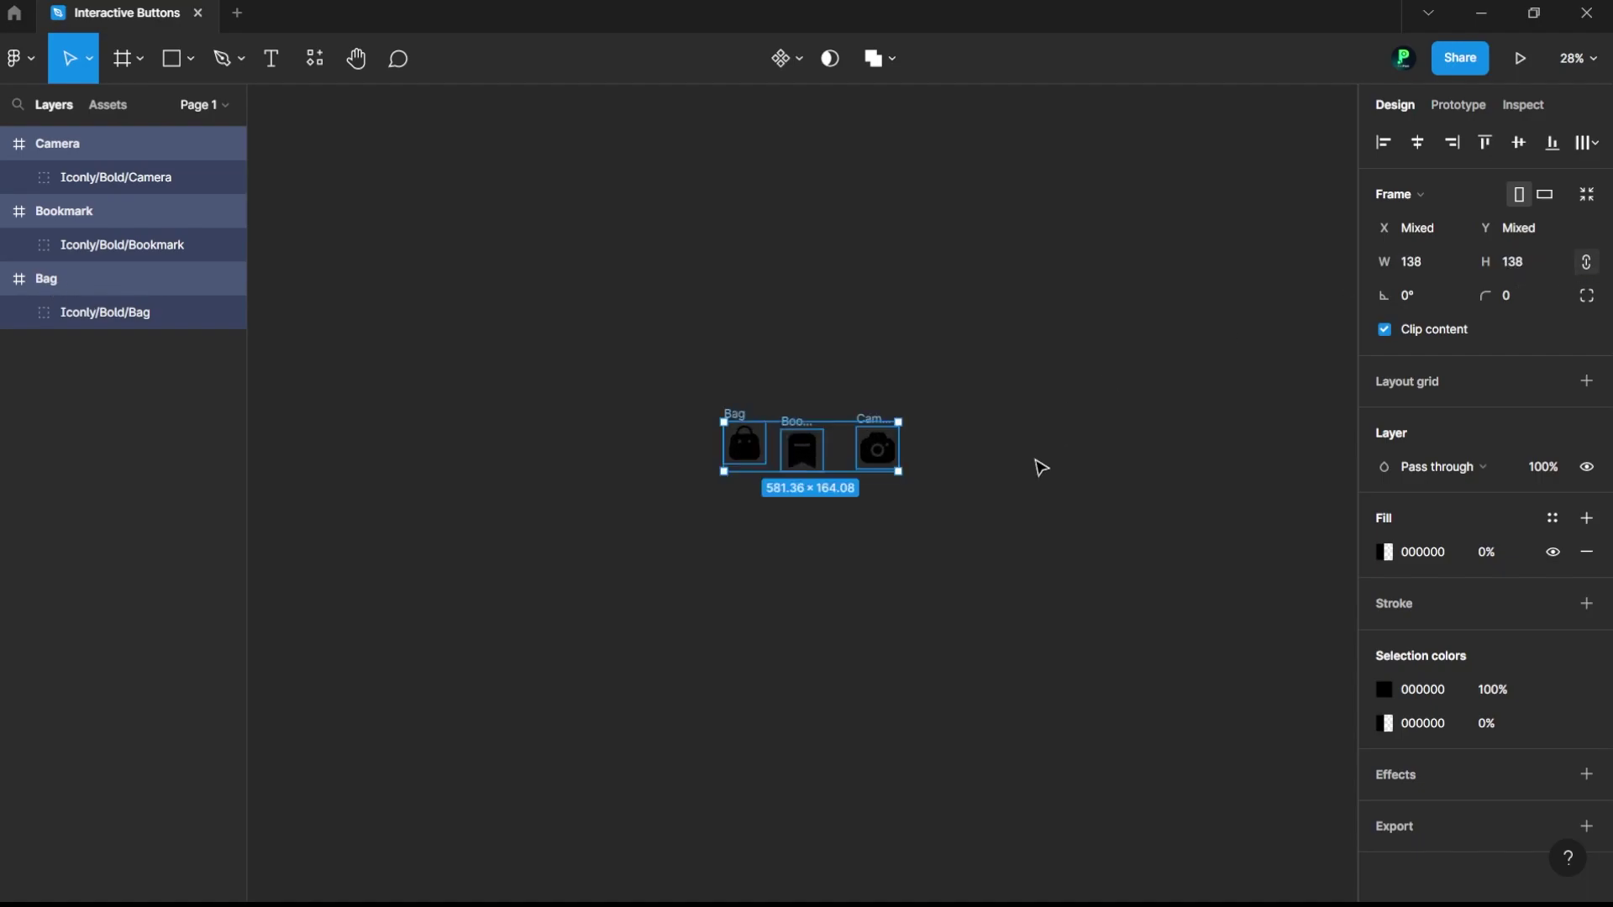
Step: Undo the enlargement so the icons return to 48 × 48, and clear the selection
left_click_drag(1018, 343, 606, 541)
key("Escape")
key("ctrl+z")
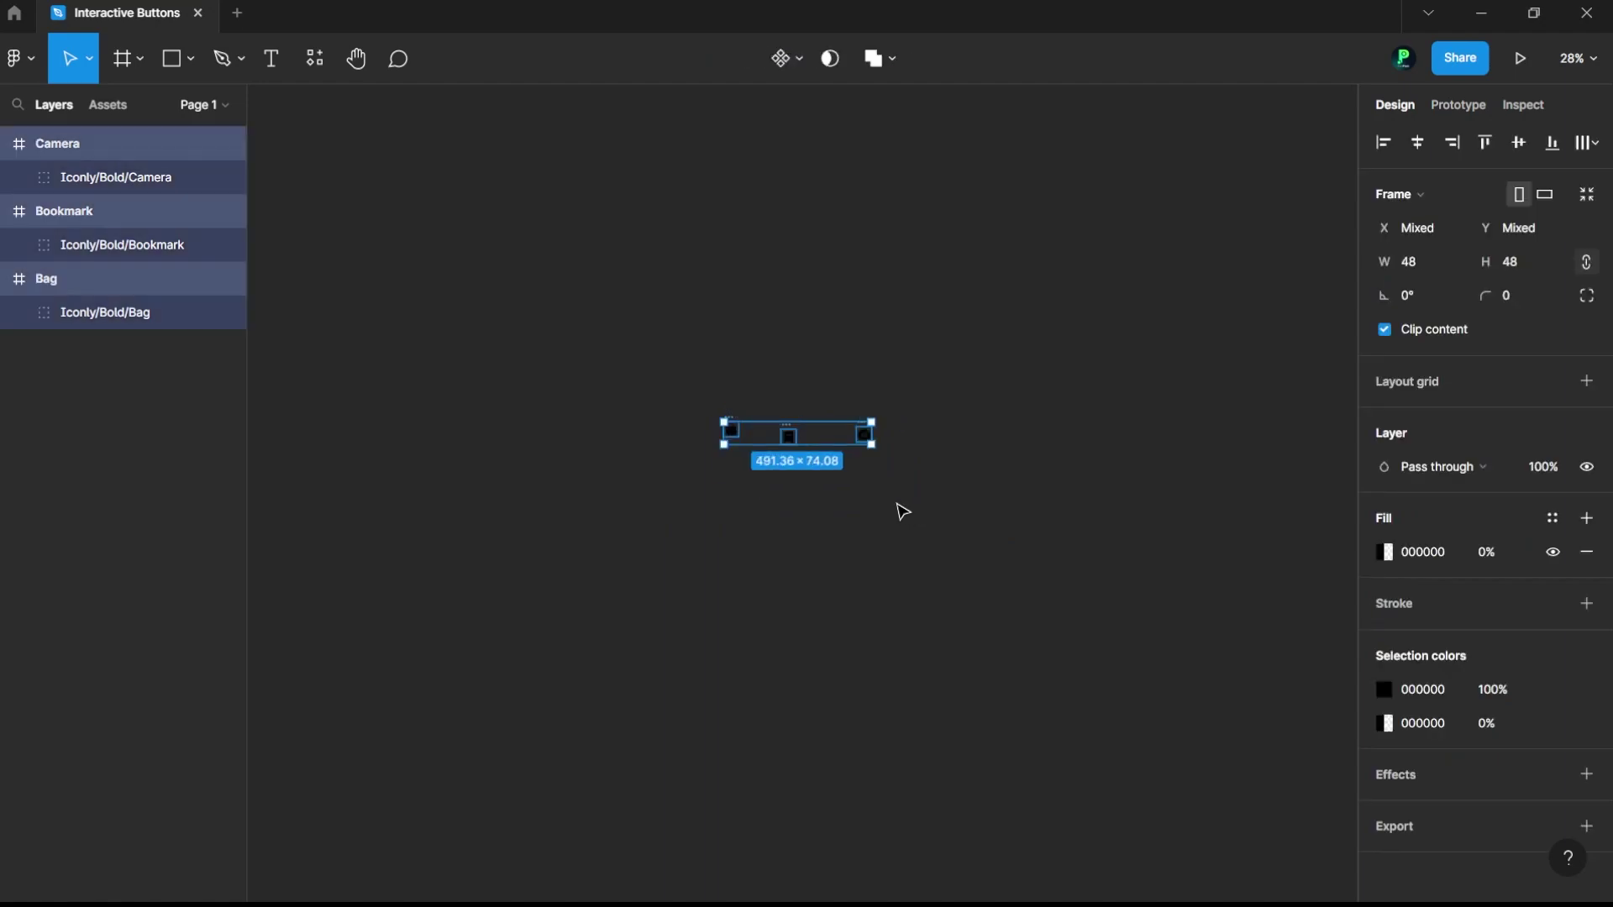
key("Escape")
scroll(815, 534, "up", 2, "ctrl")
scroll(781, 530, "up", 2)
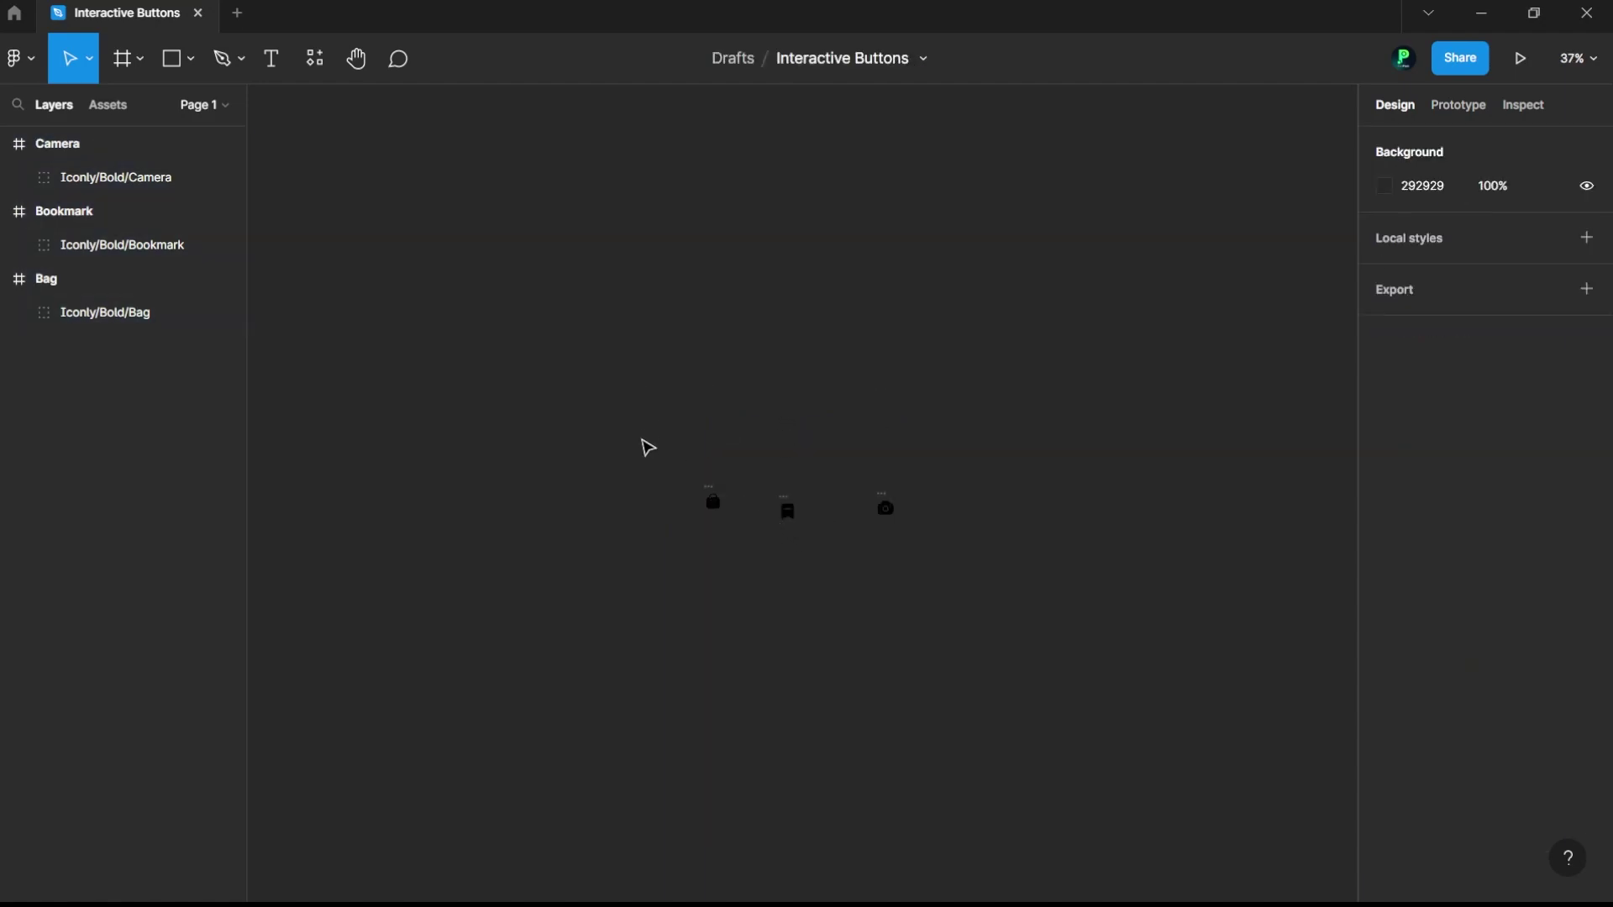
left_click_drag(648, 446, 743, 560)
key("Escape")
Step: Add a text layer reading 'Button' below the icons
key("t")
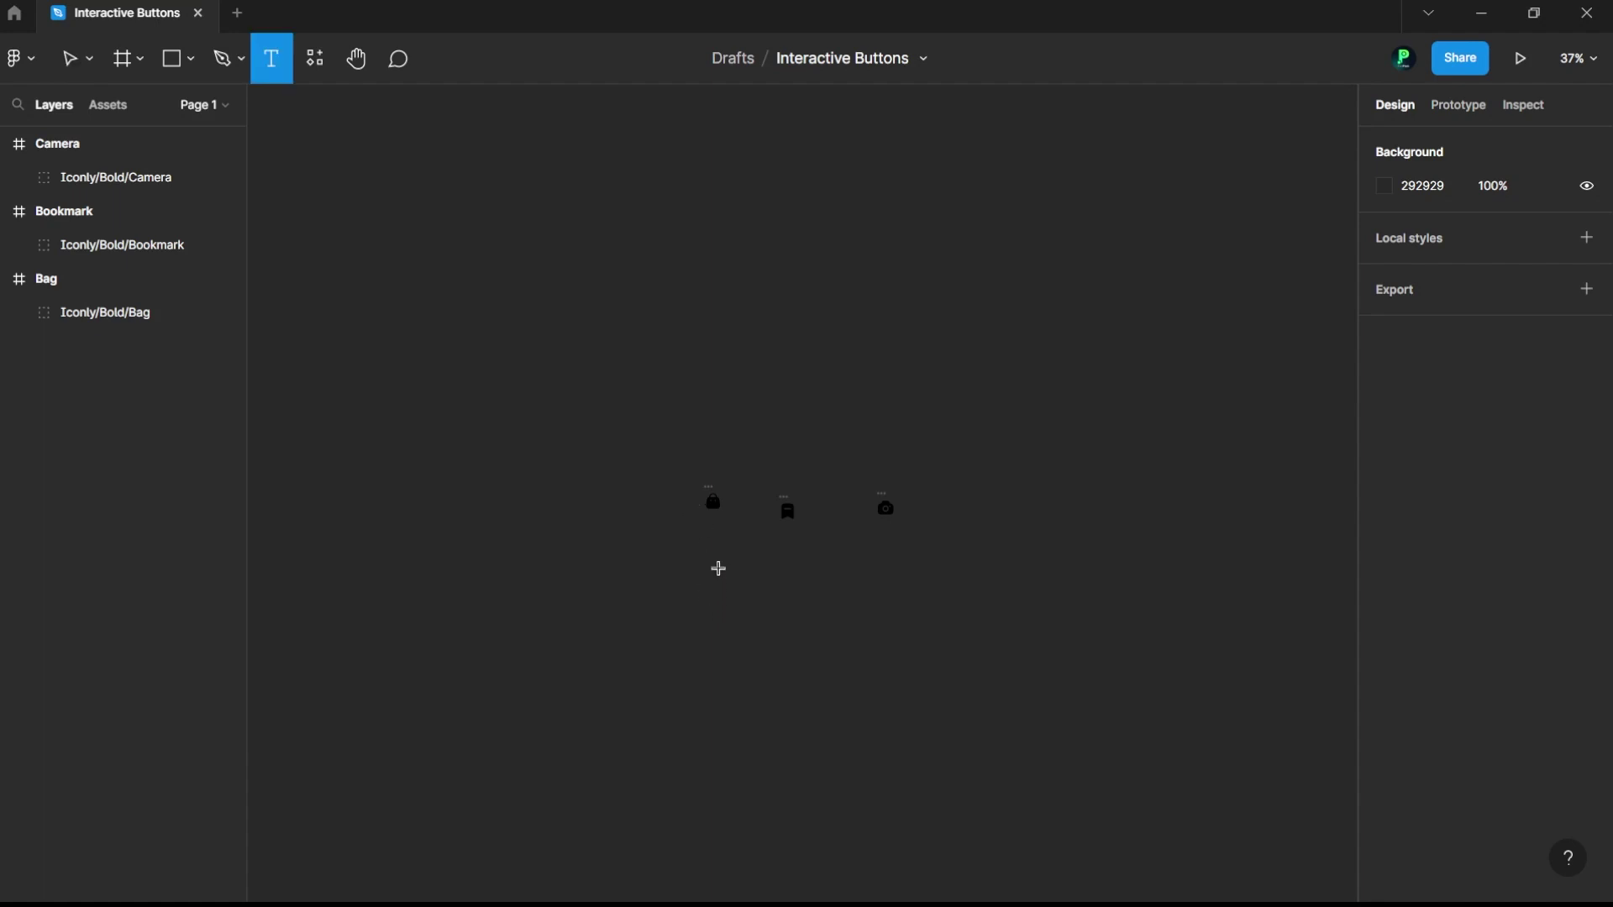
scroll(773, 602, "up", 4, "ctrl")
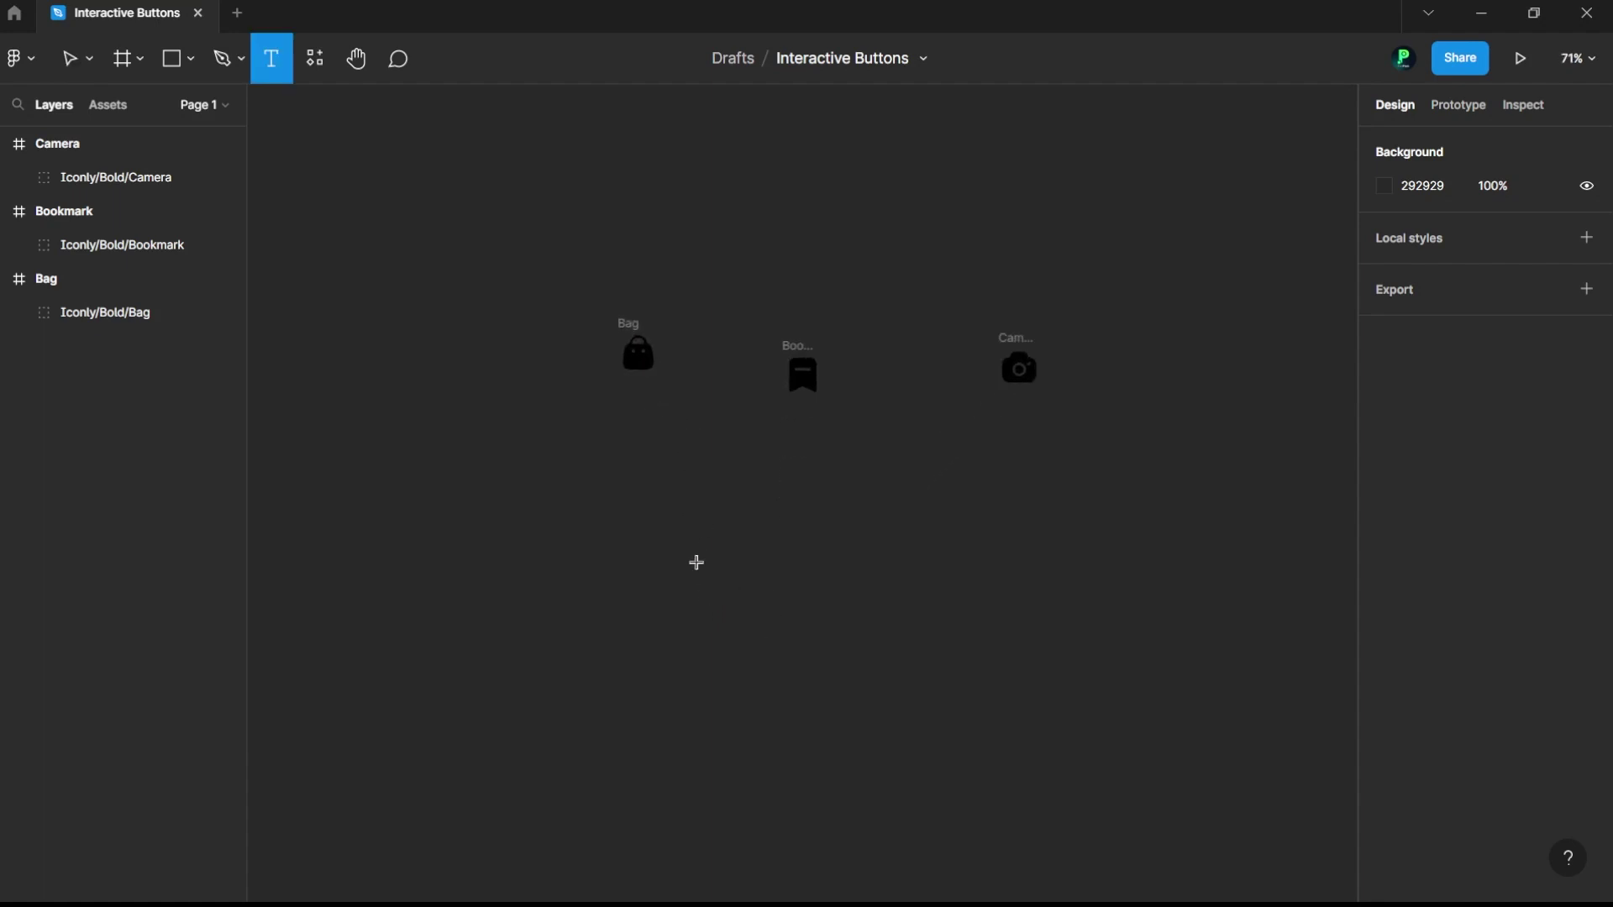
left_click(694, 507)
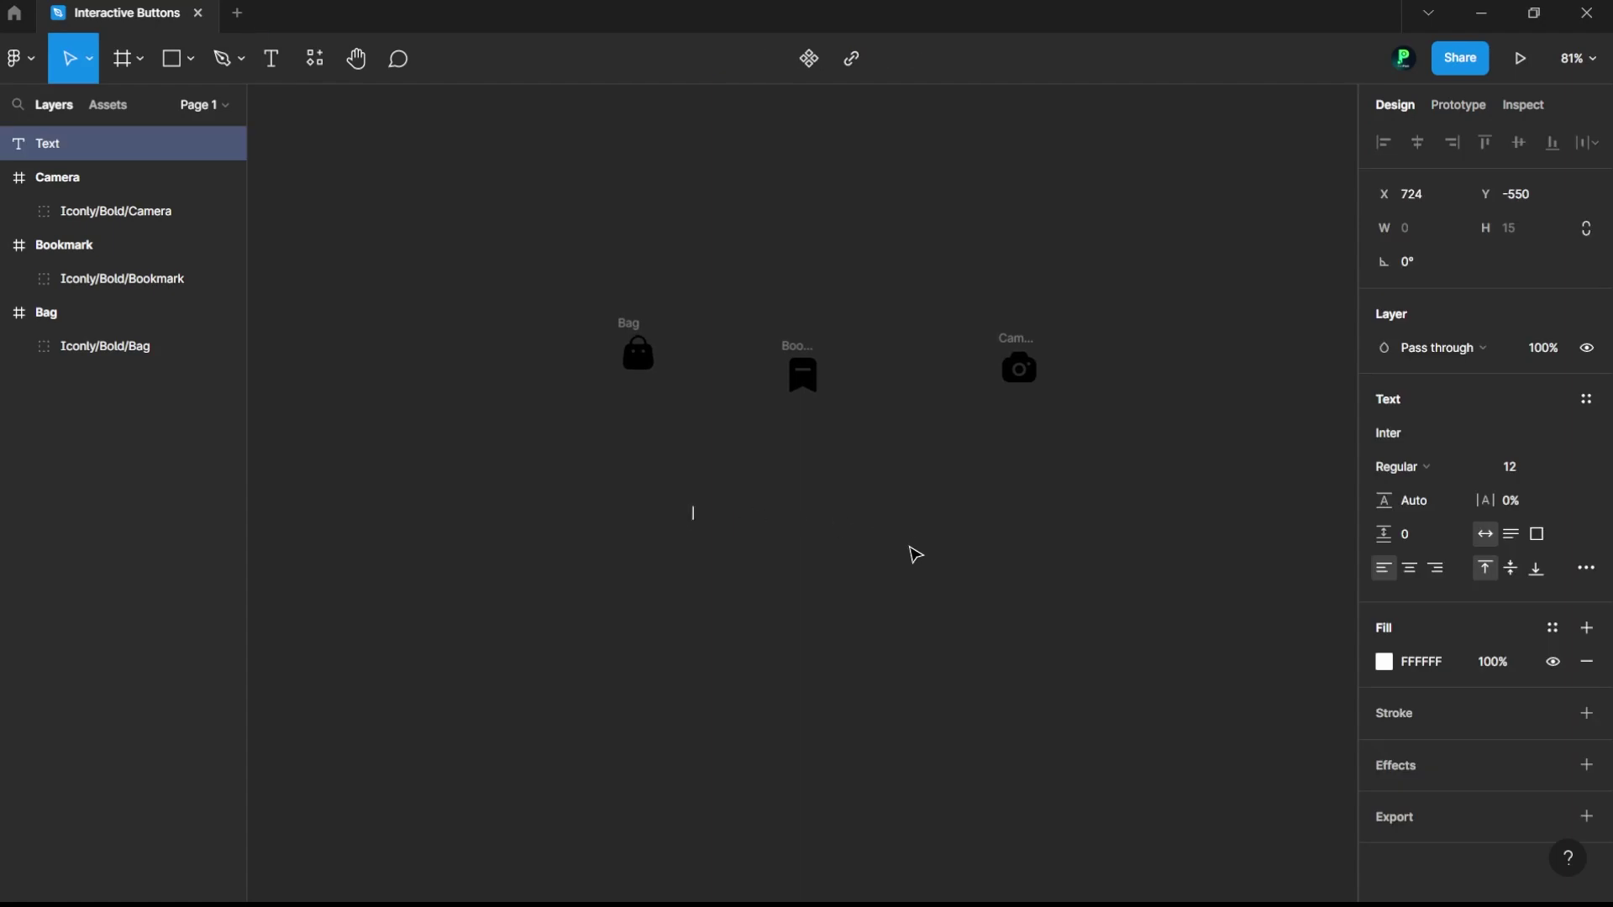
type("Button")
key("Escape")
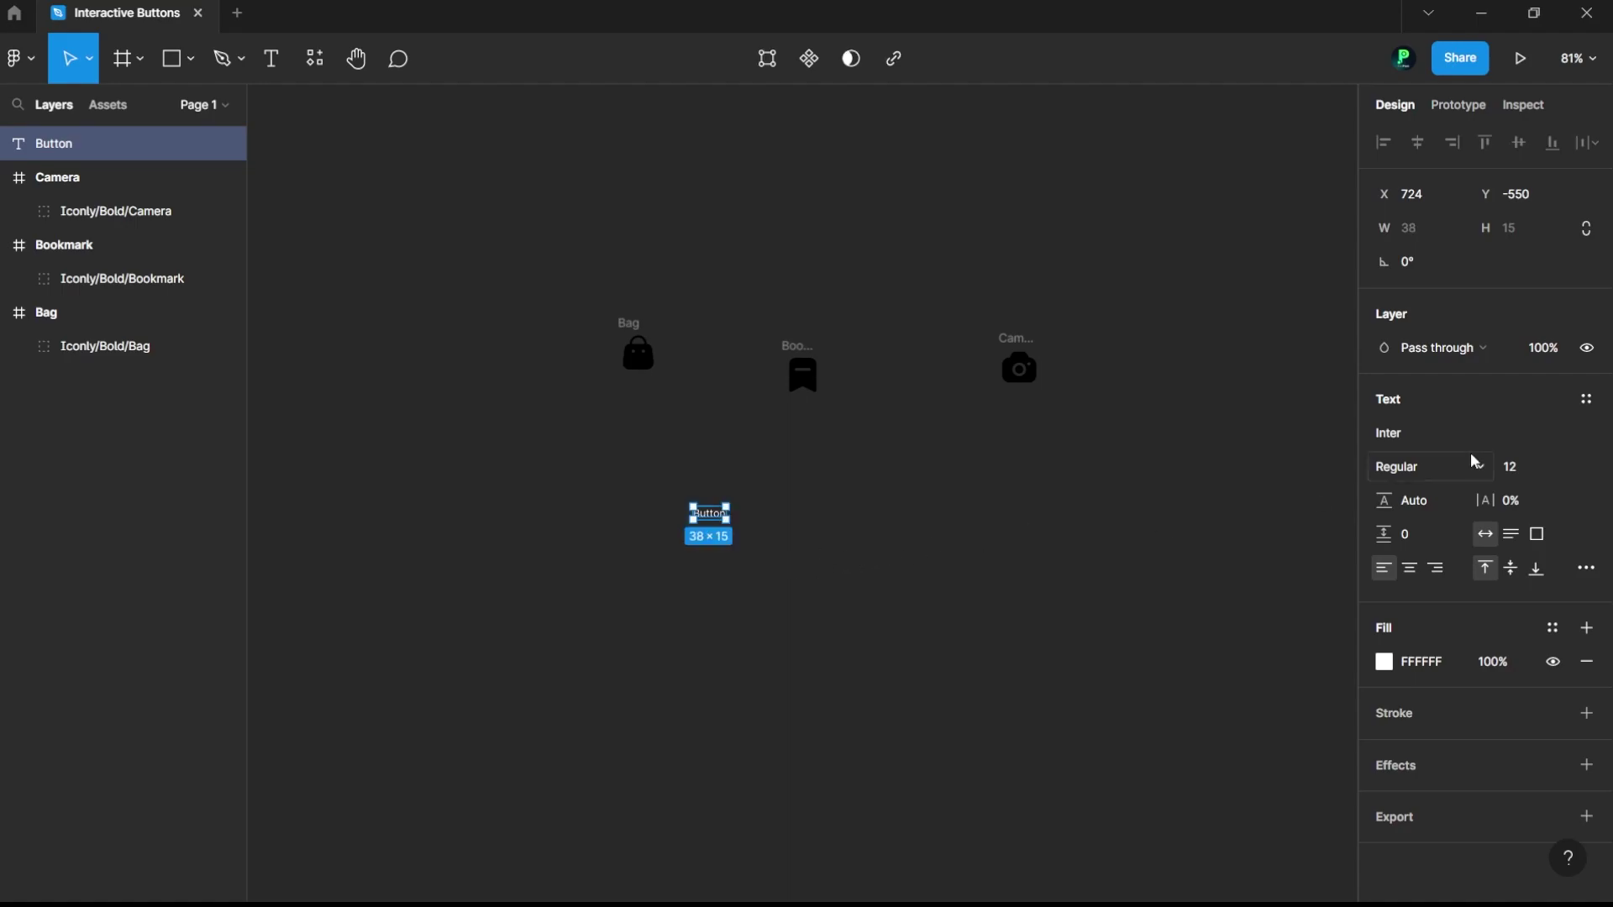
Step: Set the Button text to the Gilroy font at size 48
left_click(1441, 434)
type("G")
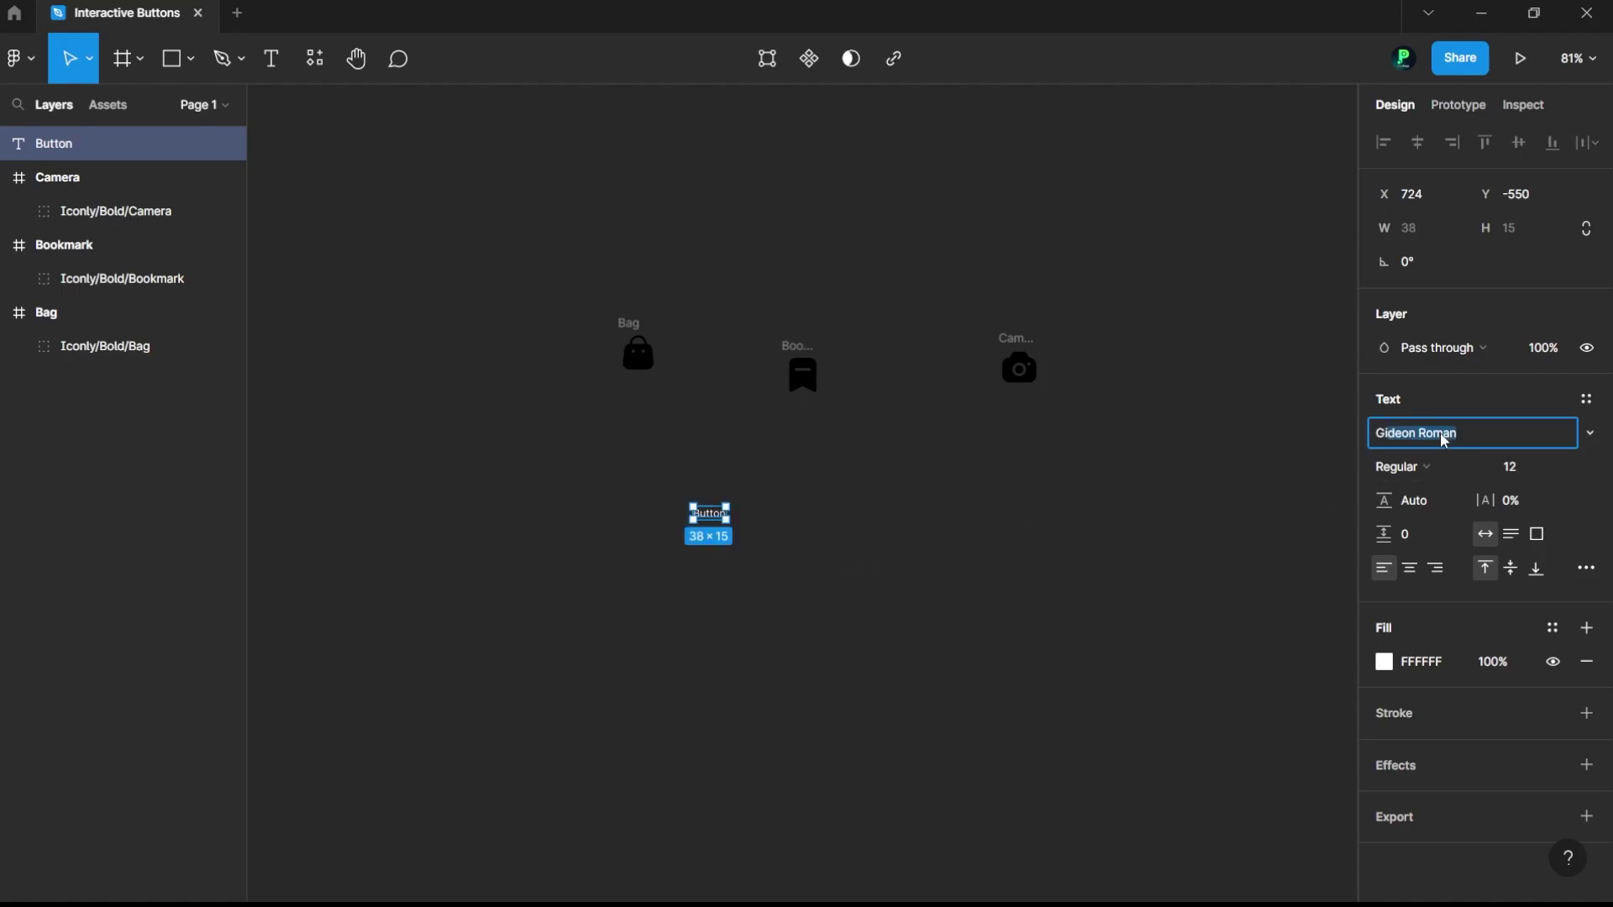
type("ilroy")
key("Return")
left_click(1554, 477)
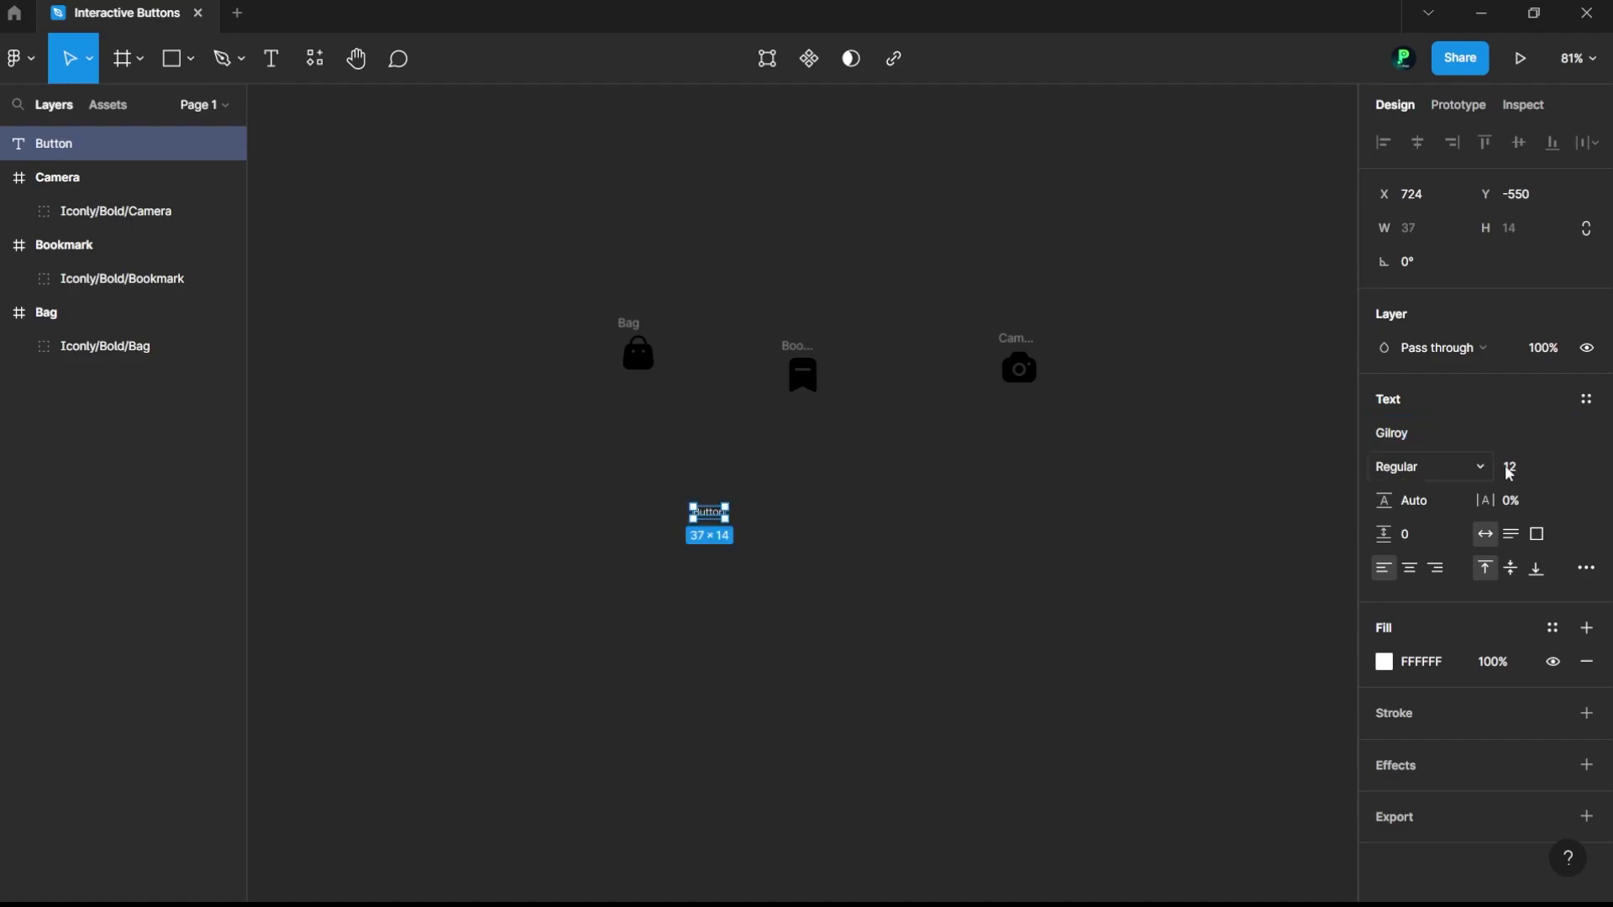
type("28")
left_click_drag(1556, 479, 1563, 472)
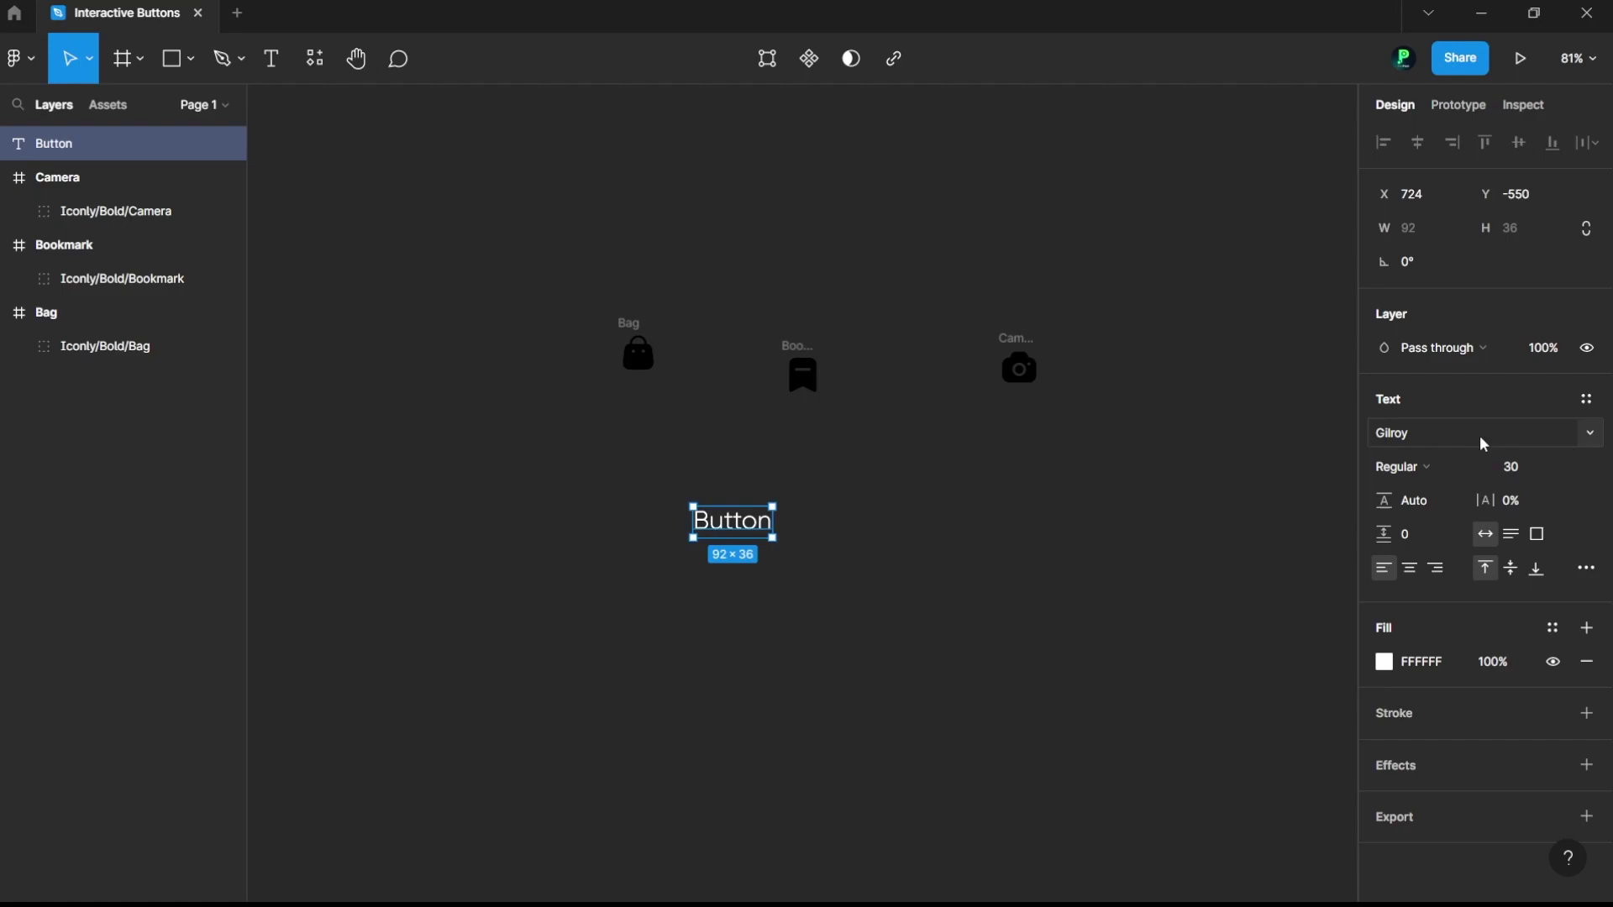
left_click(1548, 476)
type("48")
key("Return")
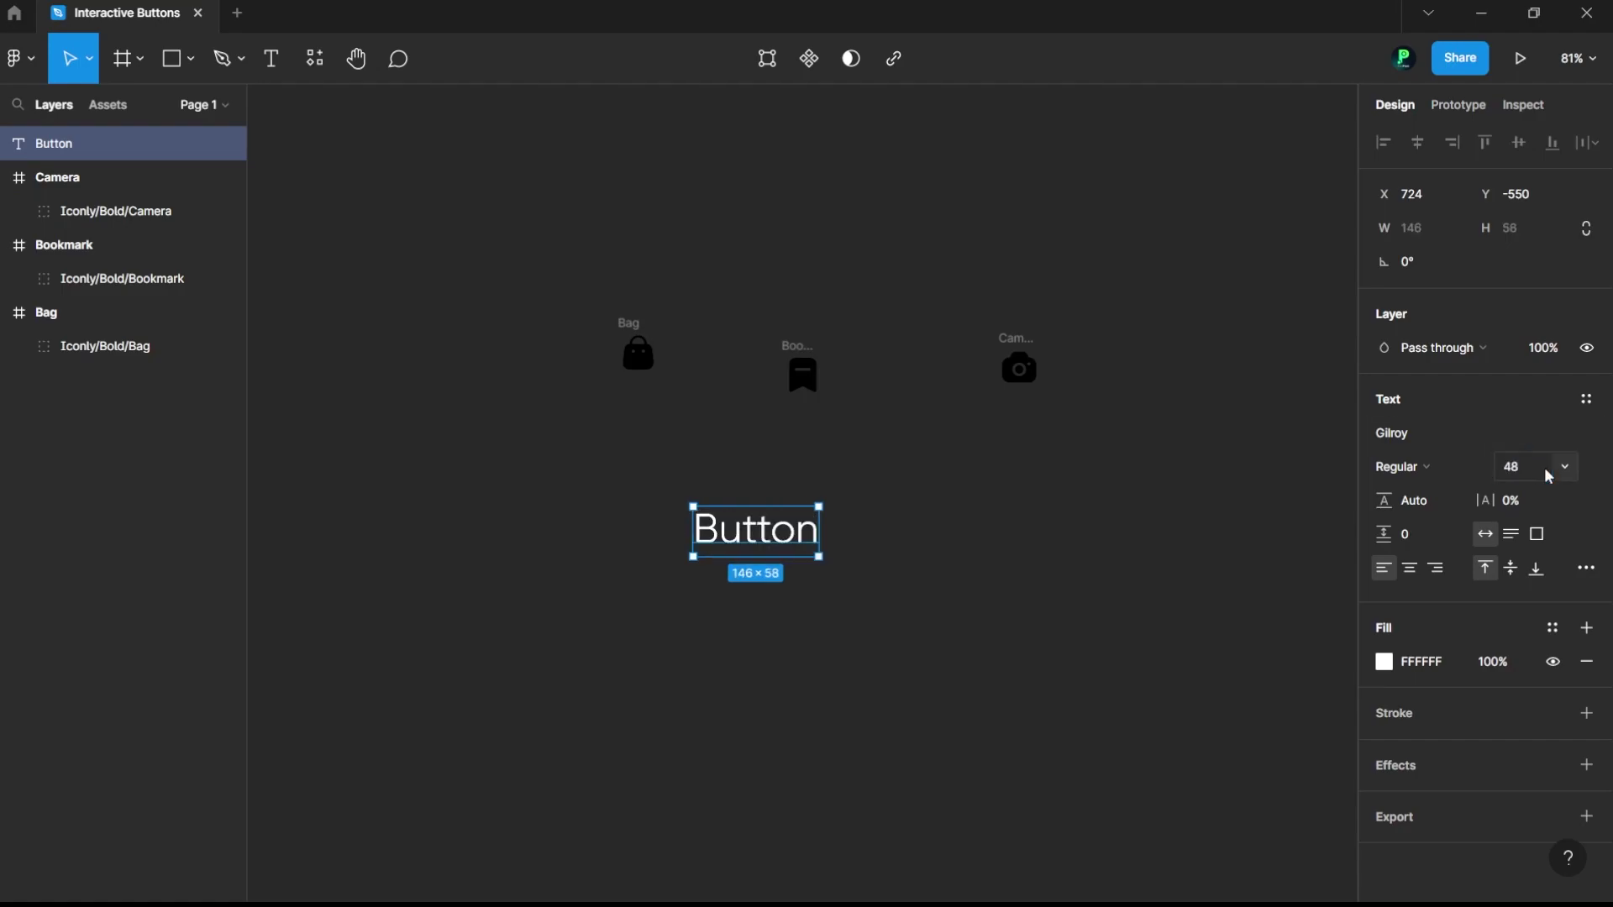
Step: Move the Bag icon left of the text, make the text Semibold, and align them
left_click(634, 328)
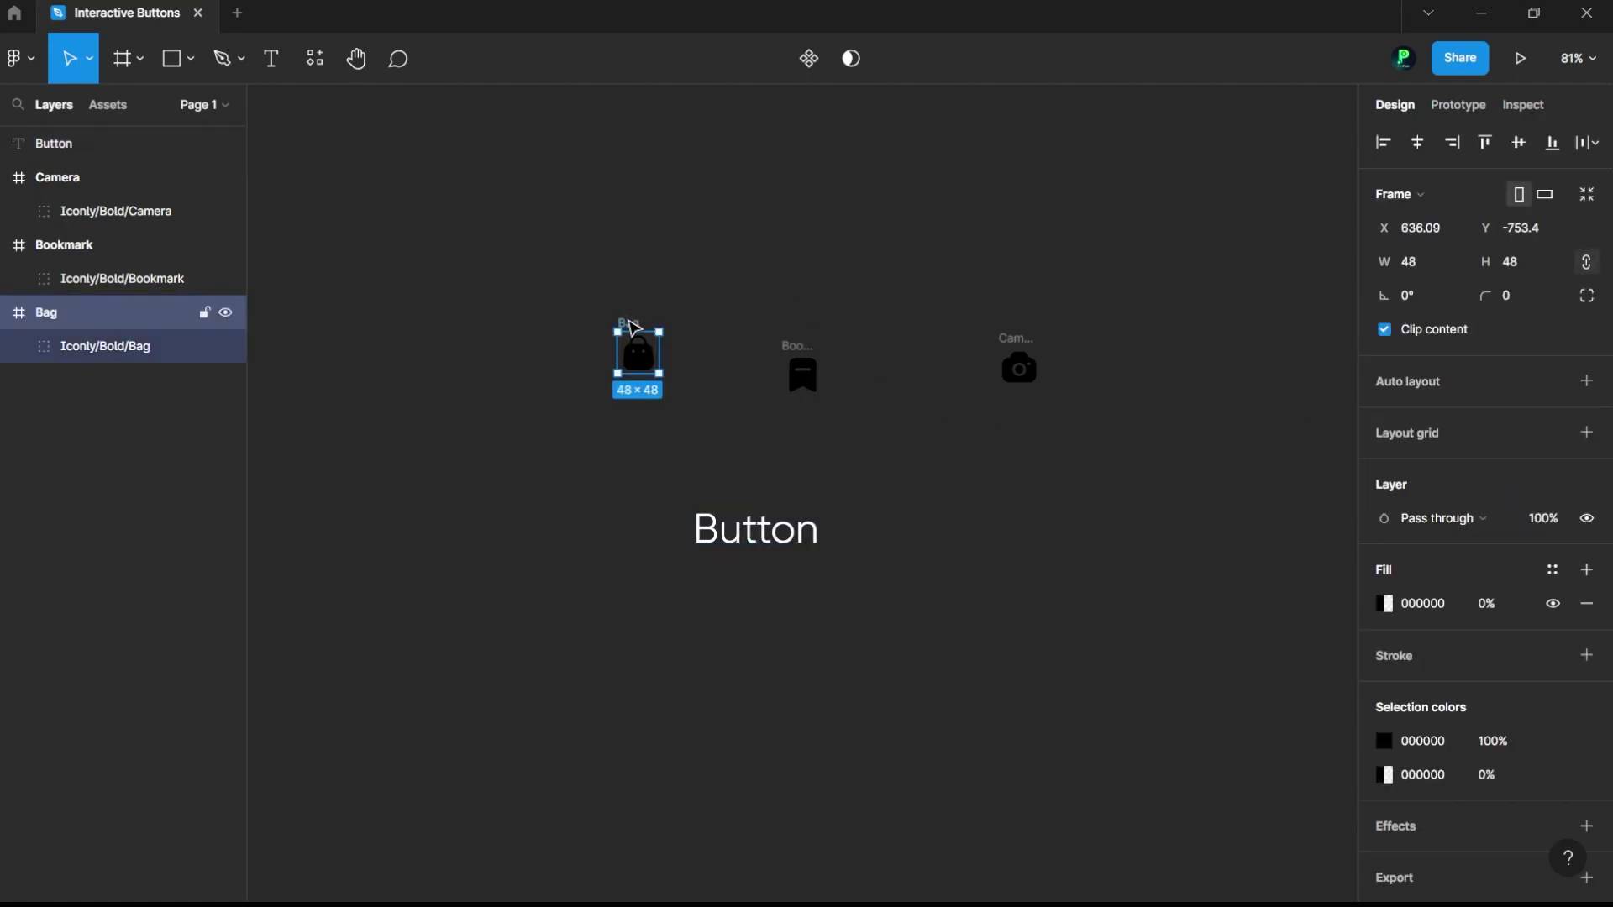
left_click_drag(638, 328, 660, 505)
left_click(790, 481)
left_click(740, 538)
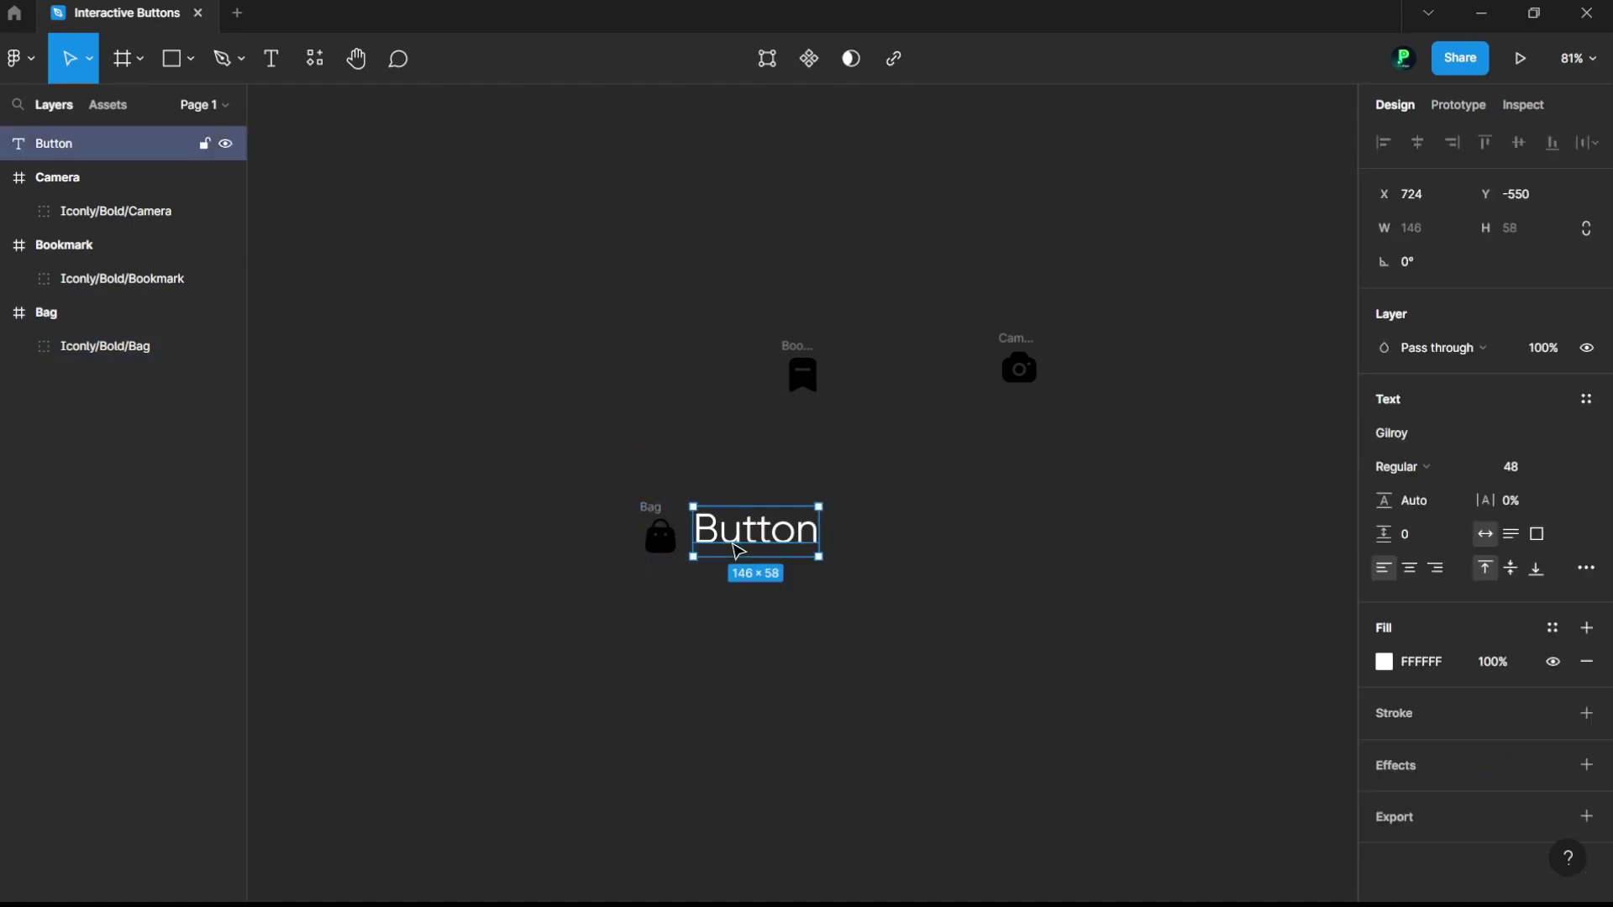
left_click(1440, 467)
left_click(1428, 496)
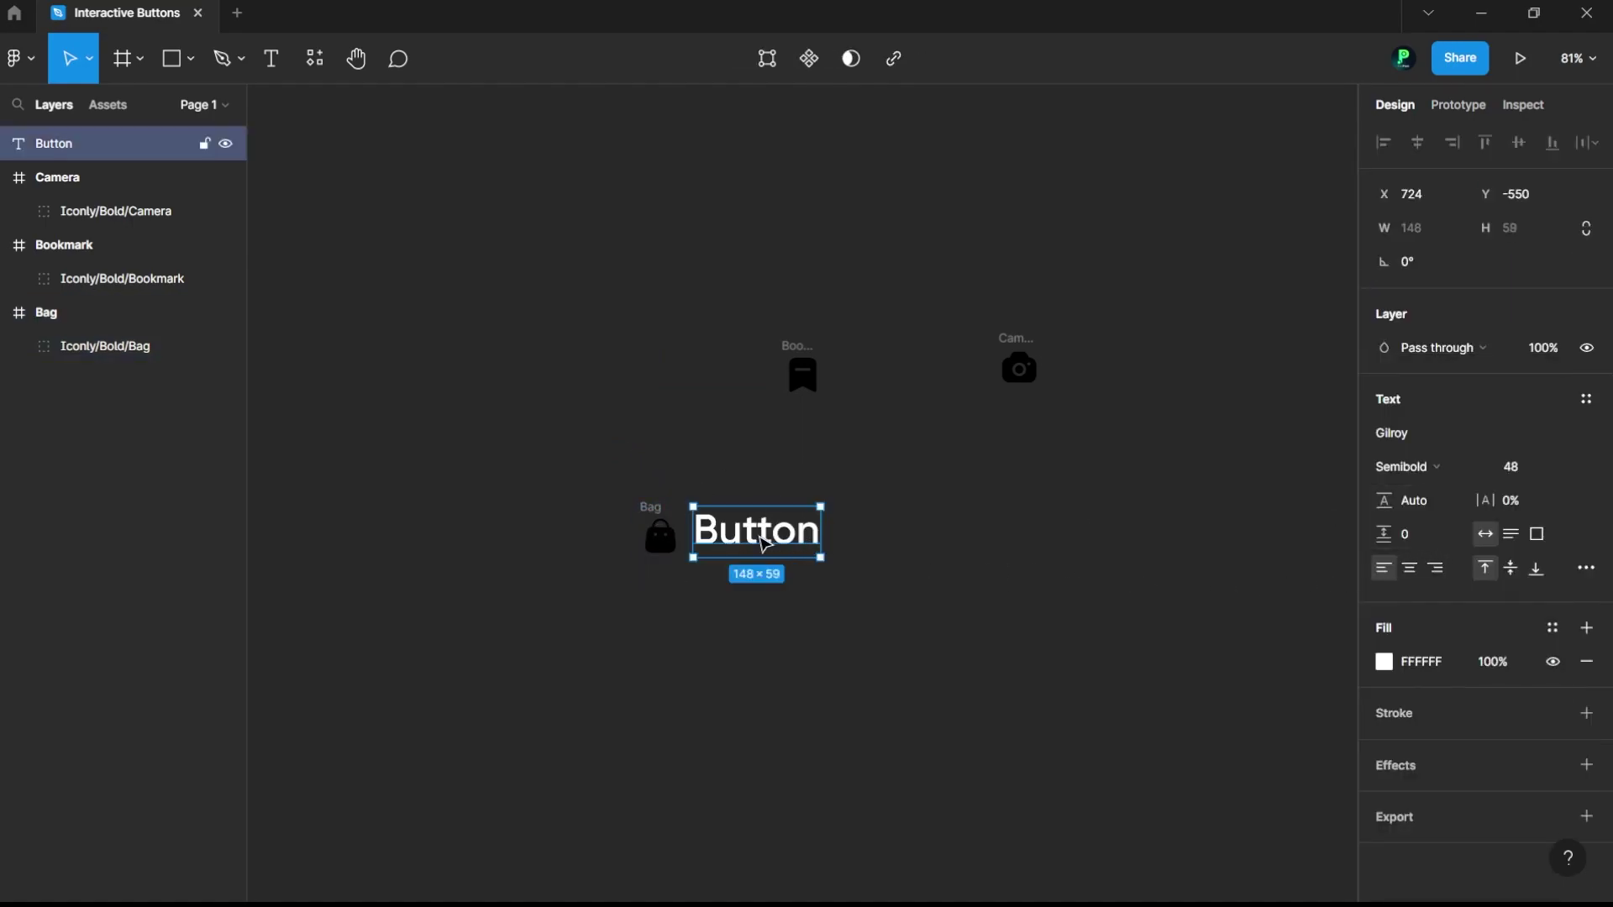
left_click_drag(756, 546, 760, 555)
left_click(655, 534)
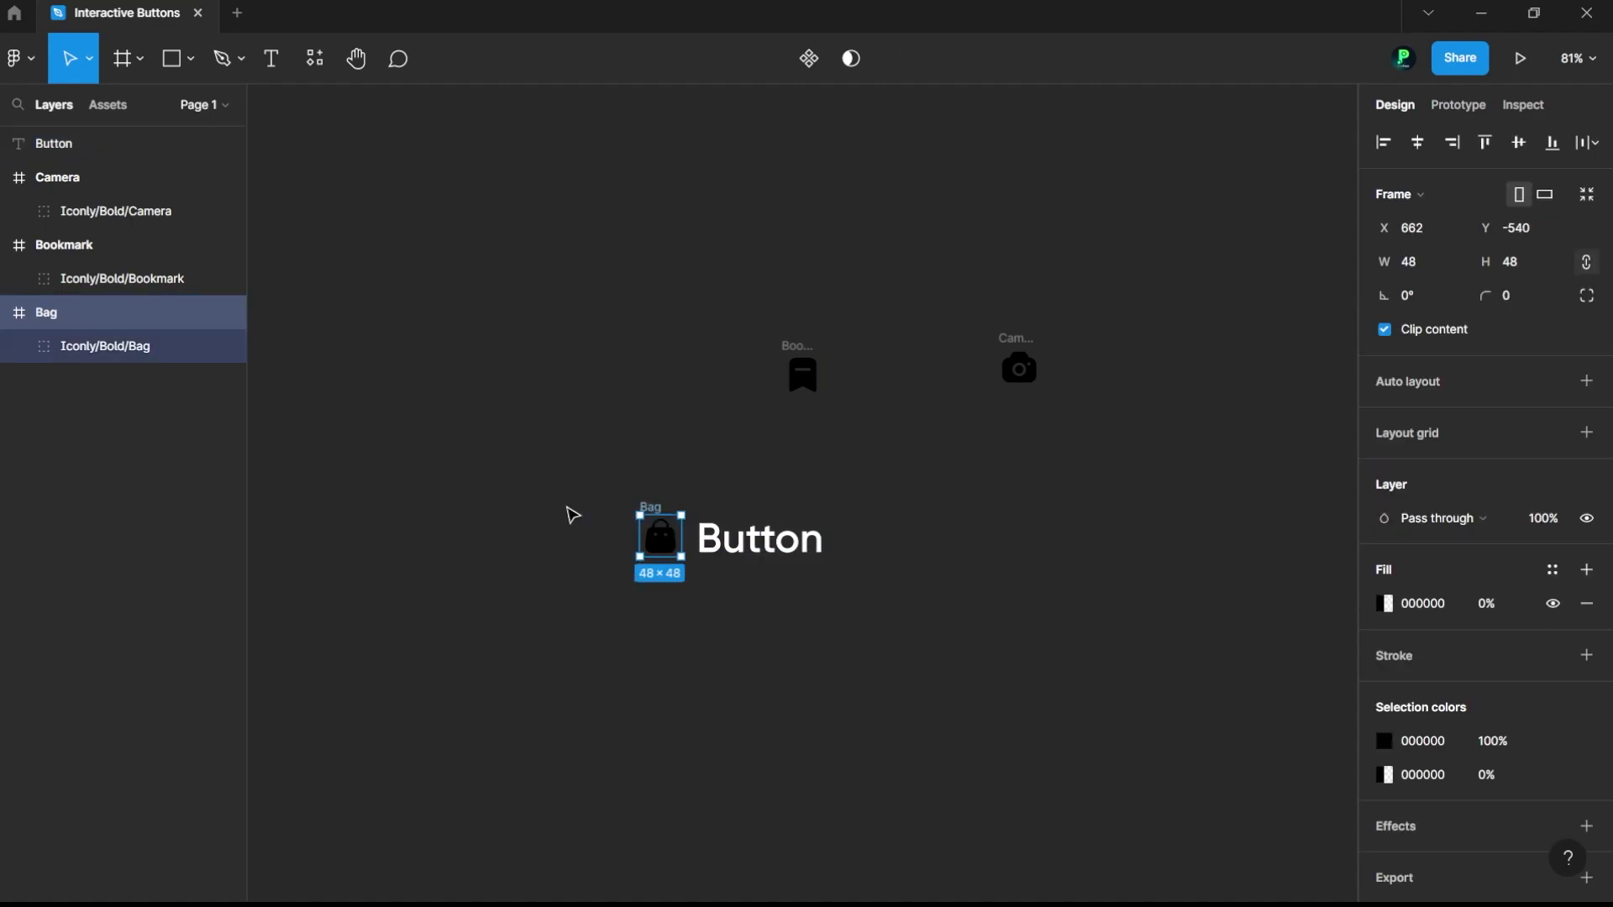
left_click_drag(568, 497, 886, 579)
Step: Colour the Bag icon white
left_click(974, 558)
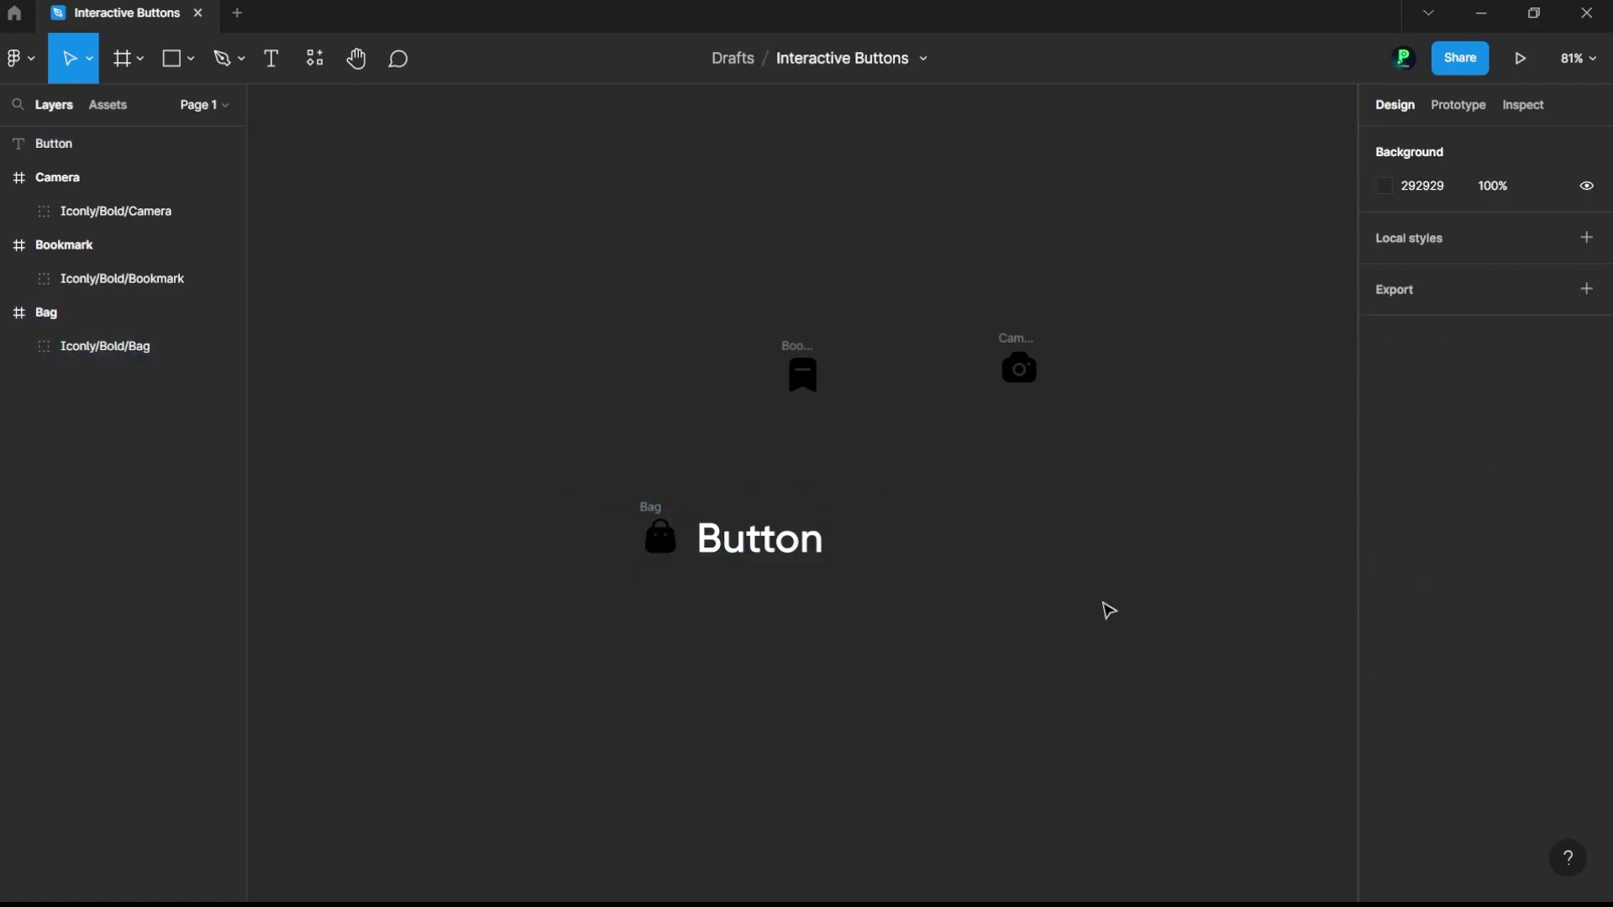
left_click(658, 534)
scroll(1579, 682, "down", 1)
scroll(1576, 674, "down", 1)
left_click(1425, 686)
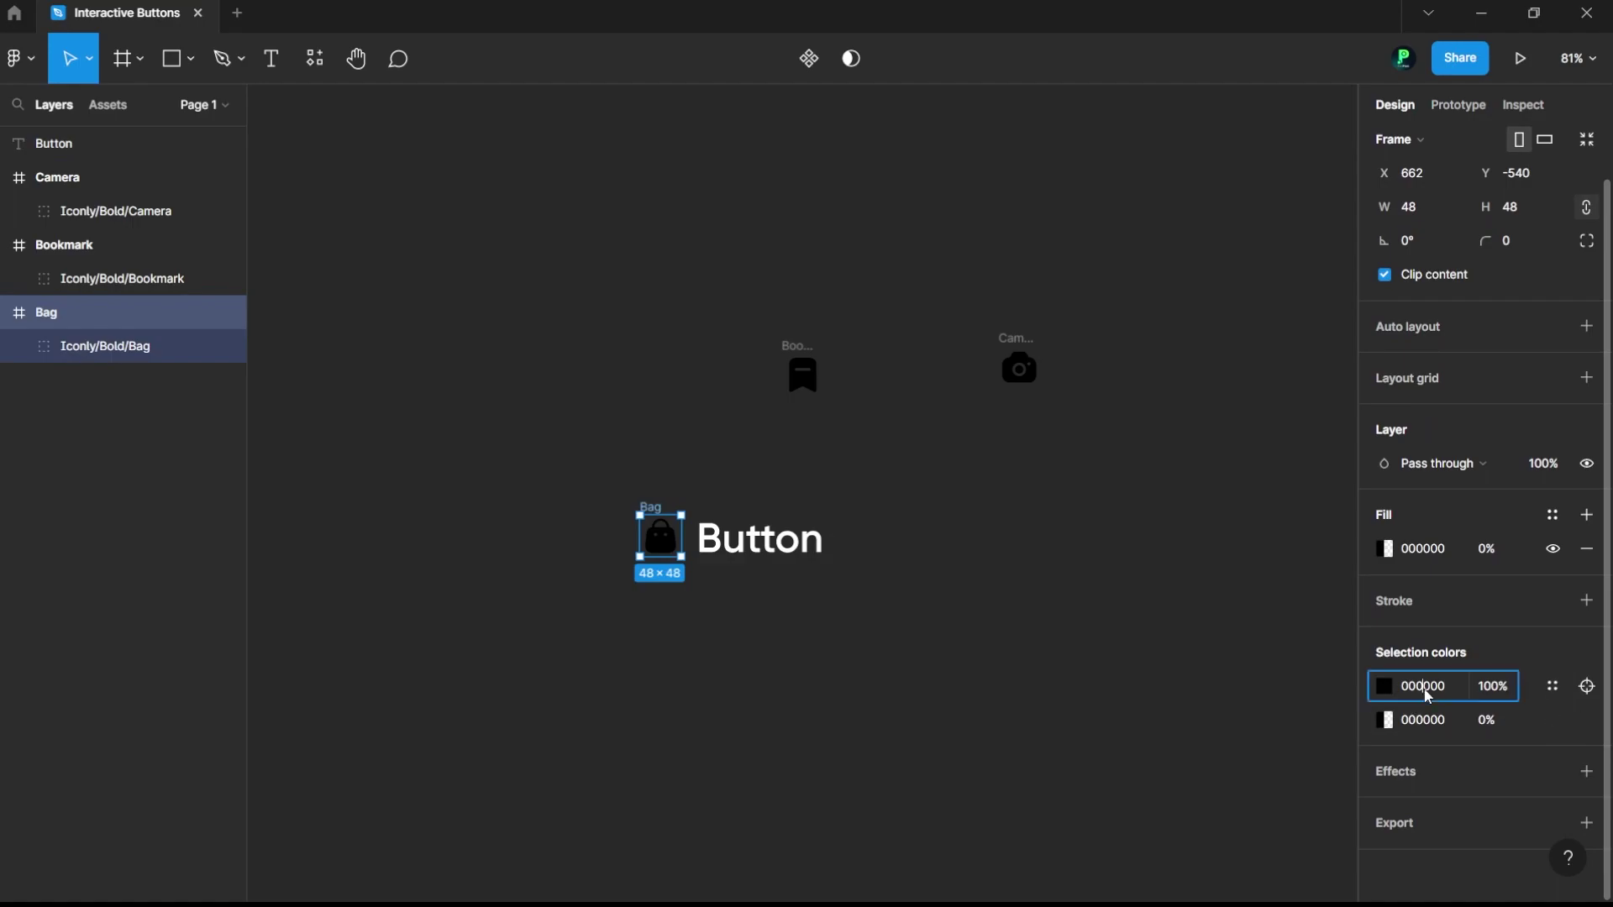
left_click(1046, 641)
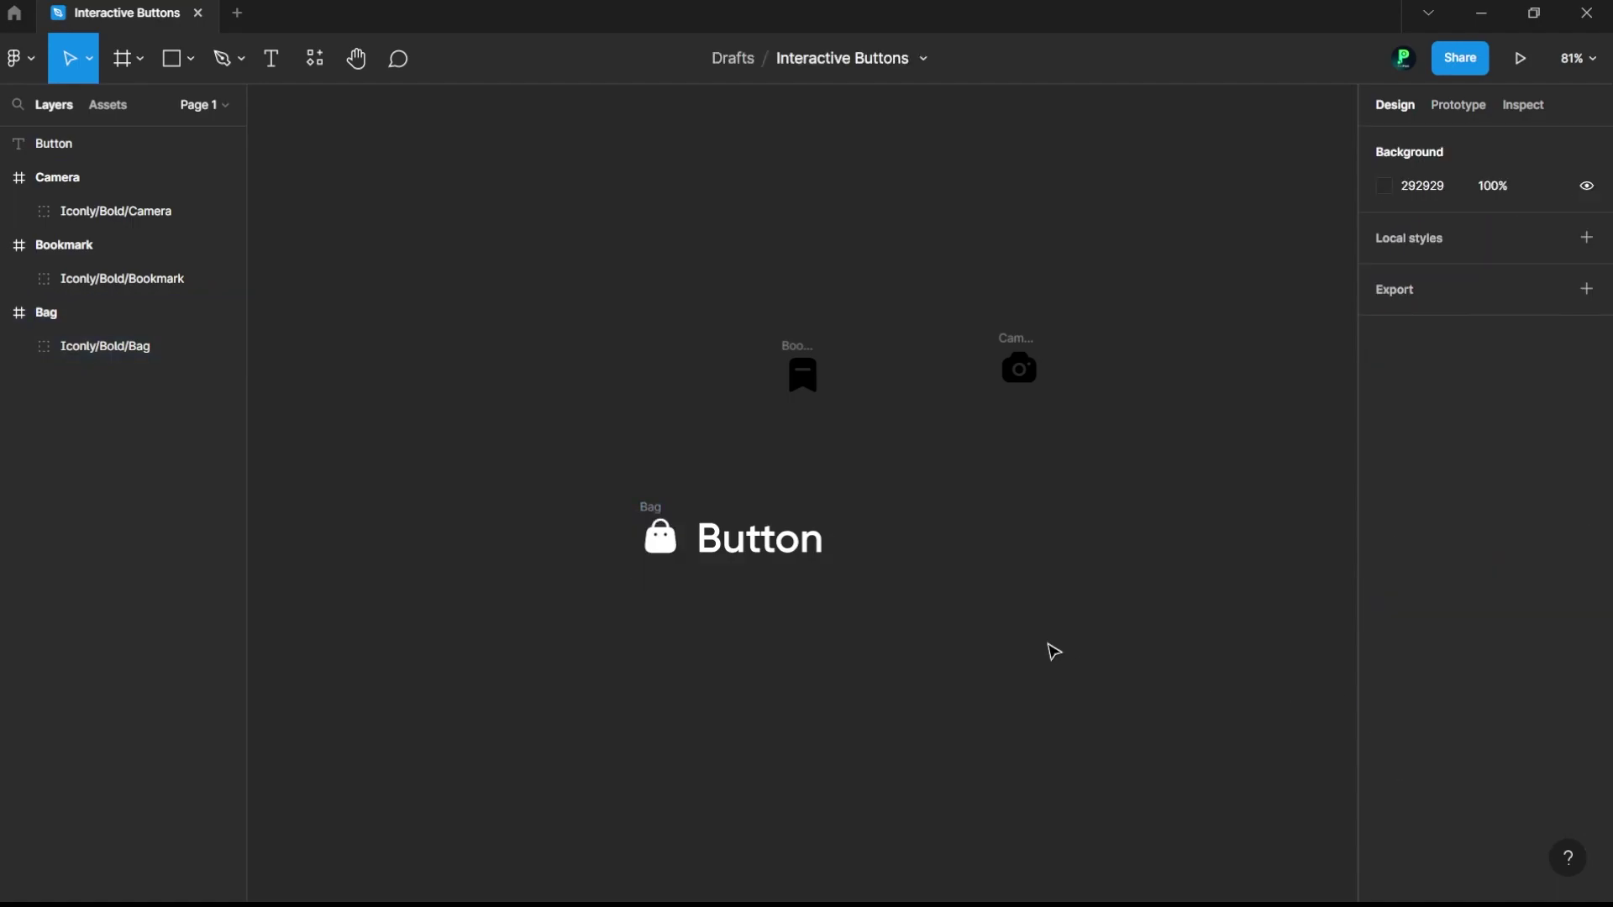
Step: Colour the Bookmark and Camera icons white (fff)
left_click_drag(578, 494, 955, 612)
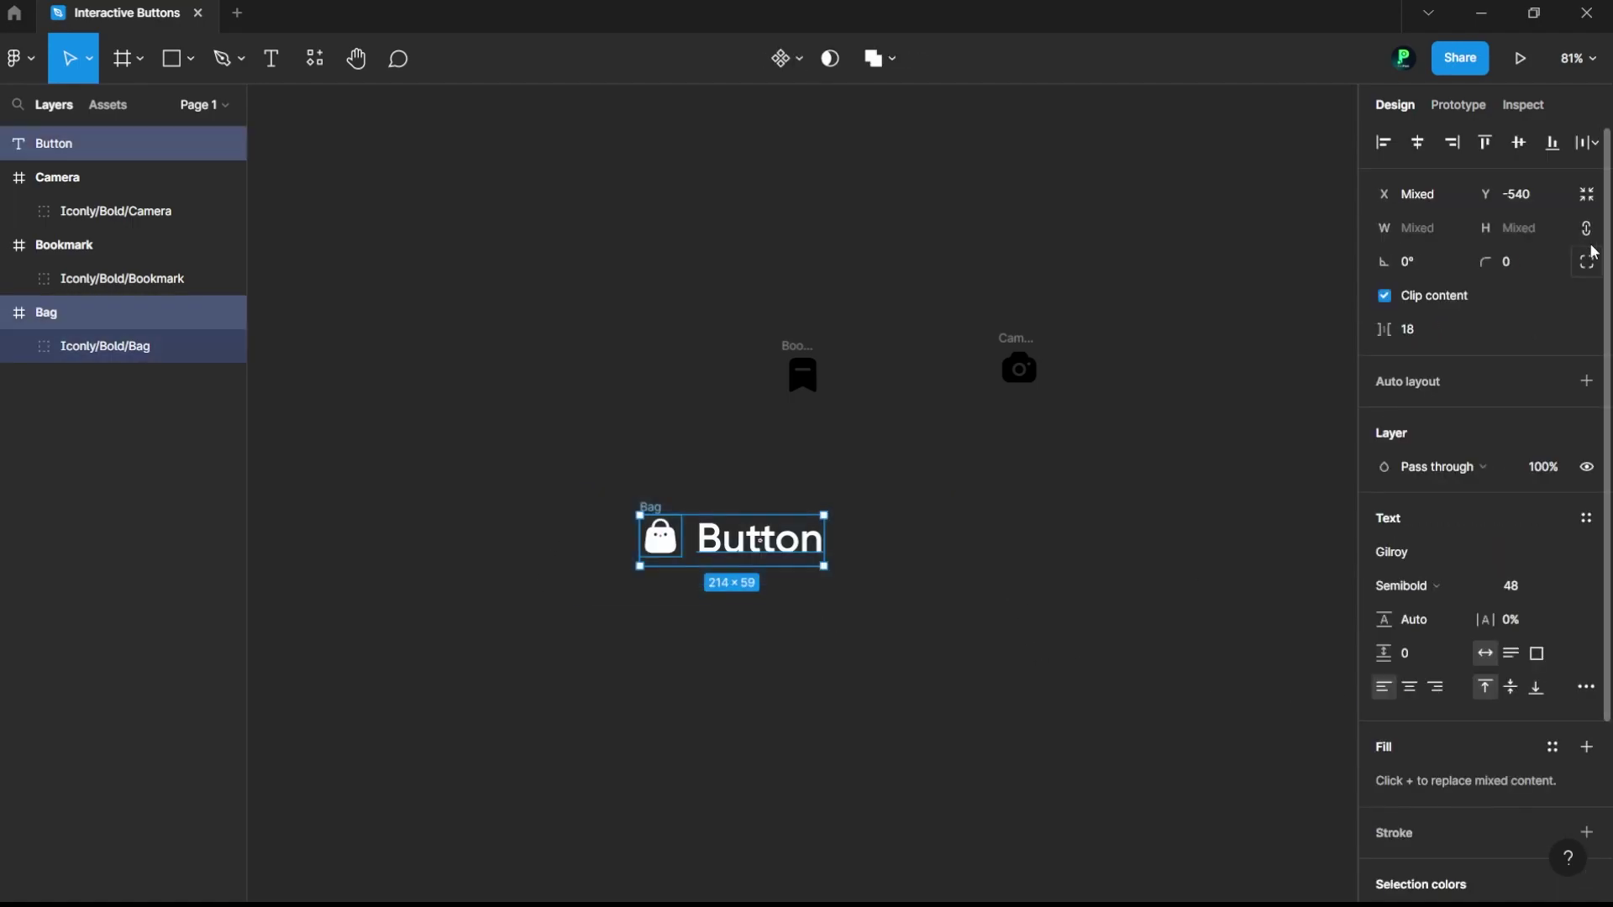
left_click_drag(821, 342, 1050, 403)
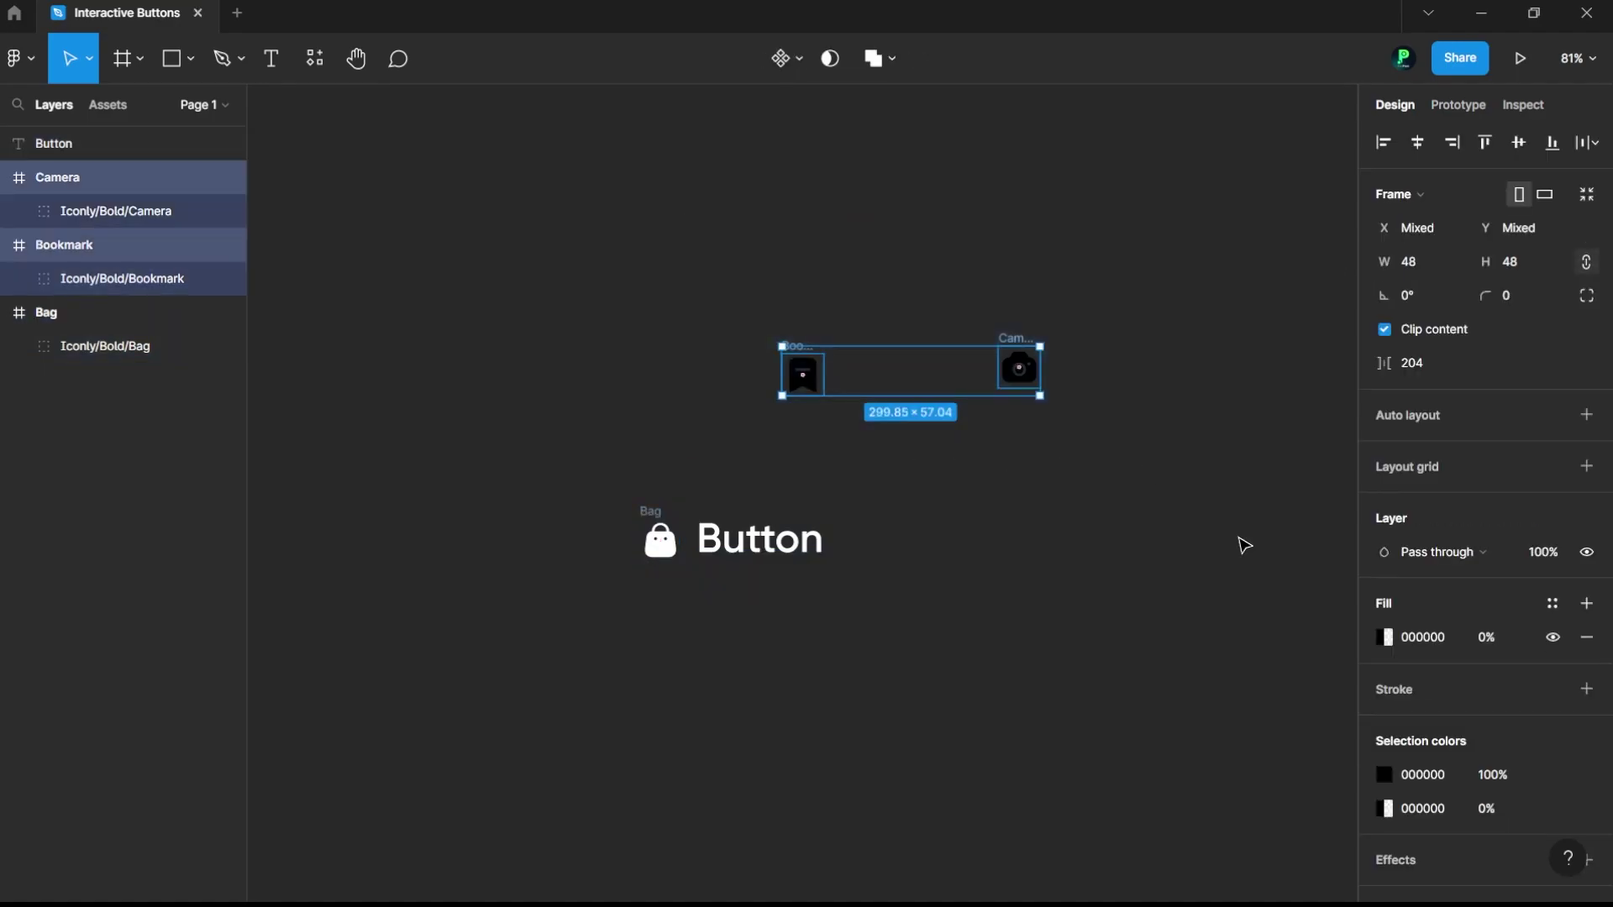
scroll(1486, 777, "down", 1)
scroll(1487, 777, "down", 1)
left_click(1464, 691)
type("fff")
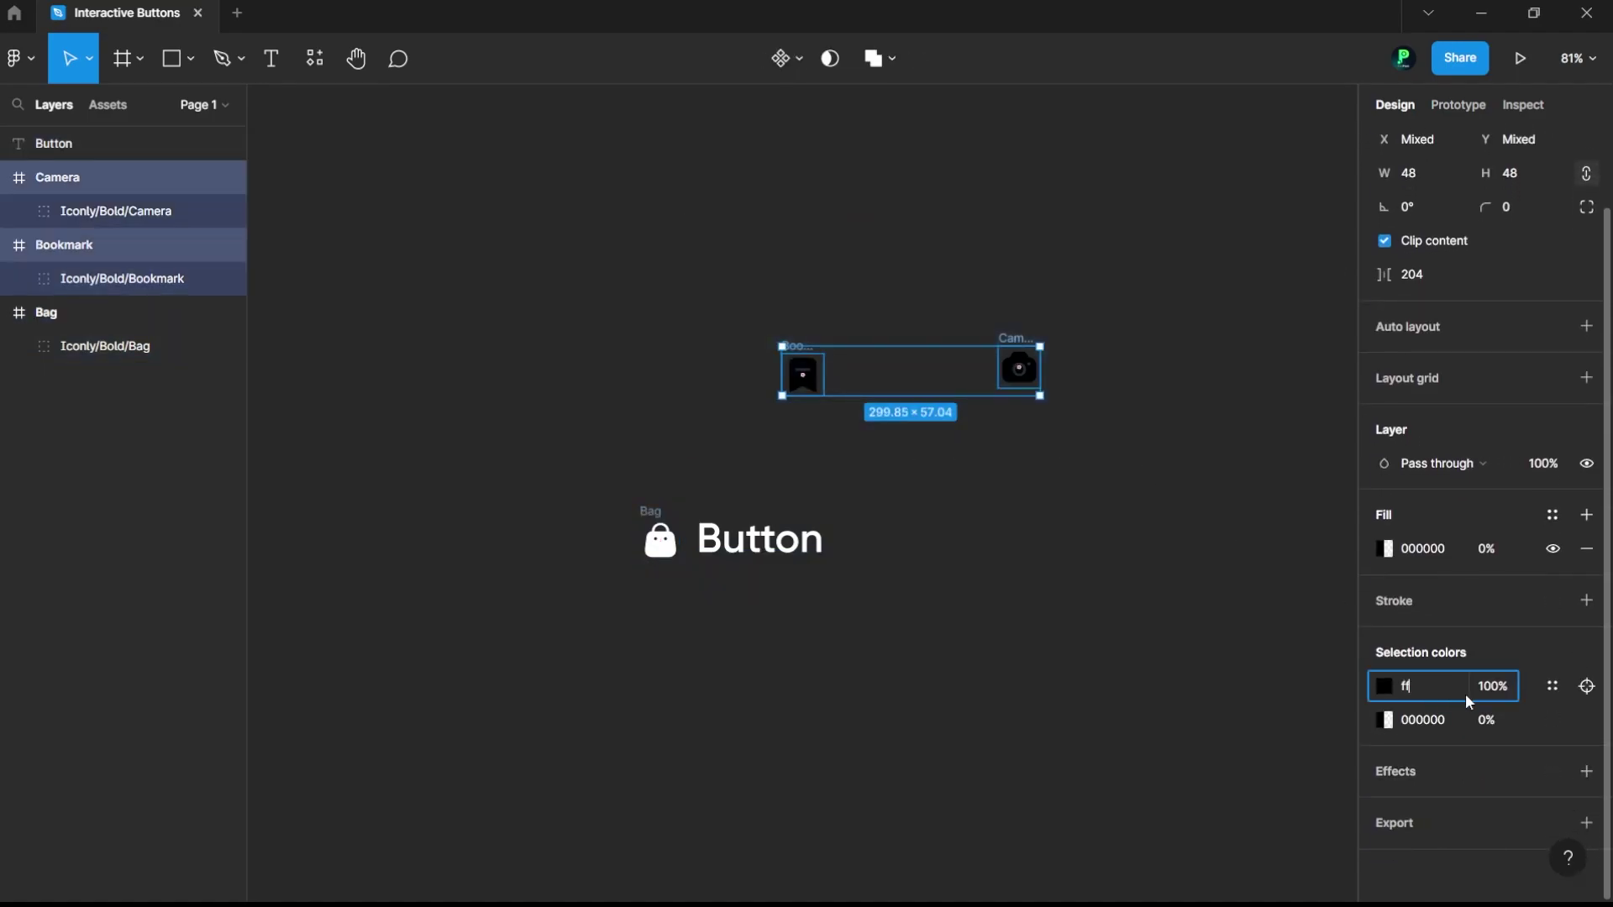
left_click(991, 609)
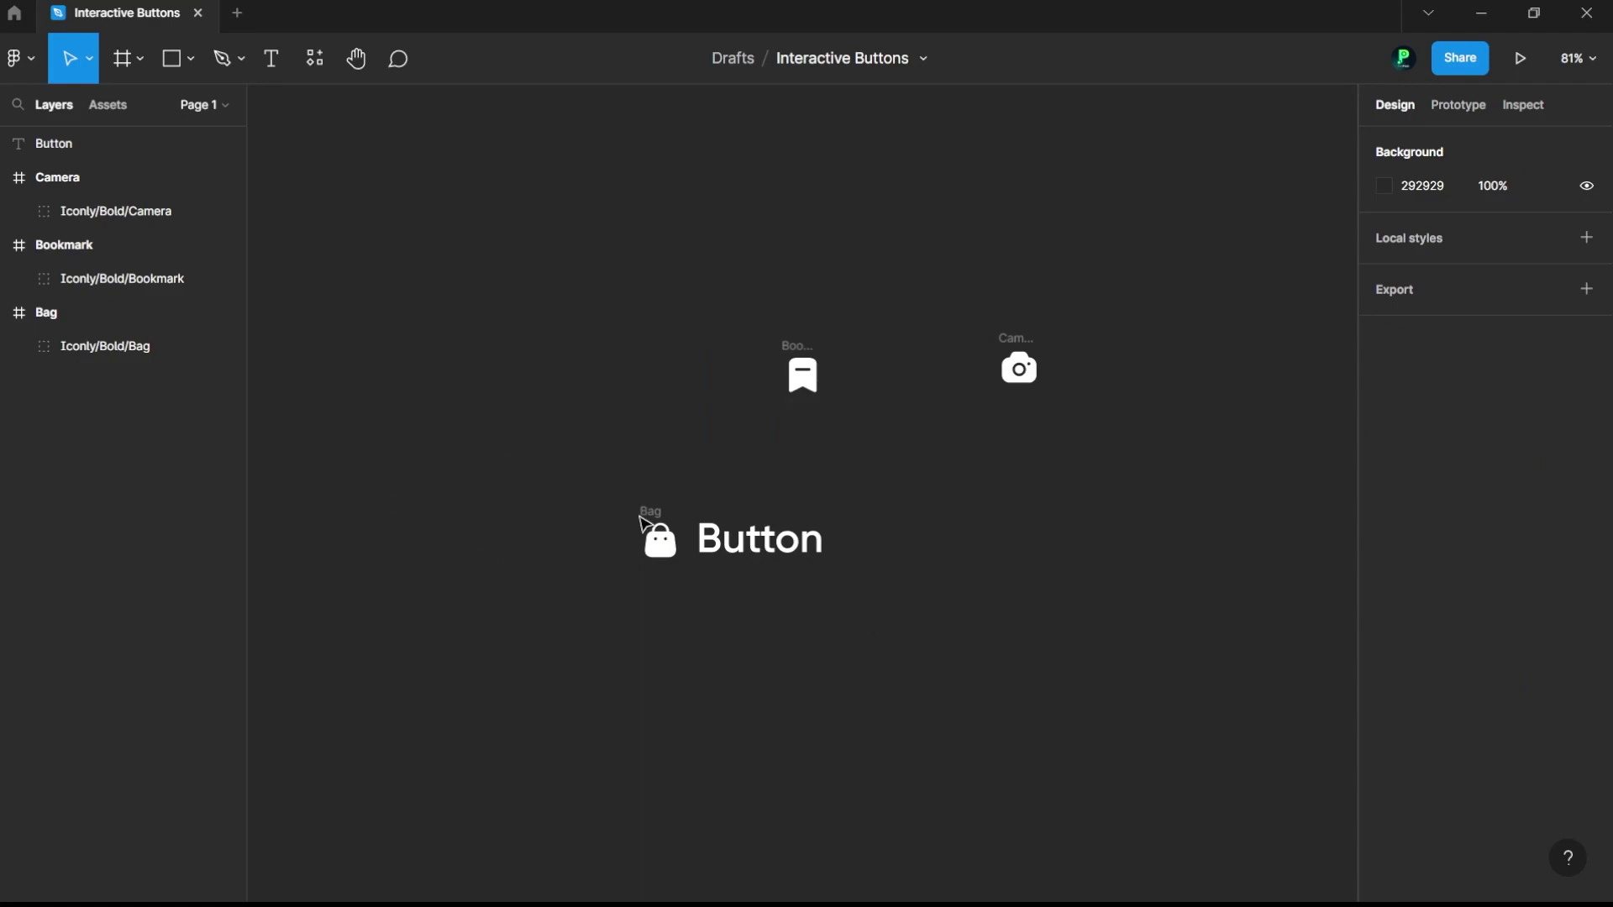
Step: Line up Bag, Bookmark and Camera in one row and select all three frames
left_click_drag(729, 561, 913, 622)
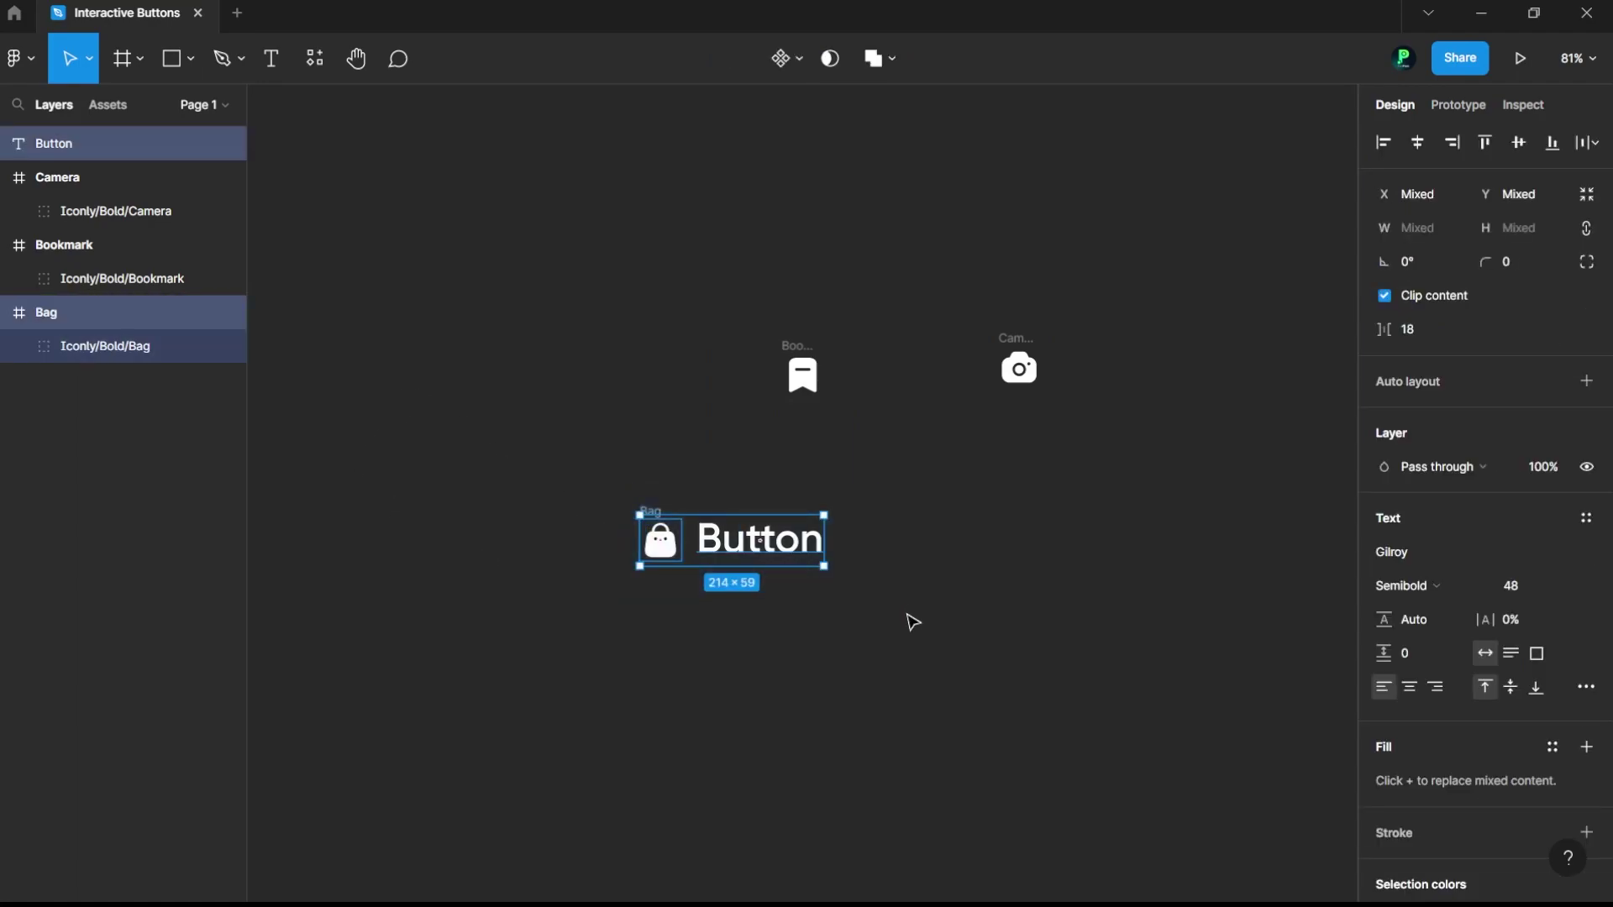
left_click(745, 634)
left_click_drag(656, 532, 729, 362)
left_click_drag(1020, 336, 866, 346)
left_click(729, 346)
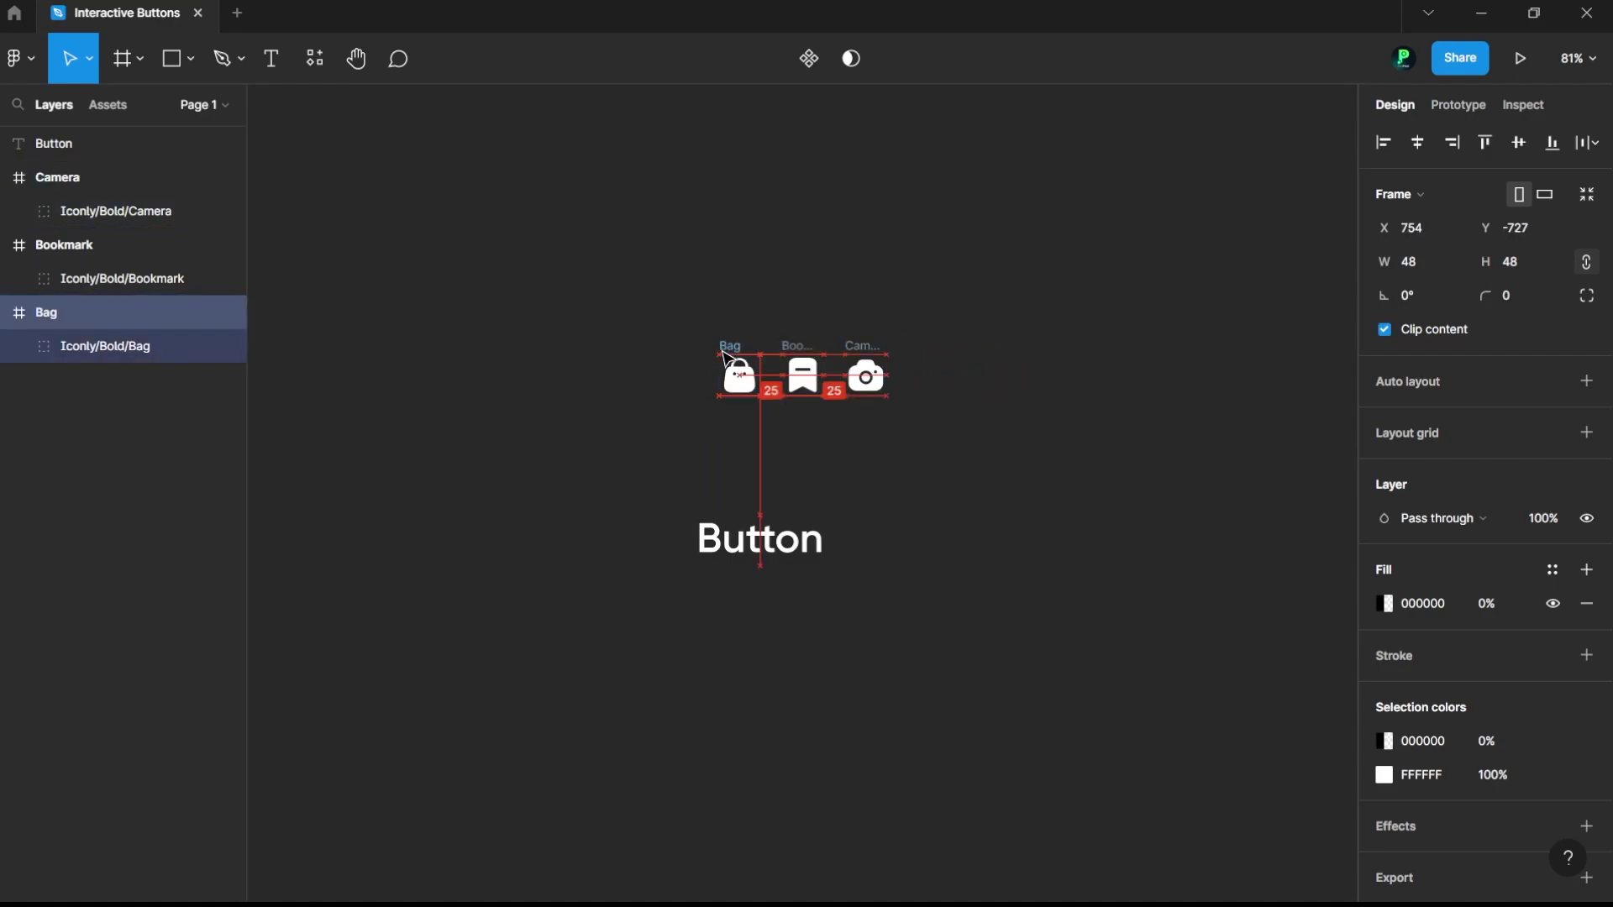
left_click_drag(956, 319, 641, 453)
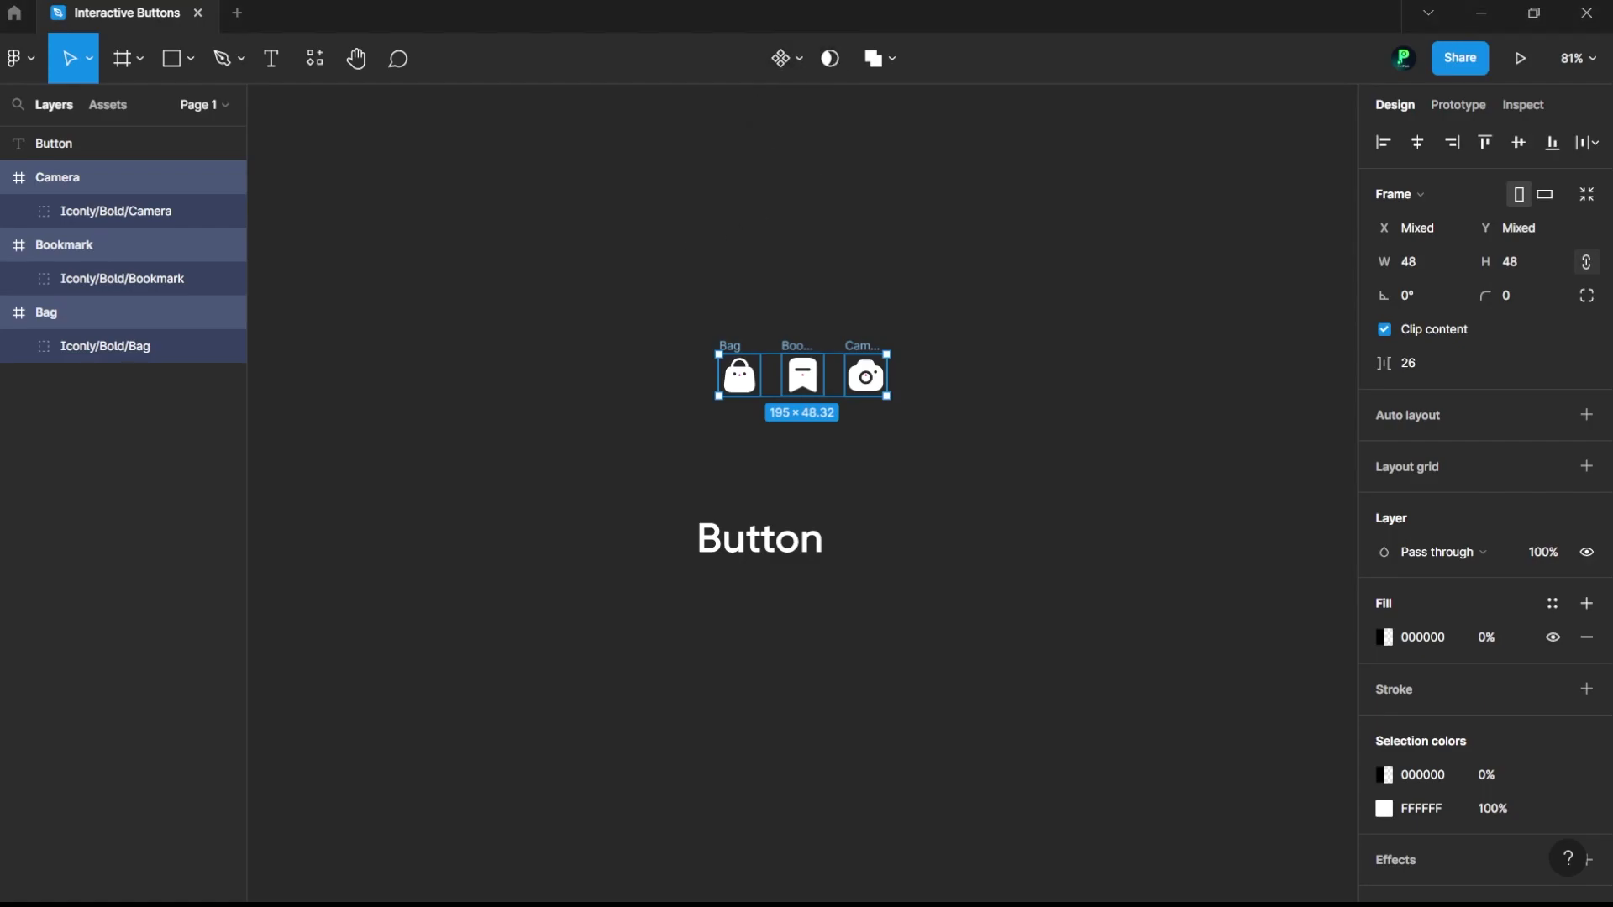
Step: Turn the three icons into components, combine them as variants, and name the set Button-Icons
left_click(796, 62)
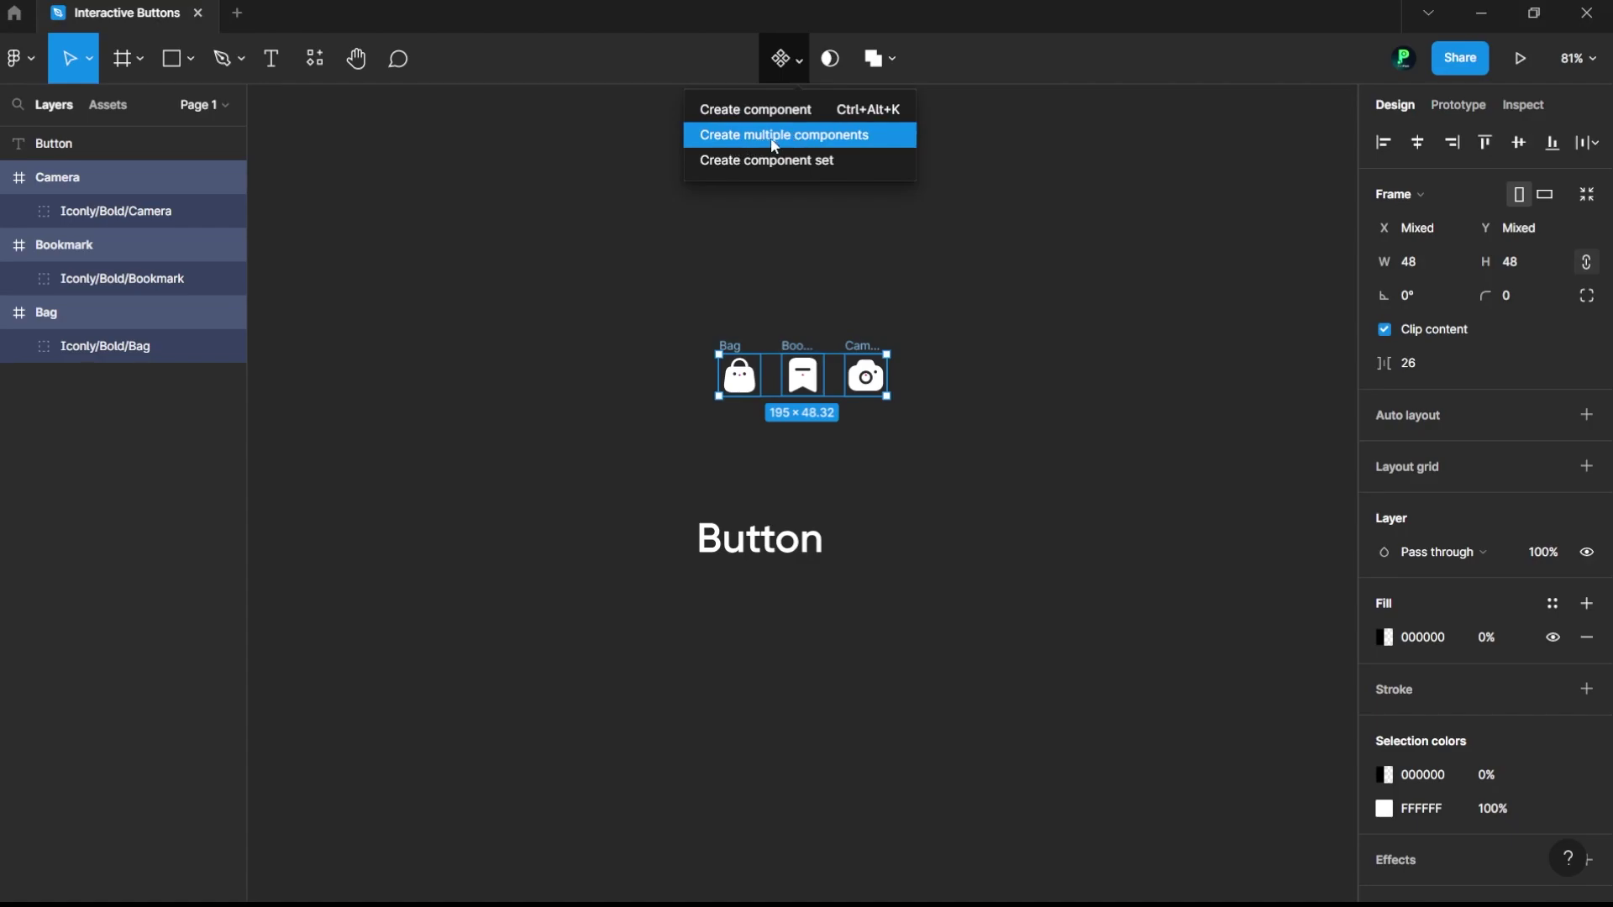
left_click(775, 147)
left_click(1465, 462)
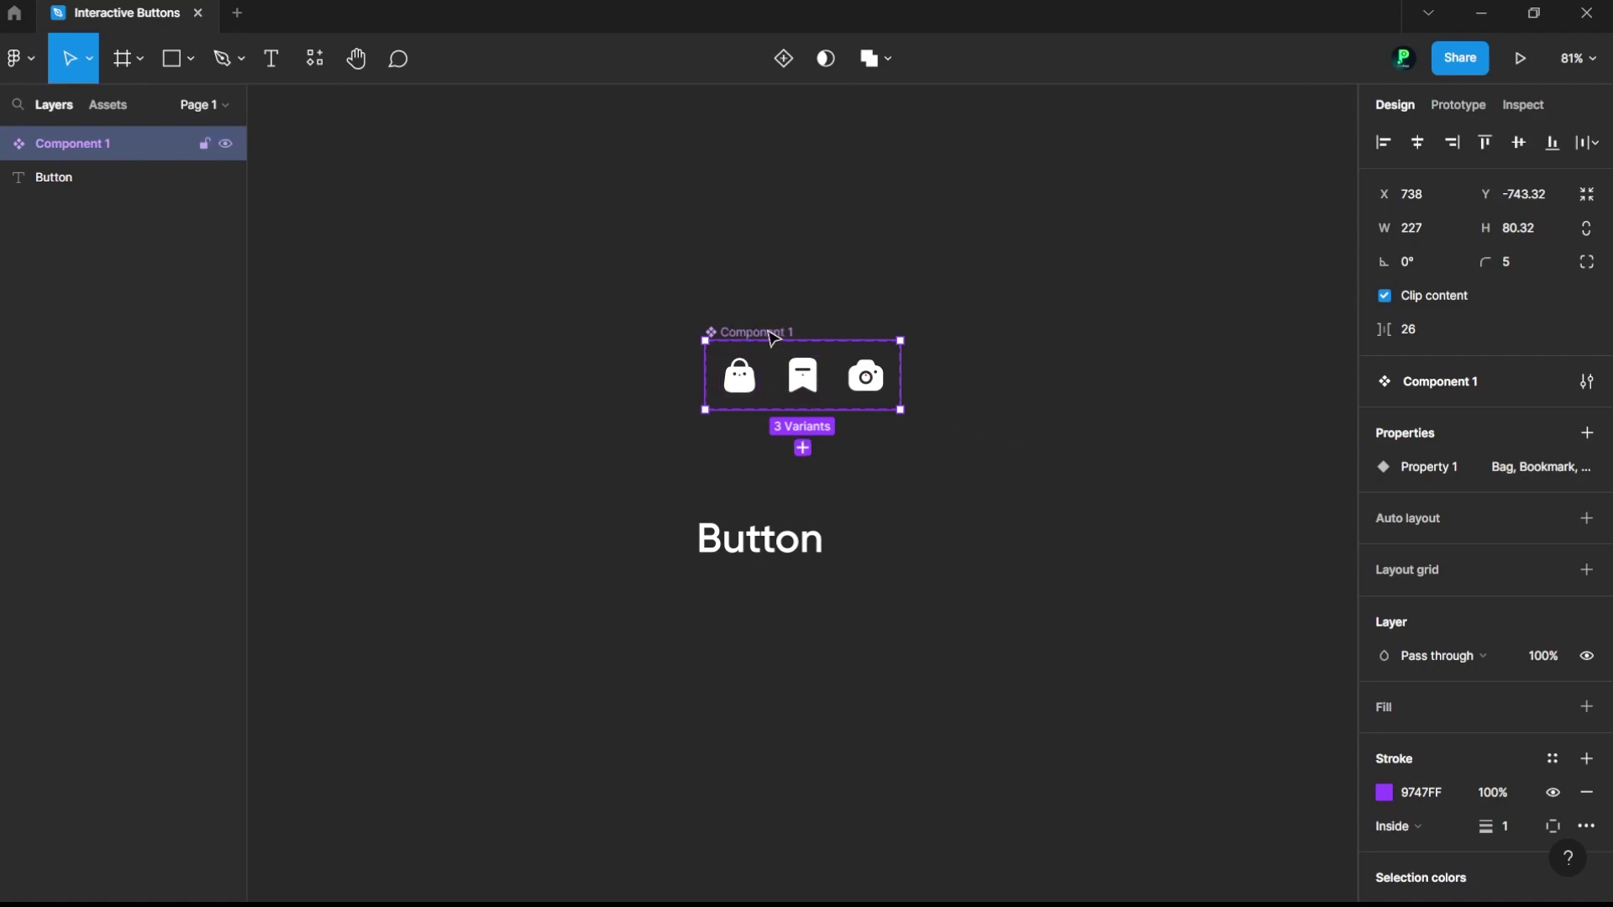
double_click(774, 333)
type("B")
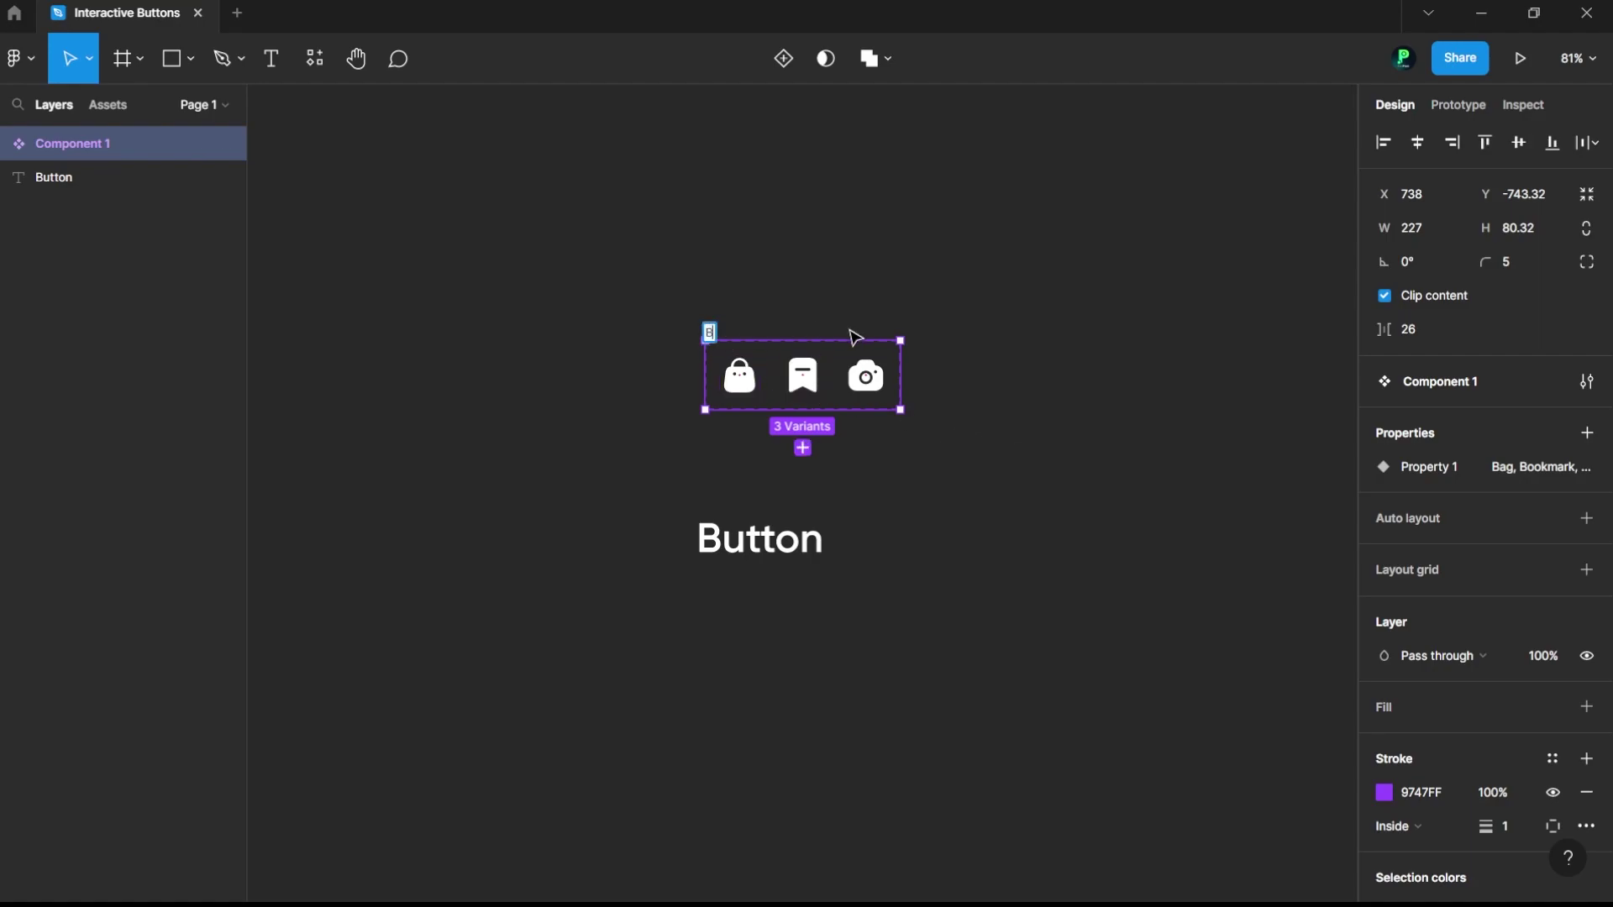
type("utton-Icons")
key("Return")
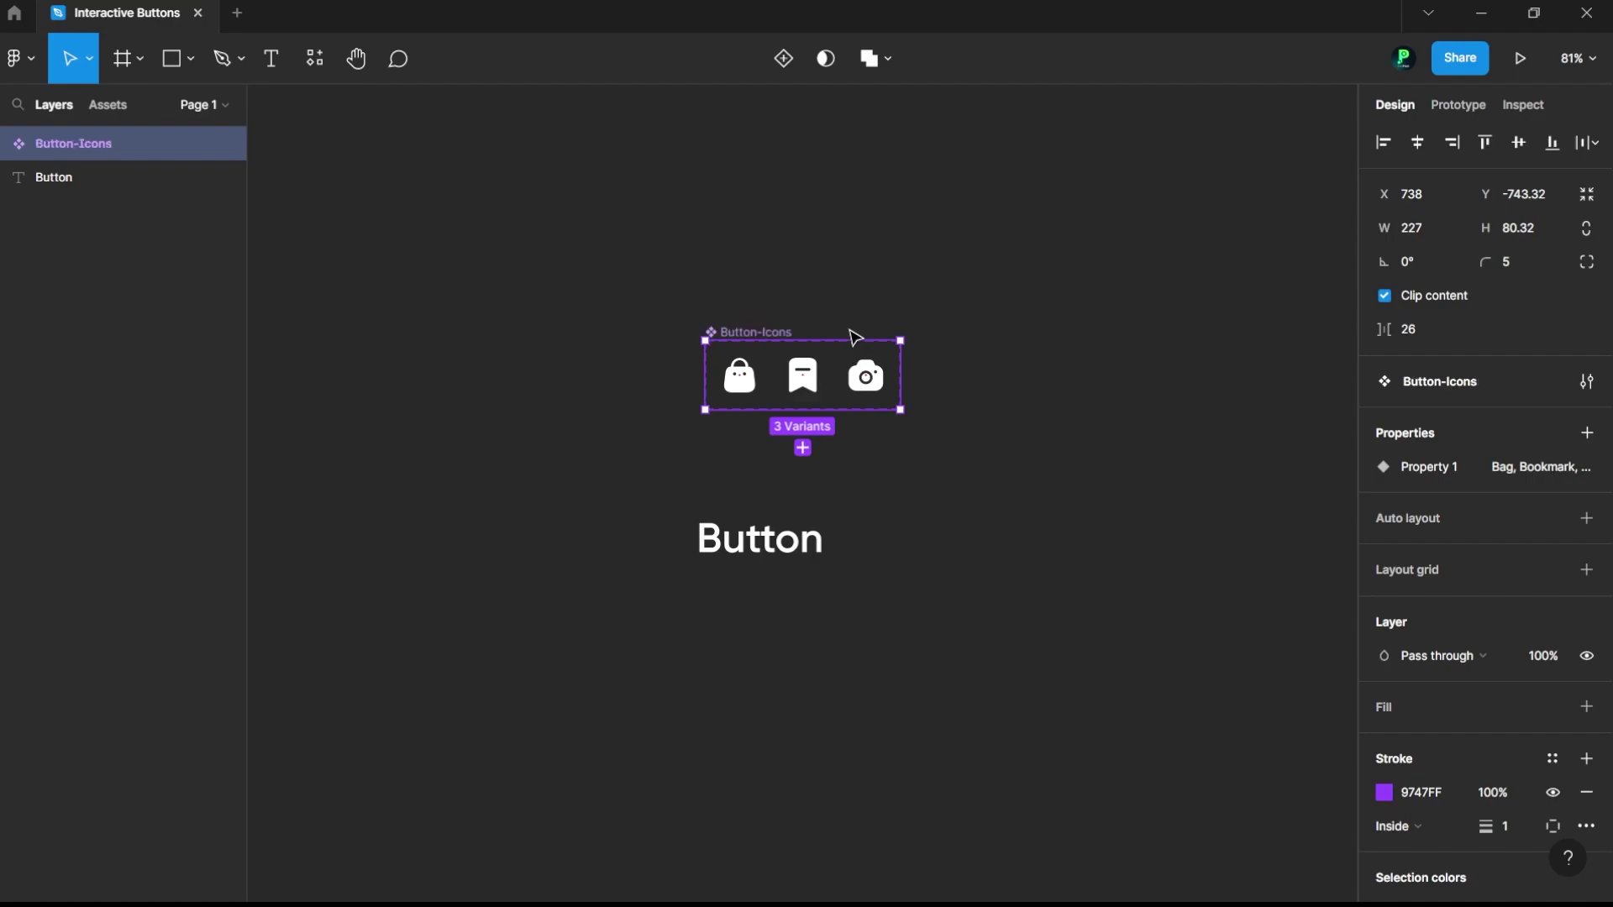
Step: Rename the Bookmark variant's property value to Save
left_click(1172, 338)
left_click(743, 385)
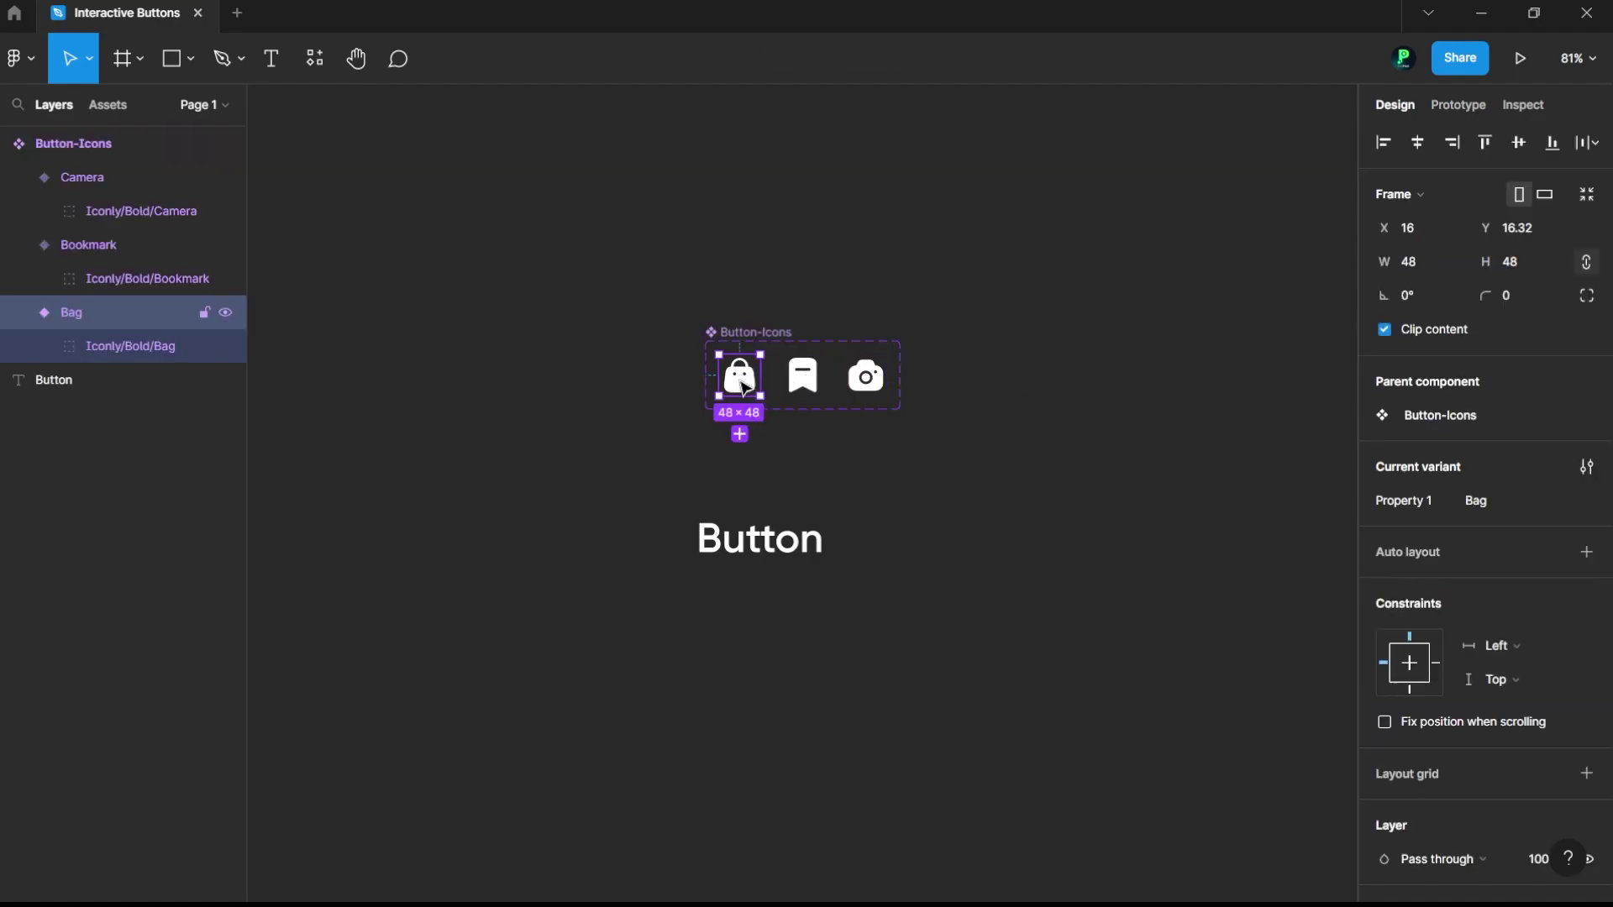
left_click(803, 379)
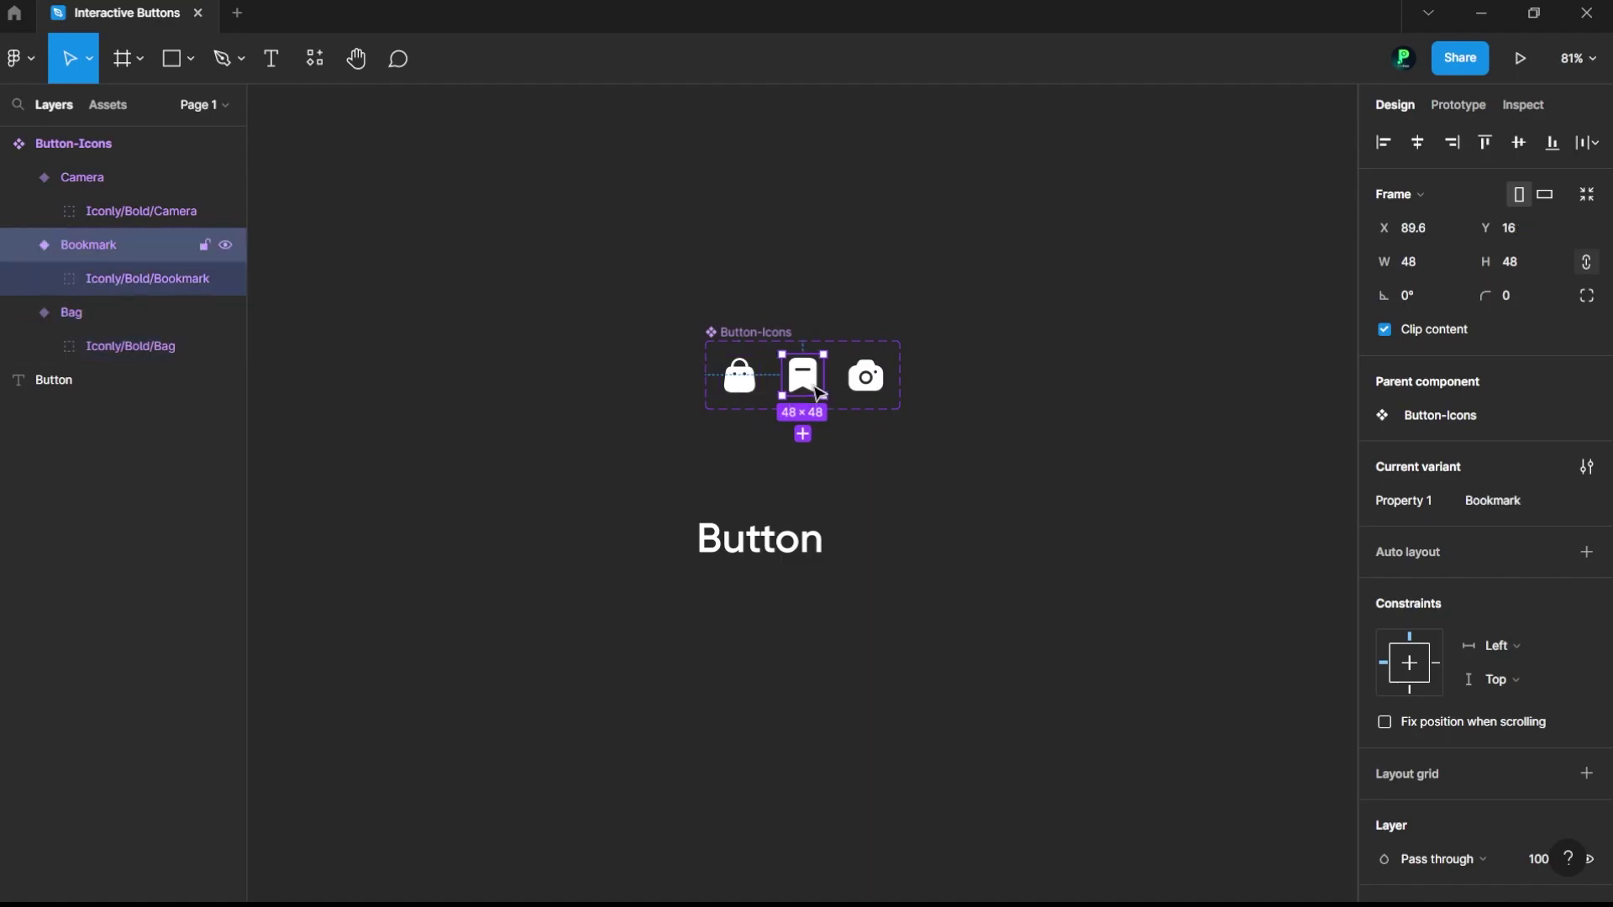
left_click(1480, 505)
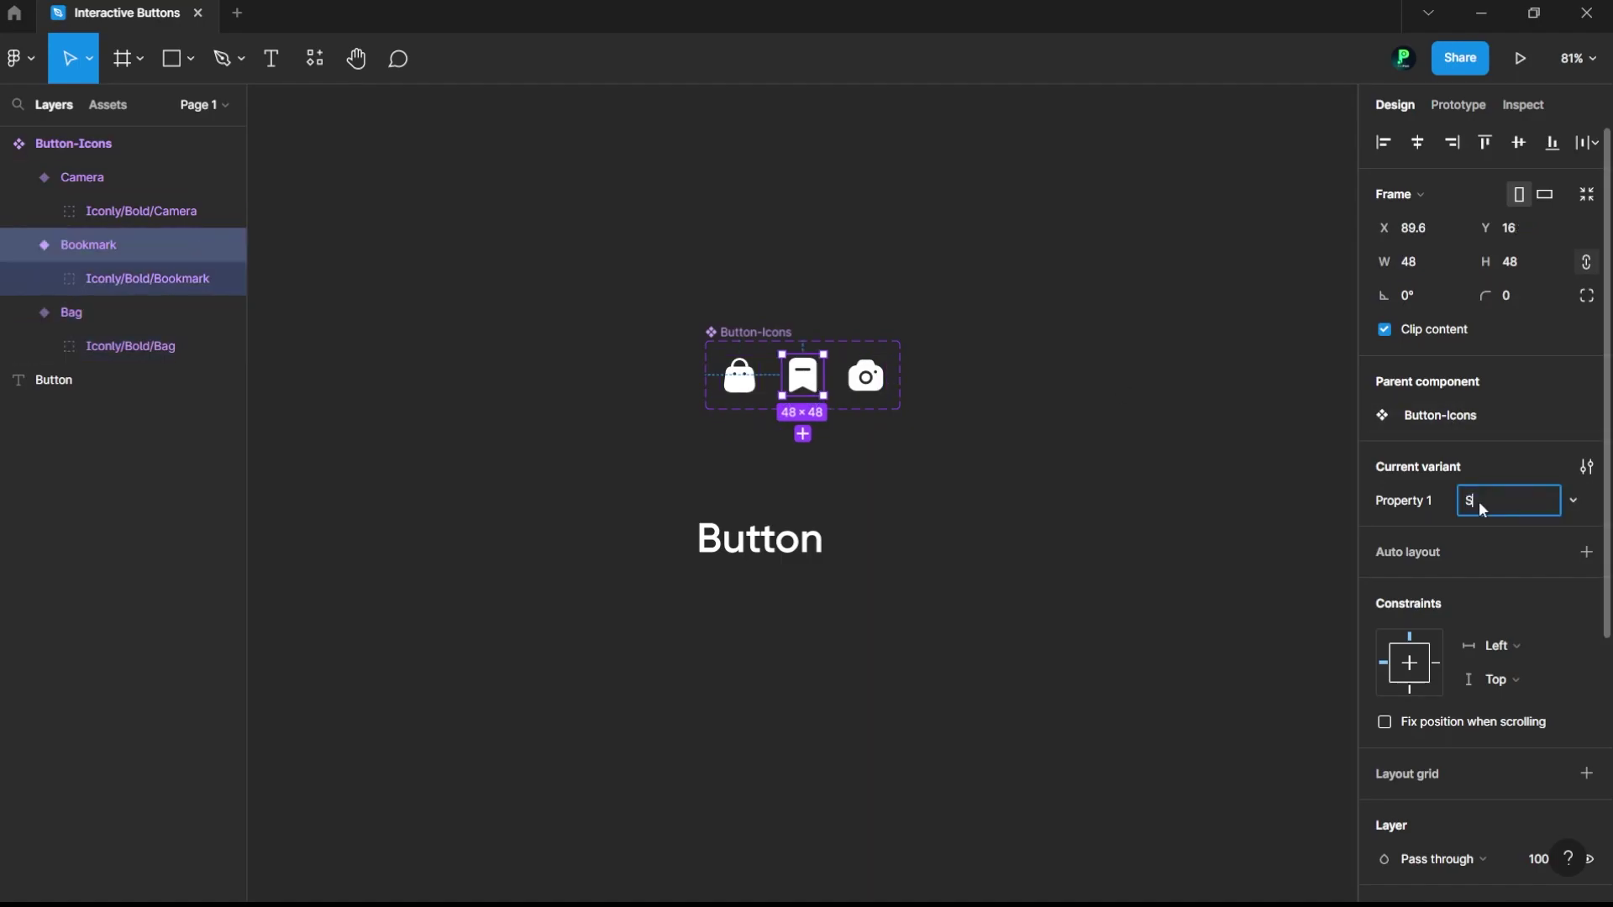
key("Return")
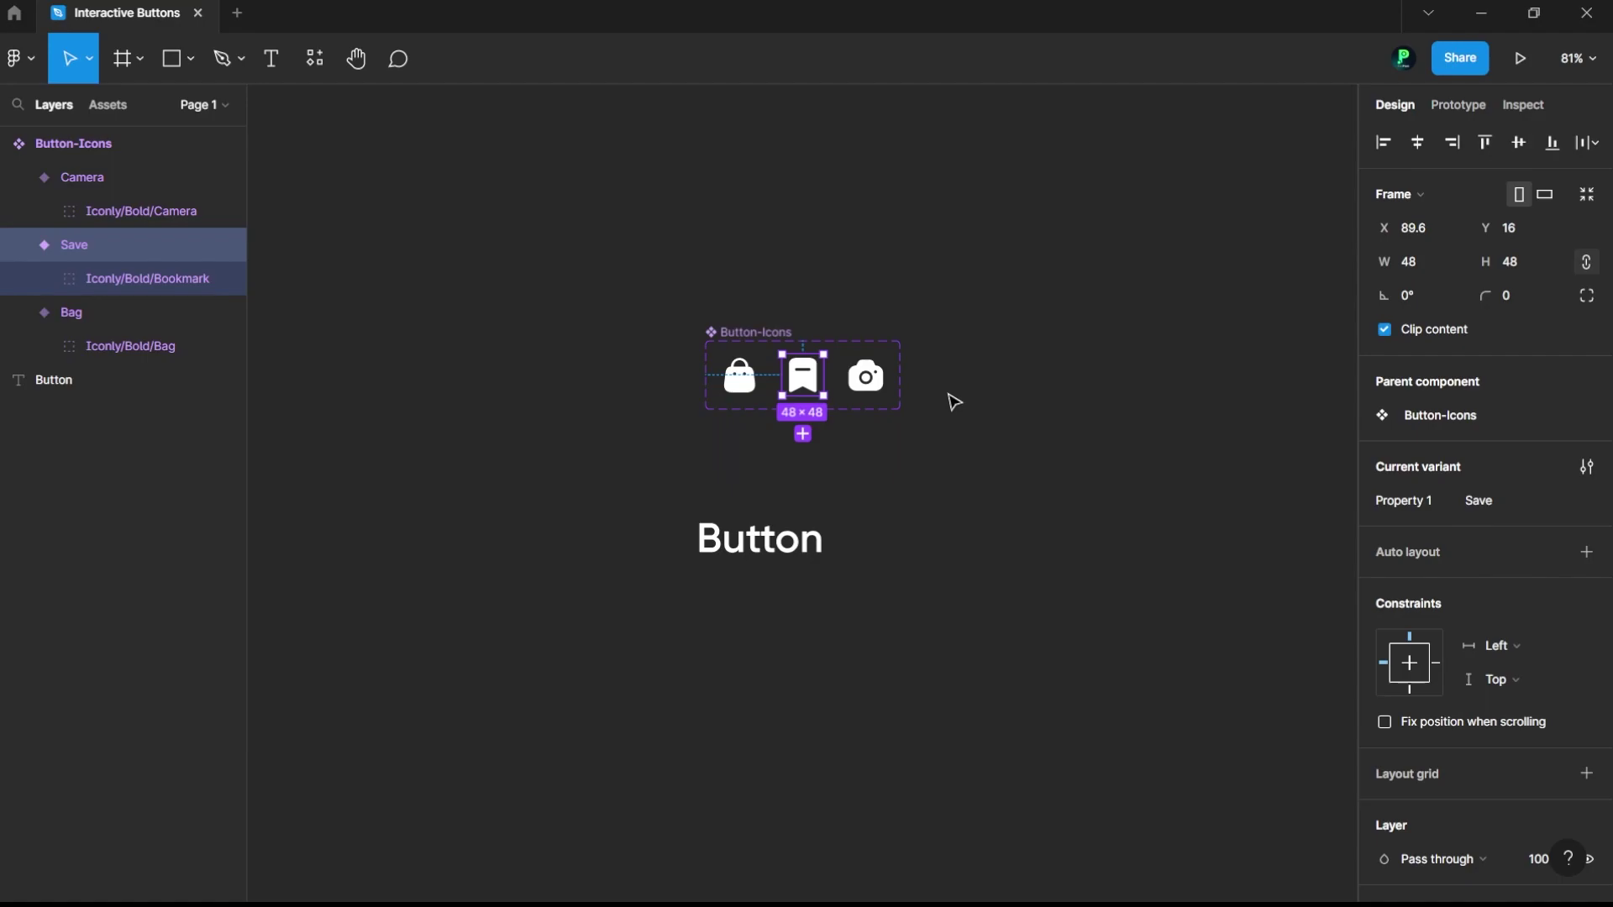
left_click(972, 403)
left_click(760, 333)
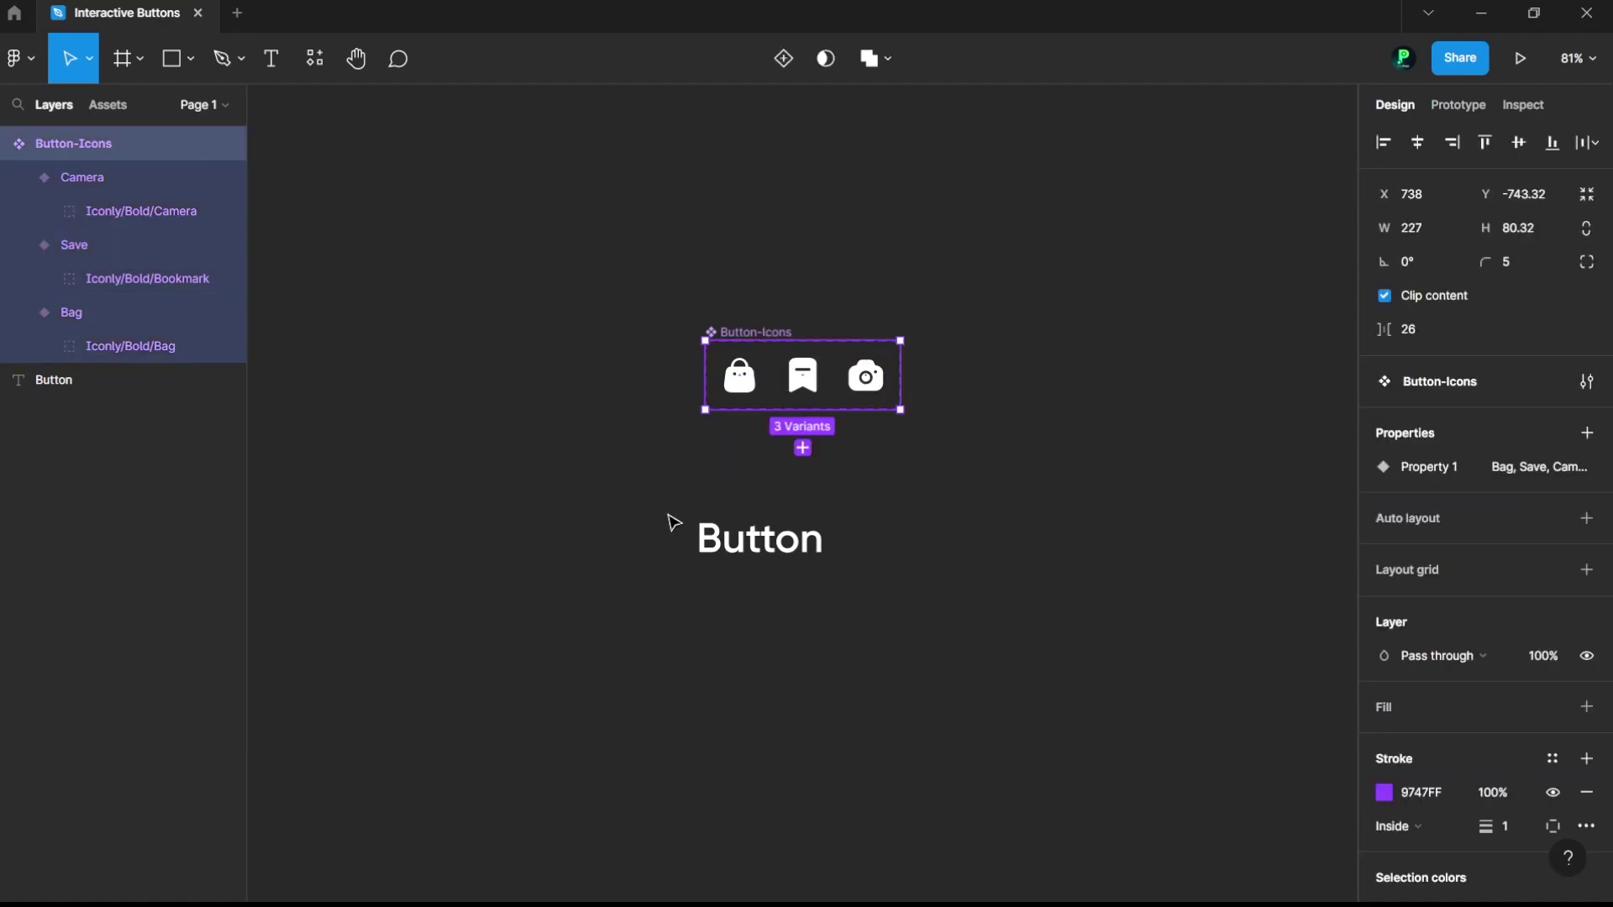
left_click(708, 473)
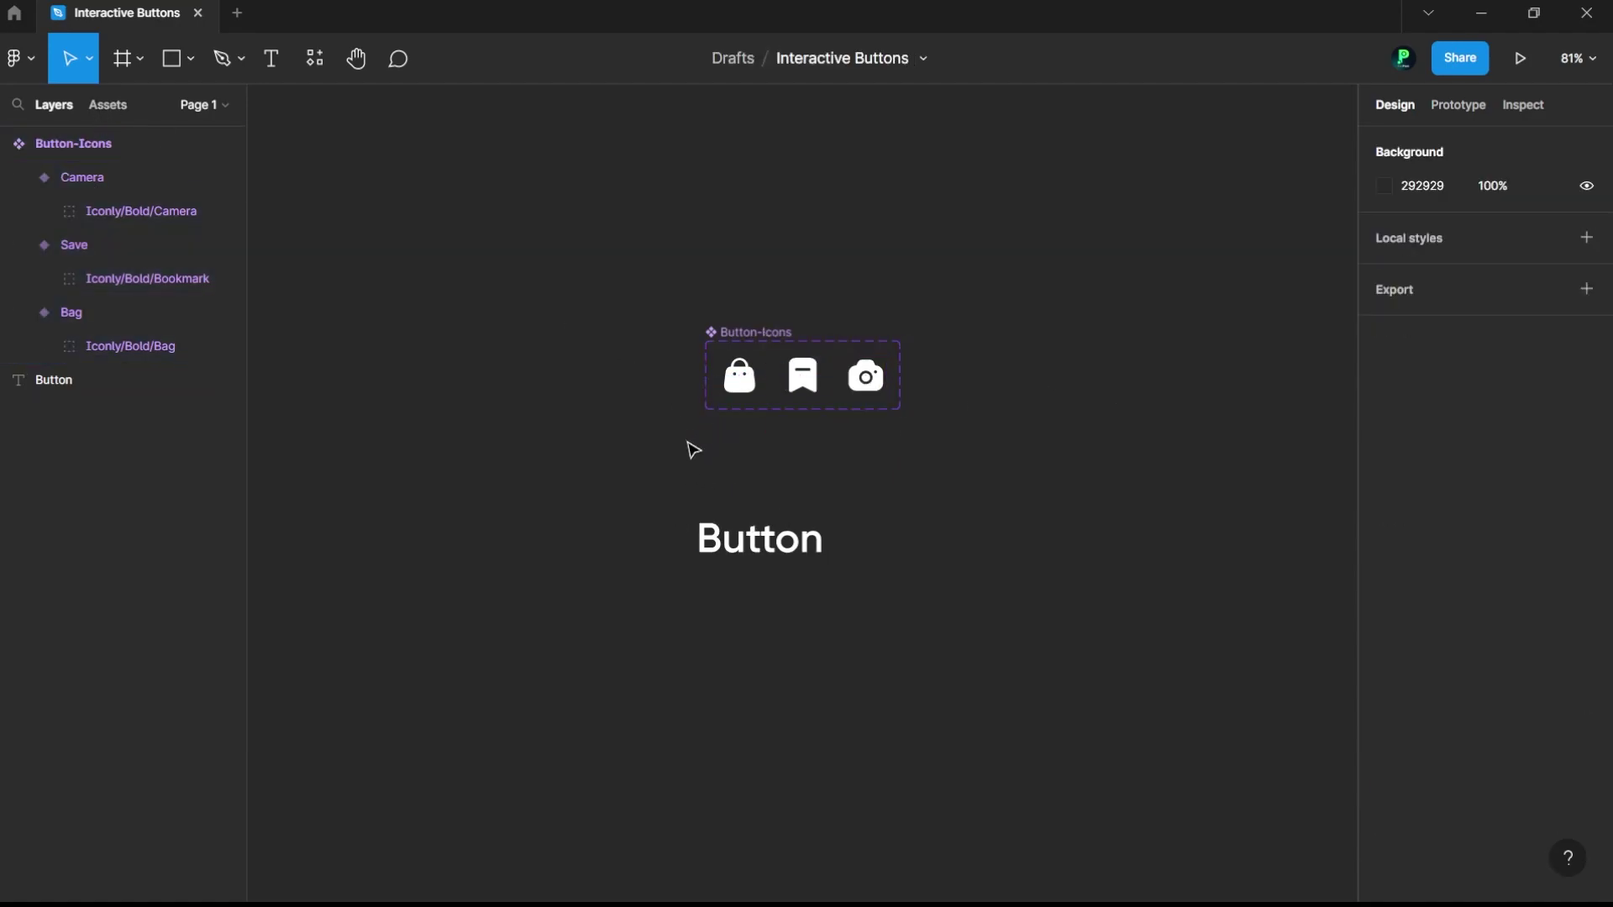
Step: Place a Bag instance beside the Button text and wrap both in auto-layout Frame 1
left_click_drag(738, 375, 658, 545)
left_click(899, 537)
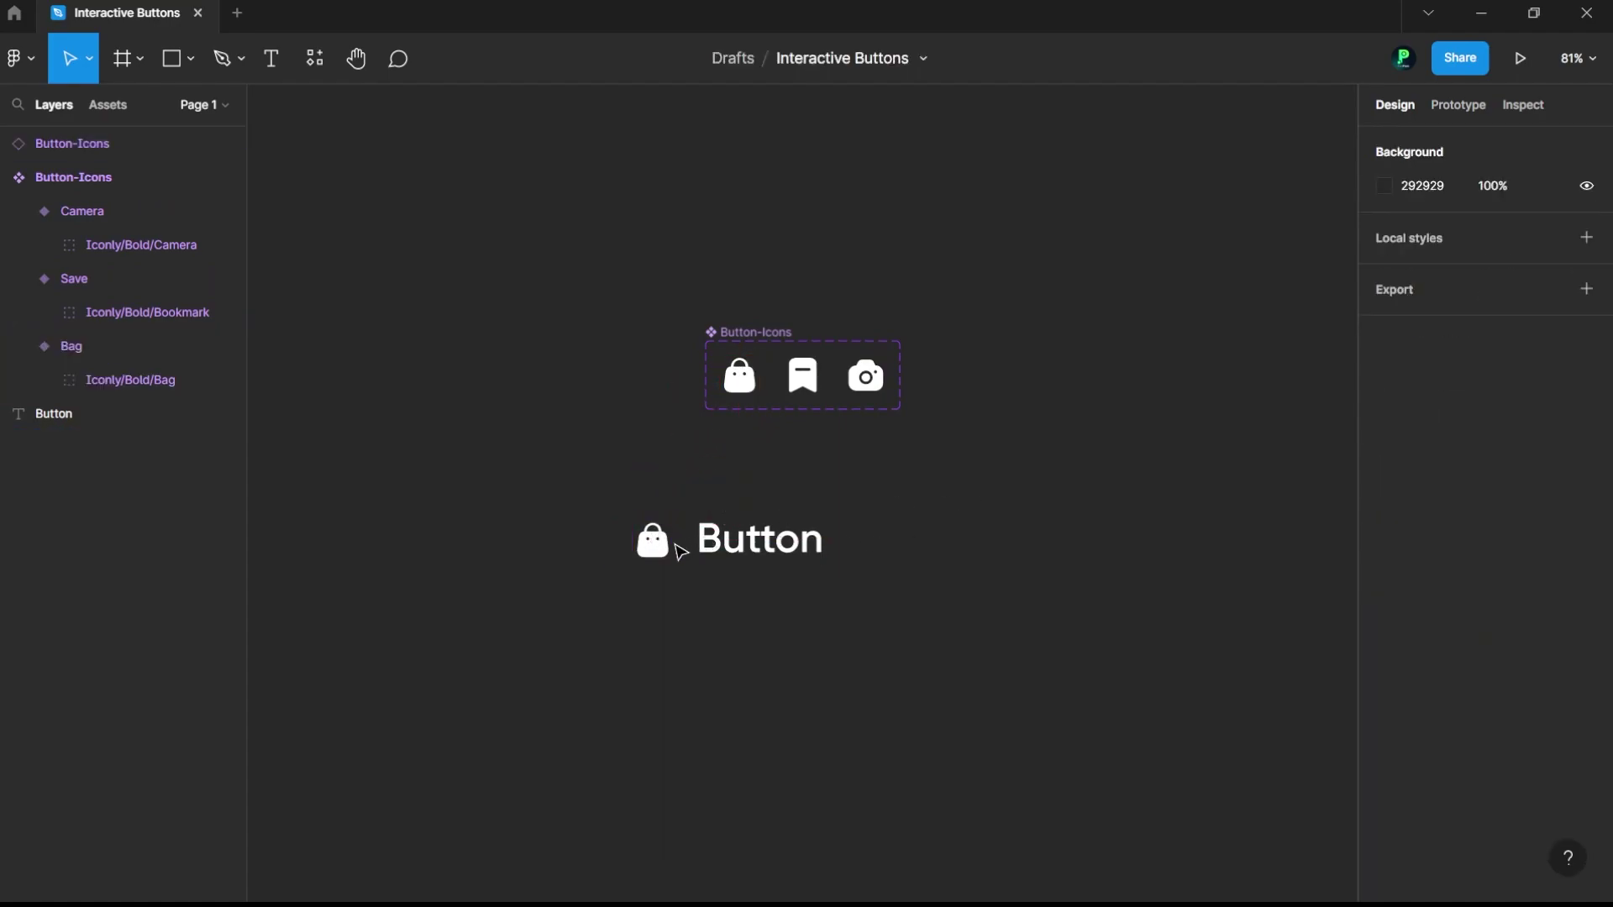
left_click(653, 541)
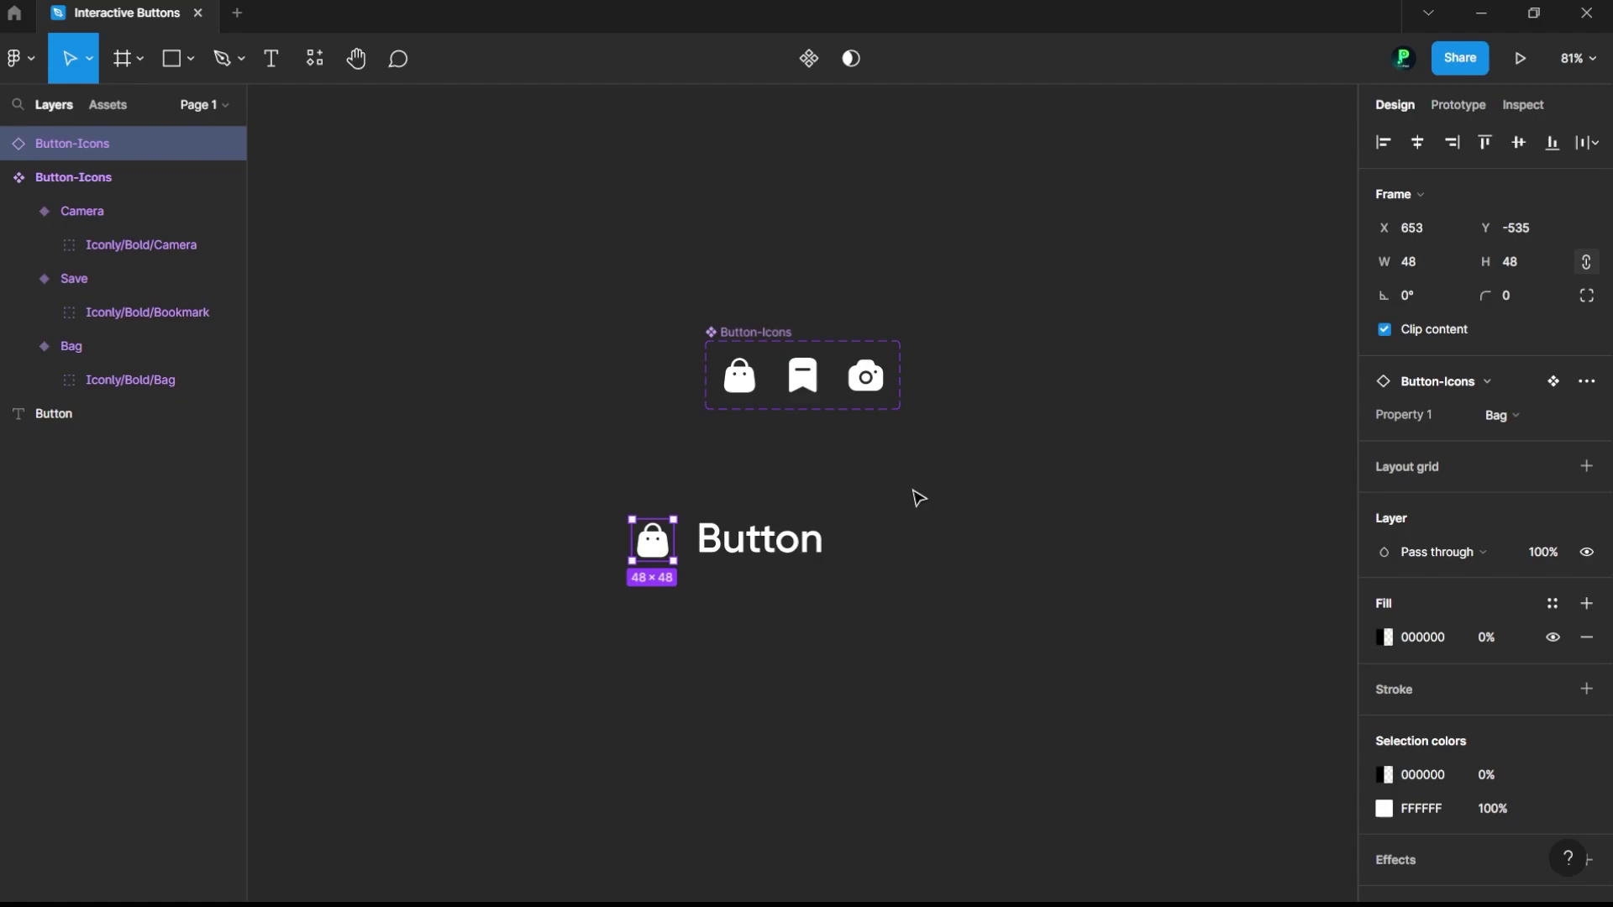
left_click(790, 550)
left_click_drag(602, 495, 883, 606)
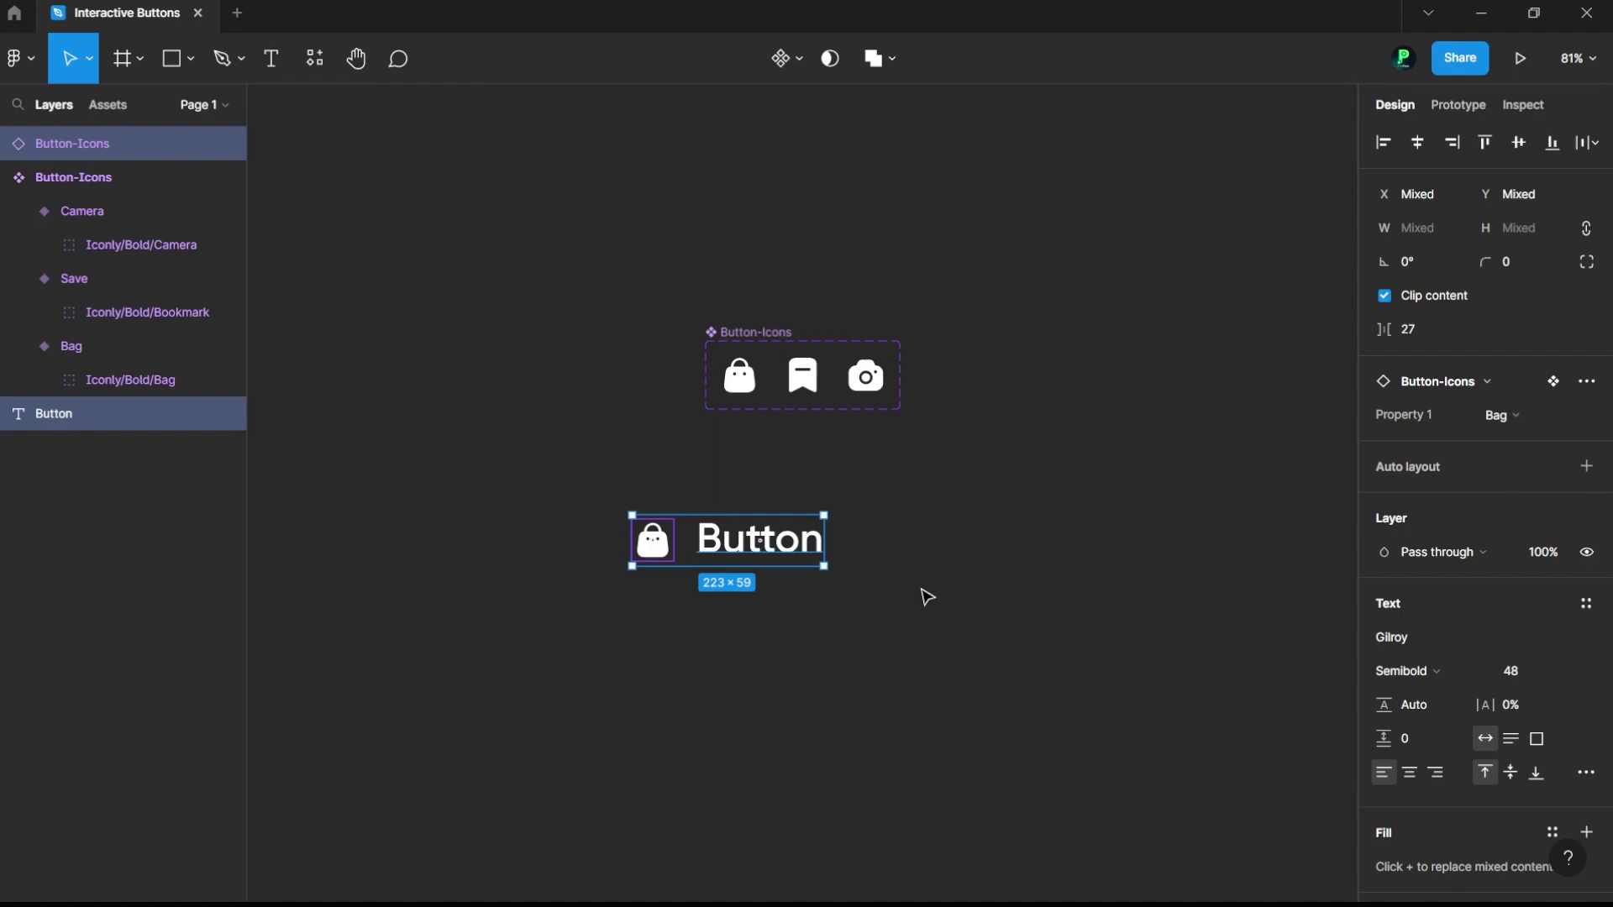
key("shift+a")
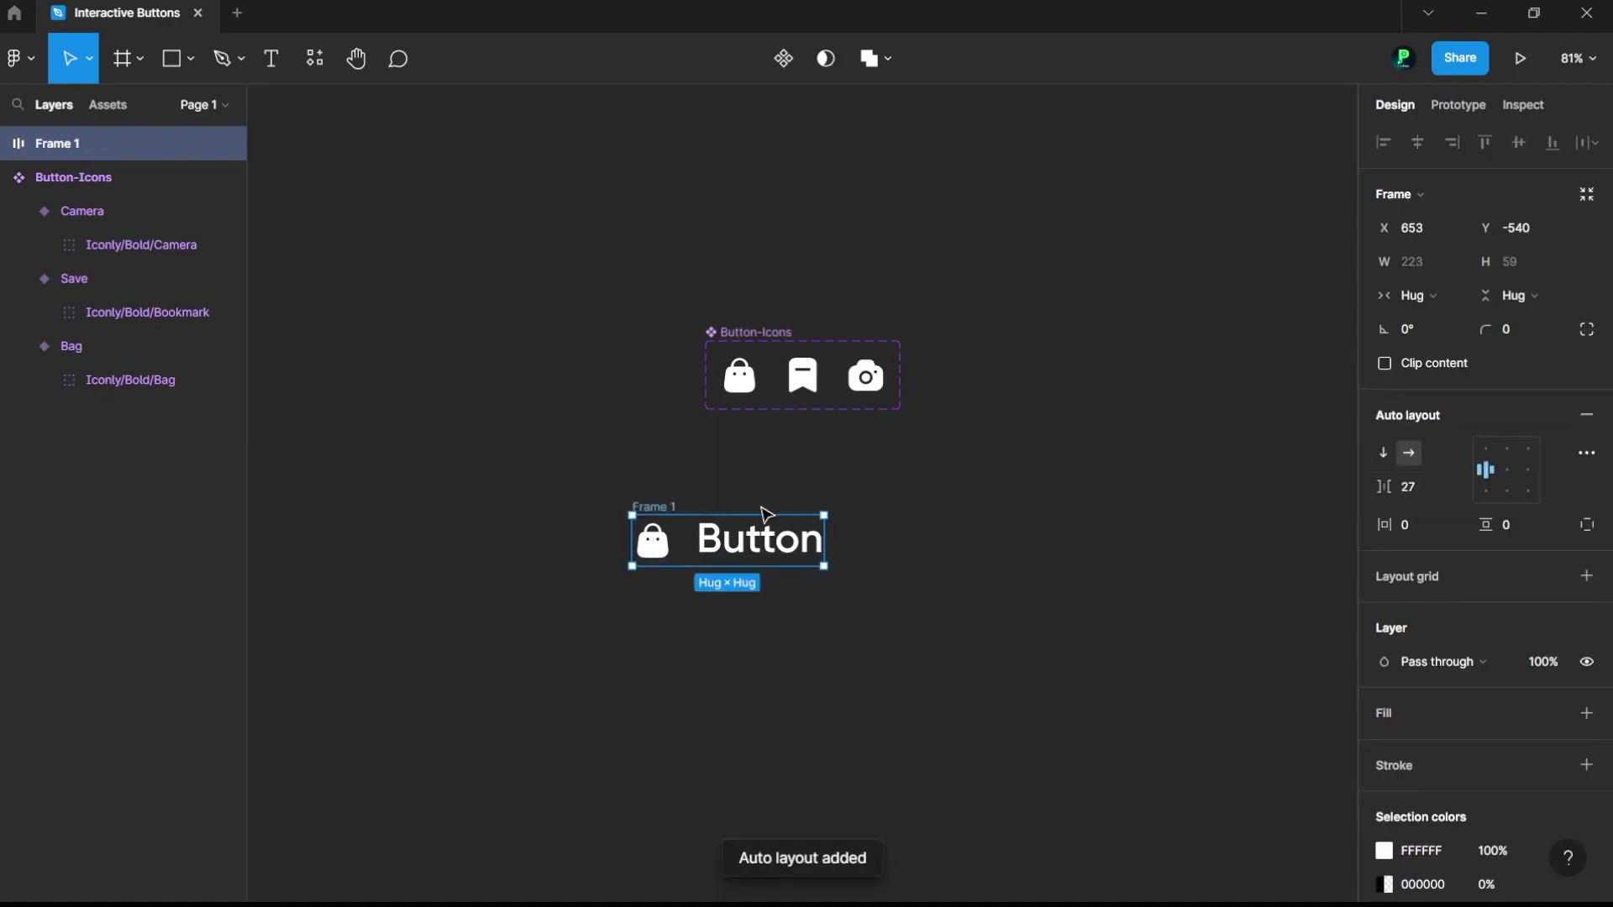
Step: Give Frame 1 a 16 gap, centre alignment, 16 horizontal and 8 vertical padding
left_click(1433, 494)
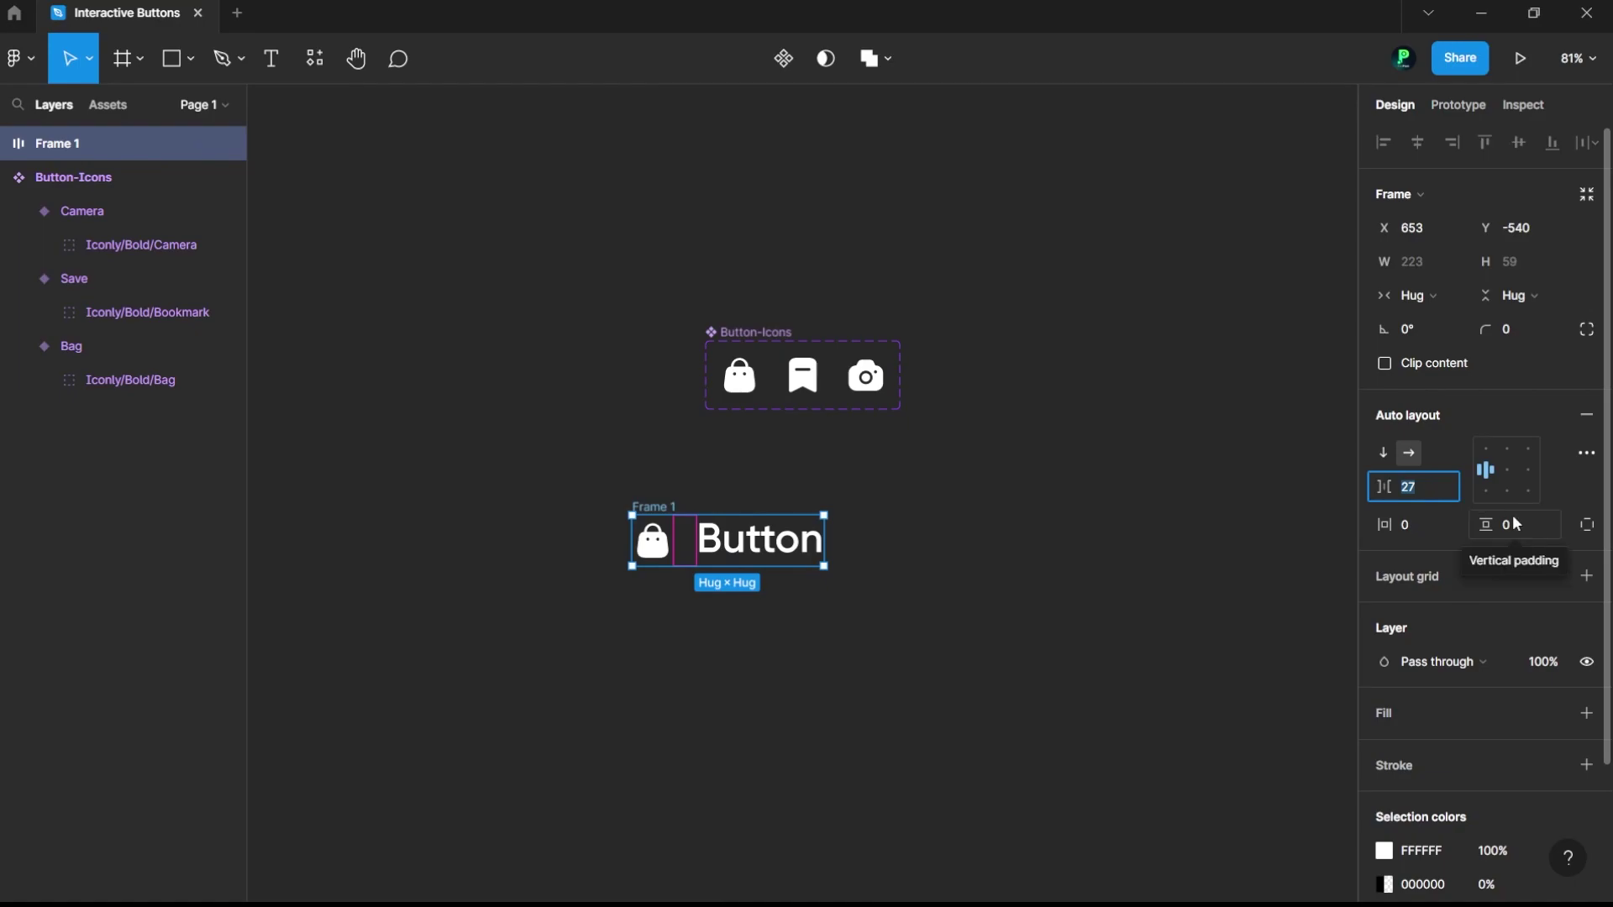
type("16")
key("Return")
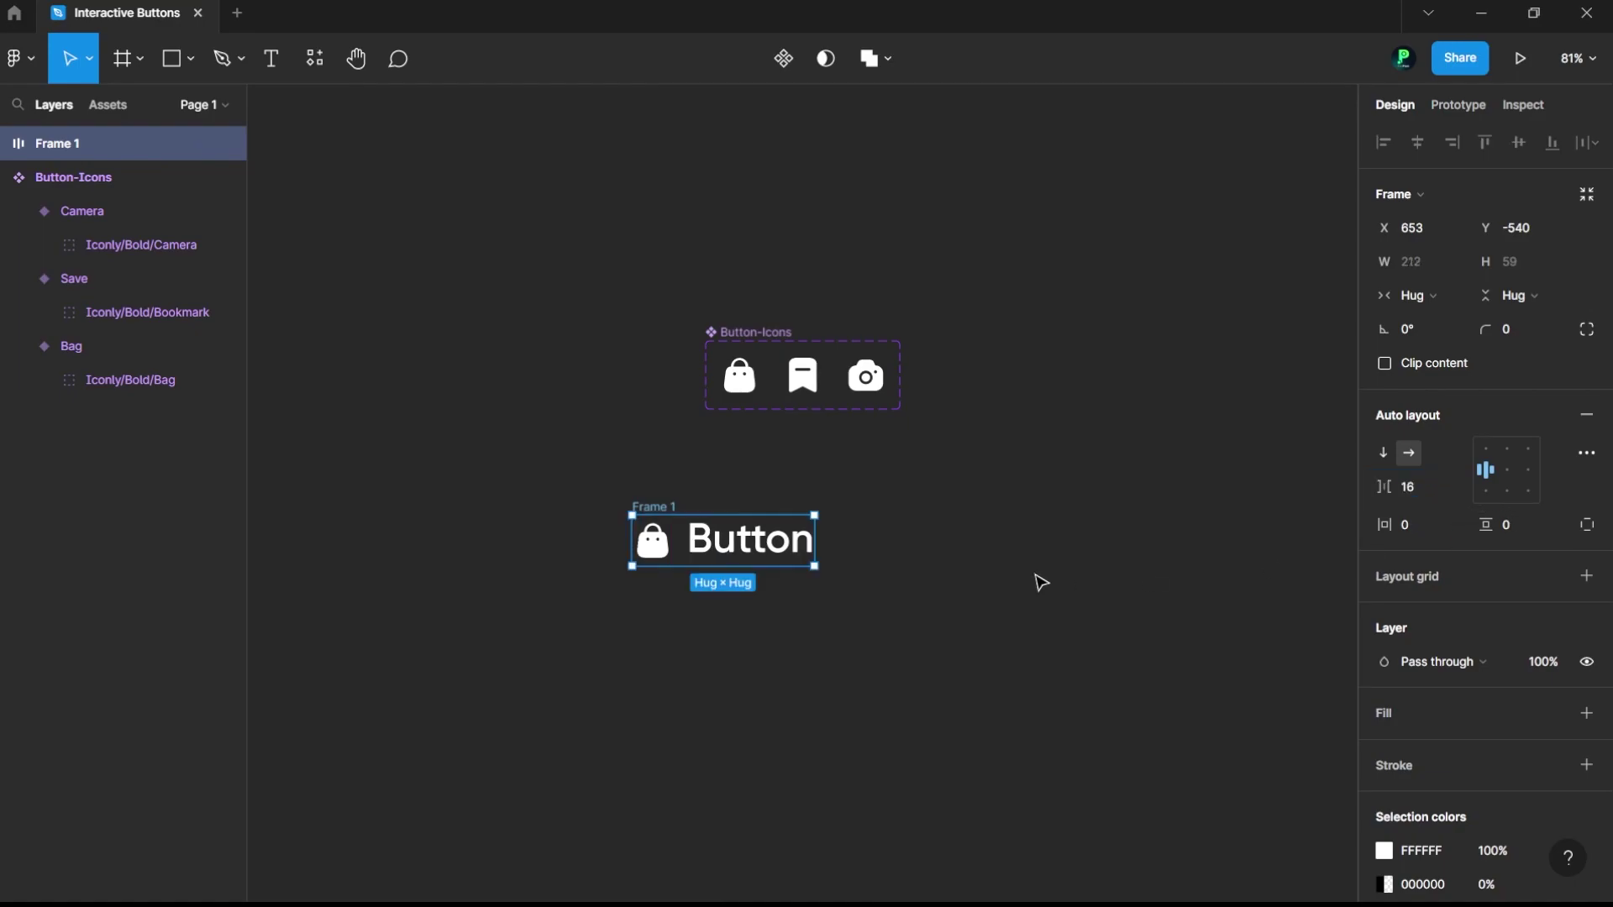
left_click(1507, 469)
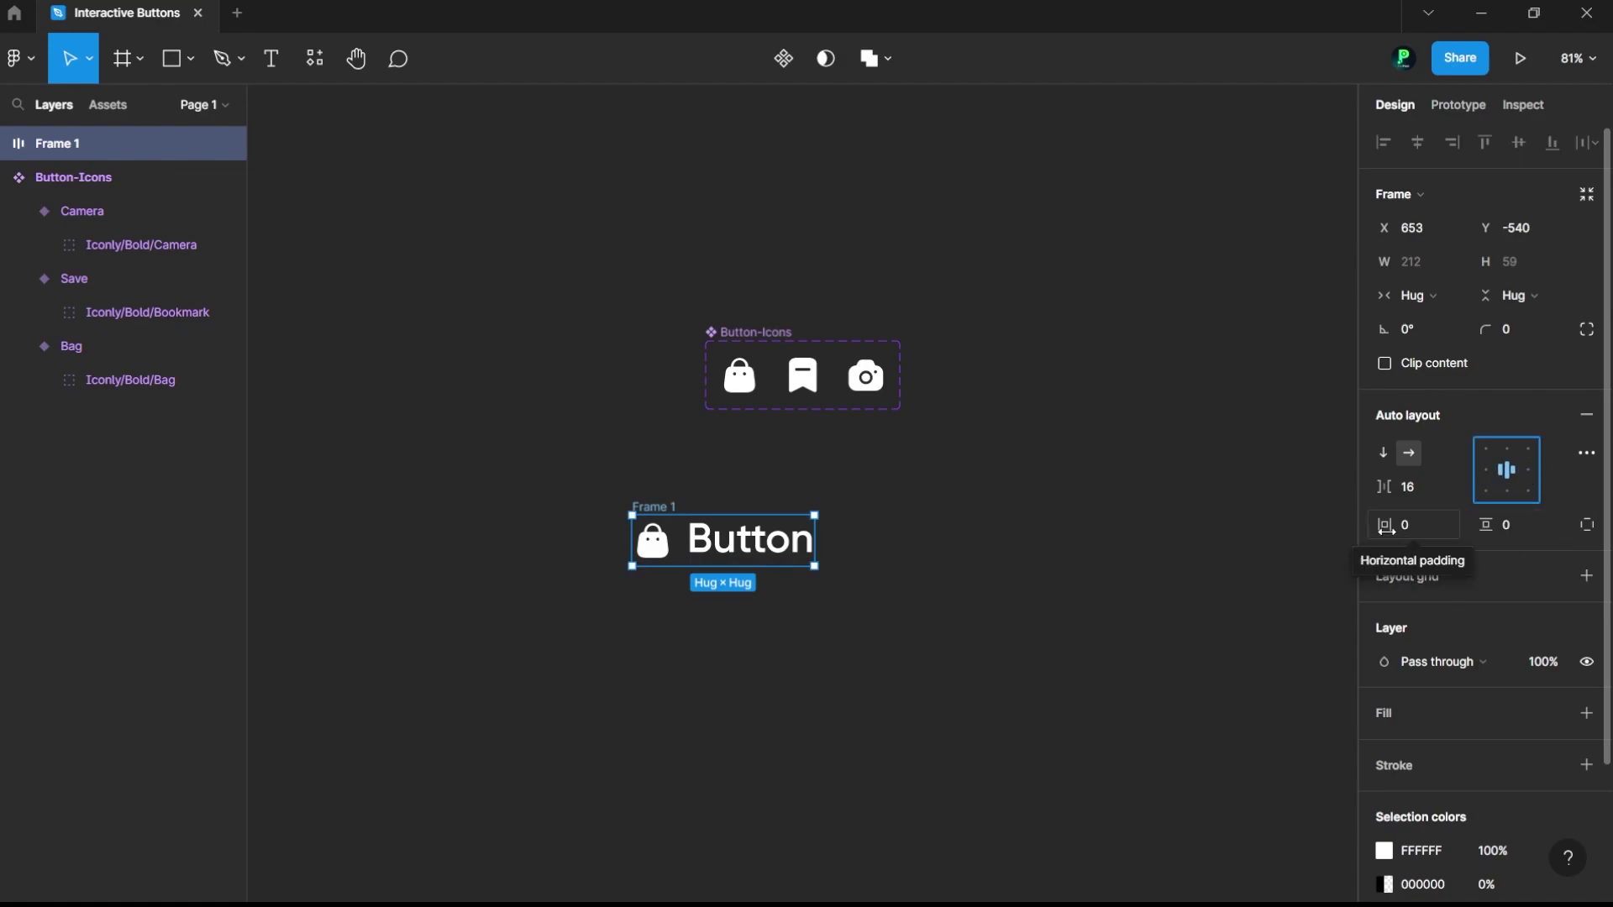
left_click_drag(1385, 529, 1491, 536)
type("16")
key("Return")
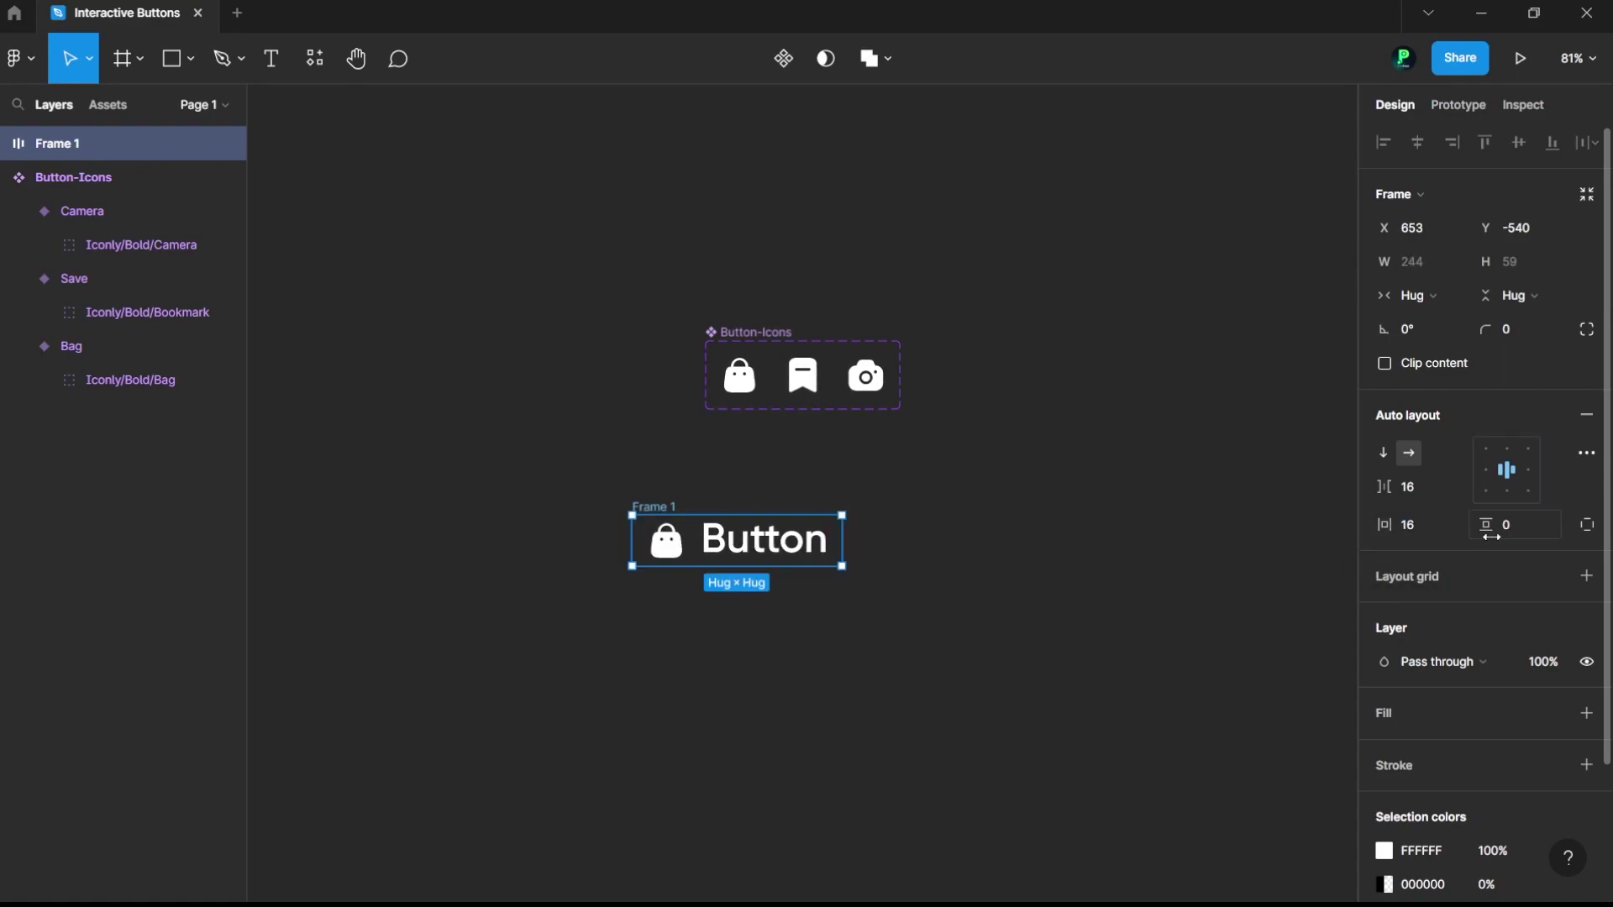
left_click(1525, 533)
type("8")
key("Return")
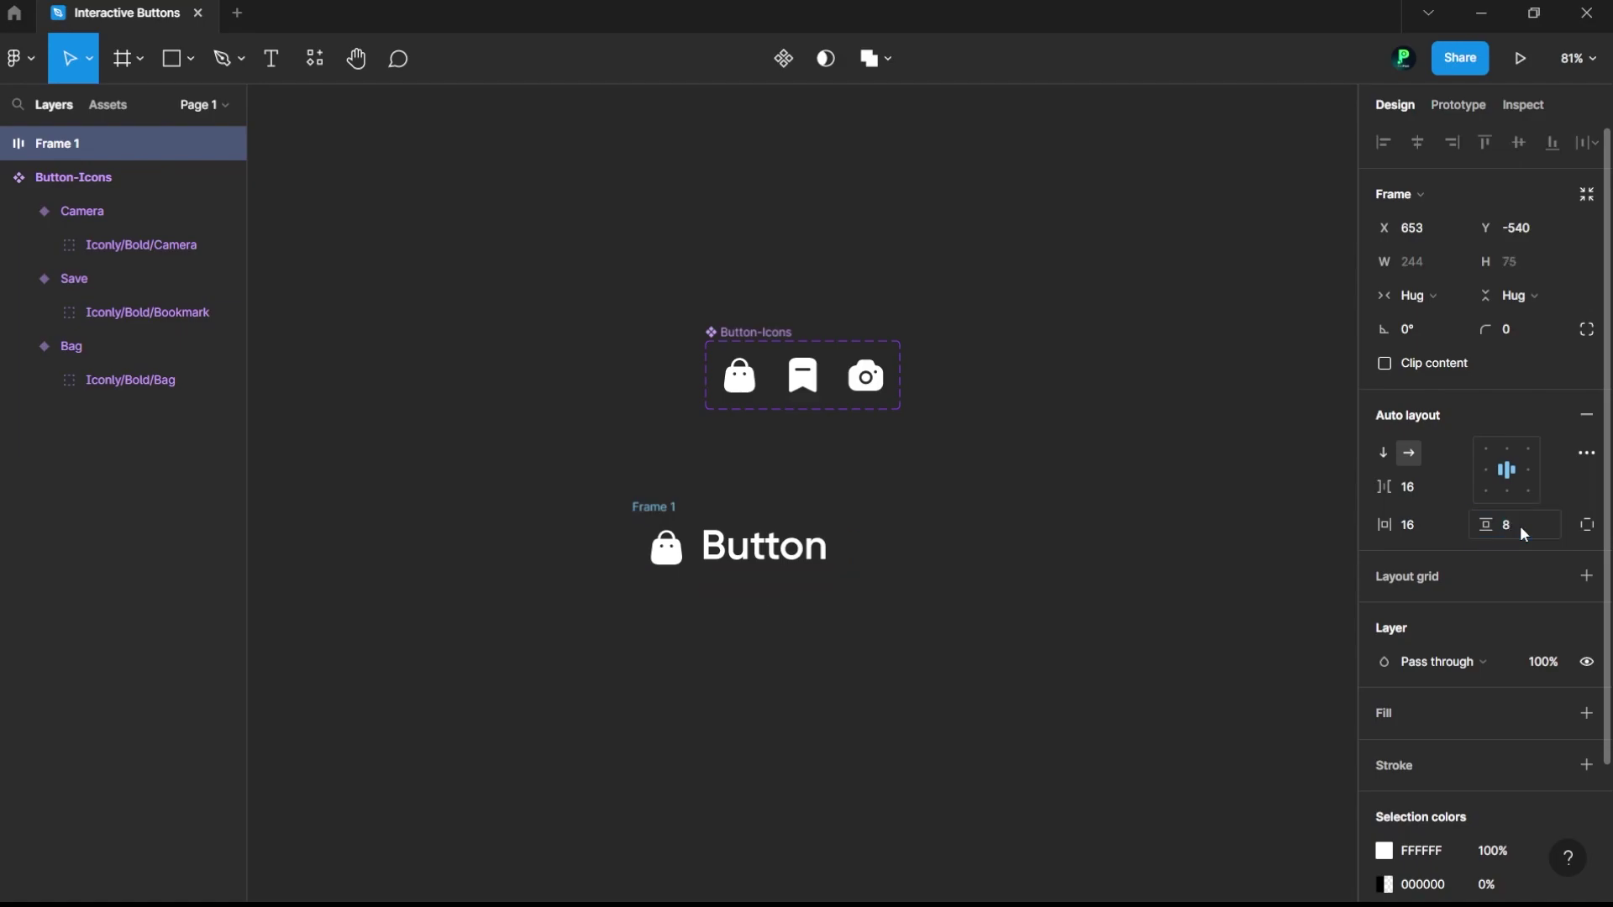
Step: Add a fill to Frame 1 and tune it to blue 0486FF in the colour picker
left_click(1404, 722)
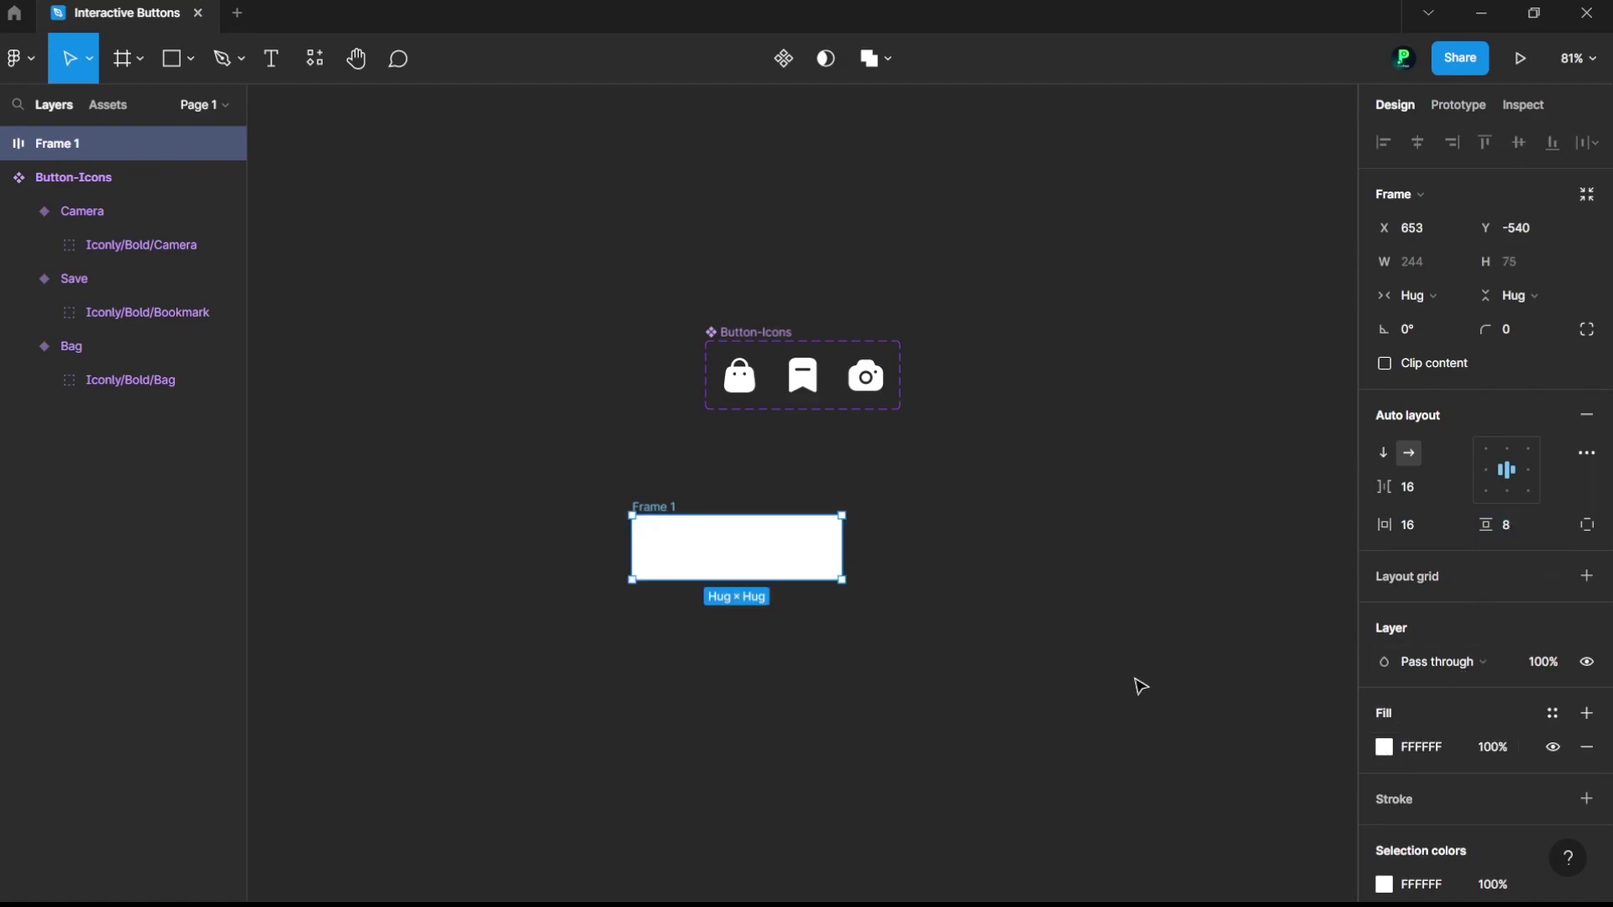
left_click(1386, 748)
left_click(1133, 573)
left_click_drag(1131, 570, 1116, 556)
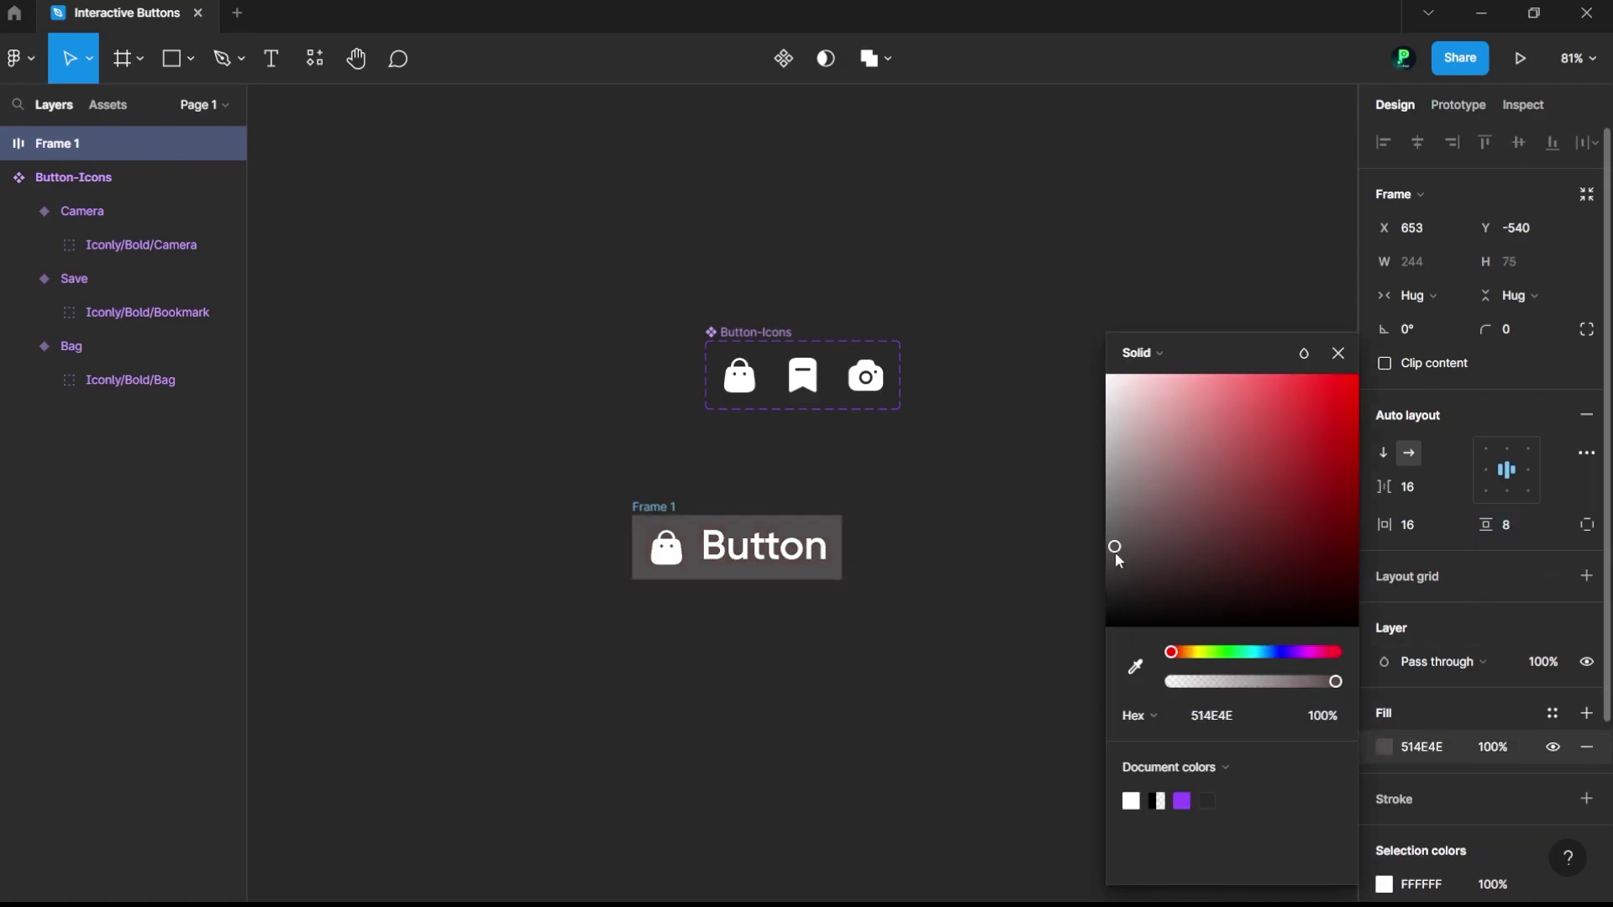
left_click(1183, 800)
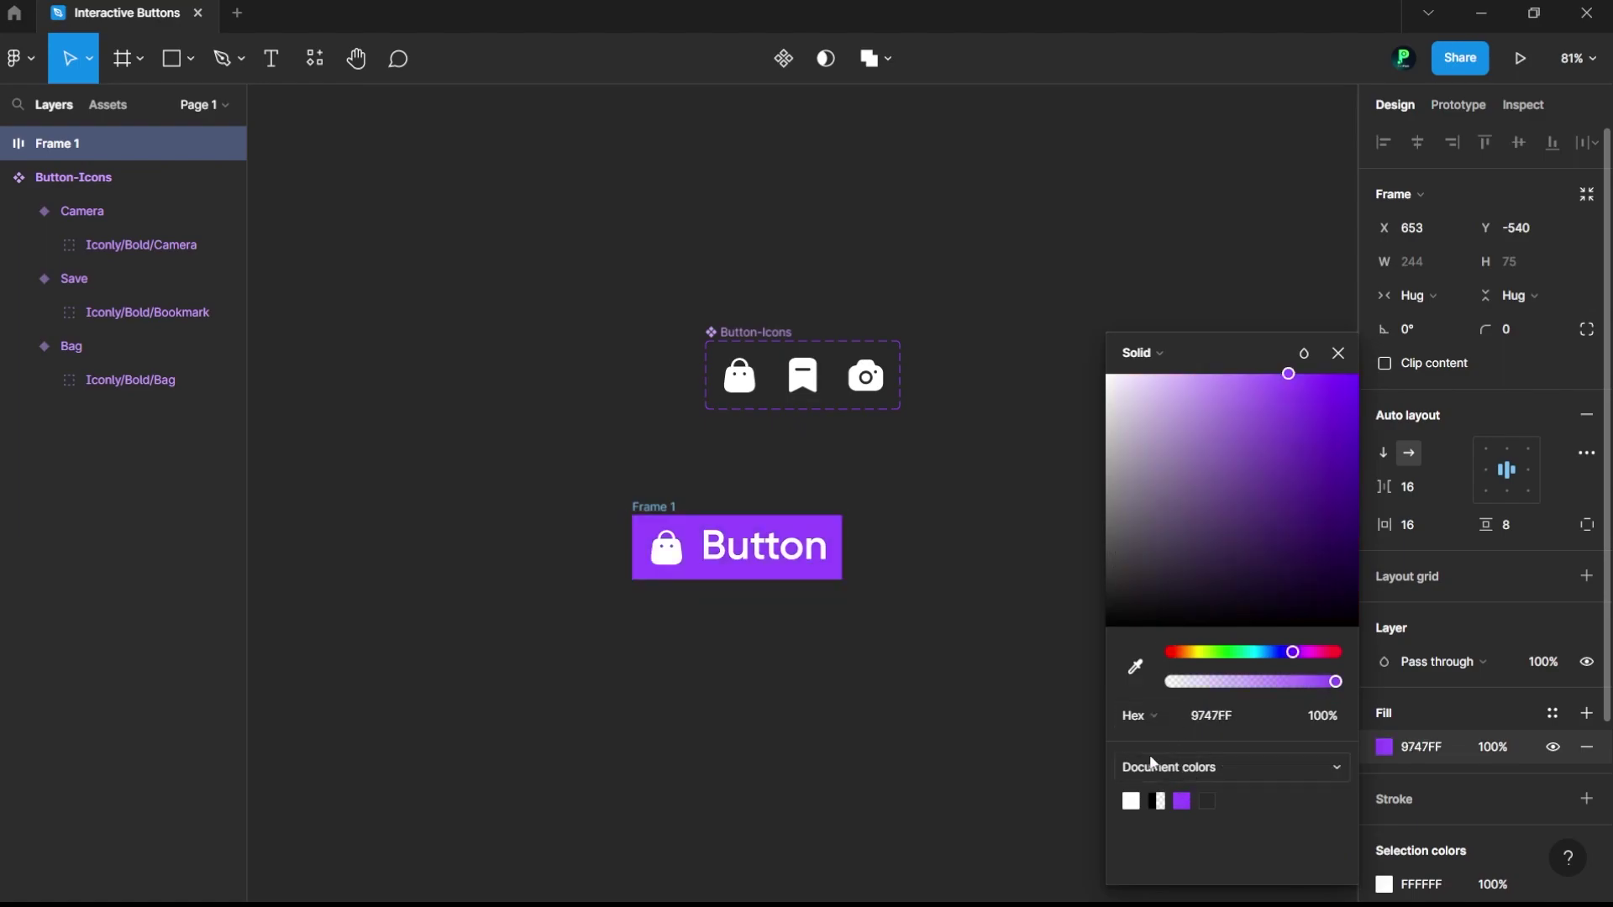
left_click_drag(1315, 443, 1357, 378)
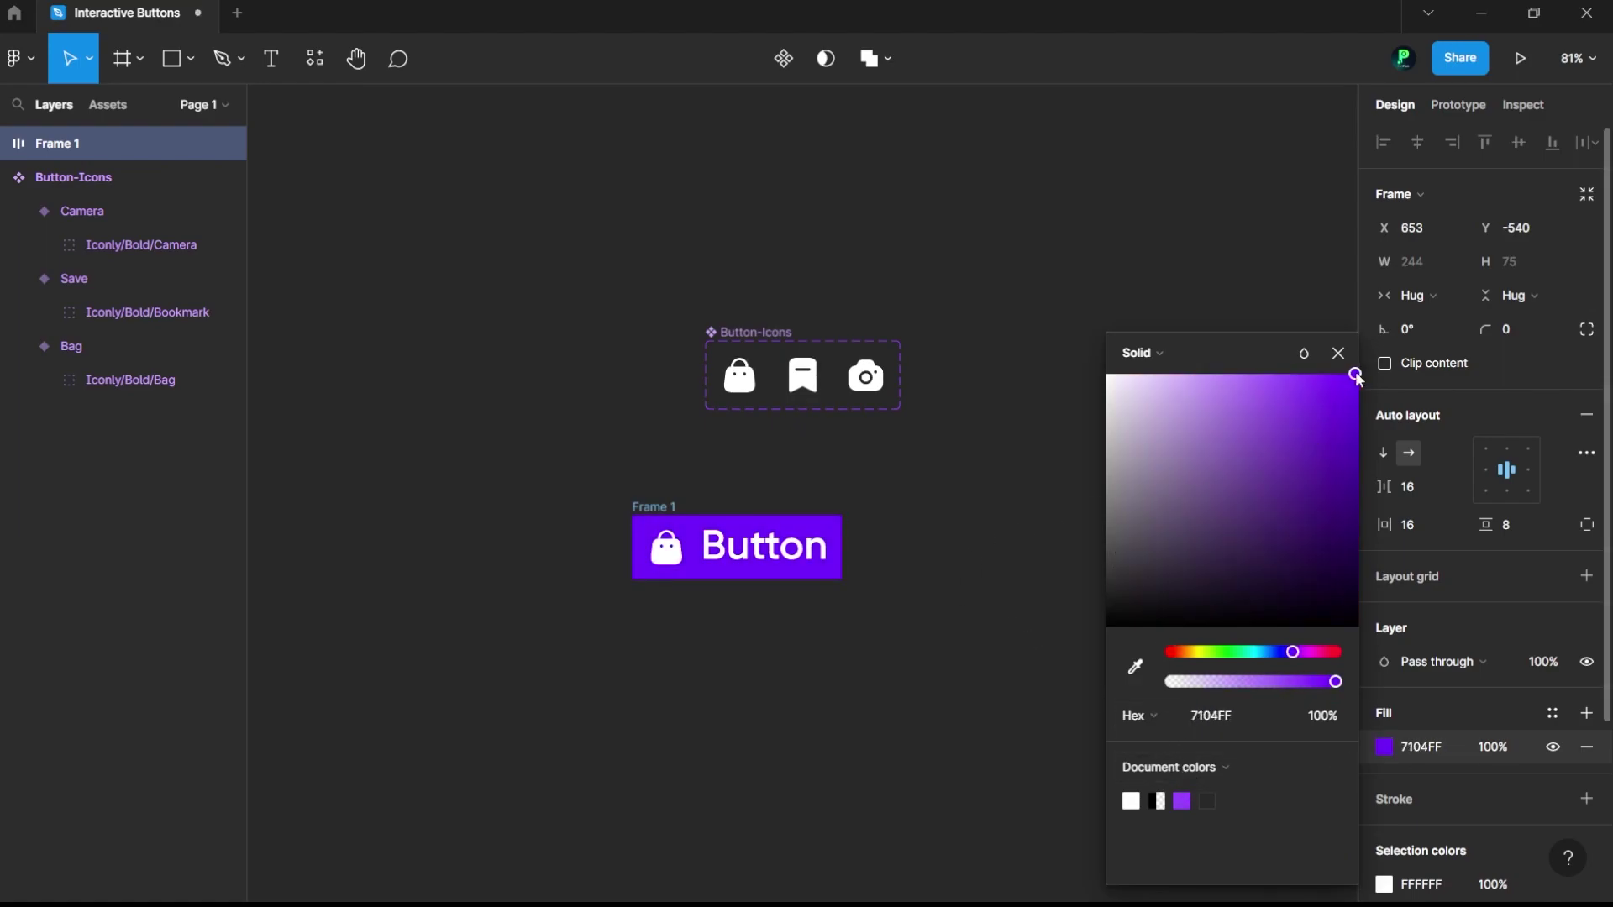
left_click_drag(1233, 652, 1268, 652)
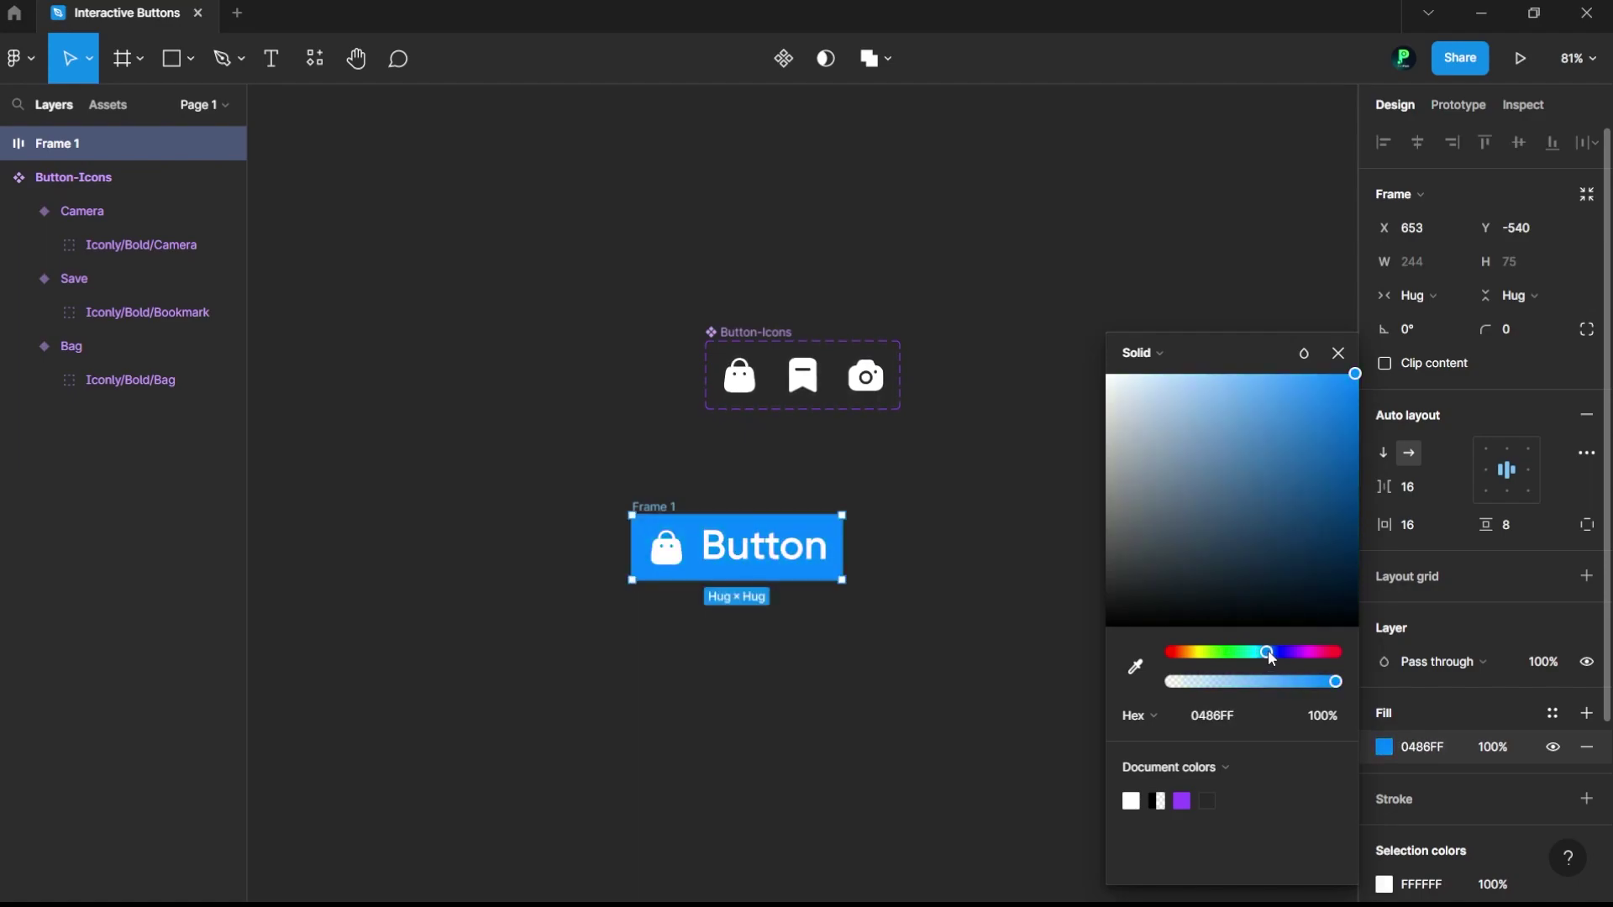
left_click(1338, 352)
Step: Nudge the button frame and set its padding to 24 horizontal and 16 vertical
left_click(1051, 504)
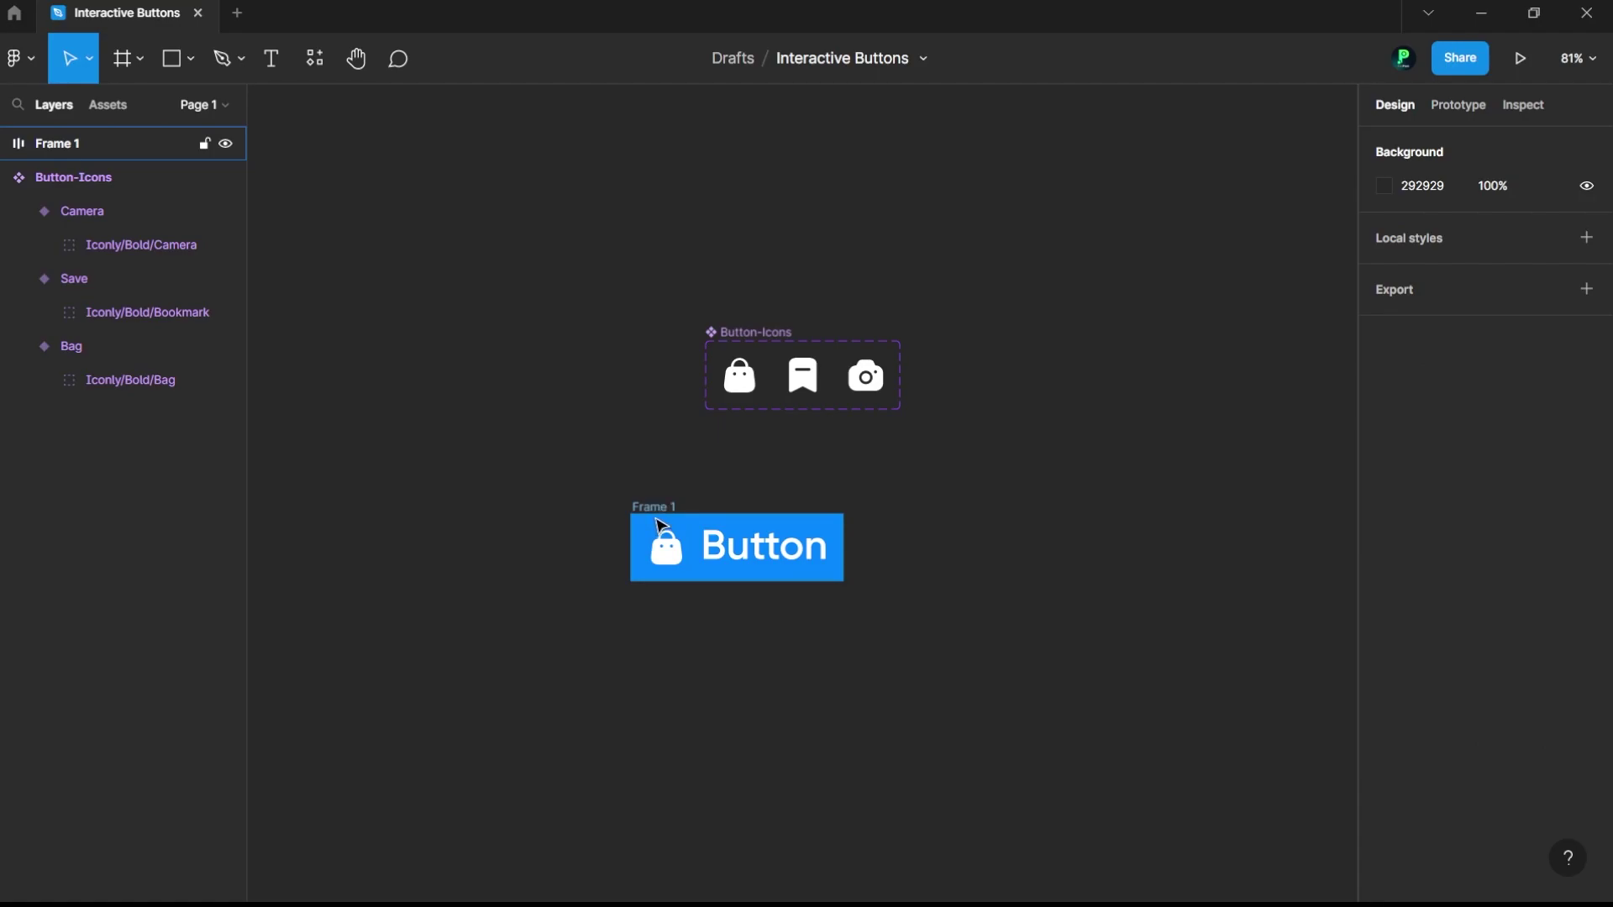
left_click_drag(661, 513, 686, 504)
key("Escape")
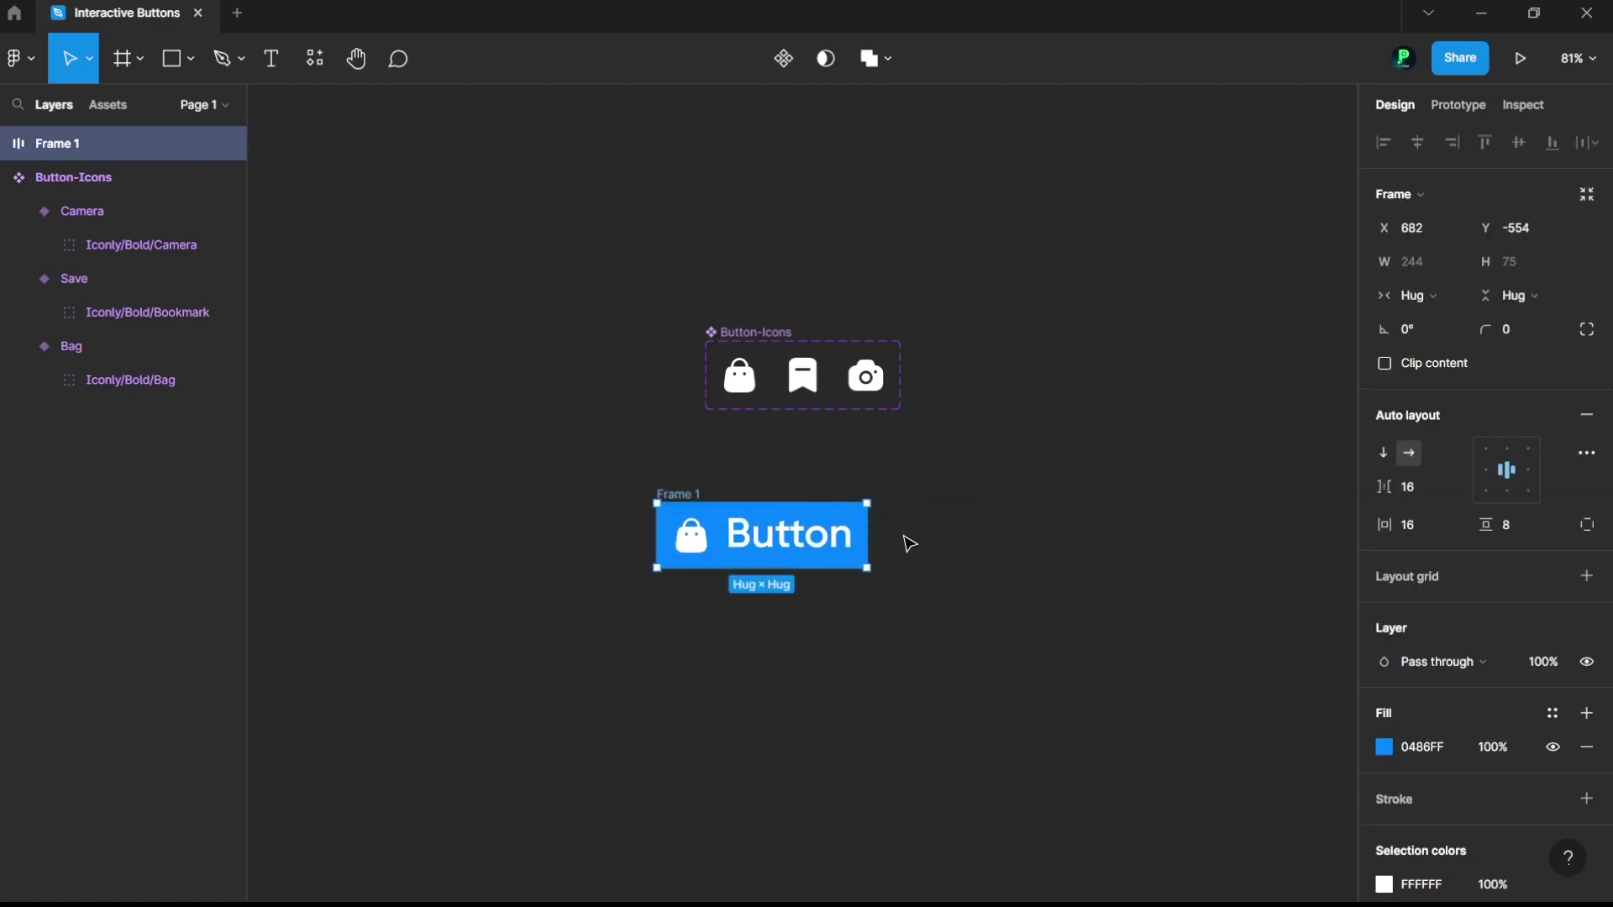
left_click(1427, 533)
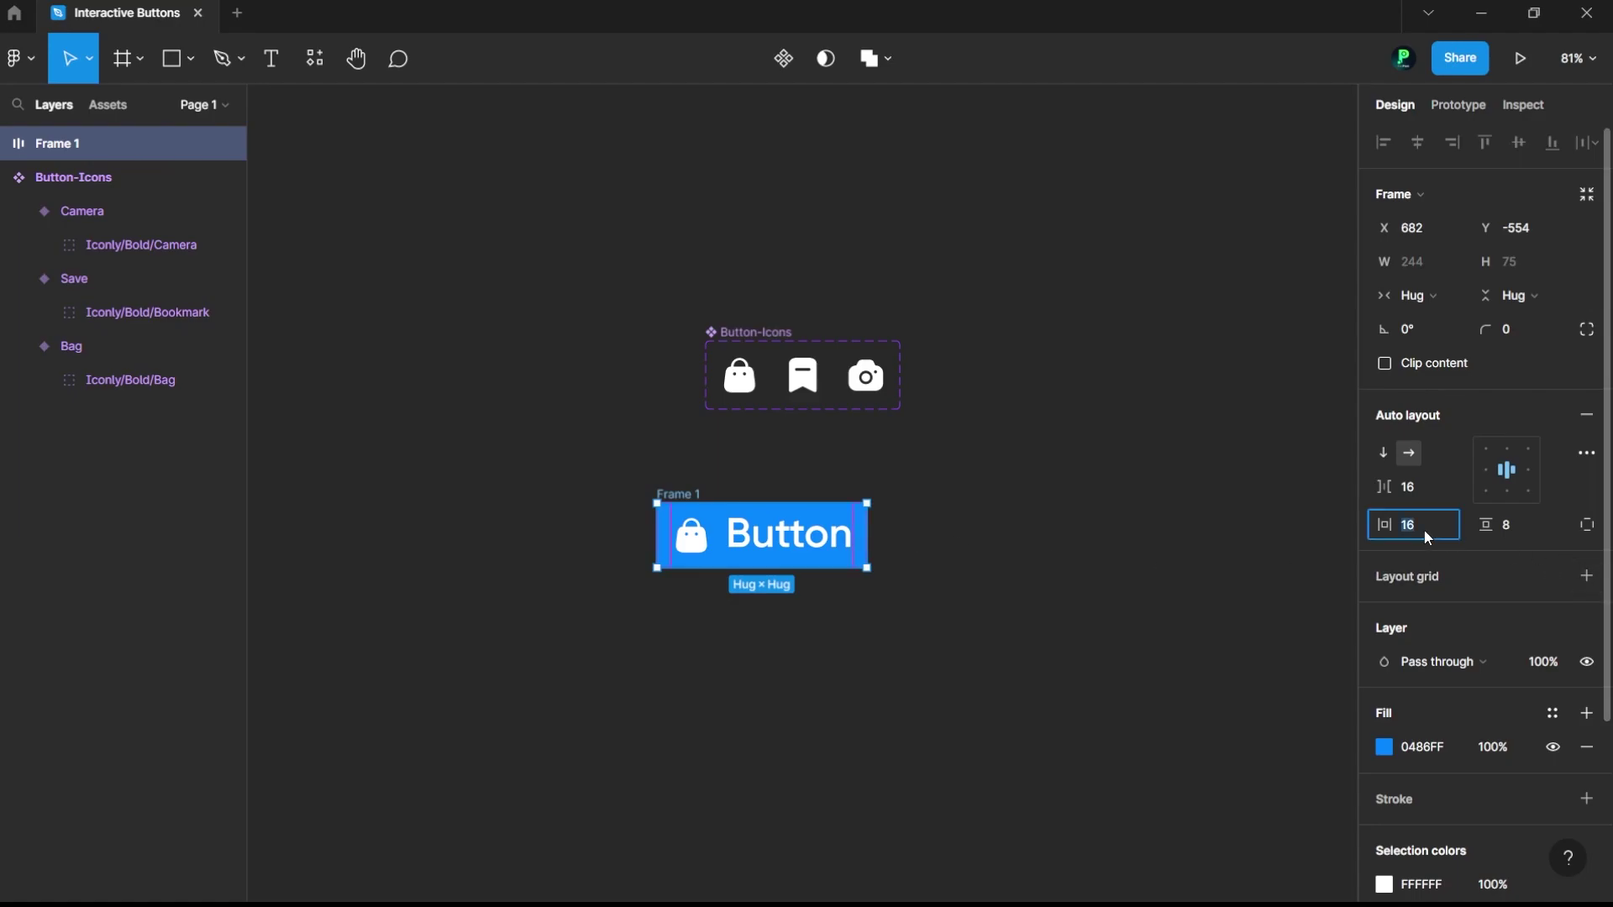
type("24")
key("Return")
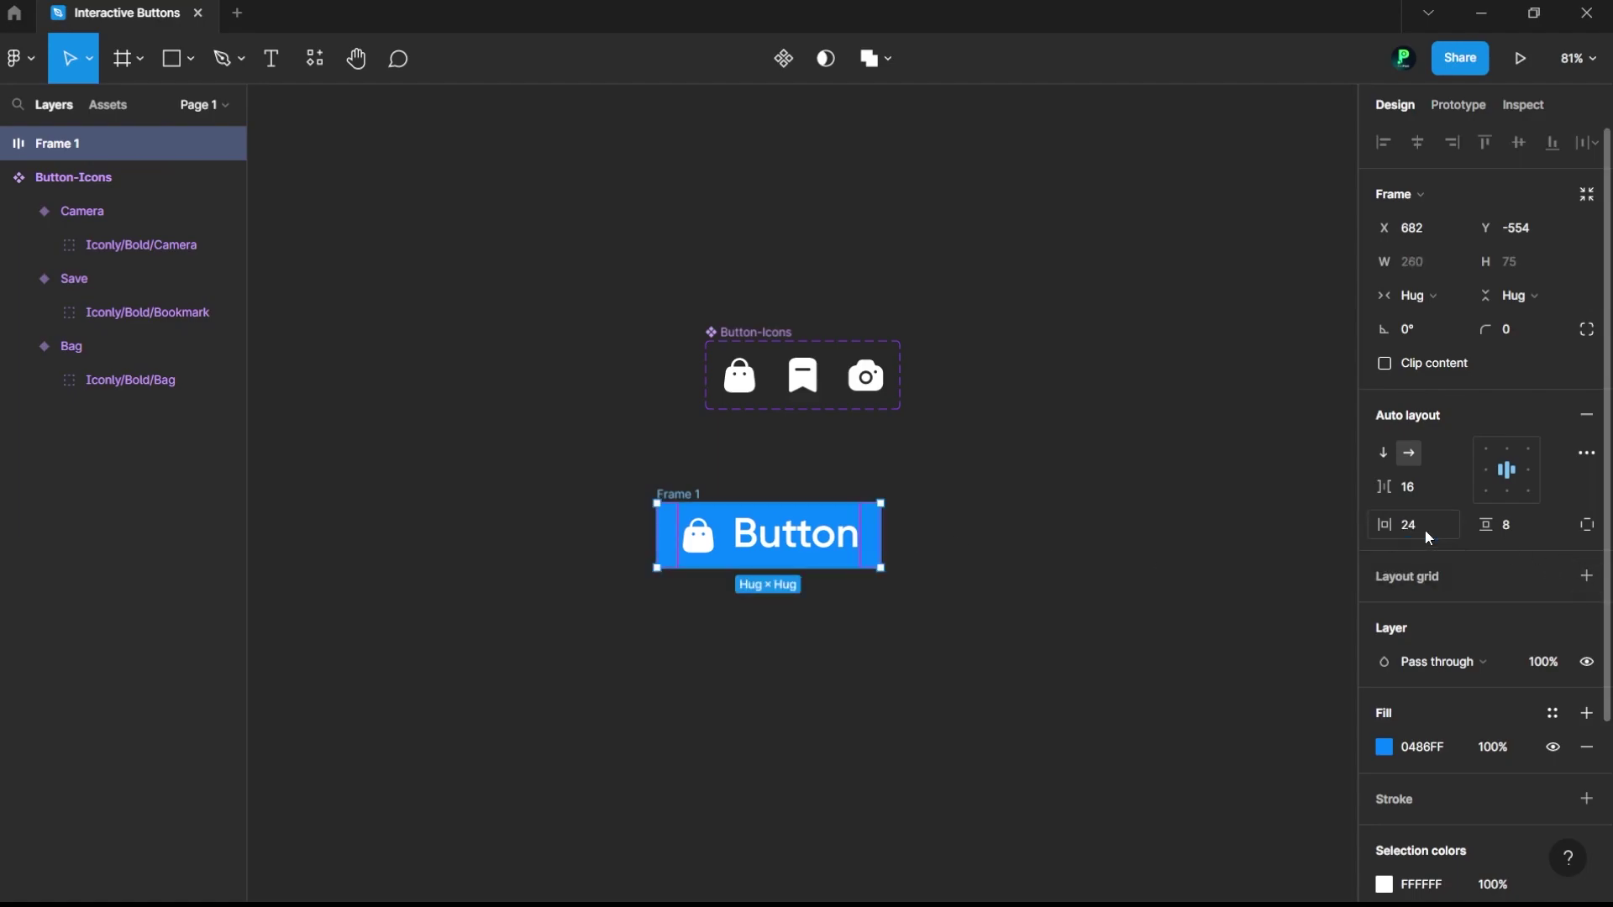
left_click(1539, 527)
type("16")
key("Return")
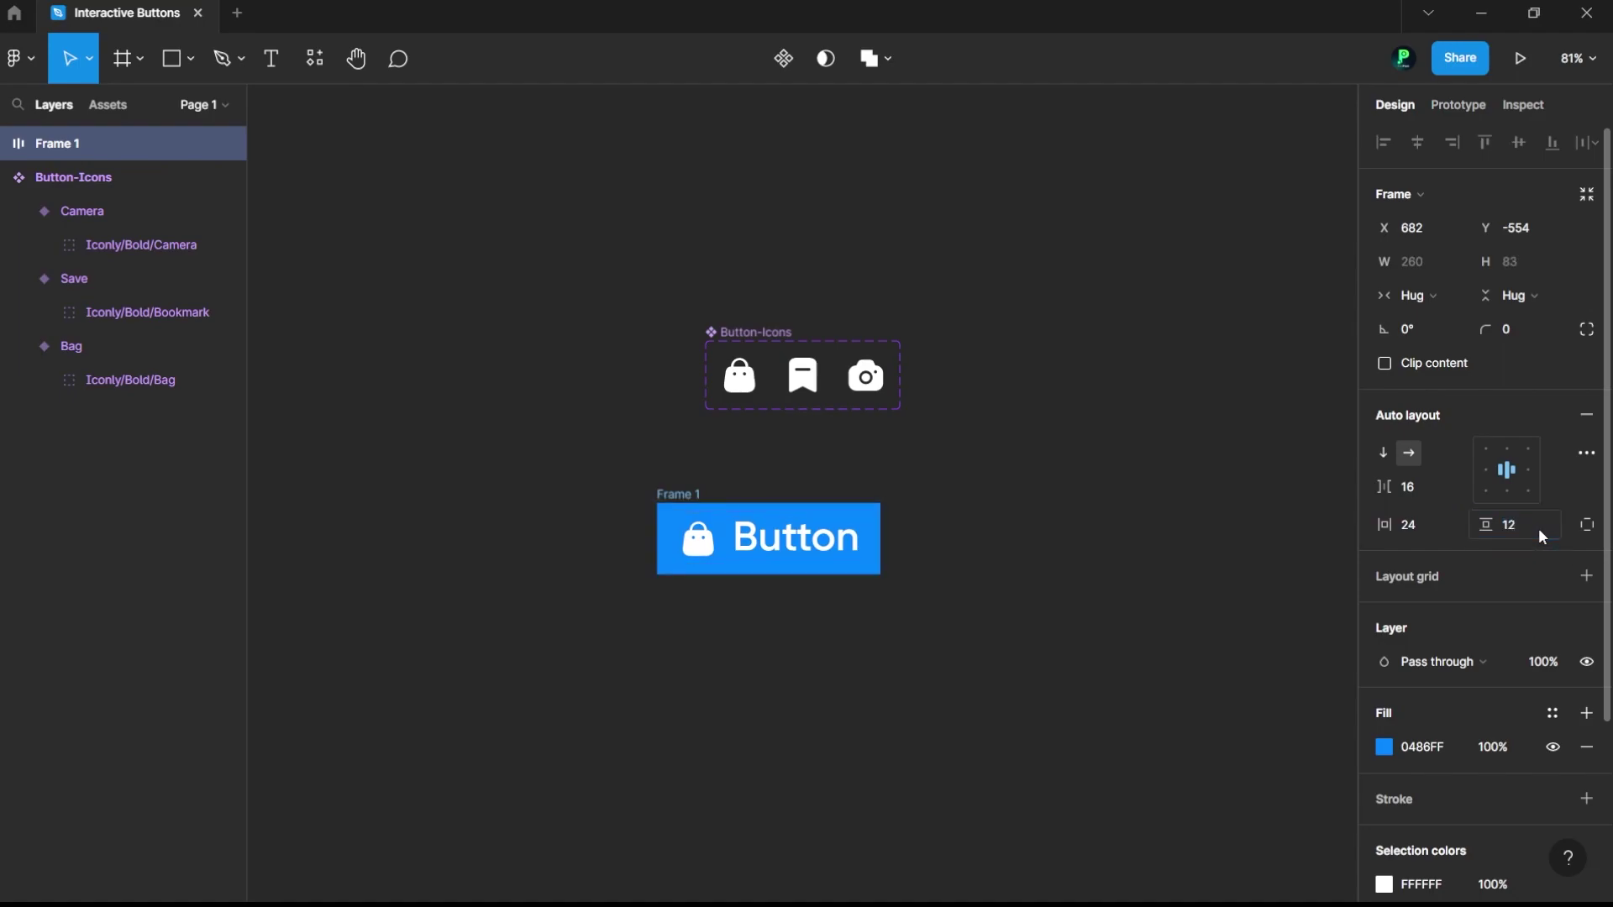
Step: Round the button's corners to 20 and move it beneath the Button-Icons component
left_click(1082, 550)
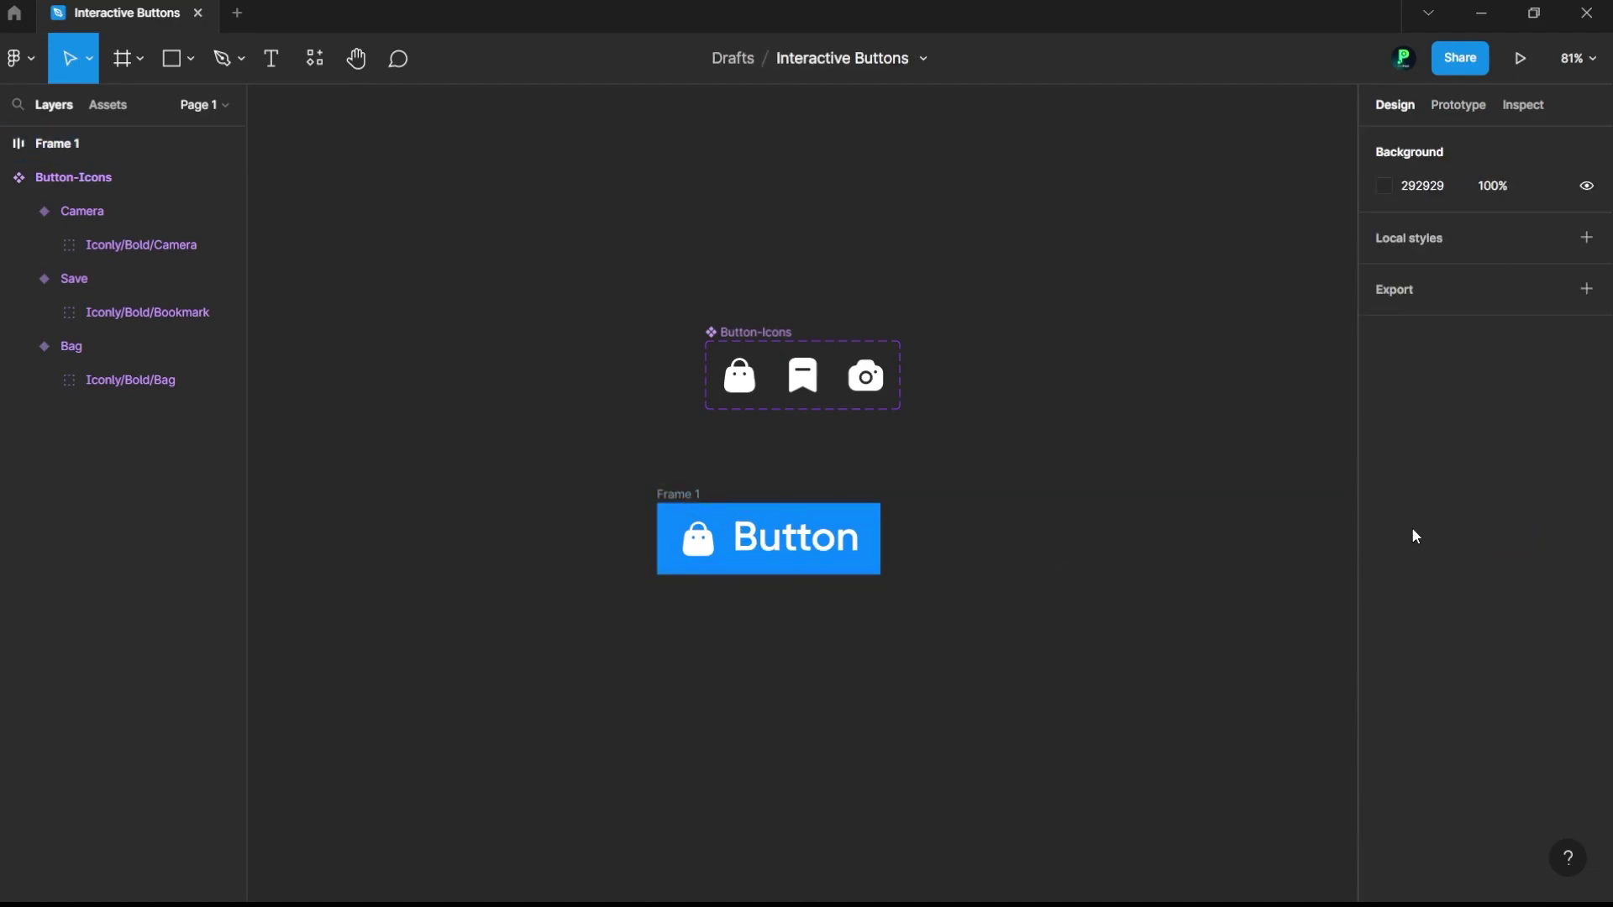
left_click(665, 493)
left_click_drag(1484, 330, 283, 322)
left_click(1105, 557)
left_click_drag(691, 495, 710, 485)
left_click(810, 641)
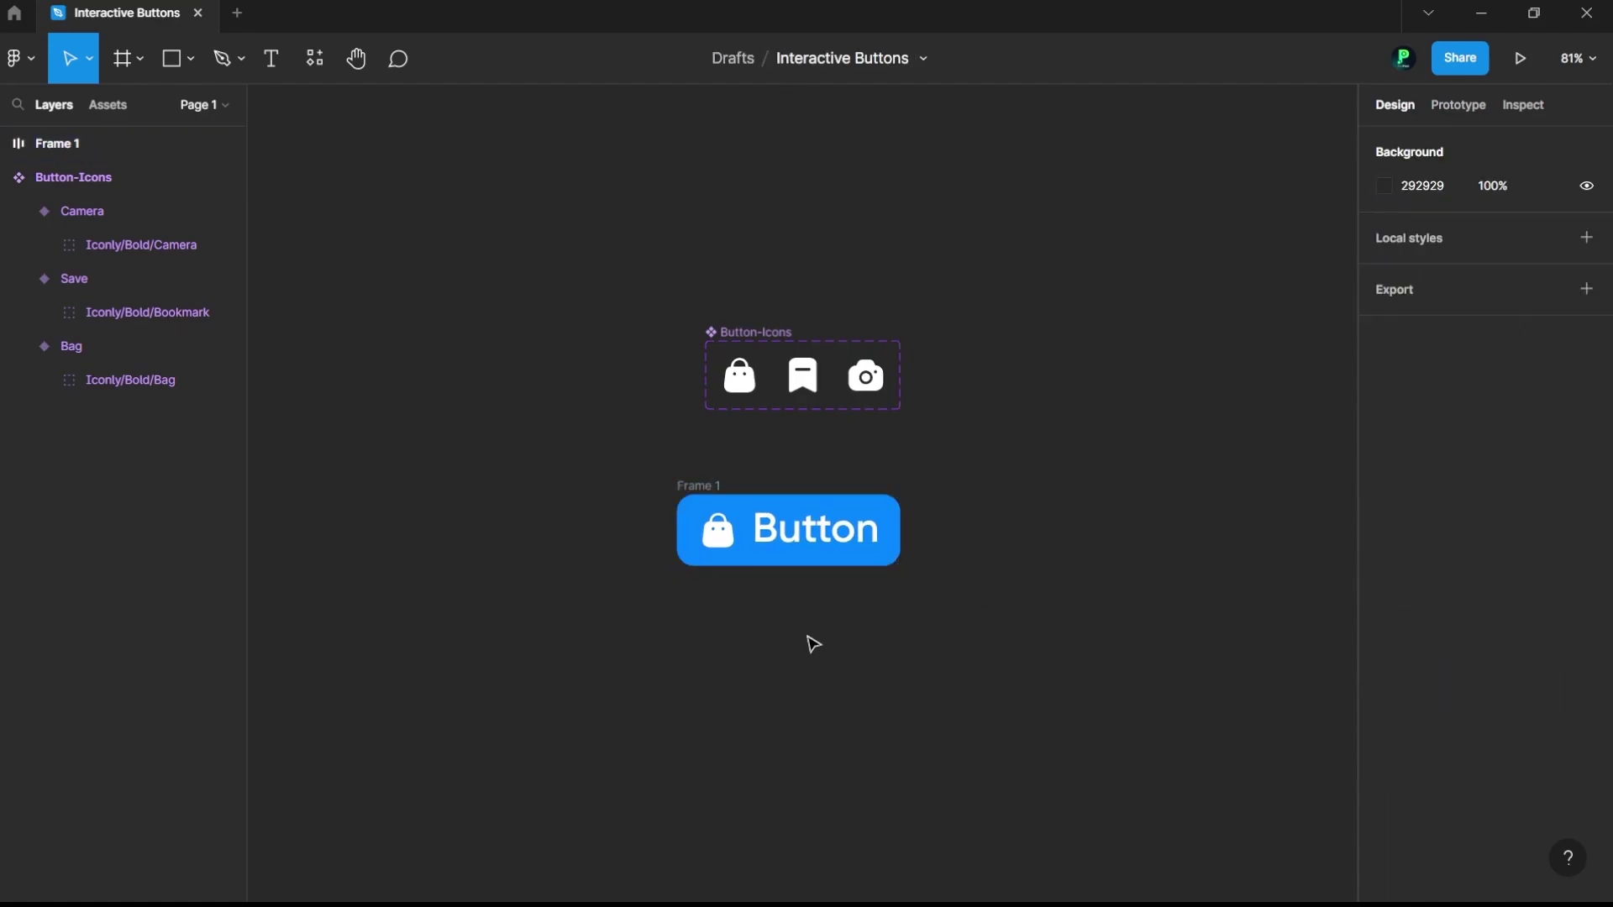
left_click(709, 485)
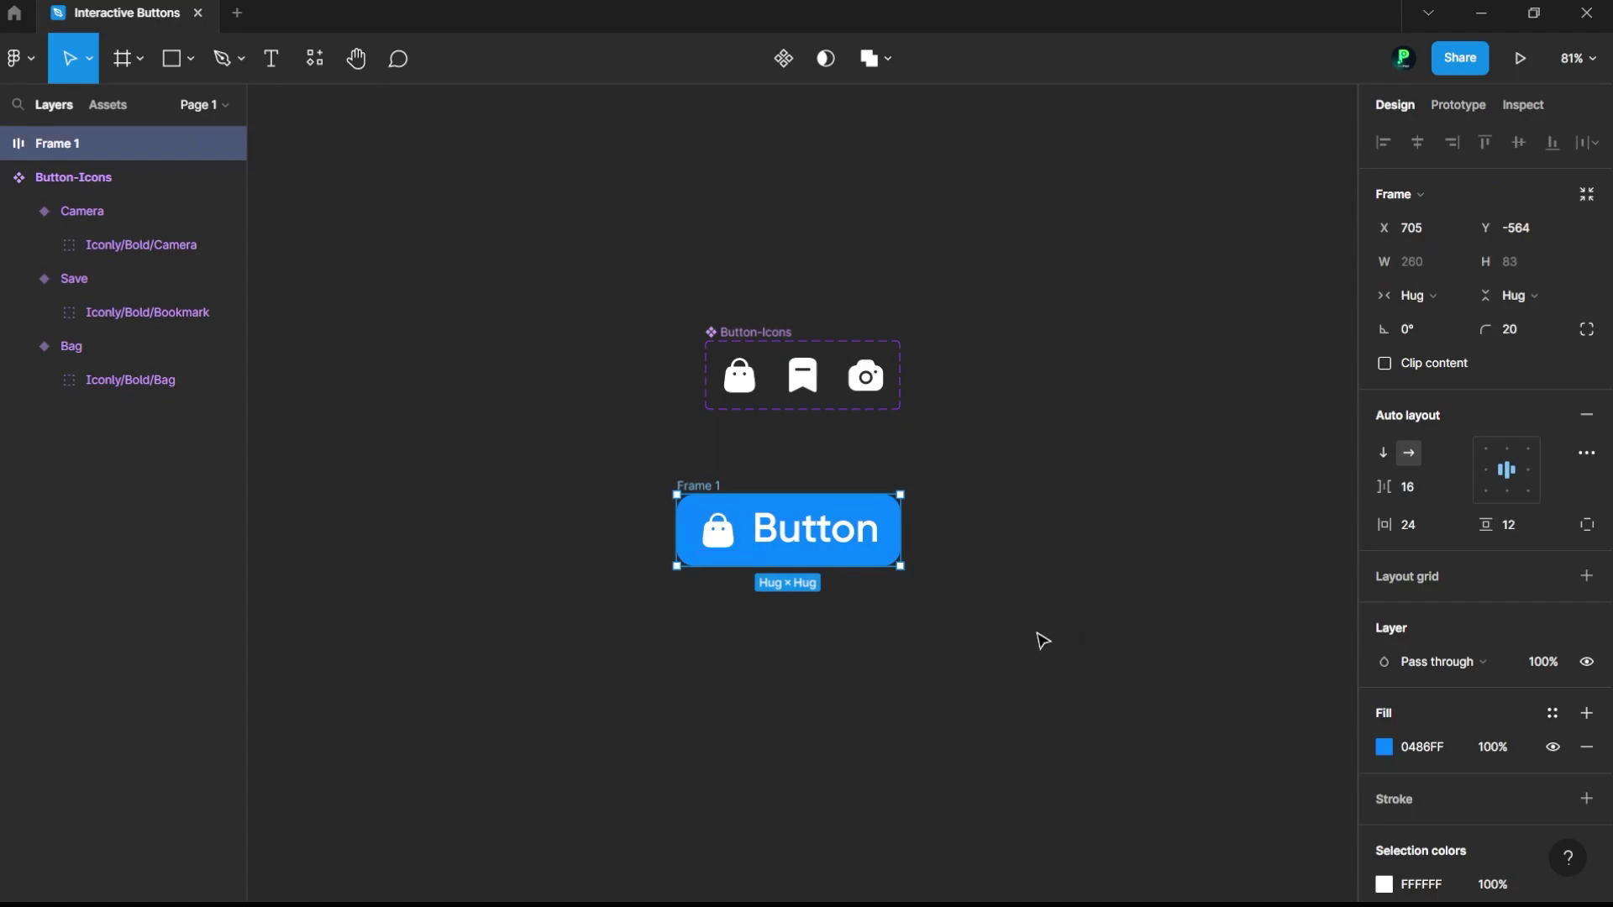
Step: Try a Bold weight on the Button label, then undo it
left_click(825, 548)
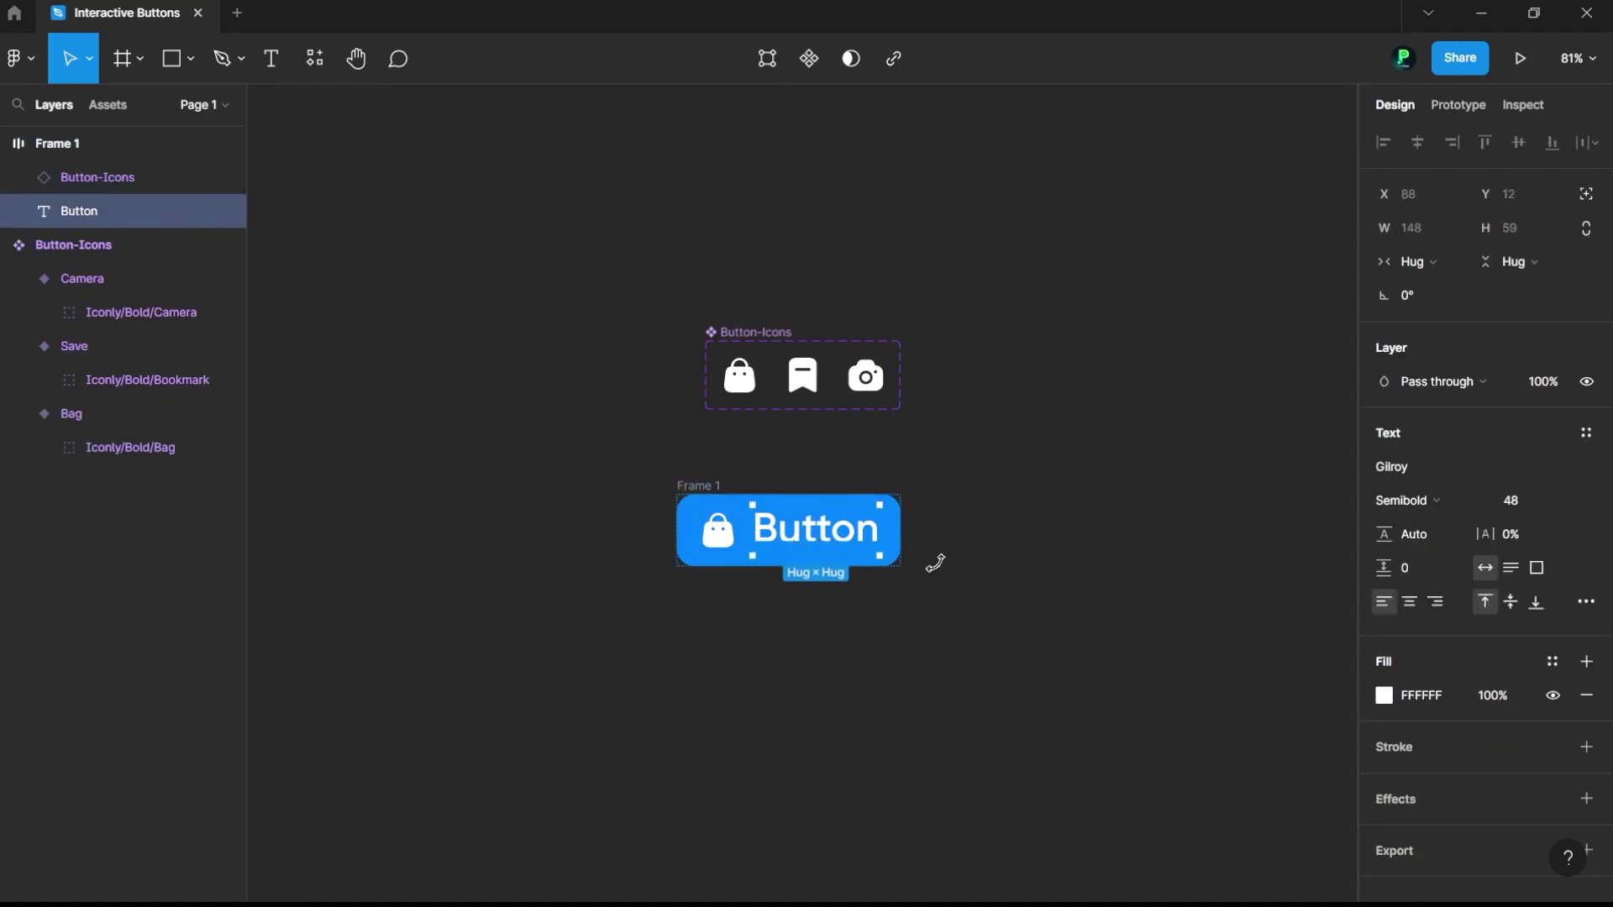
left_click(1031, 571)
left_click(712, 485)
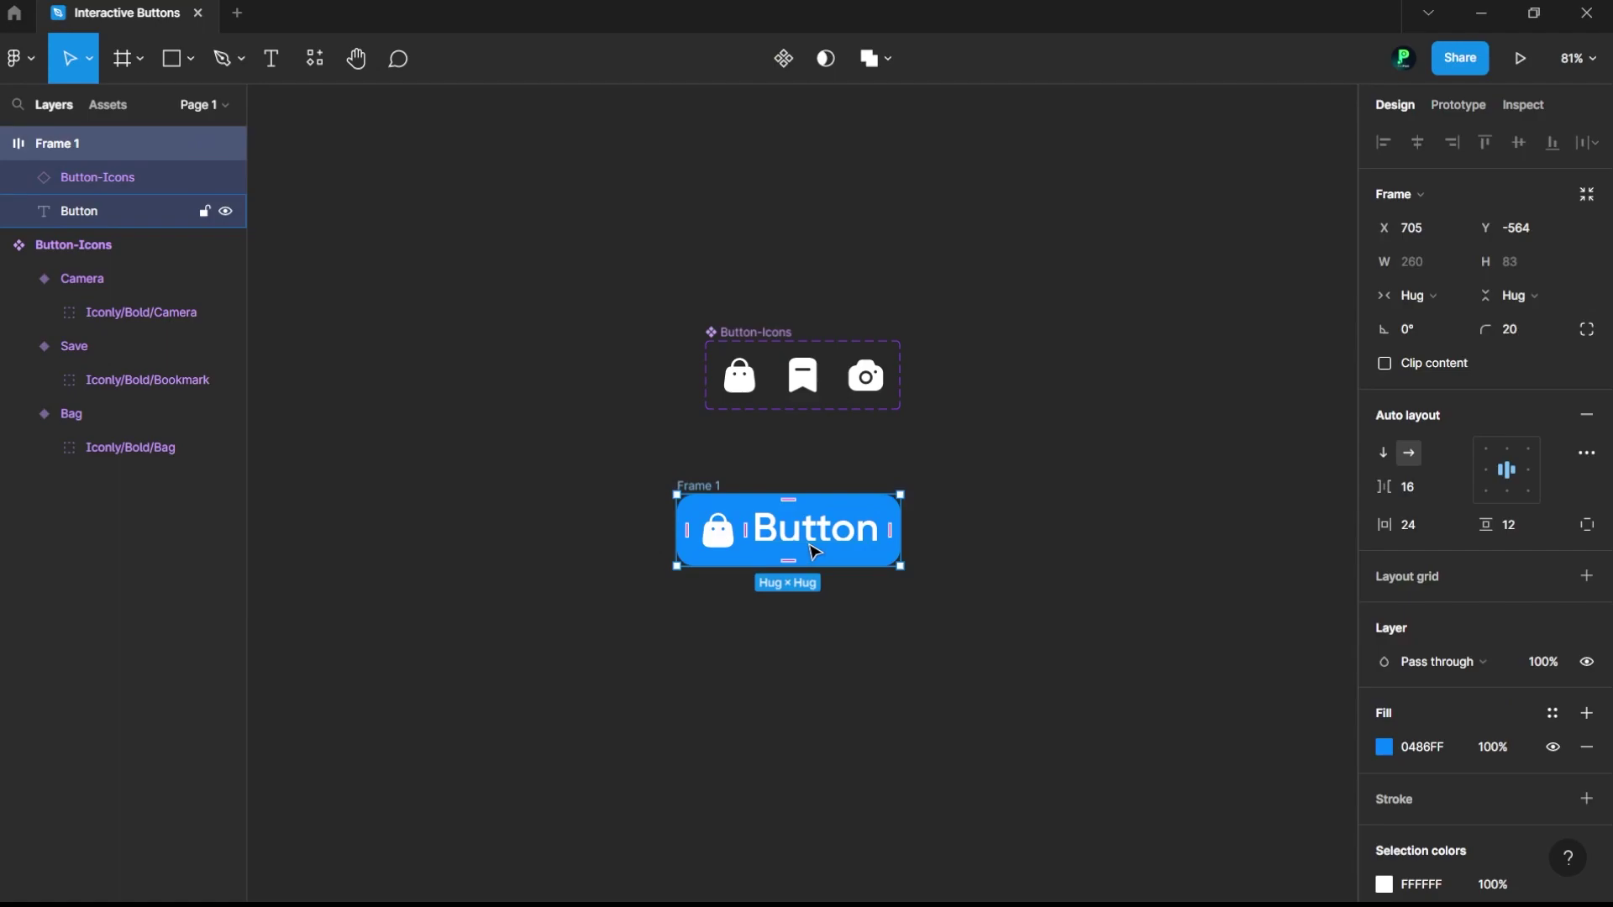
left_click(844, 544)
left_click(1394, 500)
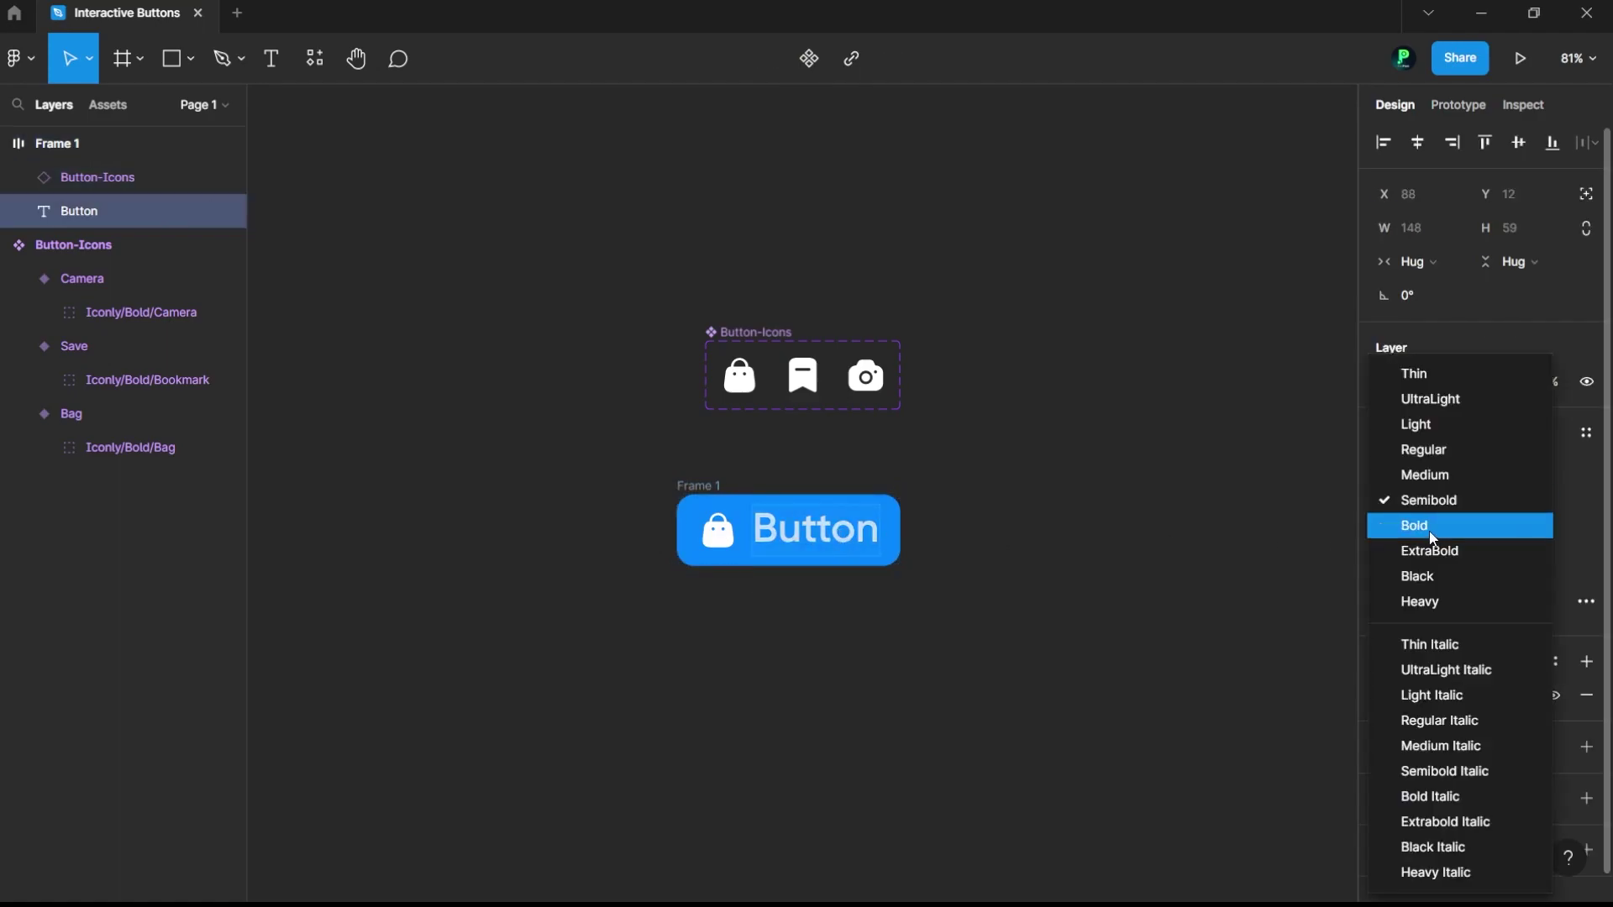
left_click(1431, 529)
key("ctrl+z")
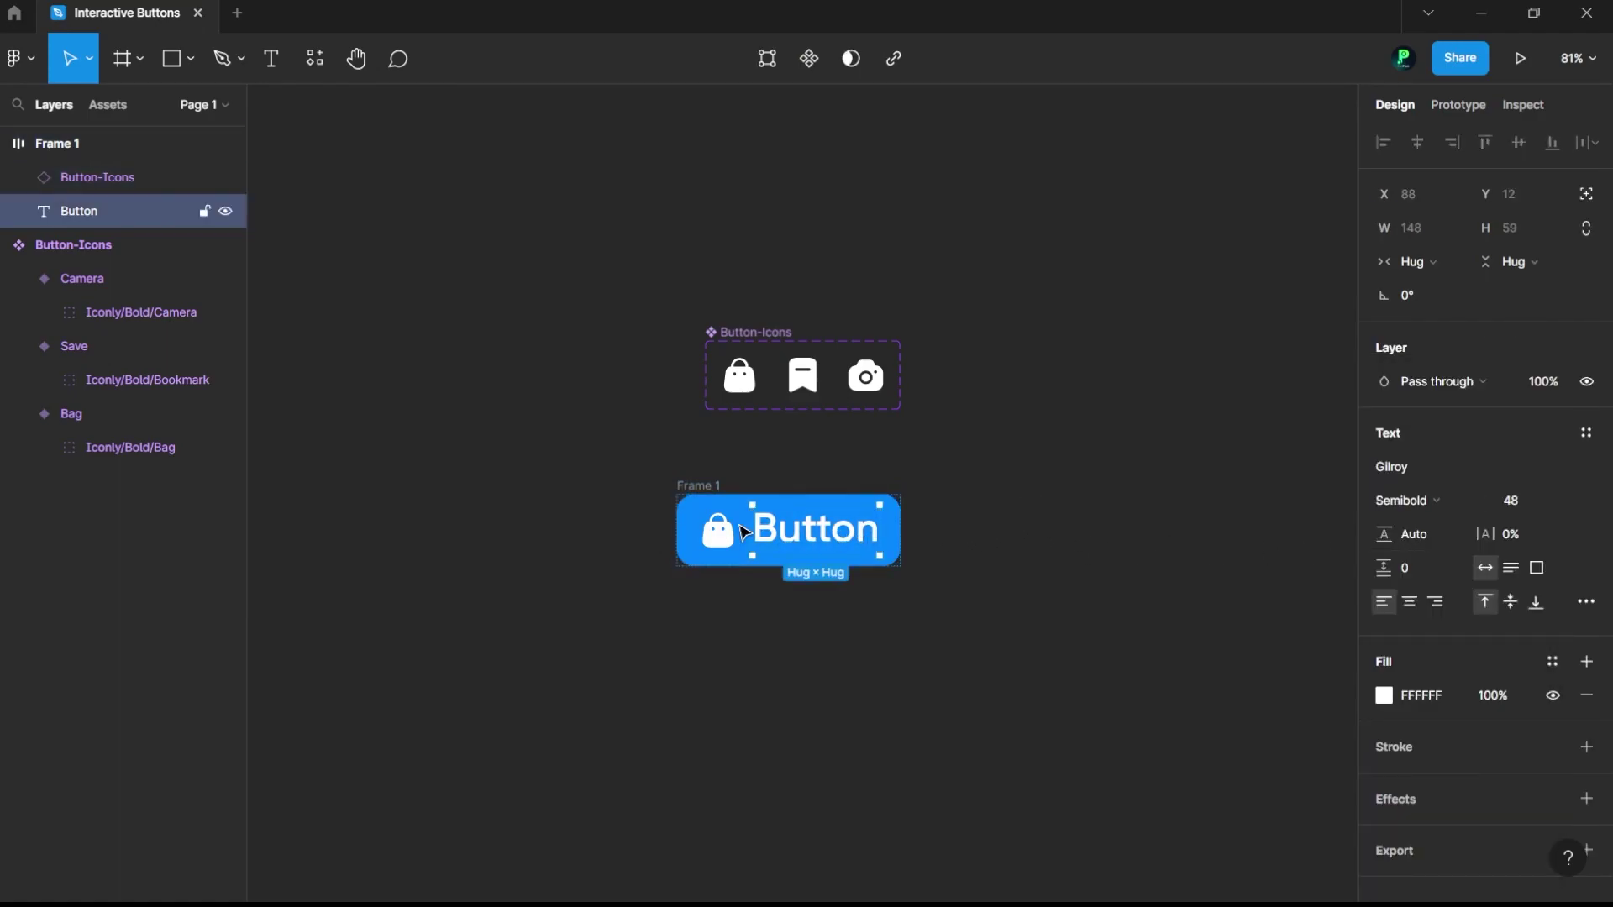
left_click(675, 489)
Step: Set the gap between icon and label in Frame 1 to 12
left_click(712, 487)
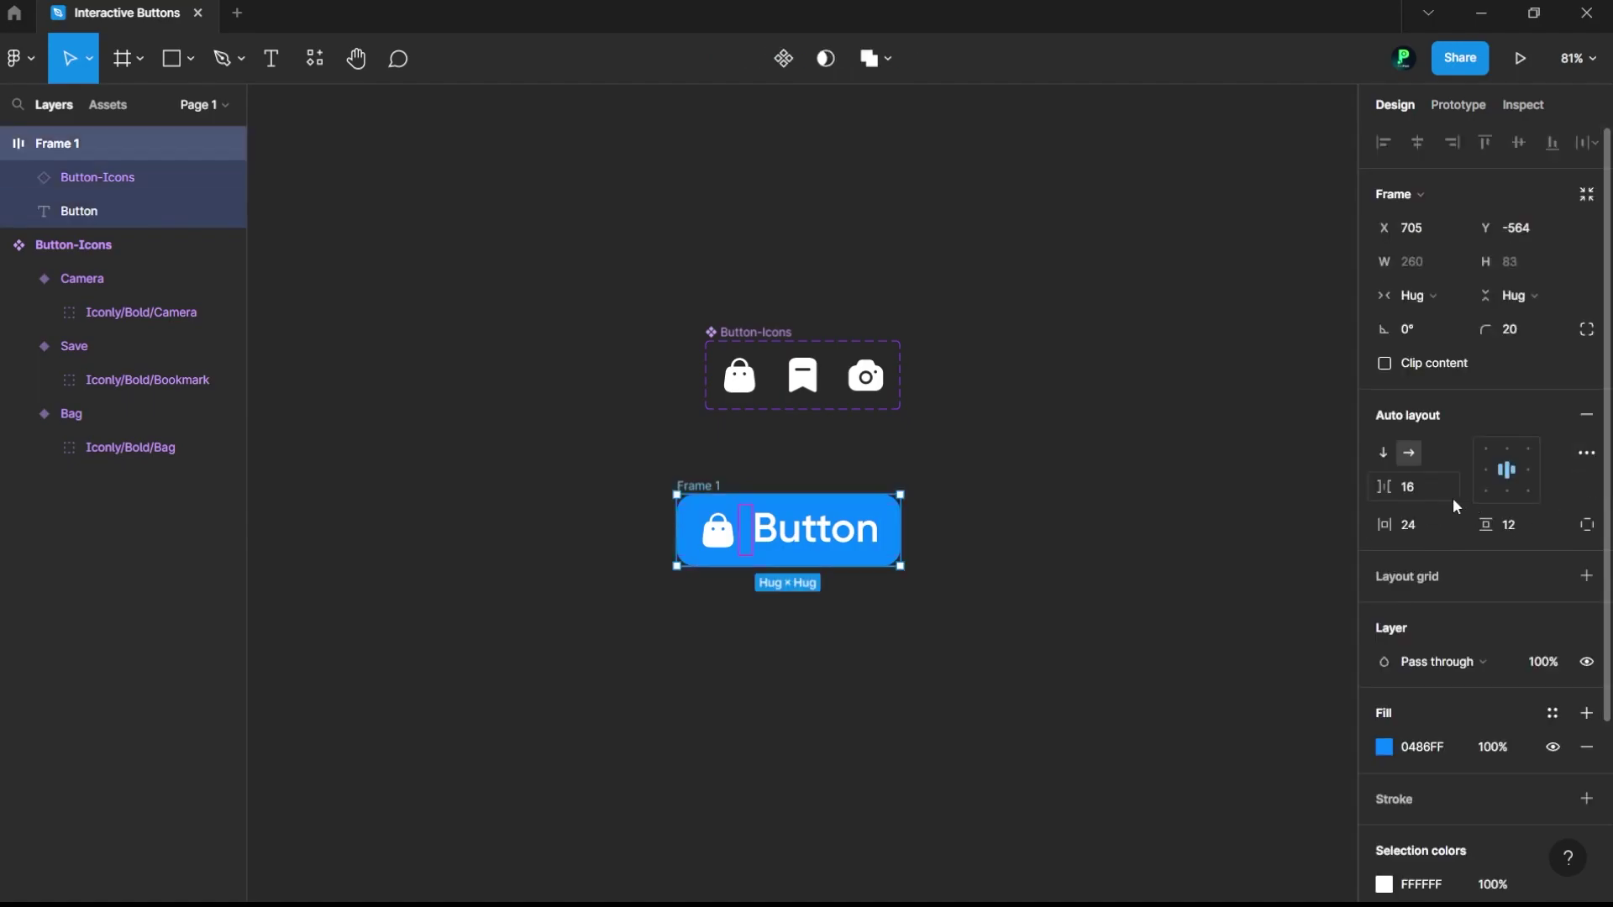
type("12")
key("Return")
left_click(1034, 504)
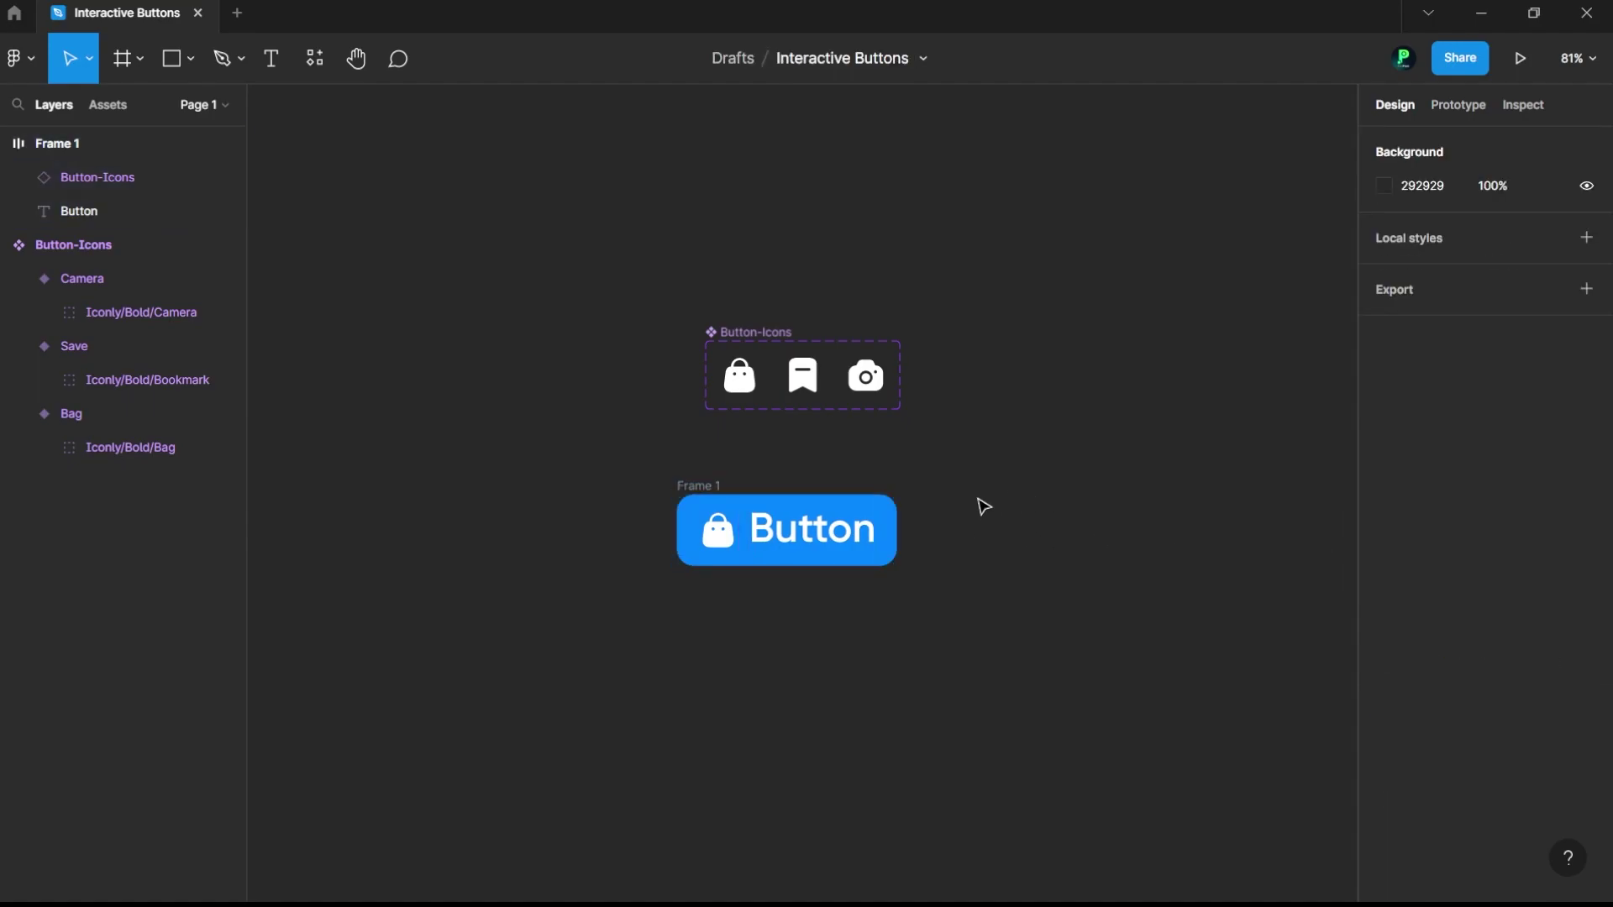
left_click(708, 491)
Step: Set the button's corner radius to 70 for a pill shape
scroll(794, 592, "down", 1)
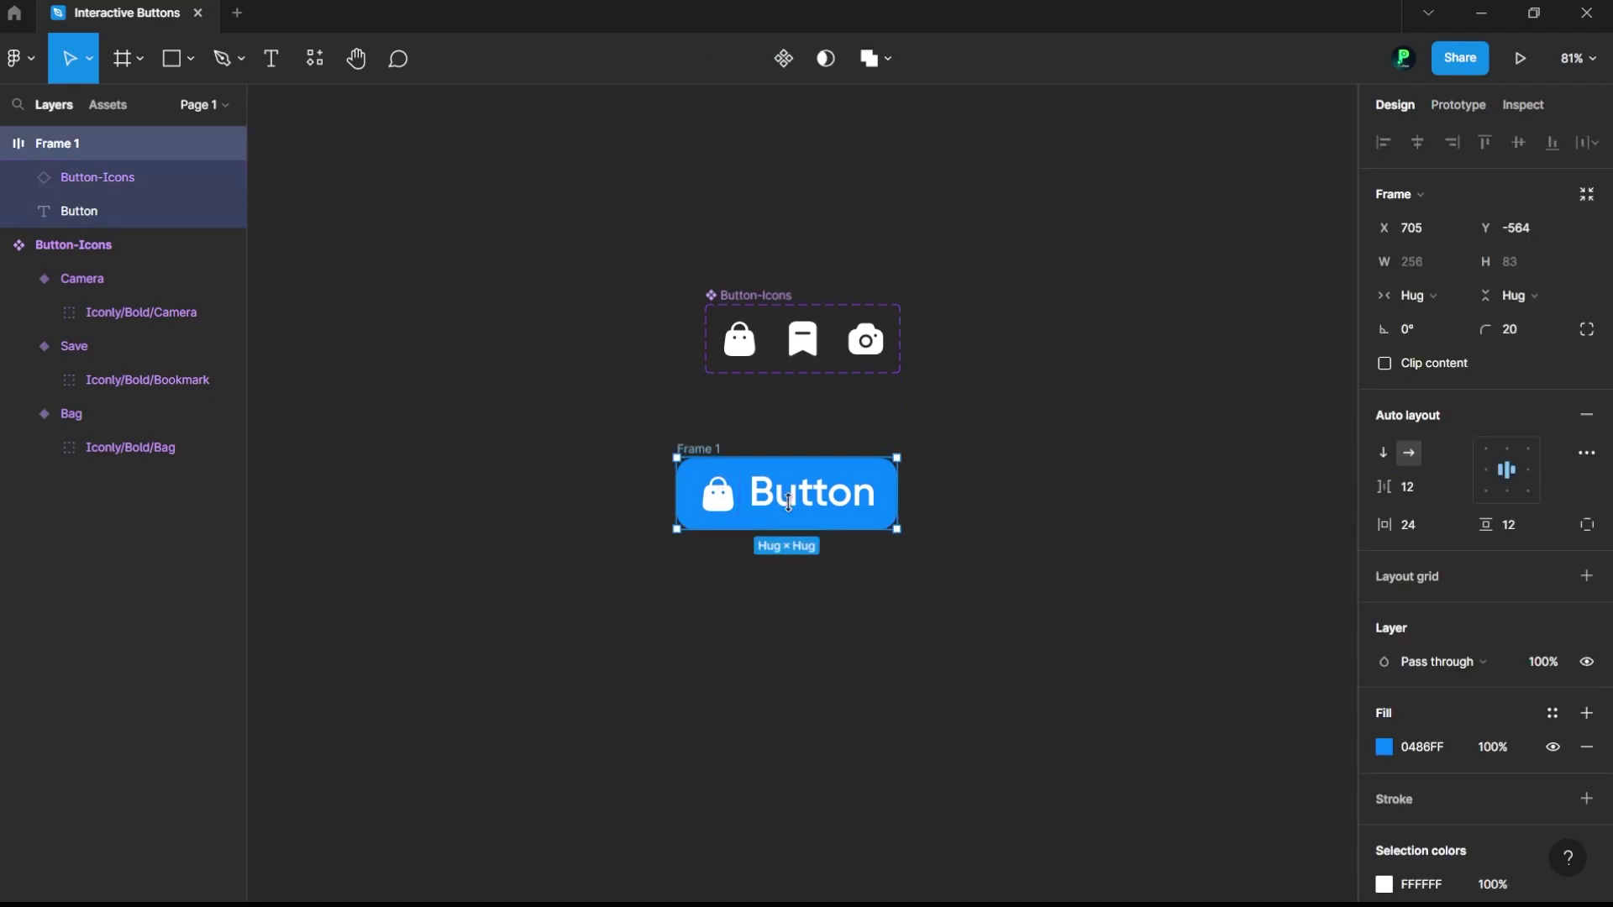
left_click(1509, 328)
type("70")
key("Return")
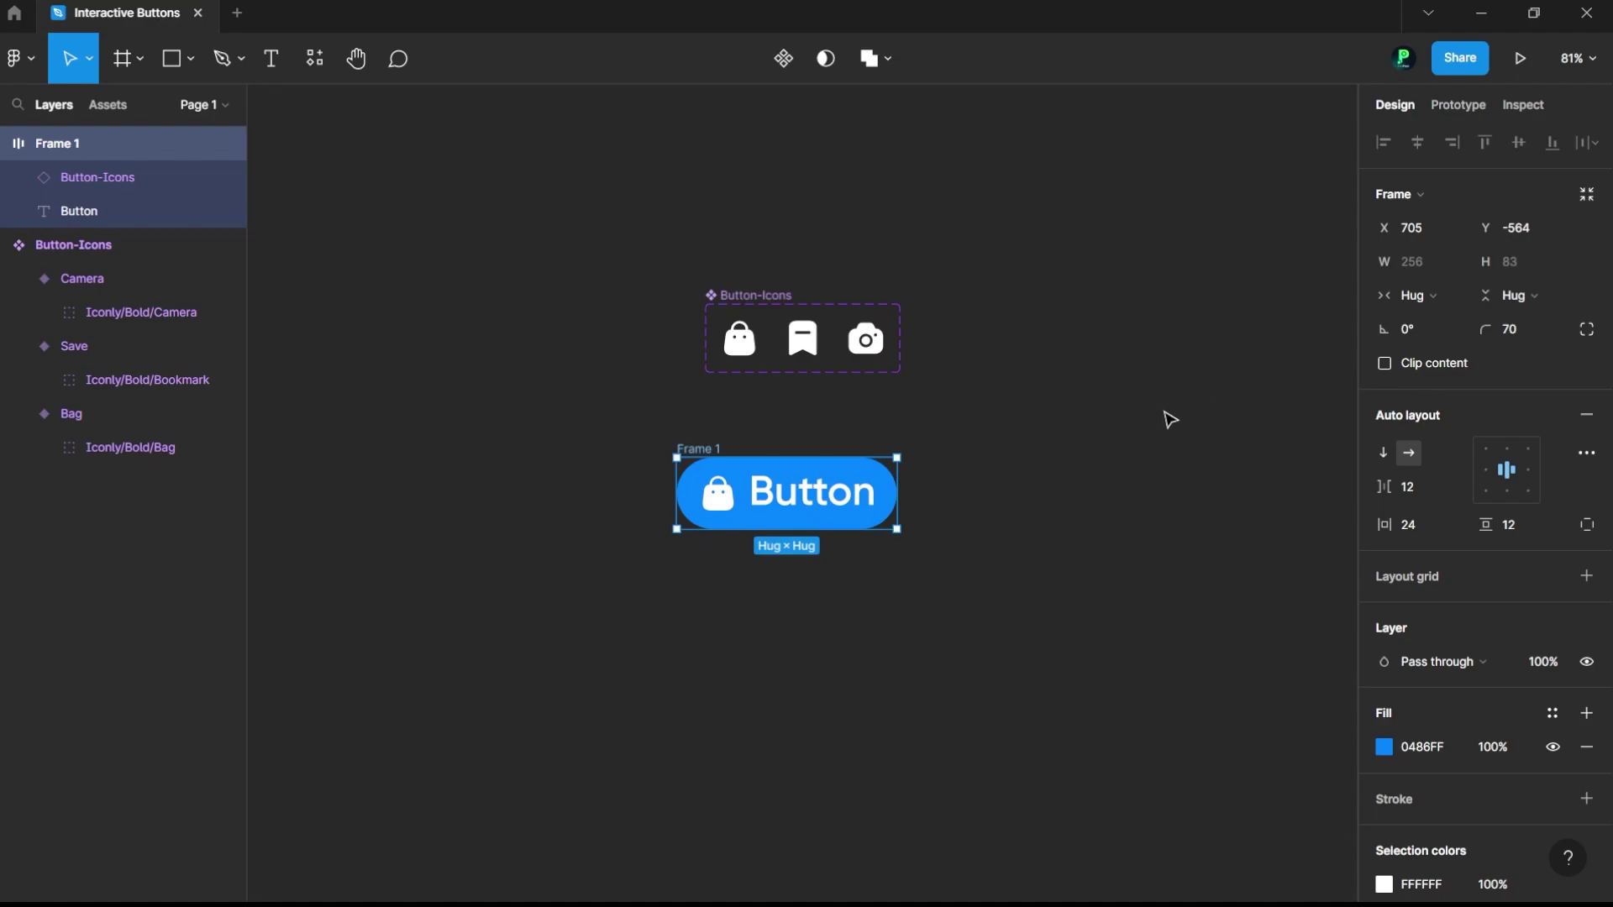
left_click(1151, 436)
left_click(756, 470)
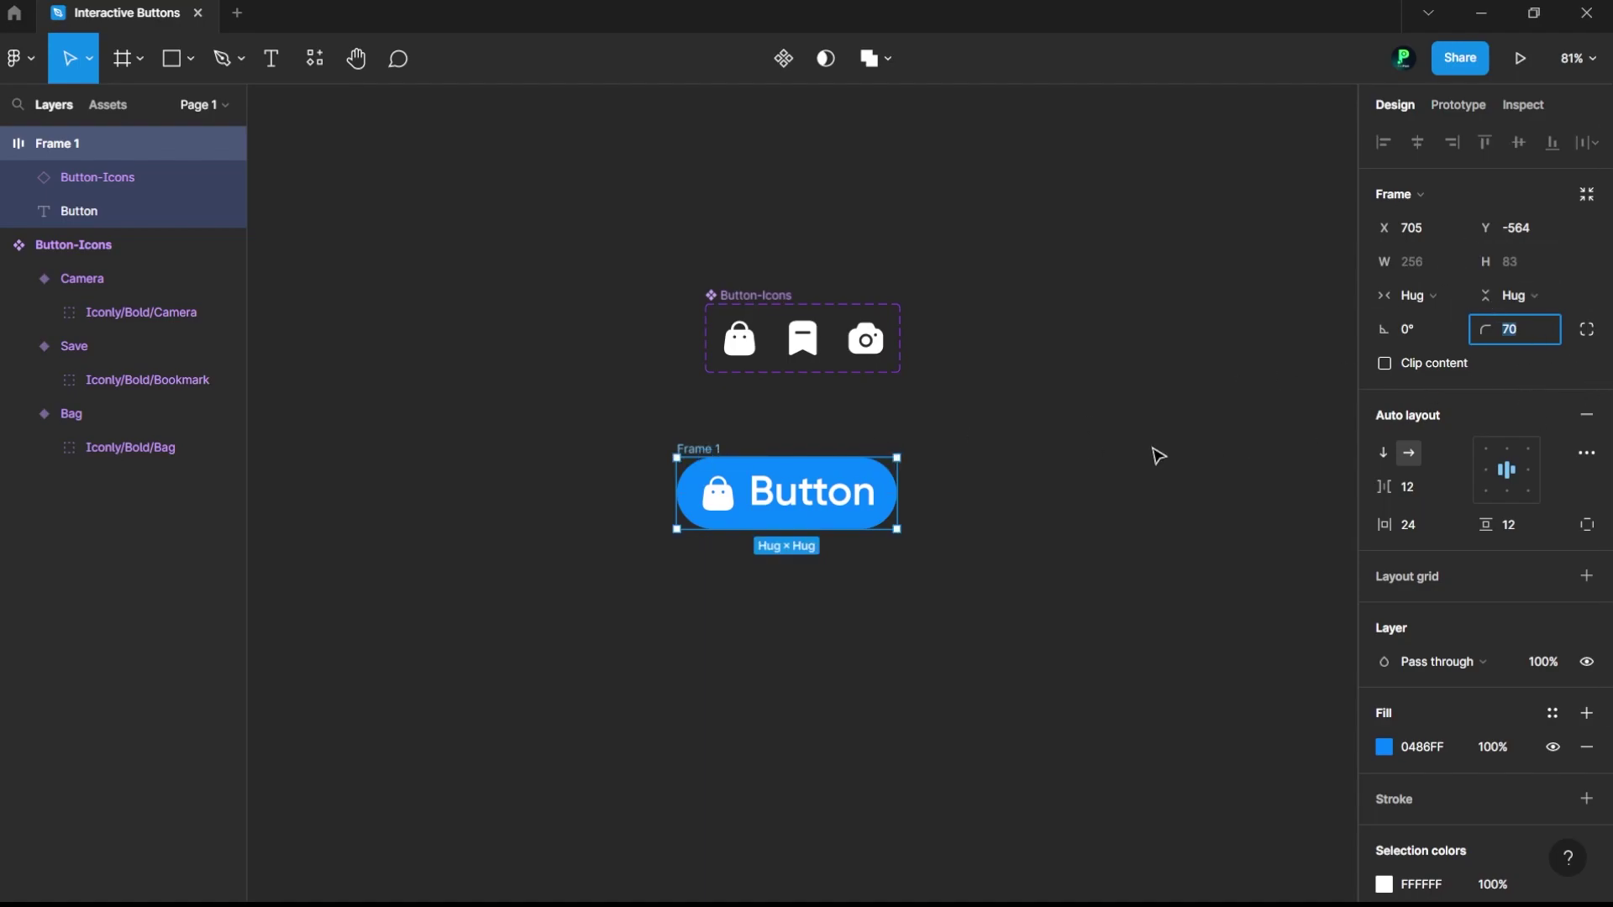
left_click(1033, 499)
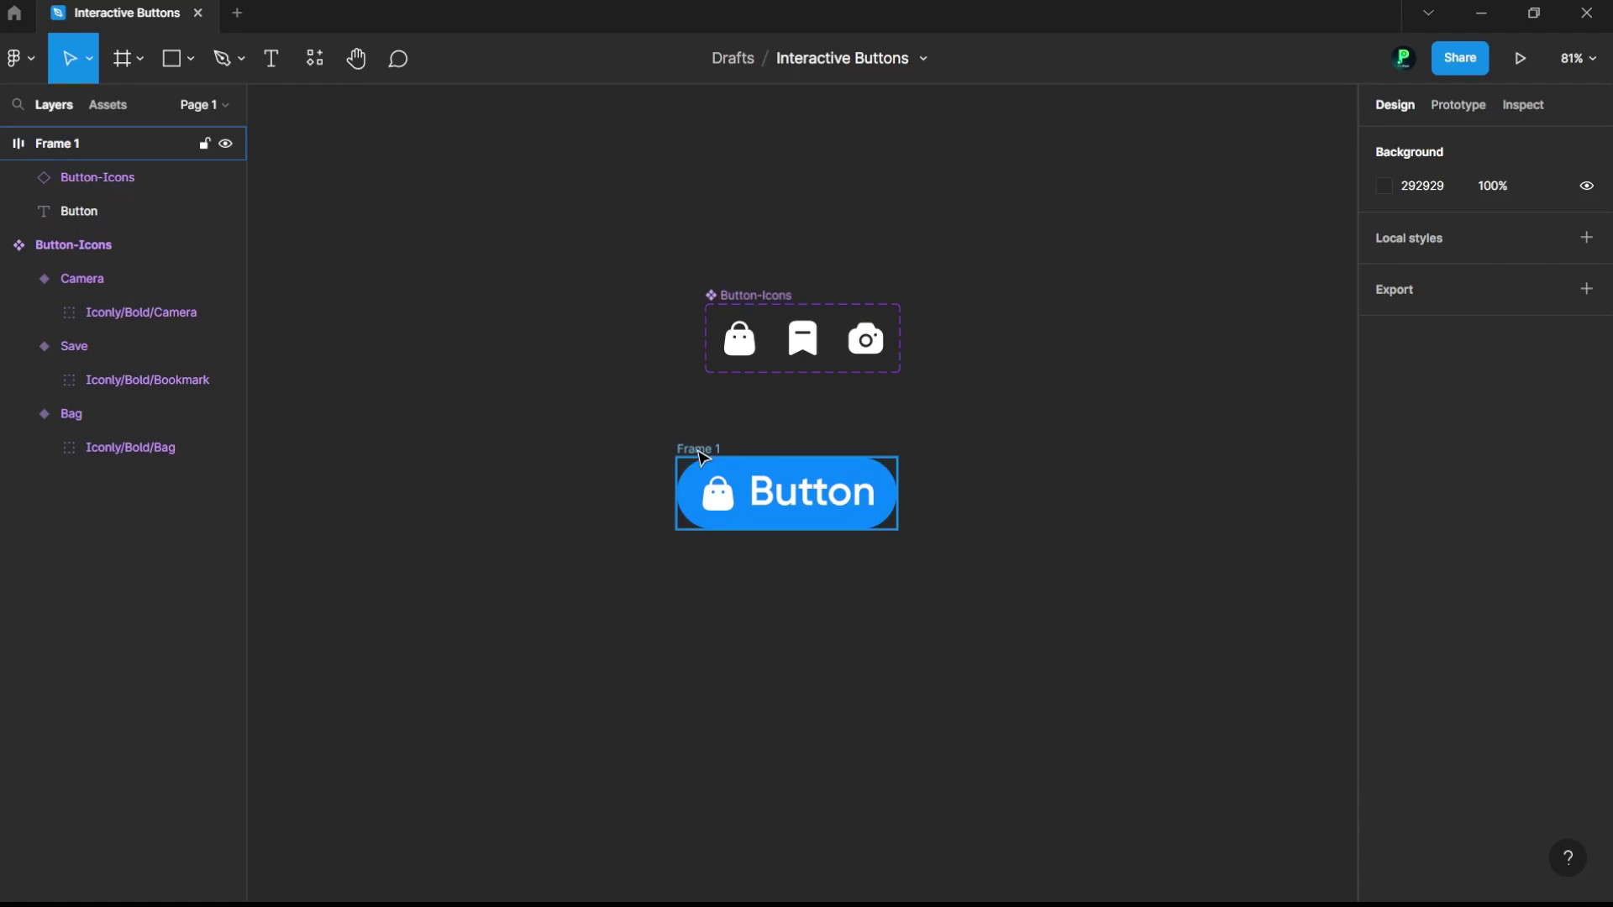
Step: Duplicate the pill button as Frame 2, placed just below Frame 1
left_click(704, 457)
left_click_drag(813, 515, 880, 650)
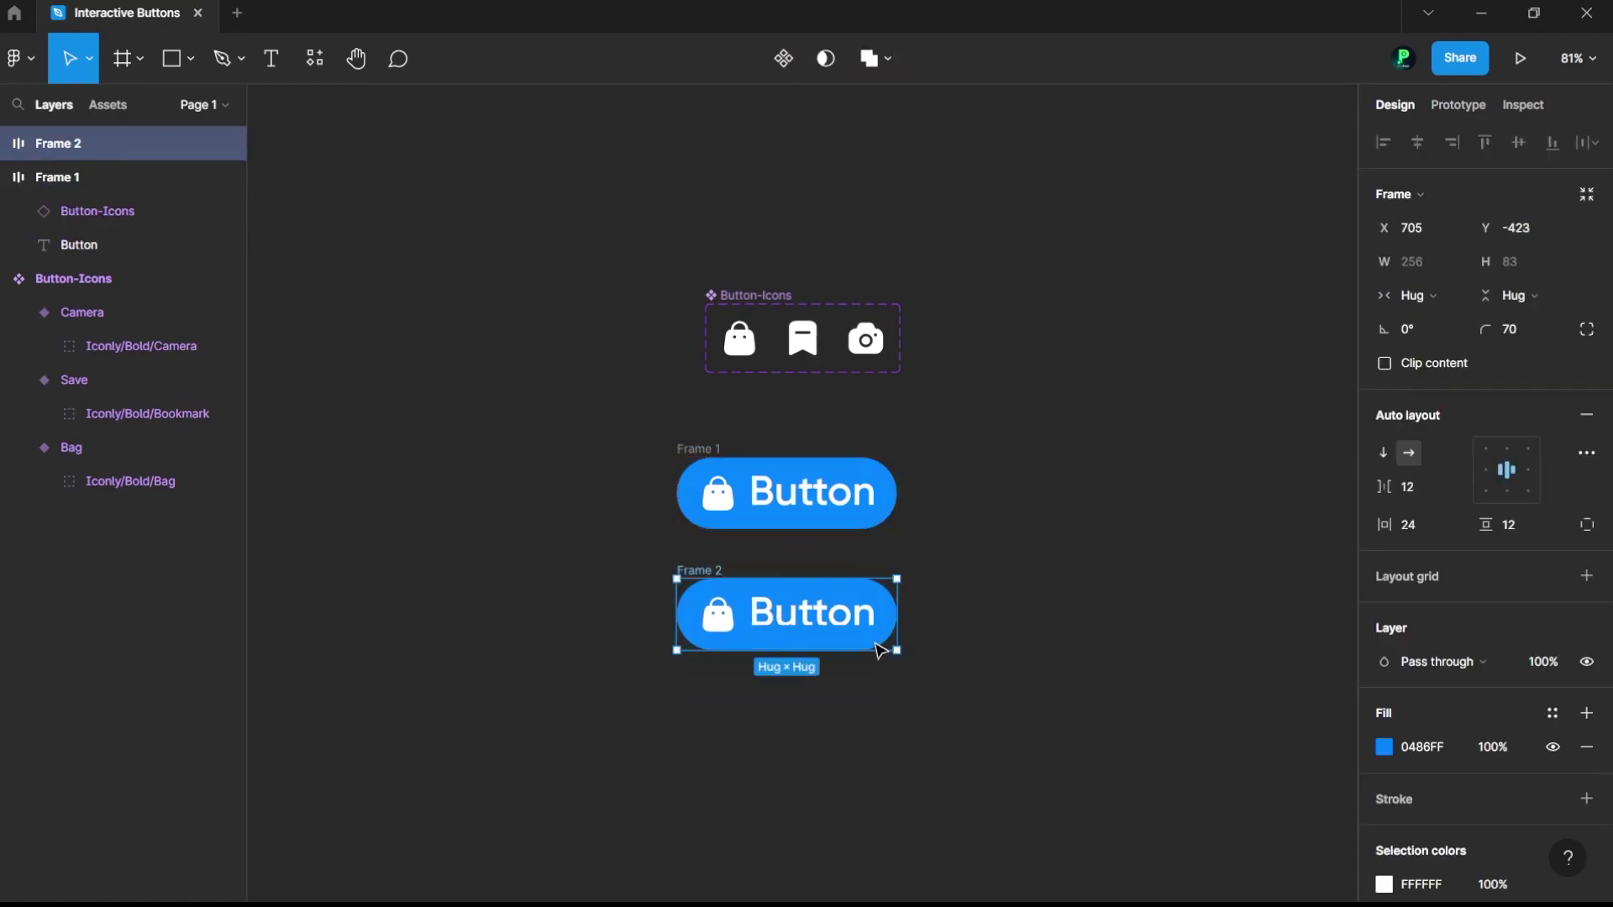
scroll(823, 620, "down", 1)
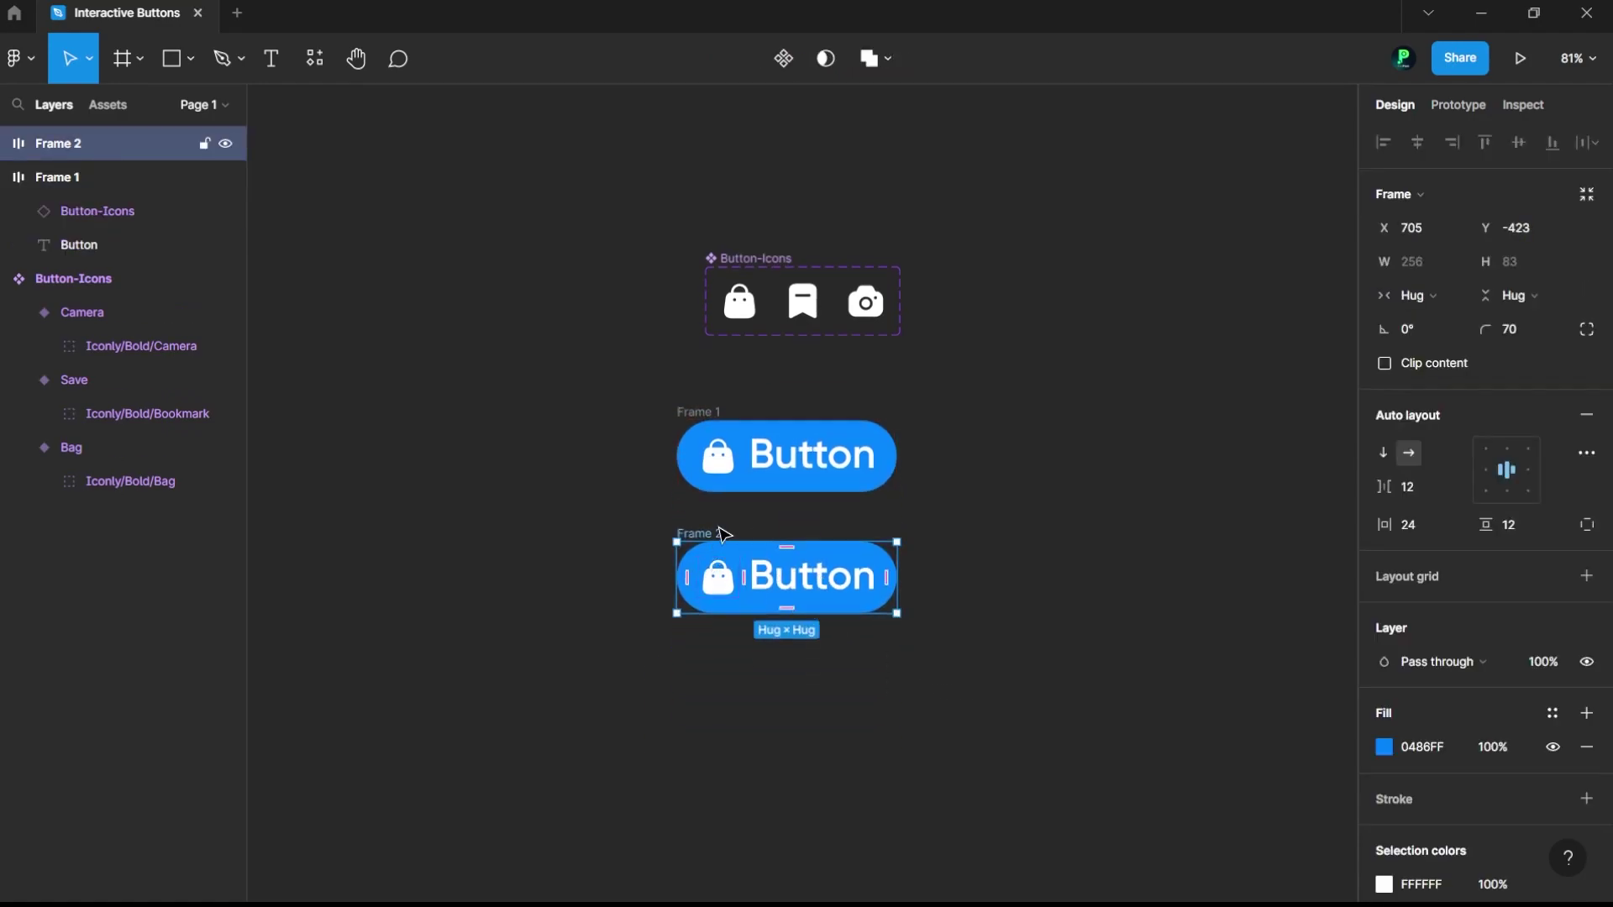
left_click_drag(798, 583, 798, 567)
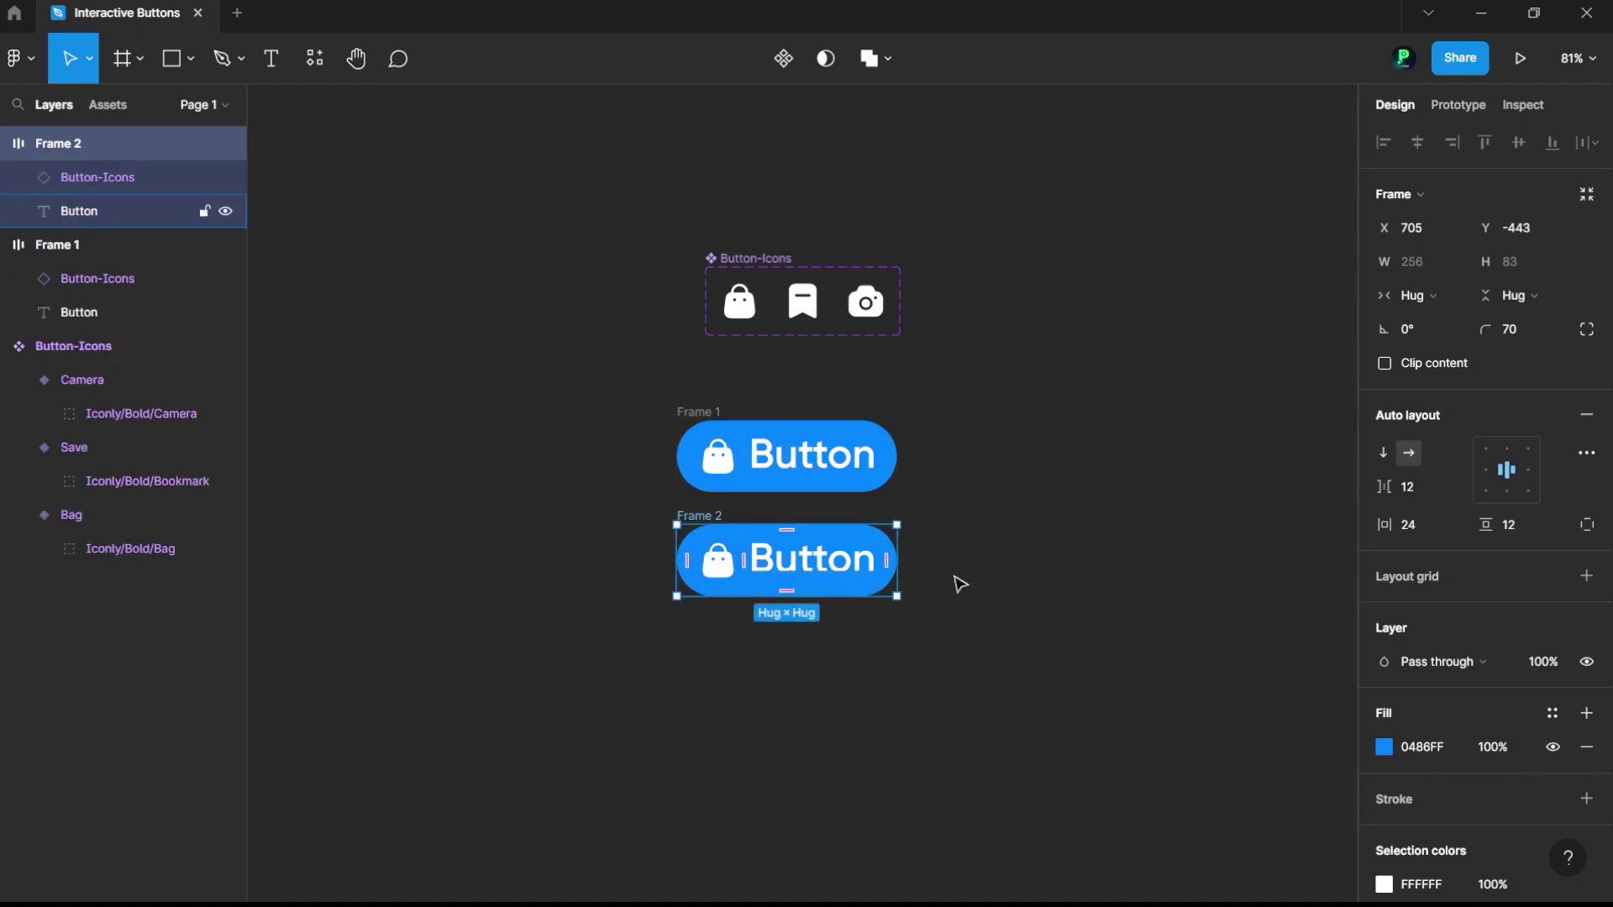
scroll(1402, 751, "down", 5)
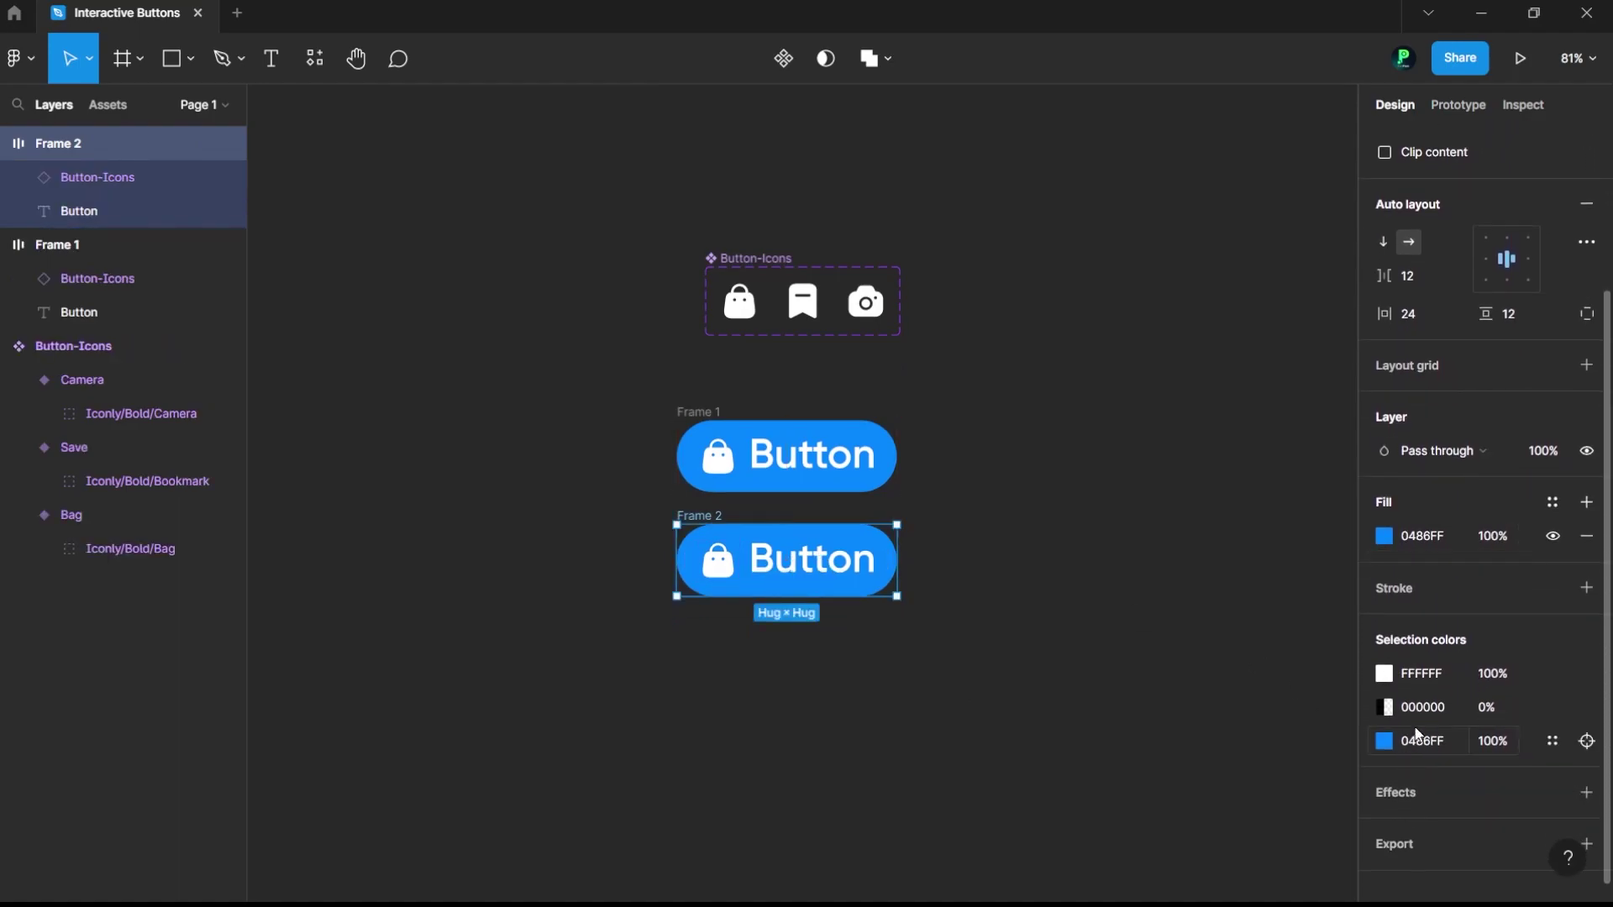
Step: Give Frame 2 a stroke, hide its blue fill, and set the stroke to a light colour
left_click(1433, 620)
left_click(1386, 625)
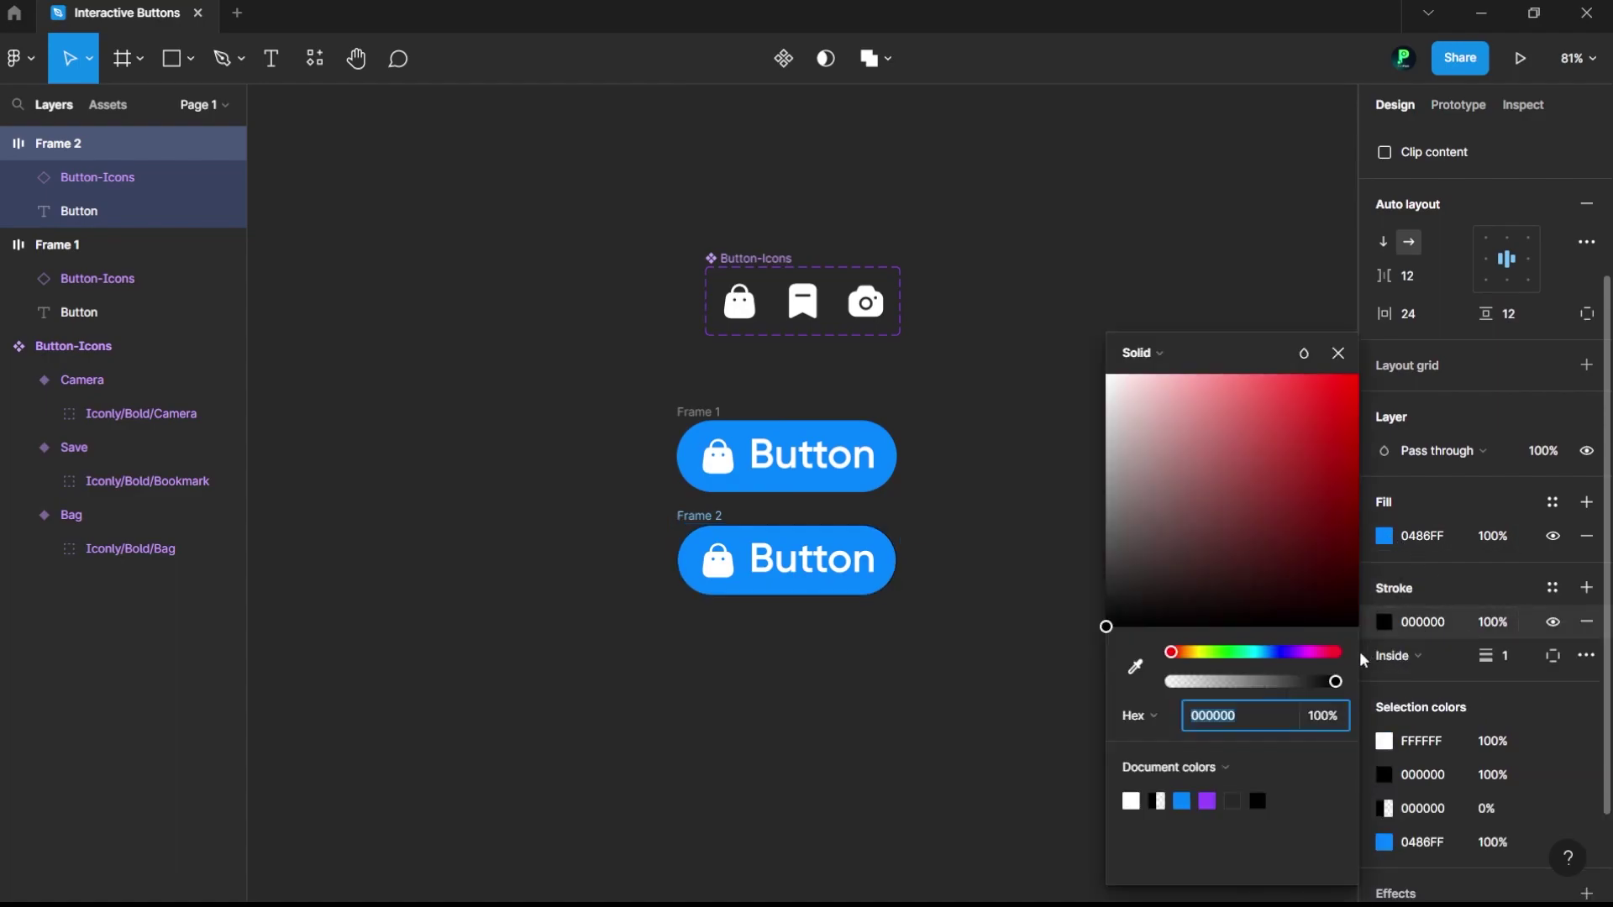
left_click(1181, 801)
left_click(1554, 537)
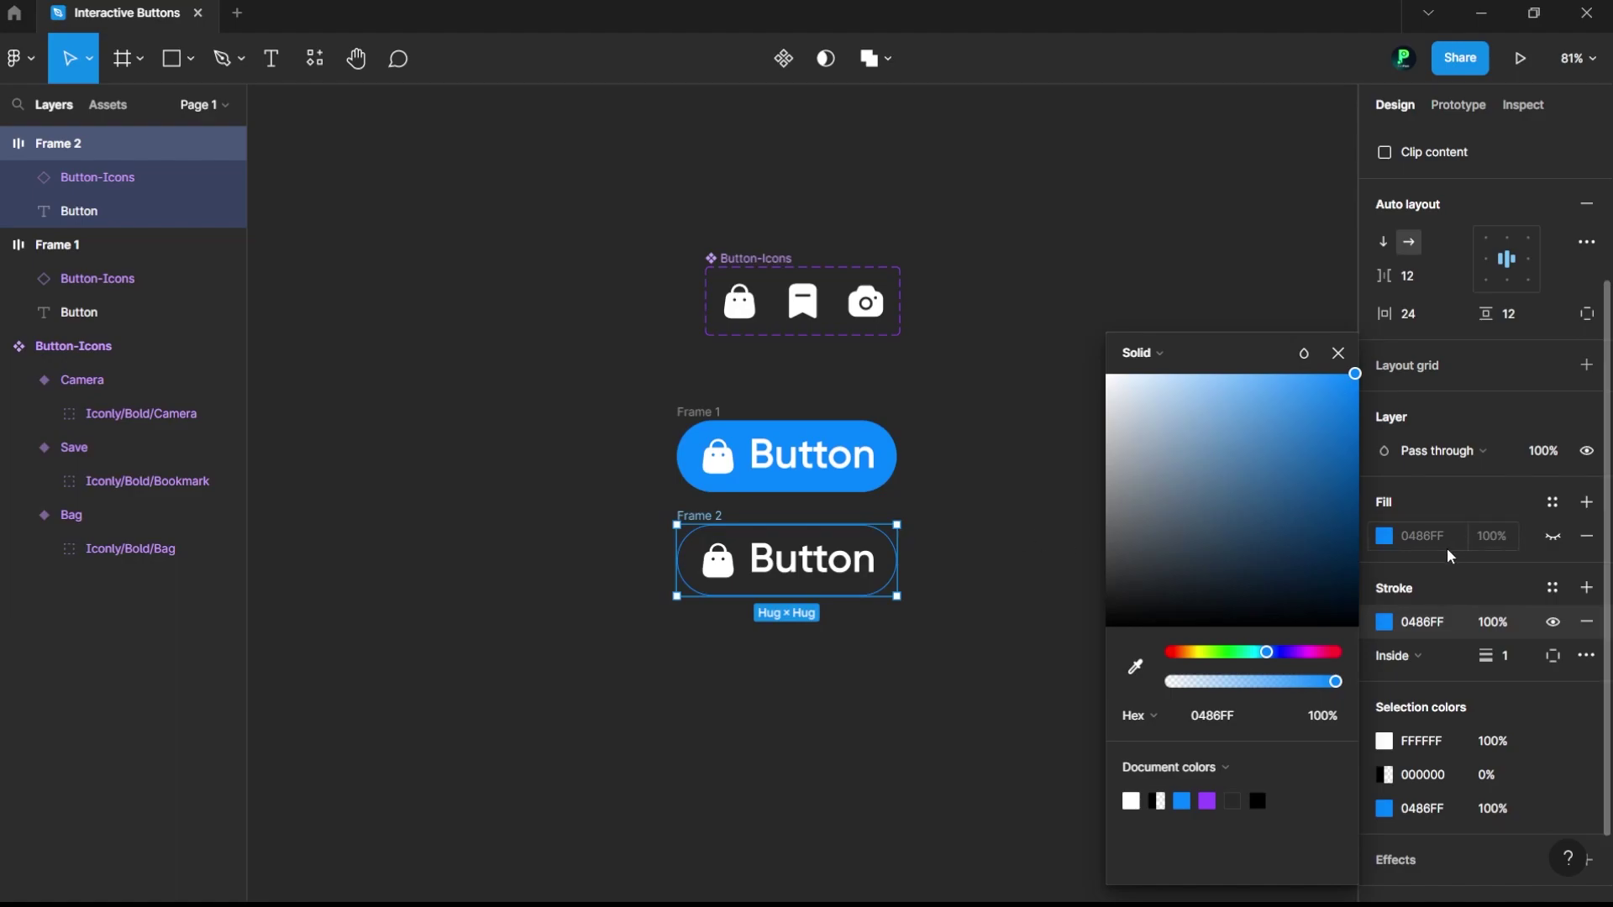
left_click(1417, 622)
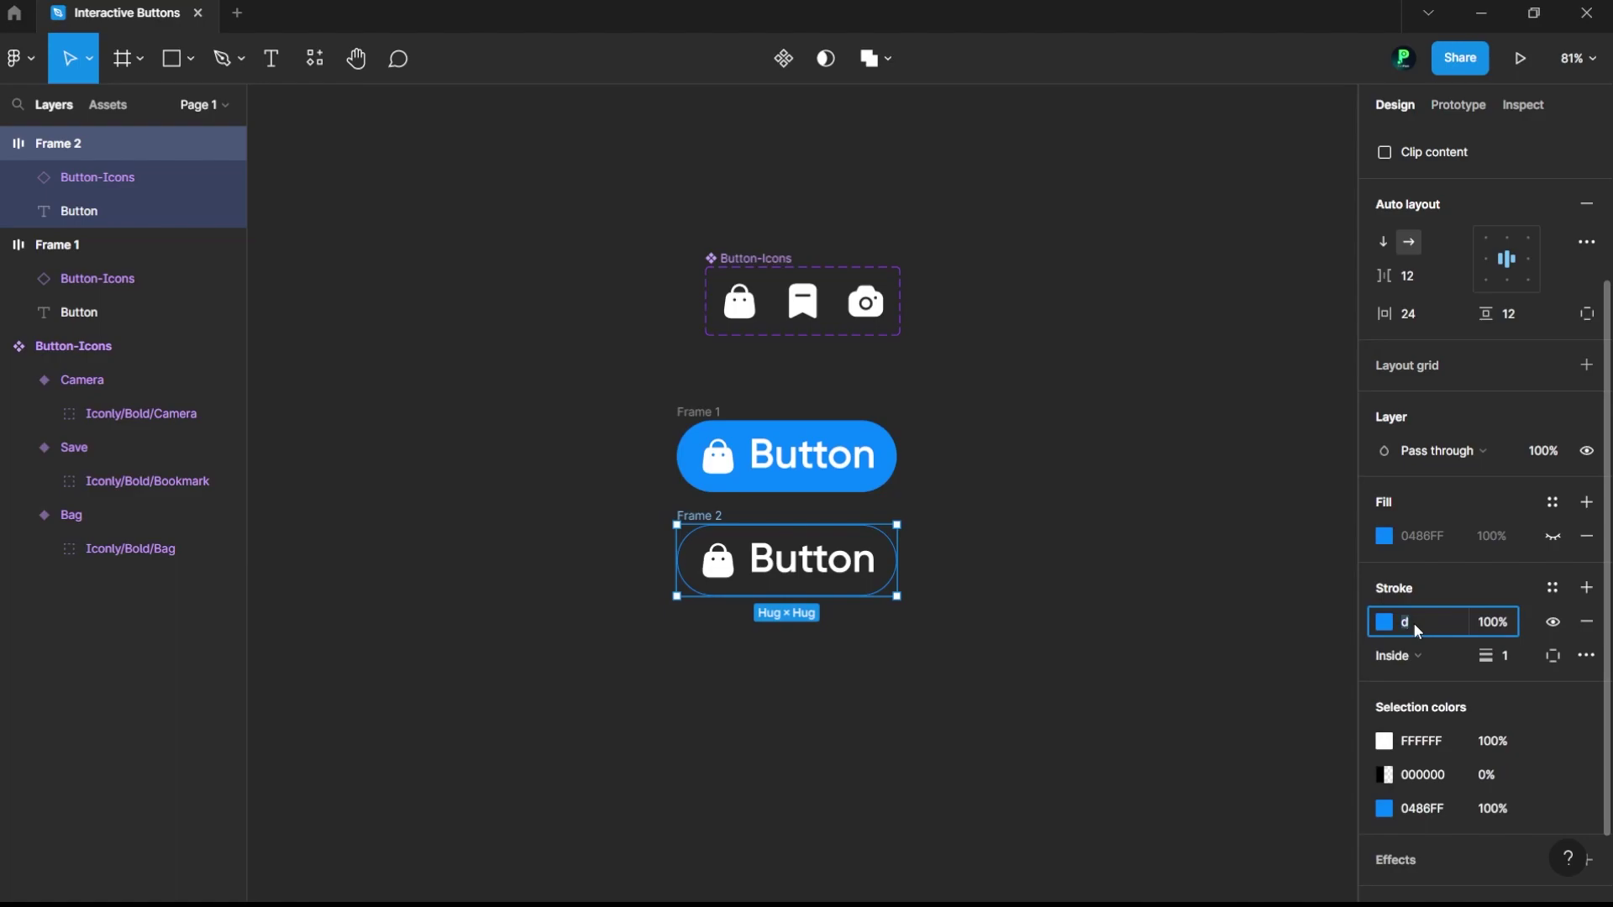
type("d")
left_click(1119, 578)
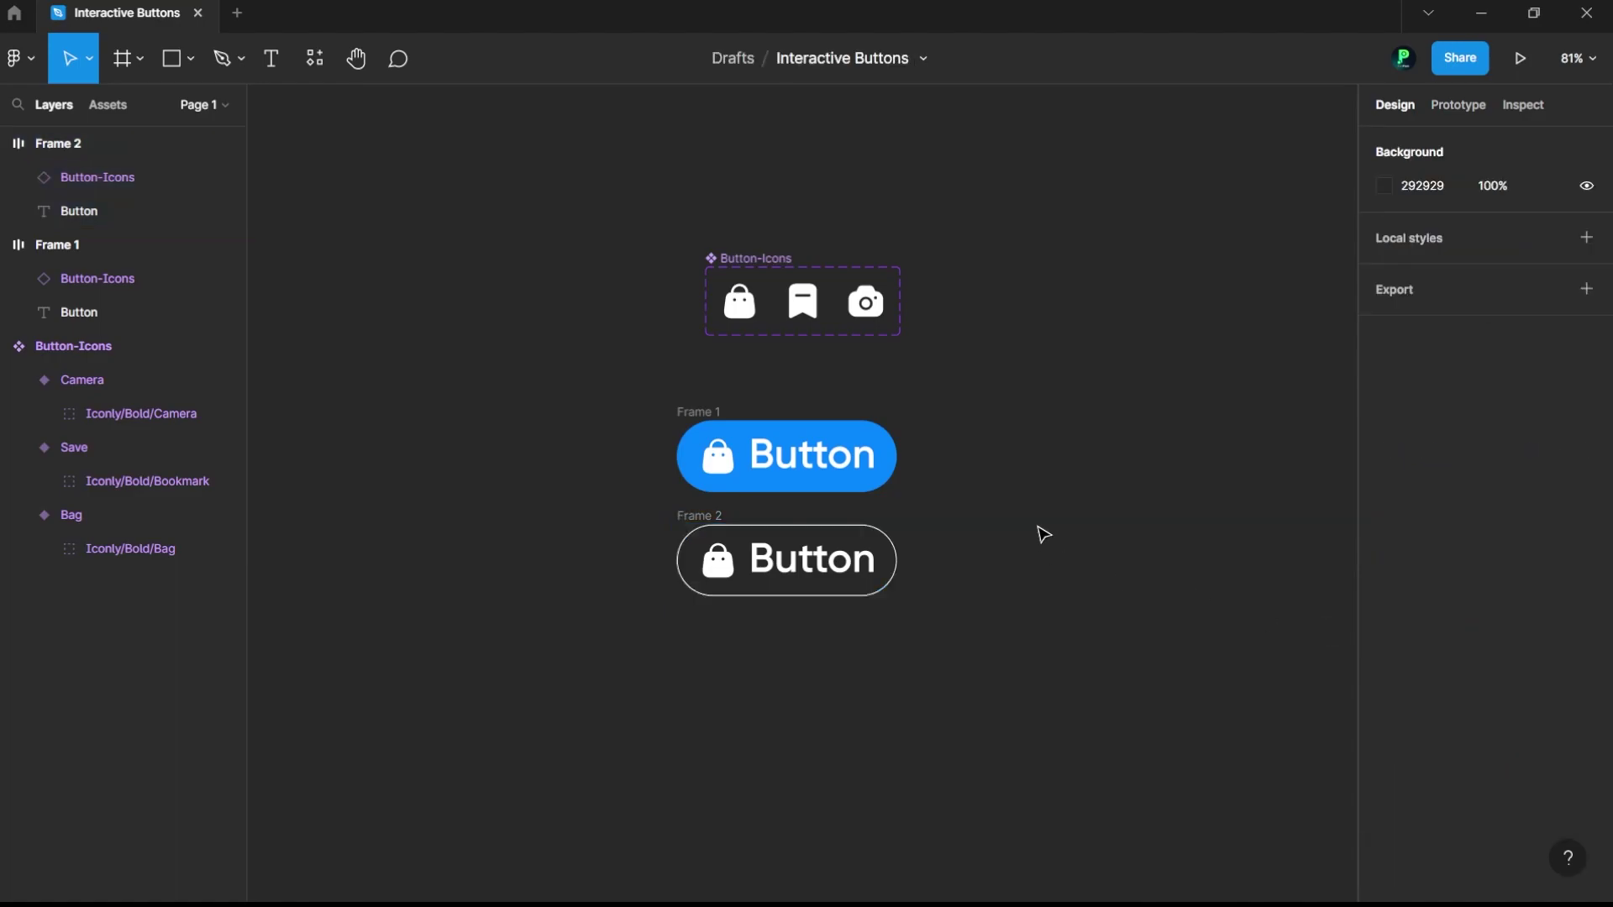
Step: Duplicate Frame 2 as Frame 3 directly below it
left_click(756, 558)
left_click(622, 530)
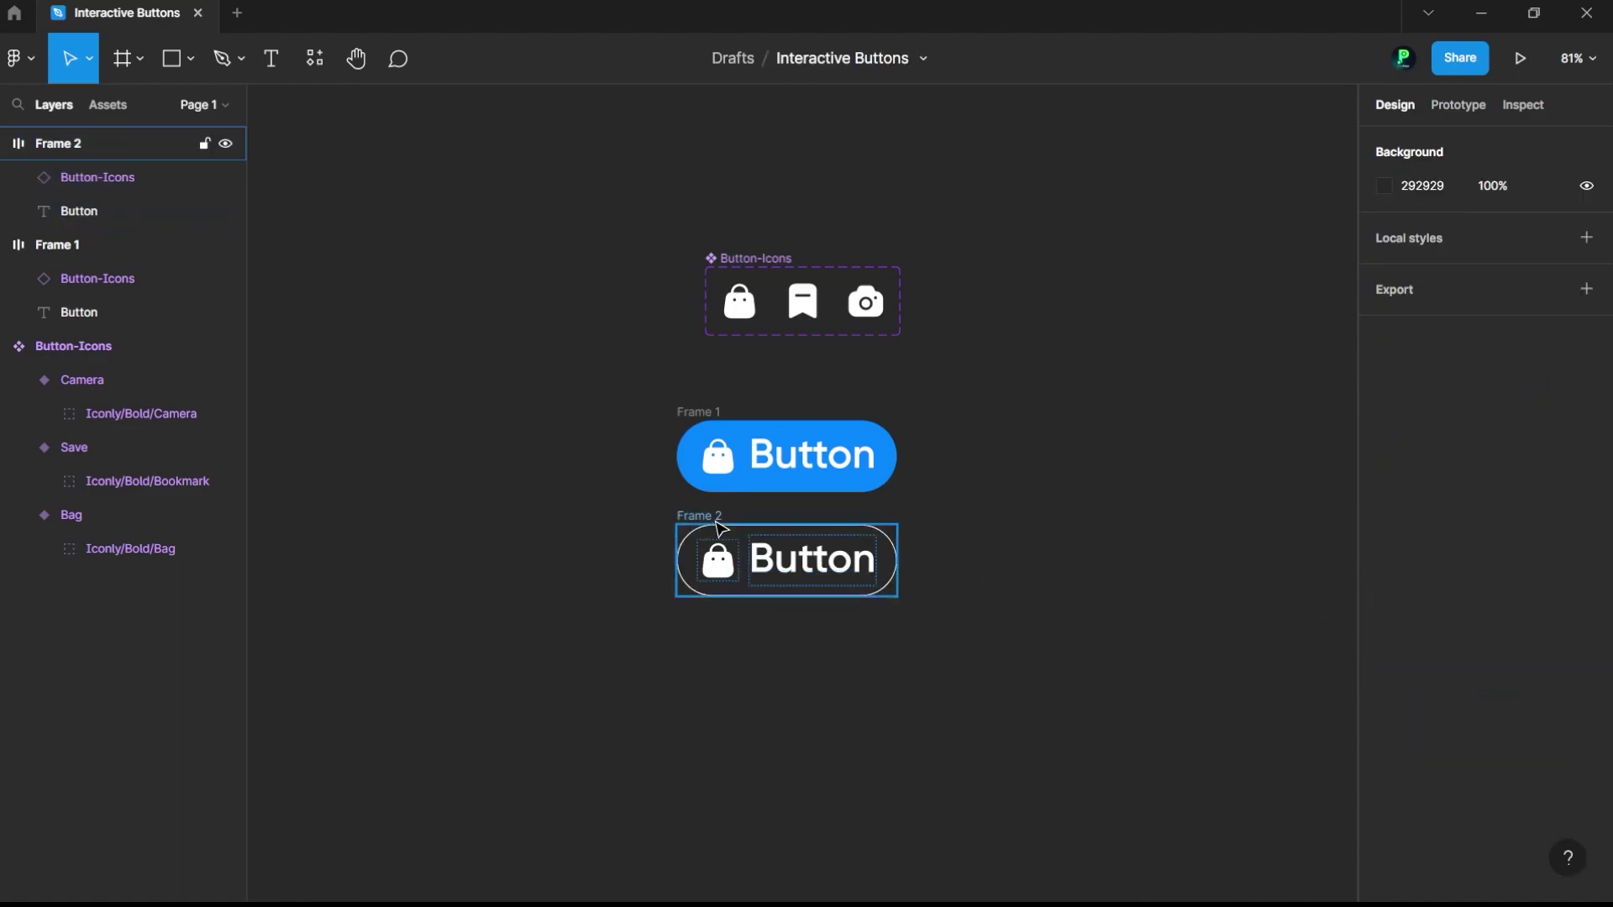
left_click(699, 515)
left_click_drag(794, 580, 798, 672)
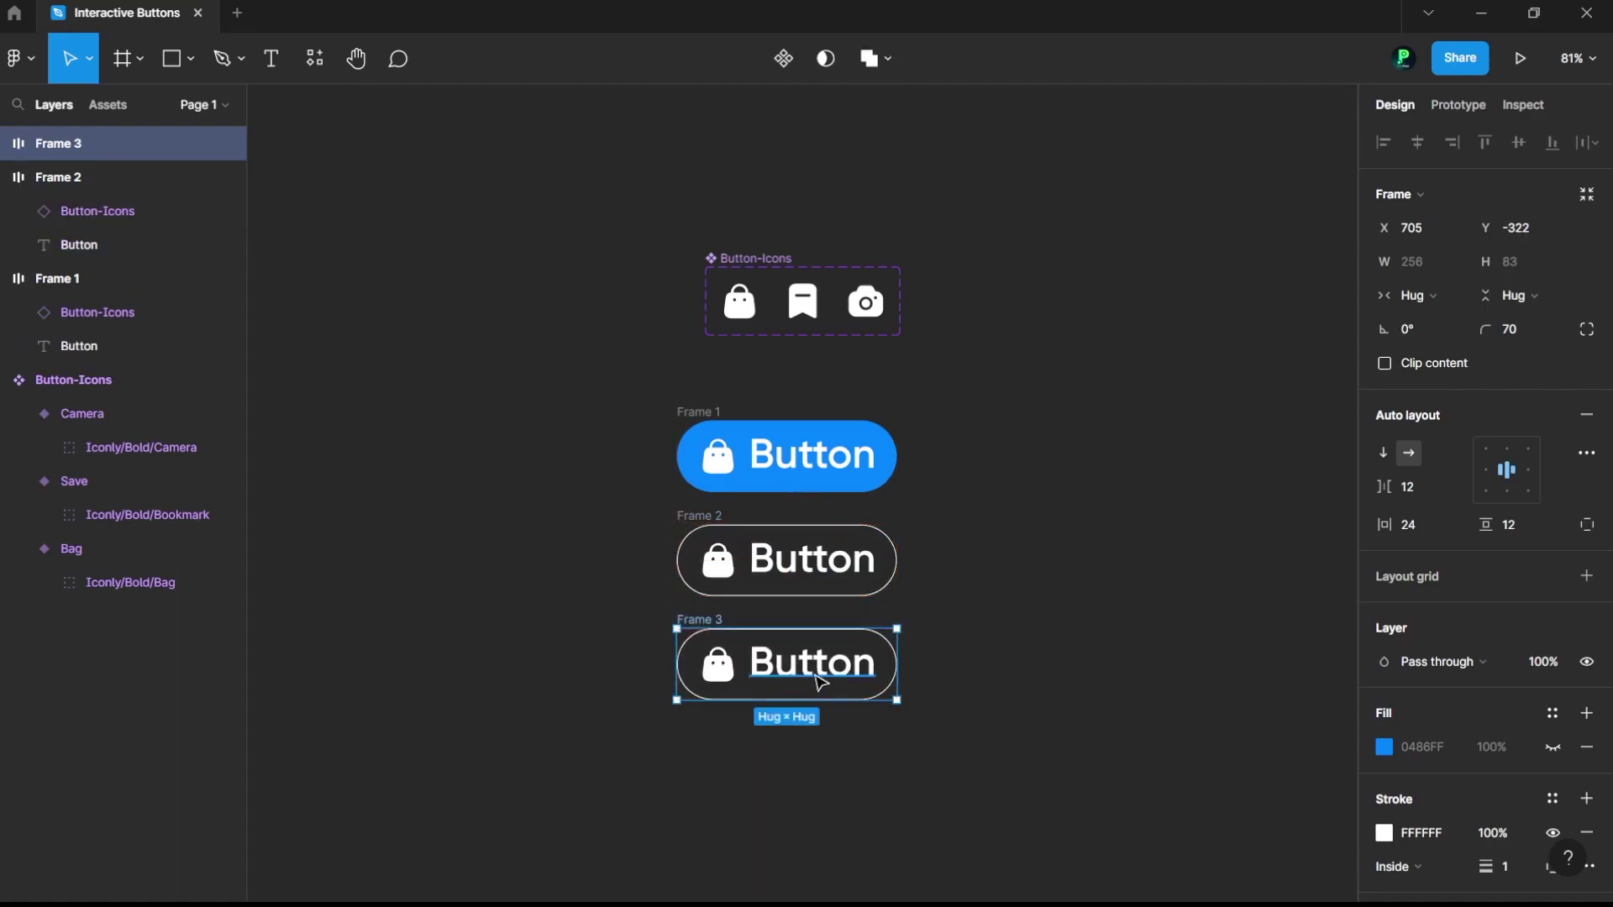
scroll(1462, 663, "down", 5)
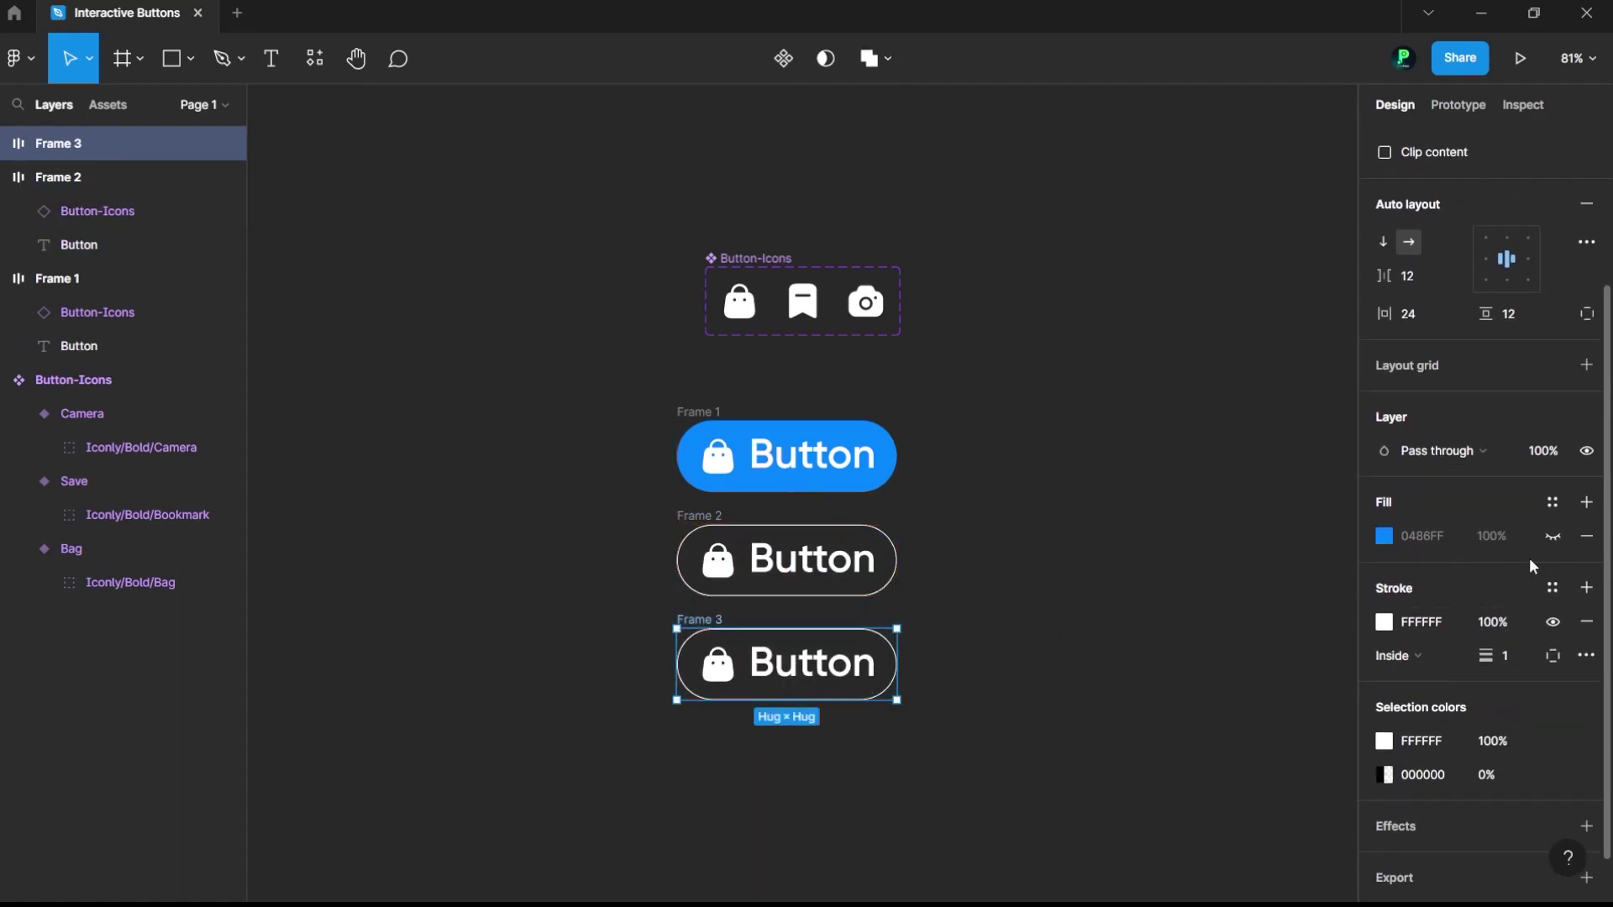
Step: Show Frame 3's fill again and change it to a light grey
left_click(1551, 543)
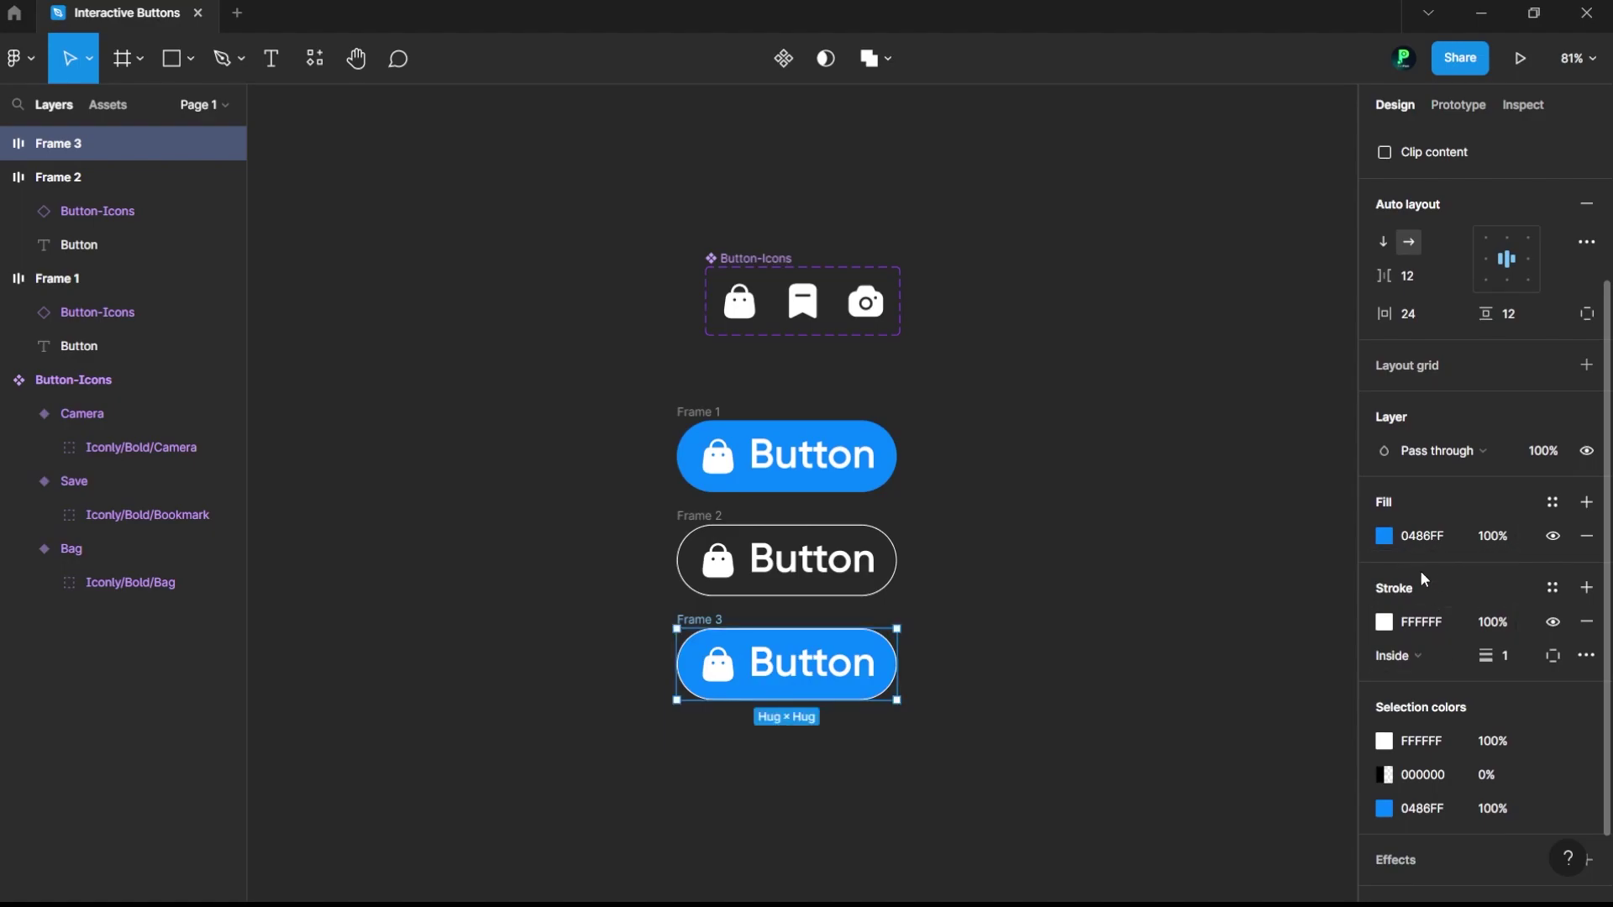
left_click(1384, 536)
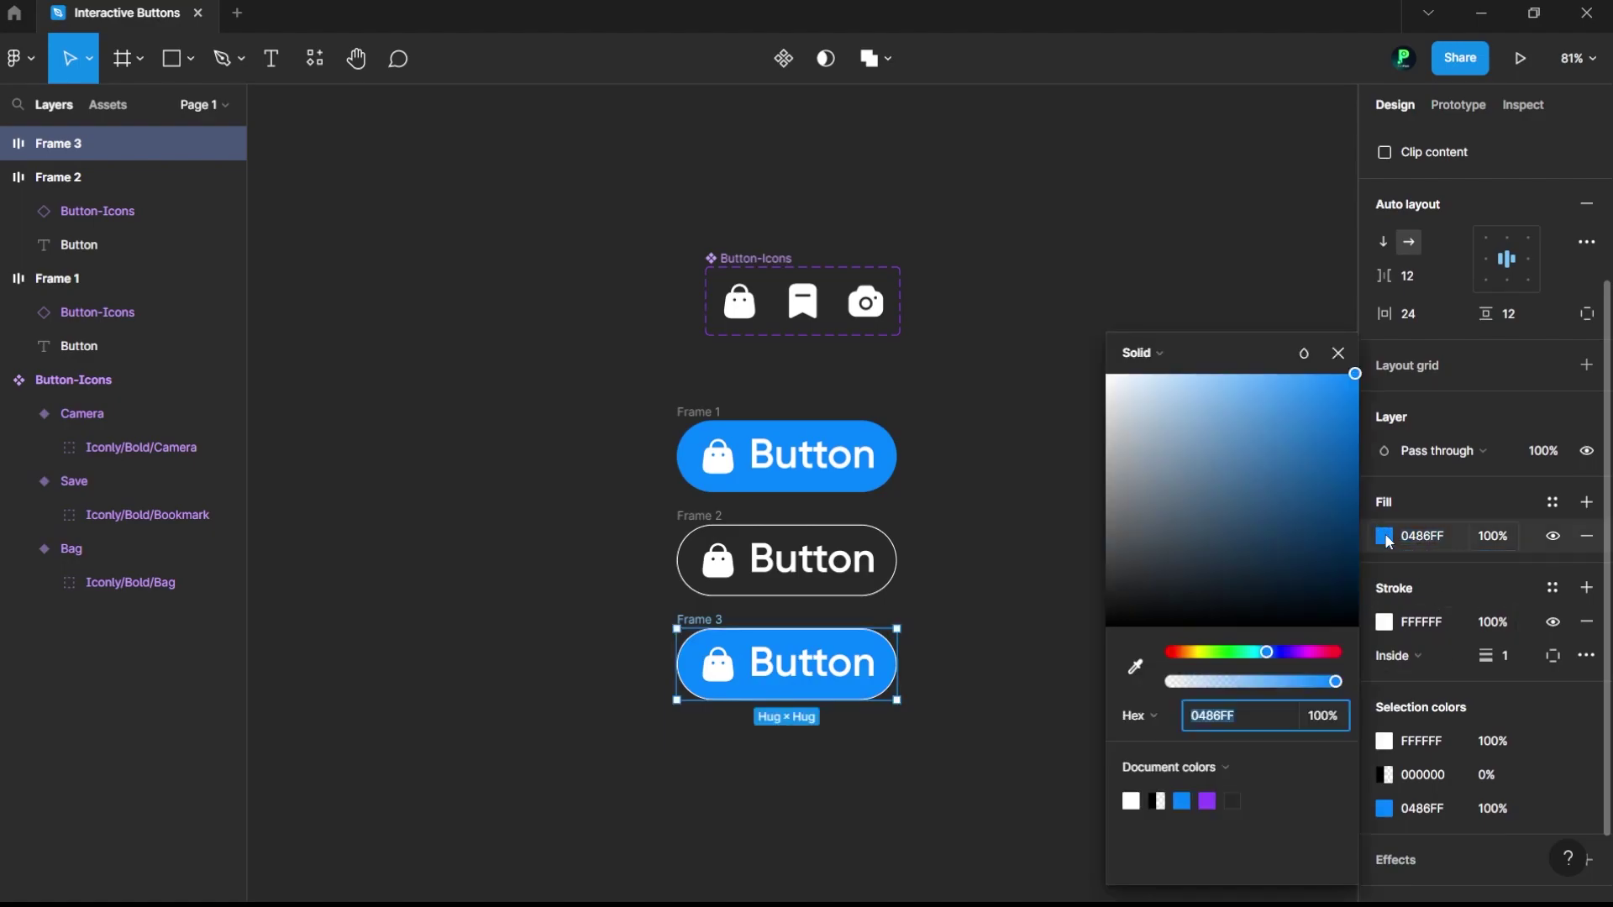
left_click_drag(1114, 437, 1116, 450)
left_click(926, 682)
Step: Hide Frame 3's outline and make its text and icon blue
left_click(833, 664)
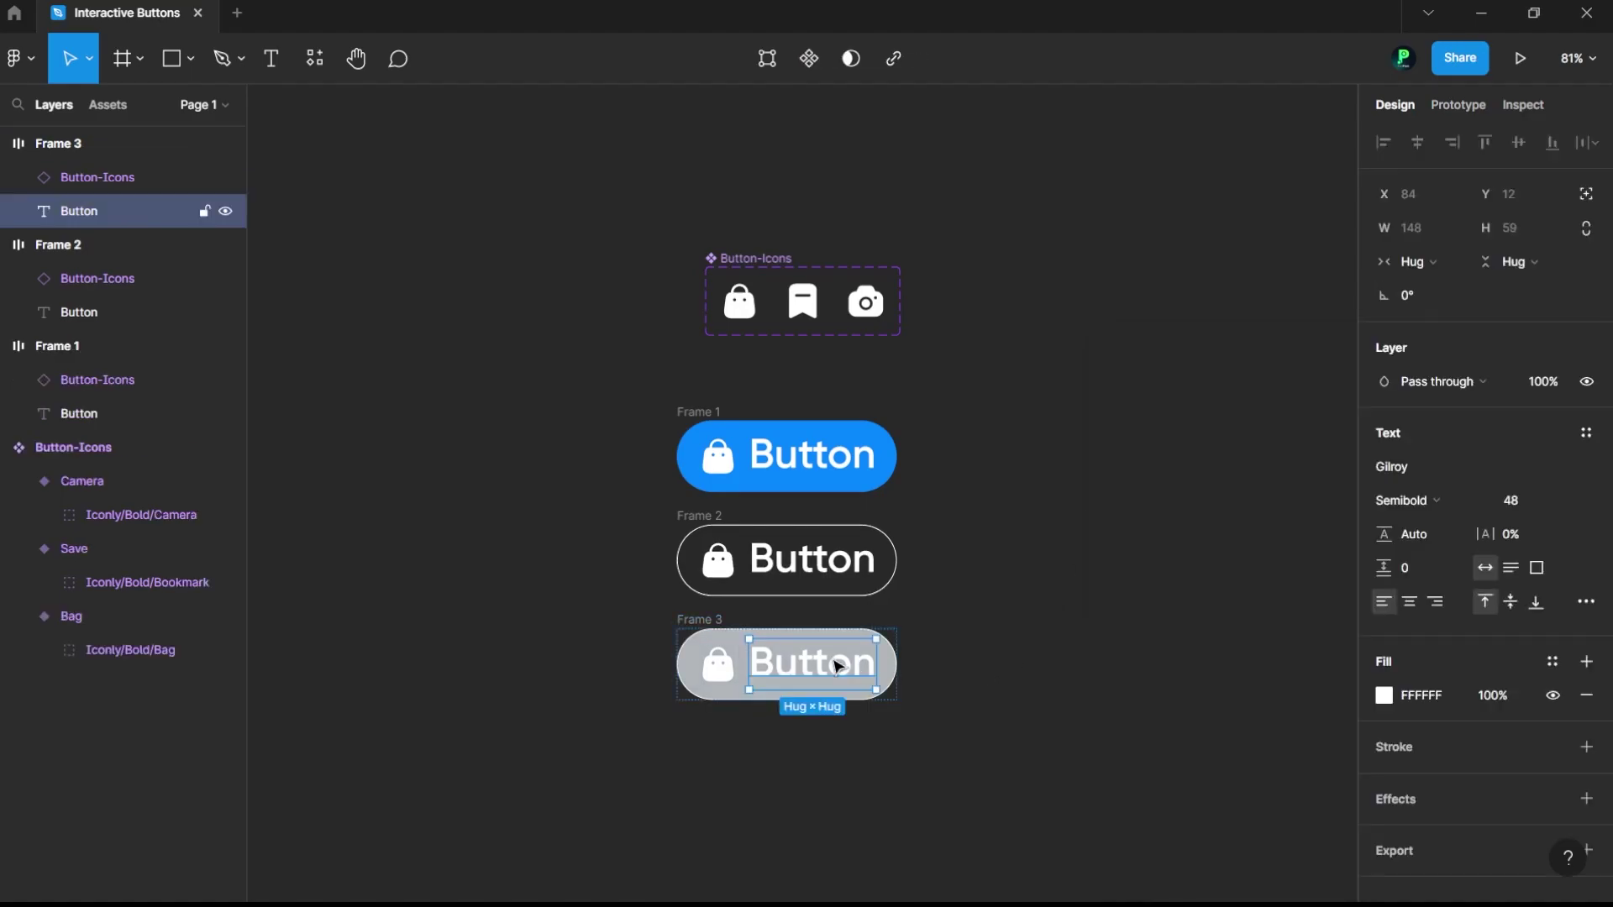
left_click(944, 638)
left_click(700, 619)
scroll(1469, 665, "down", 4)
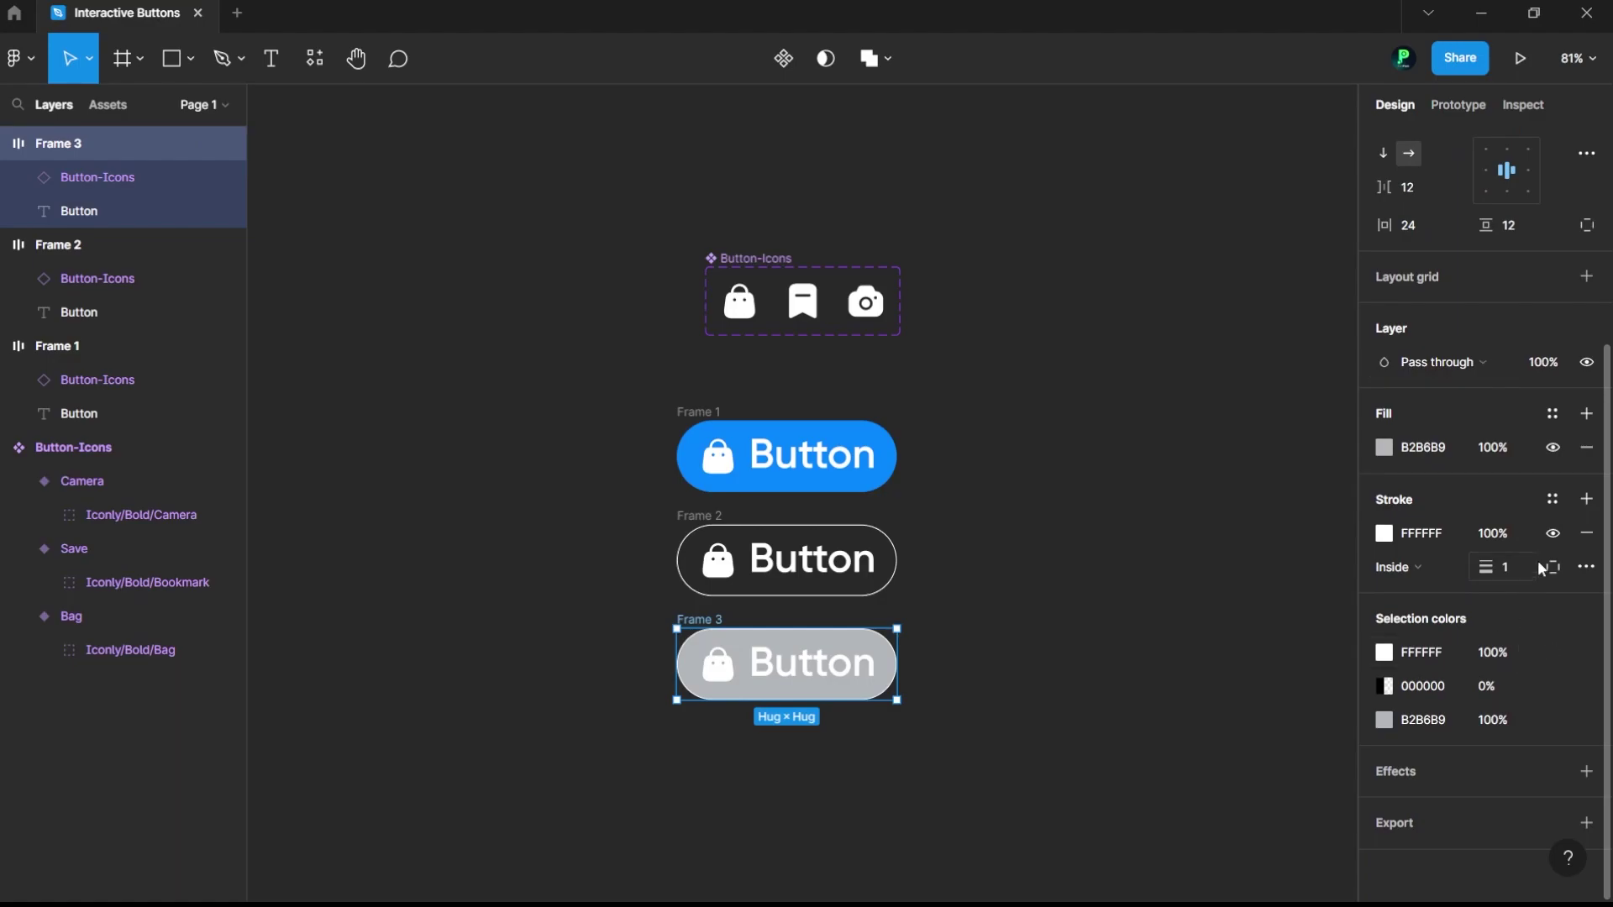
left_click(1553, 533)
left_click(1383, 653)
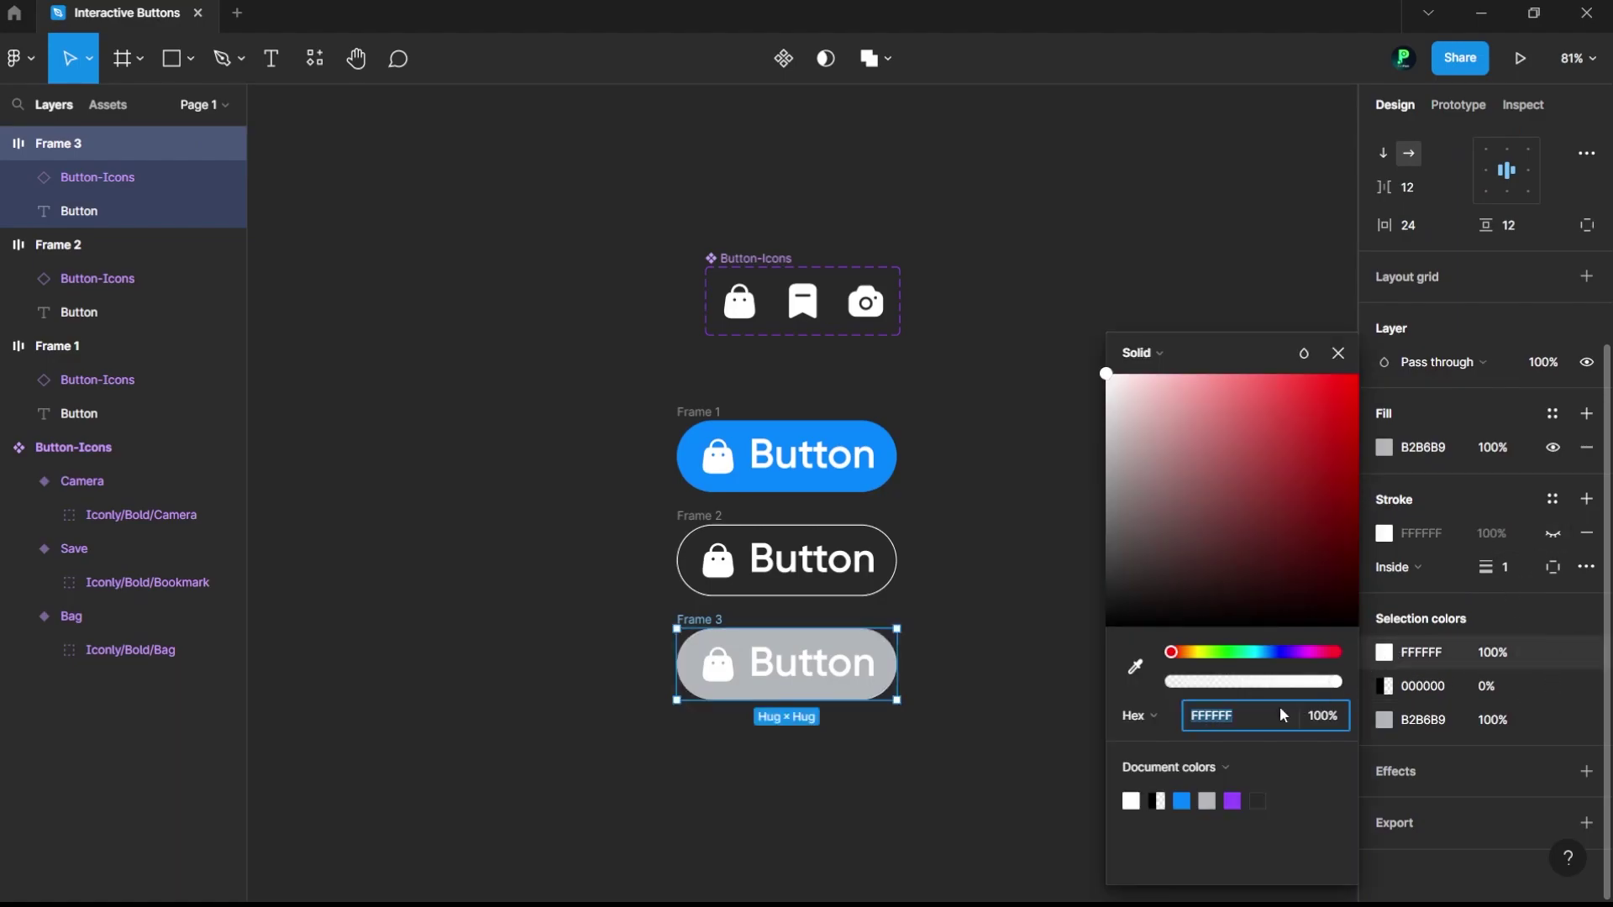
left_click(1179, 799)
left_click(947, 657)
Step: Set Frame 3's fill to white FFFFFF
left_click(864, 659)
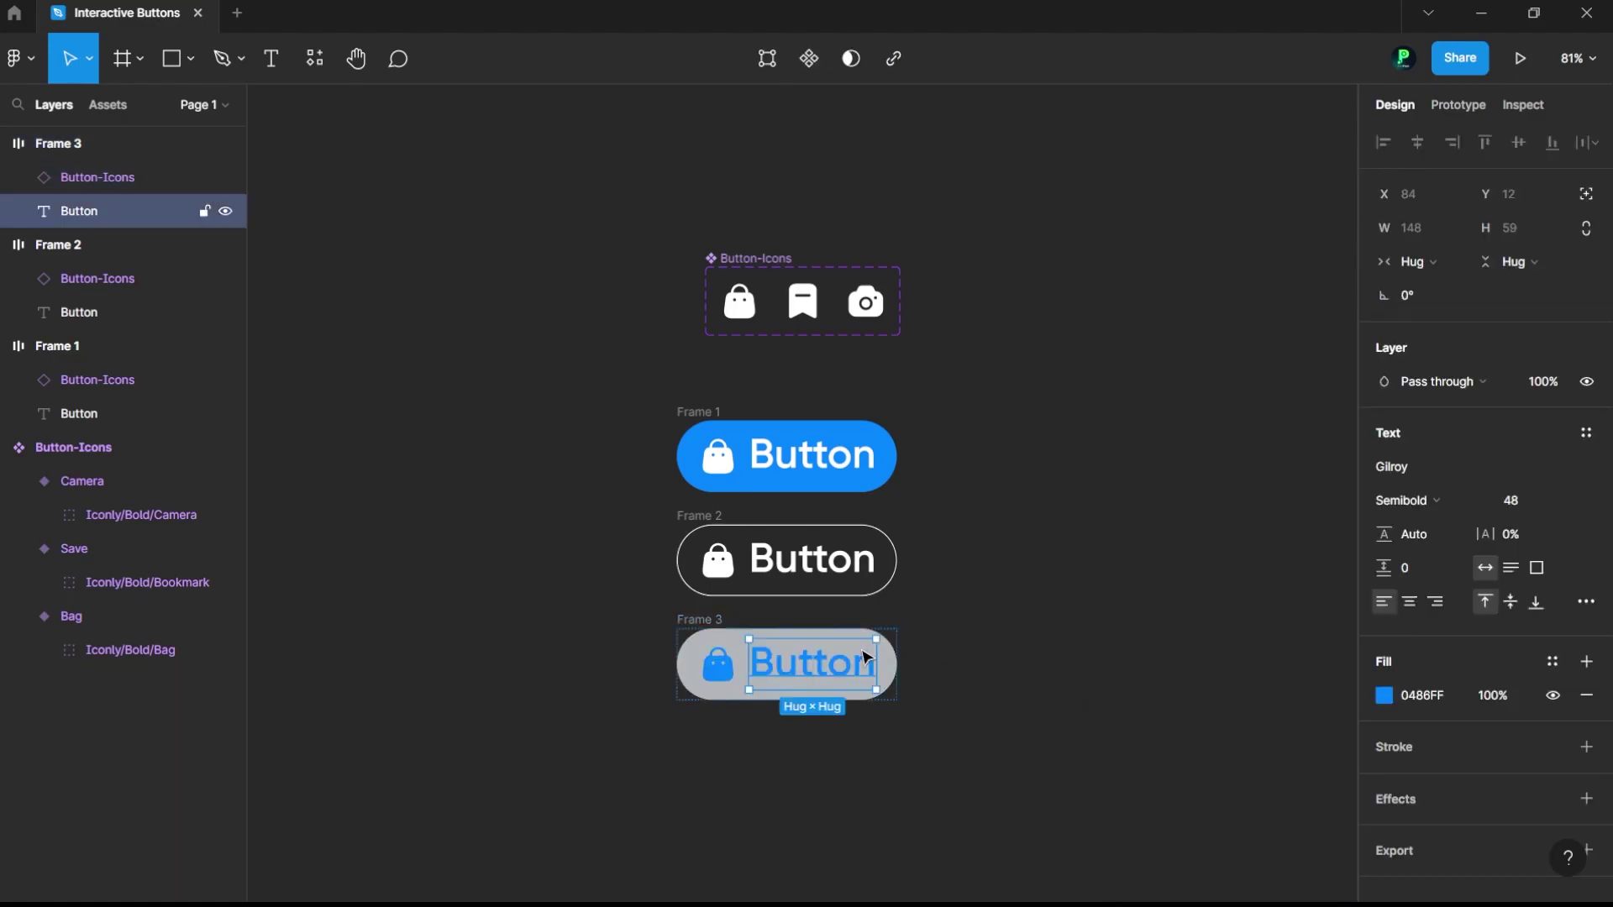
left_click(867, 634)
left_click(864, 659)
scroll(1435, 701, "down", 2)
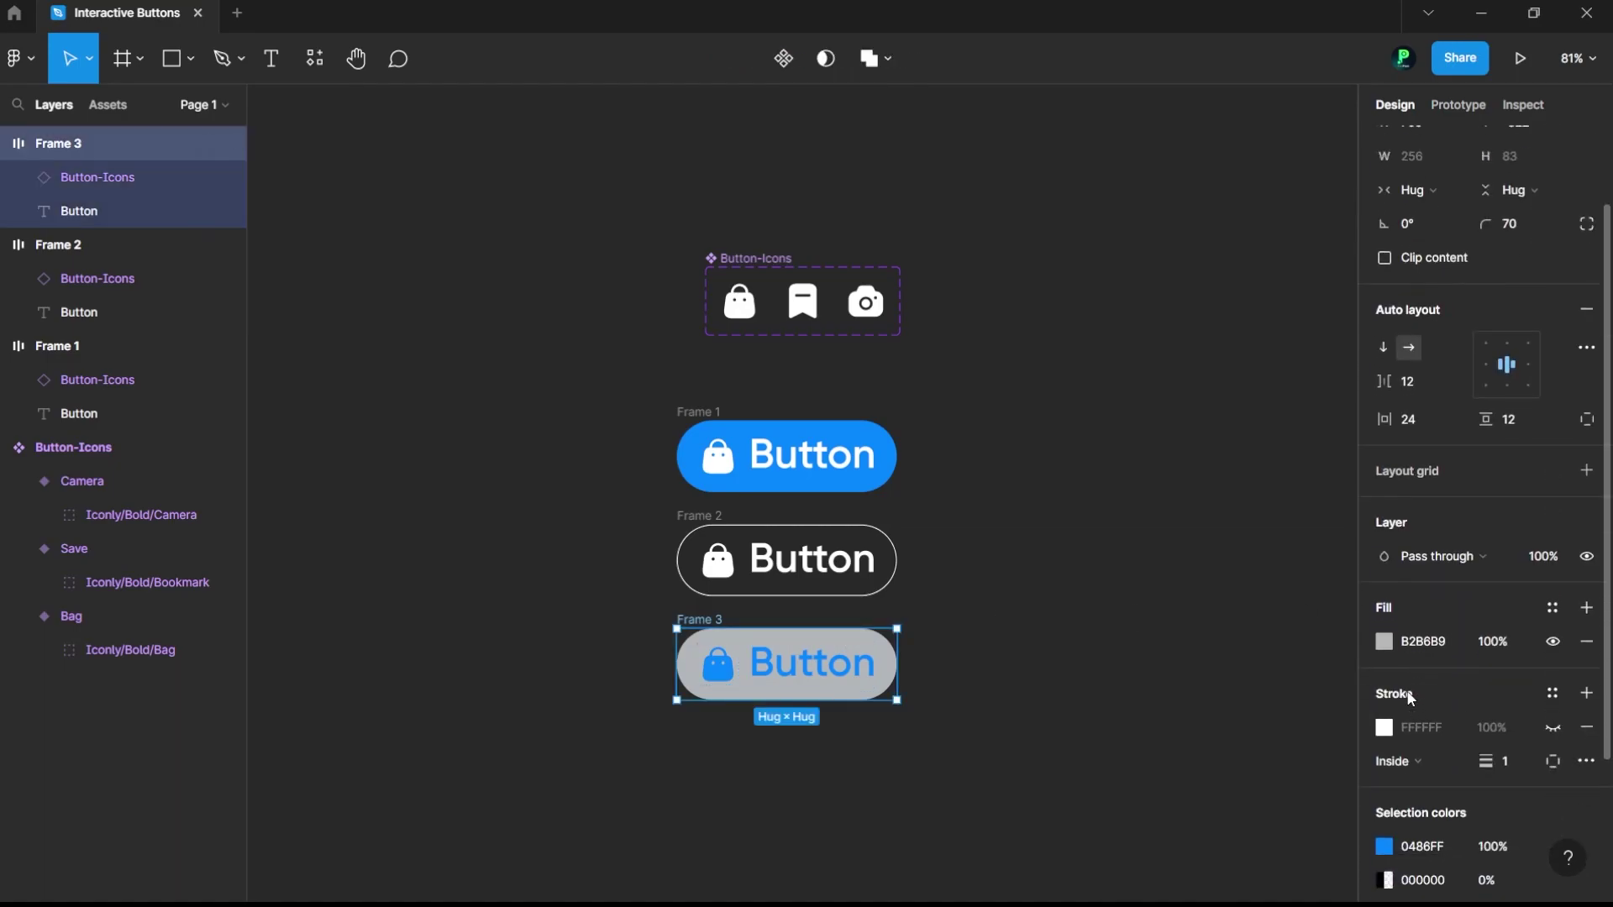
left_click(1425, 644)
left_click(1225, 632)
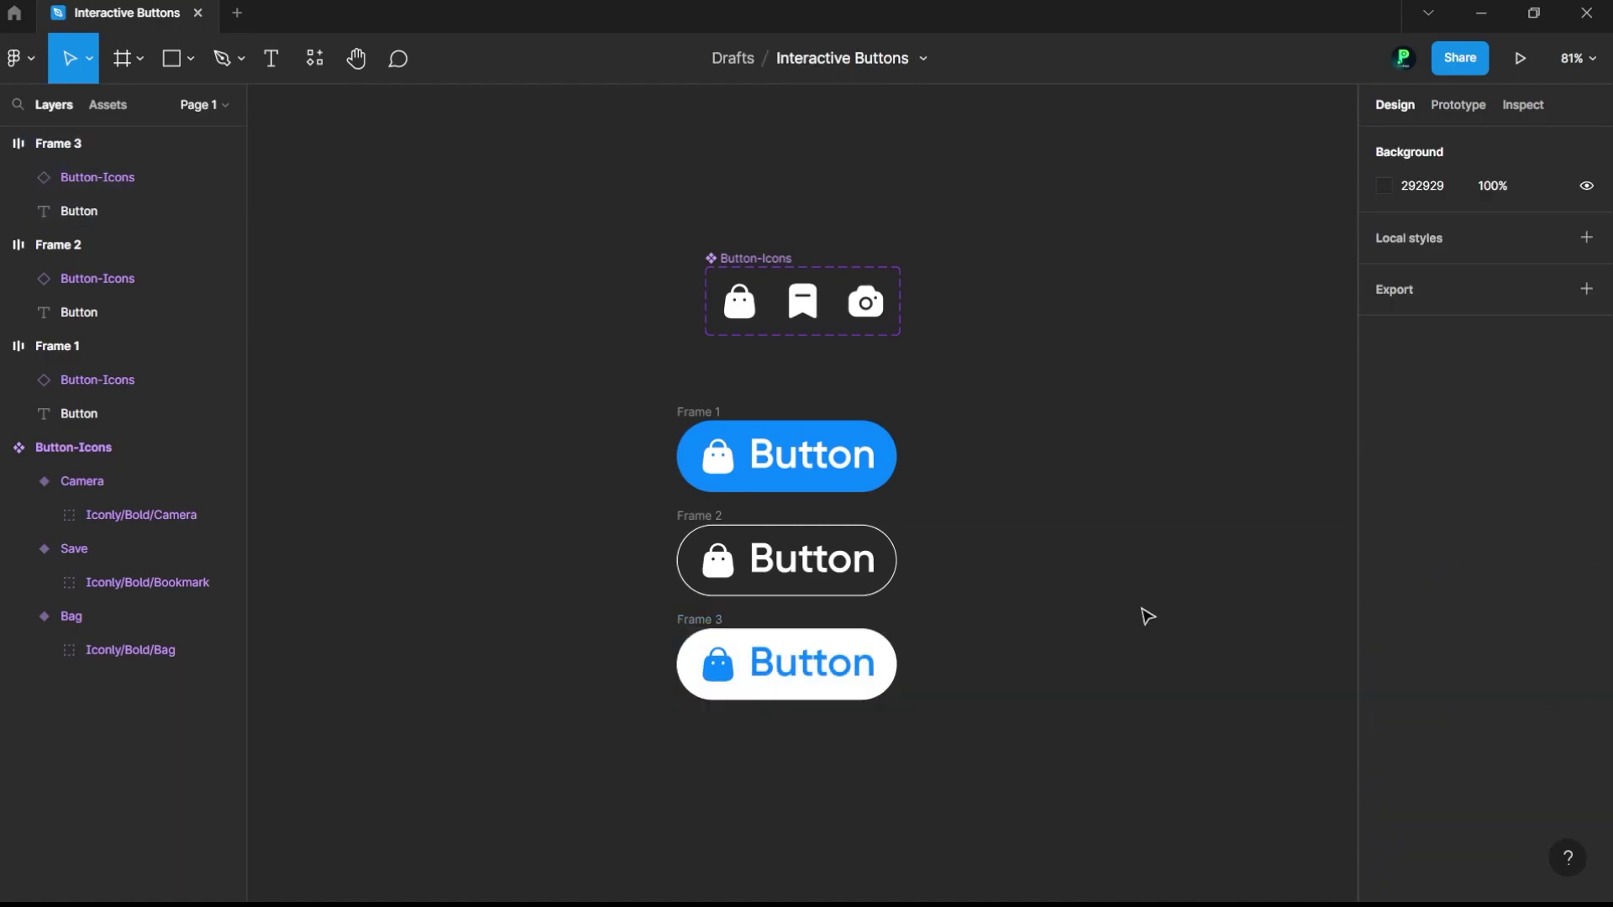
Step: Duplicate the white Frame 3 button as Frame 4 just below it
left_click(725, 625)
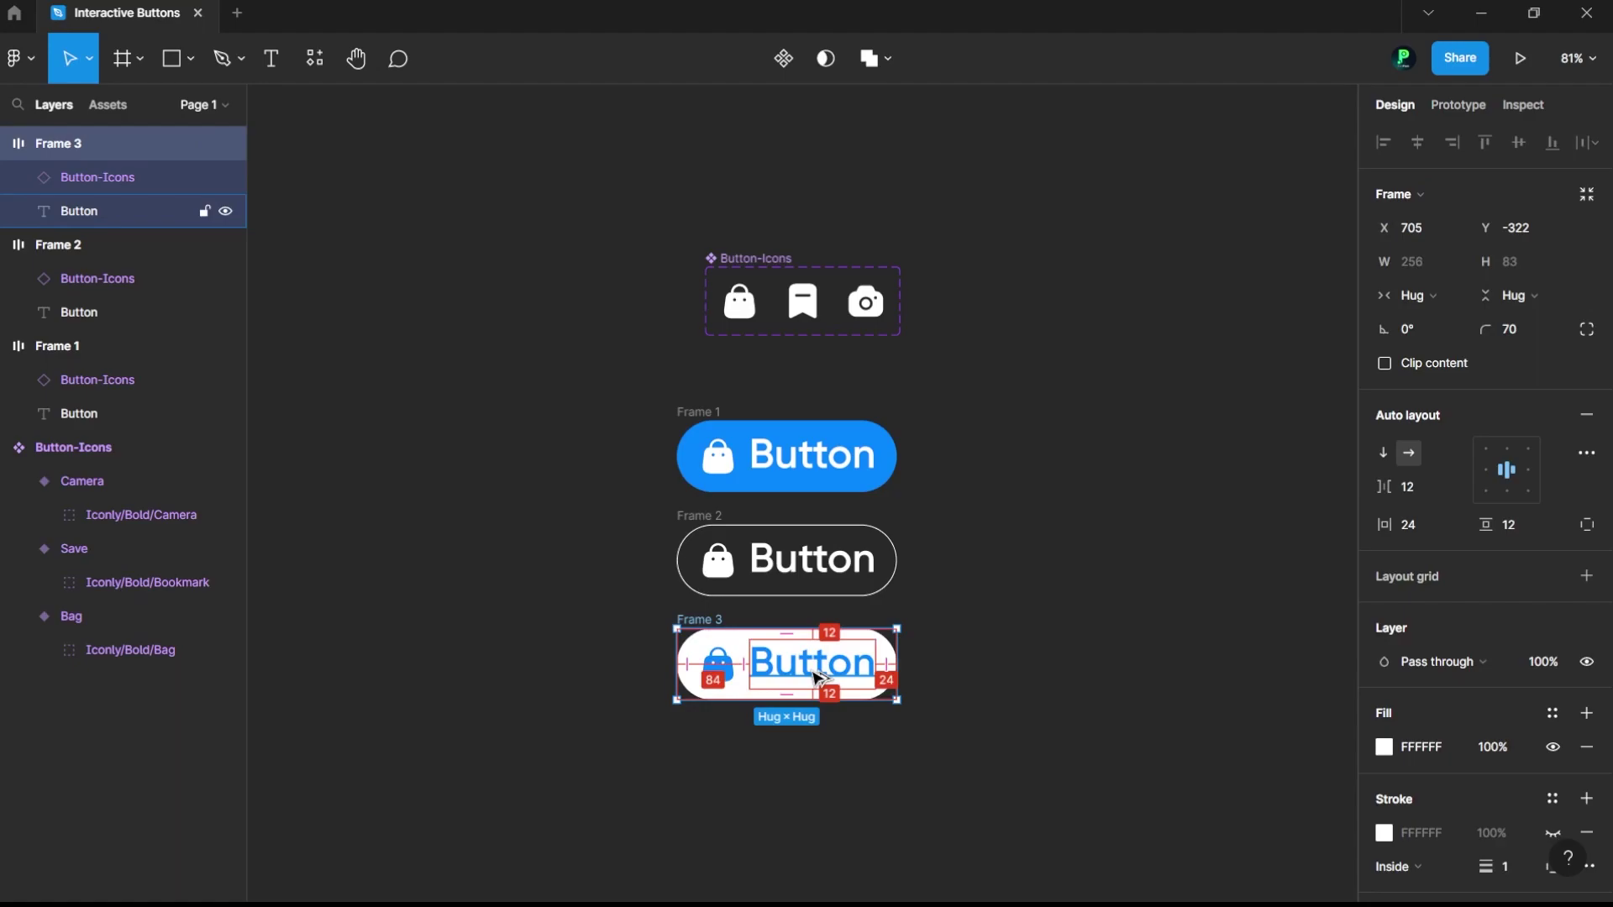
left_click_drag(815, 664, 809, 771, "alt")
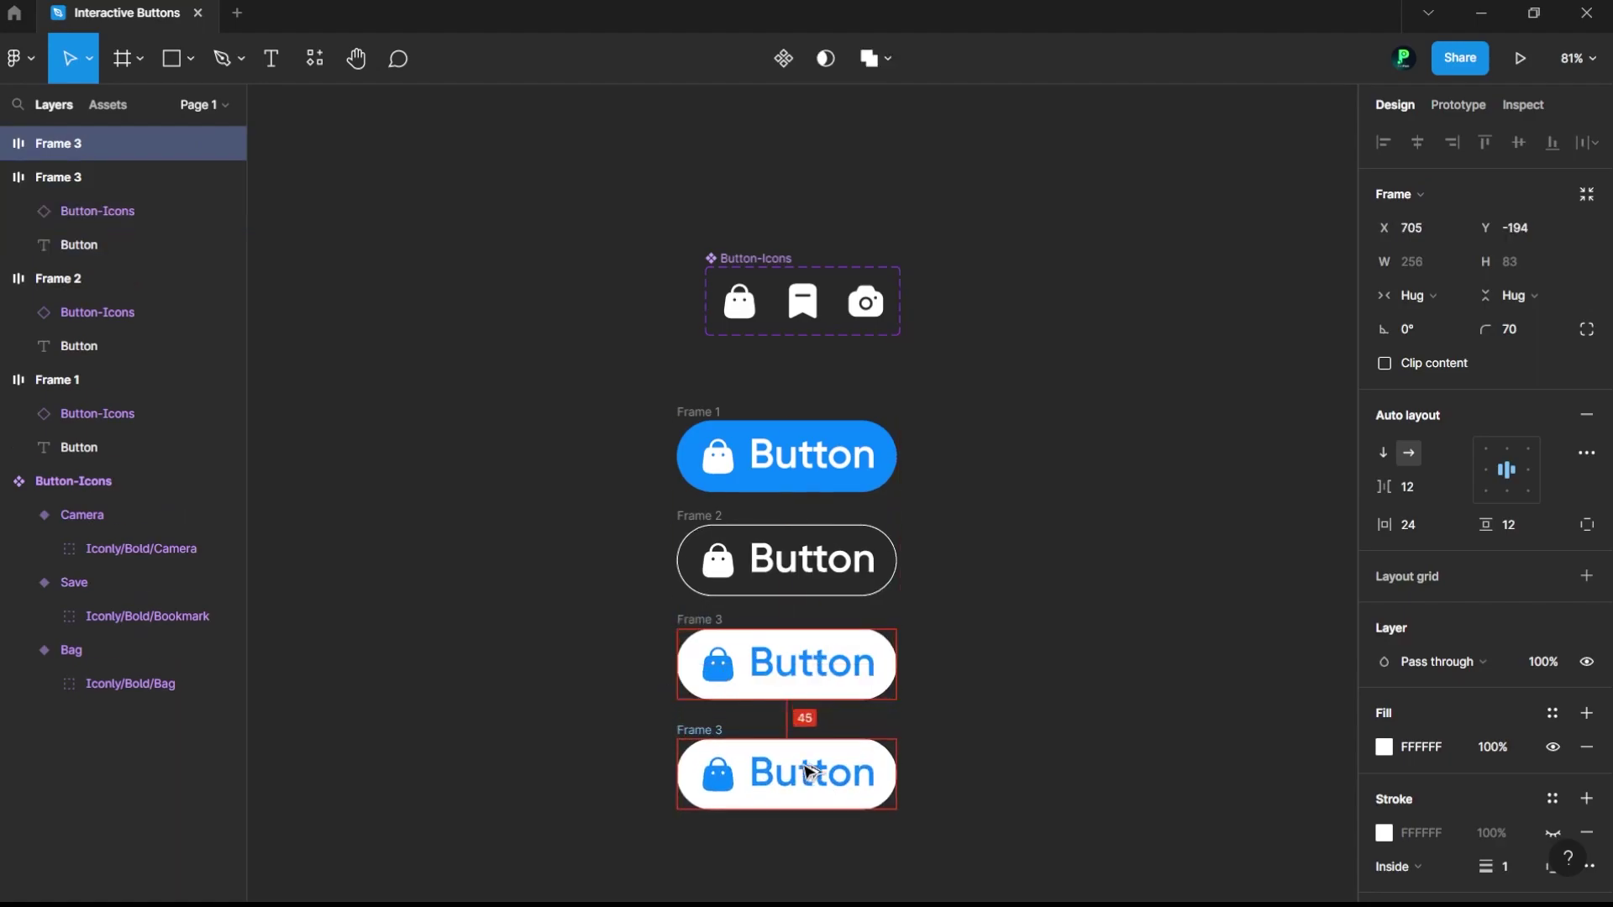
left_click(1022, 749)
scroll(1024, 749, "down", 4)
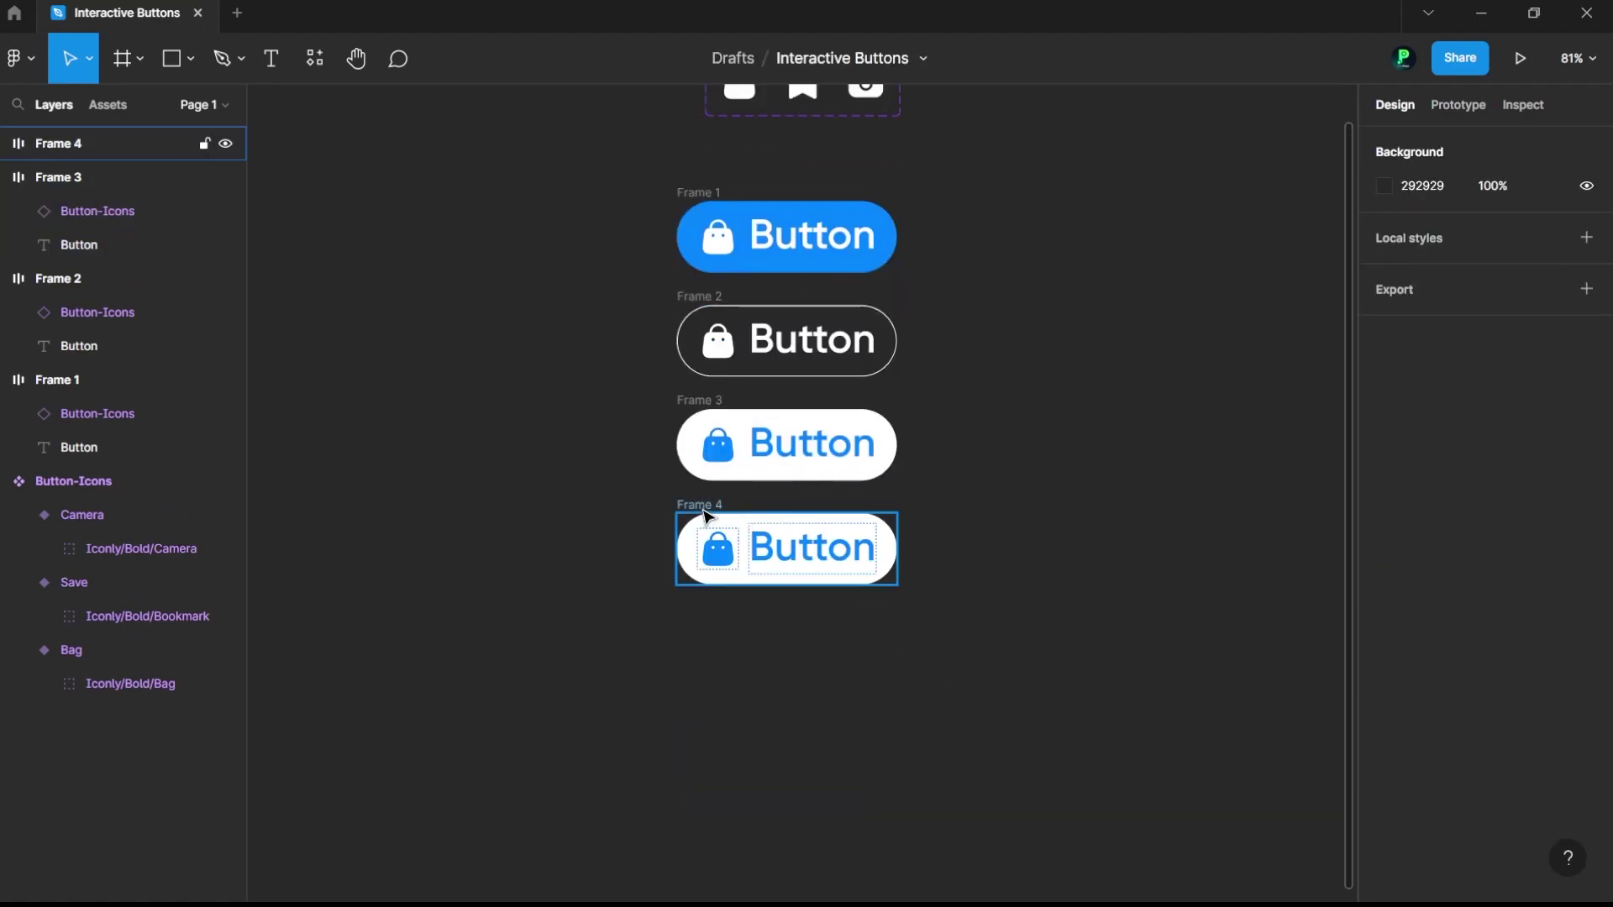
Step: Recolour Frame 4 with a grey 7A7C7E icon and label and a dark grey 393939 fill
left_click(706, 515)
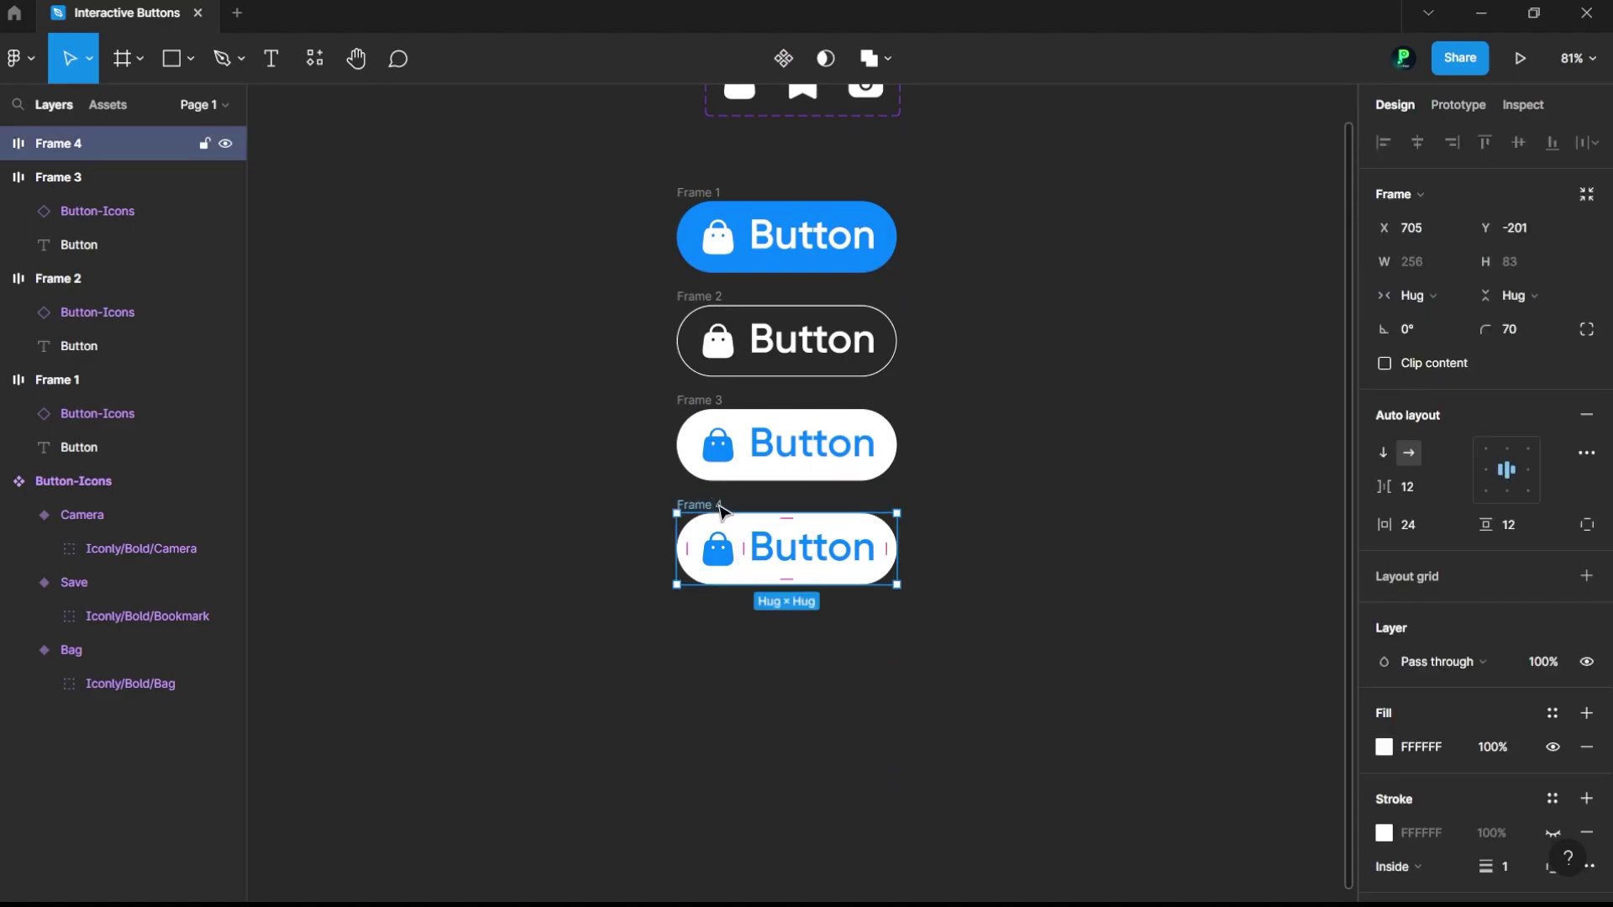
scroll(1512, 639, "down", 3)
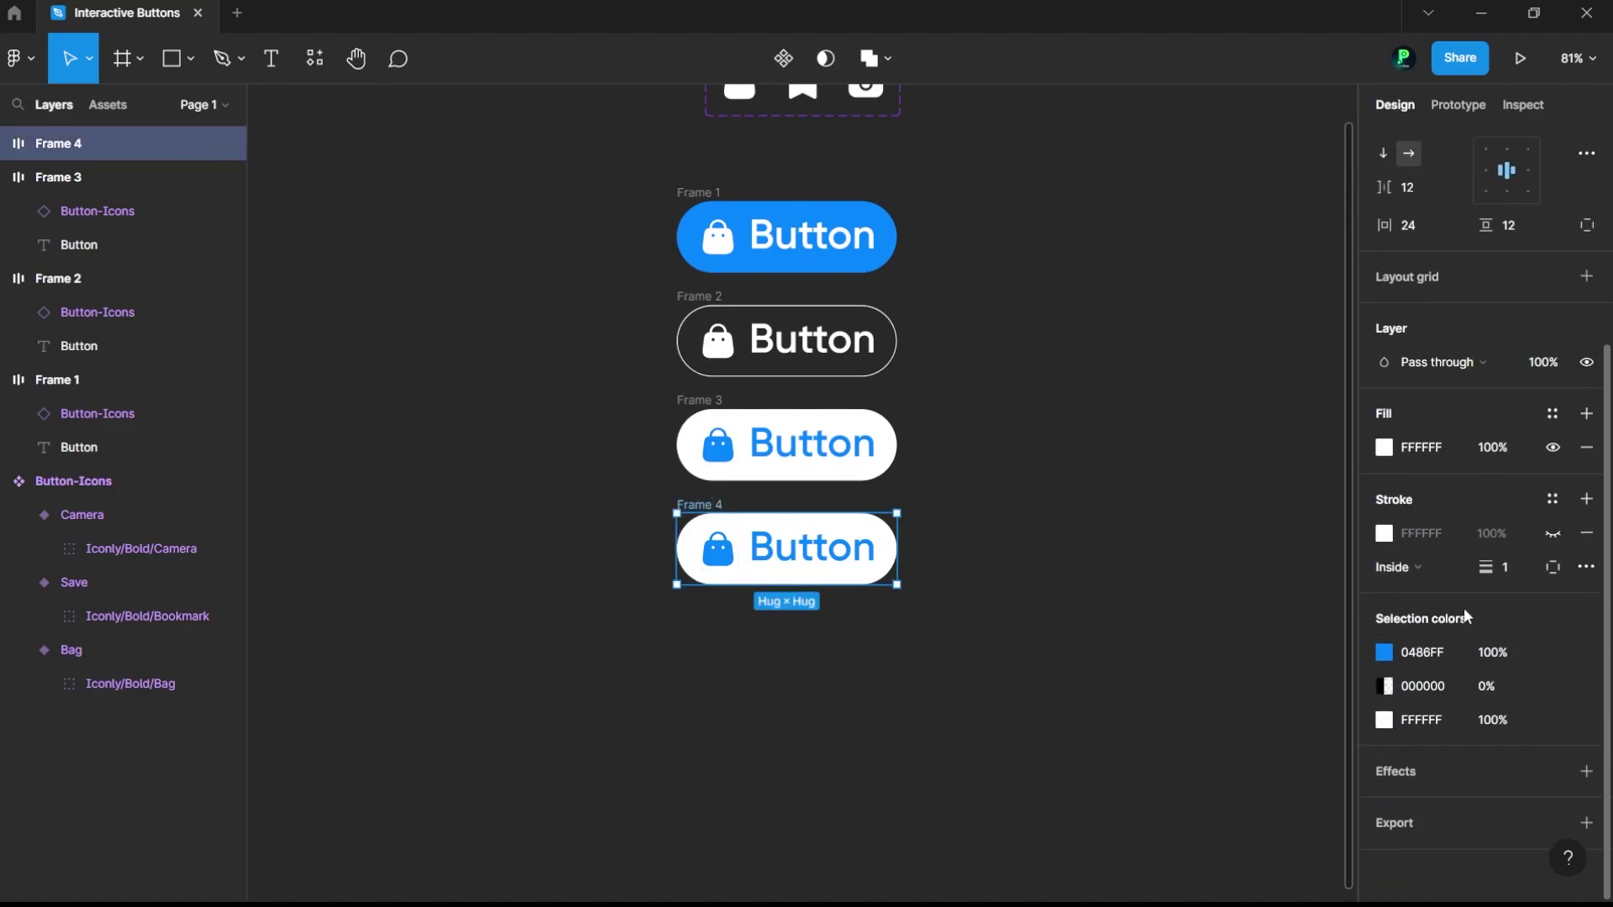
left_click(1385, 652)
left_click_drag(1172, 541, 1050, 587)
left_click(1385, 720)
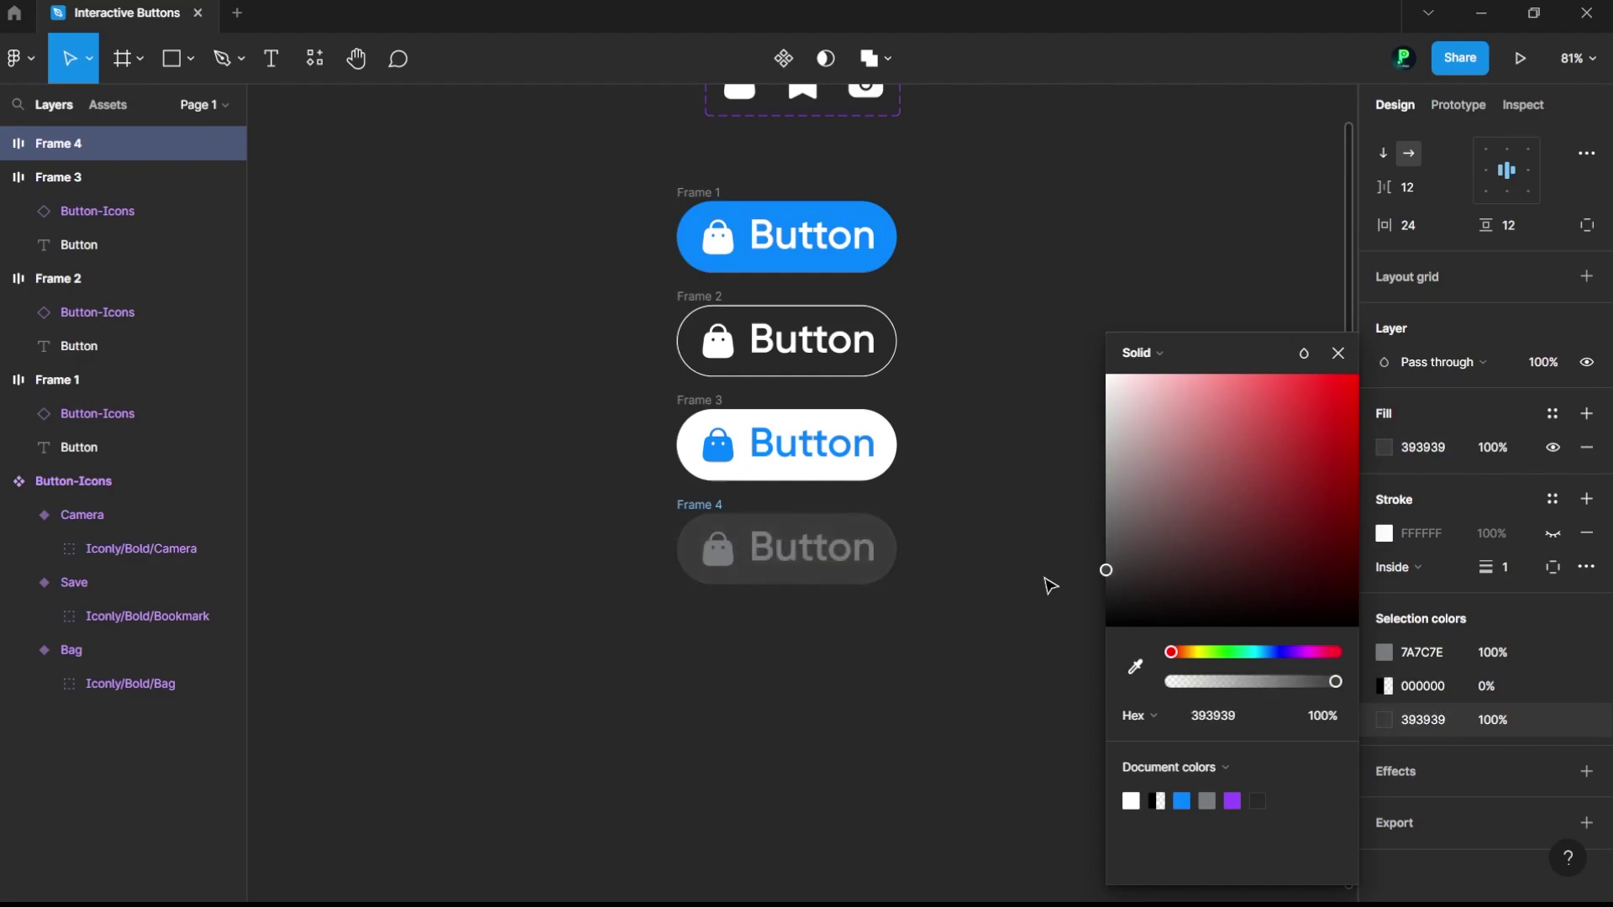
left_click(1050, 580)
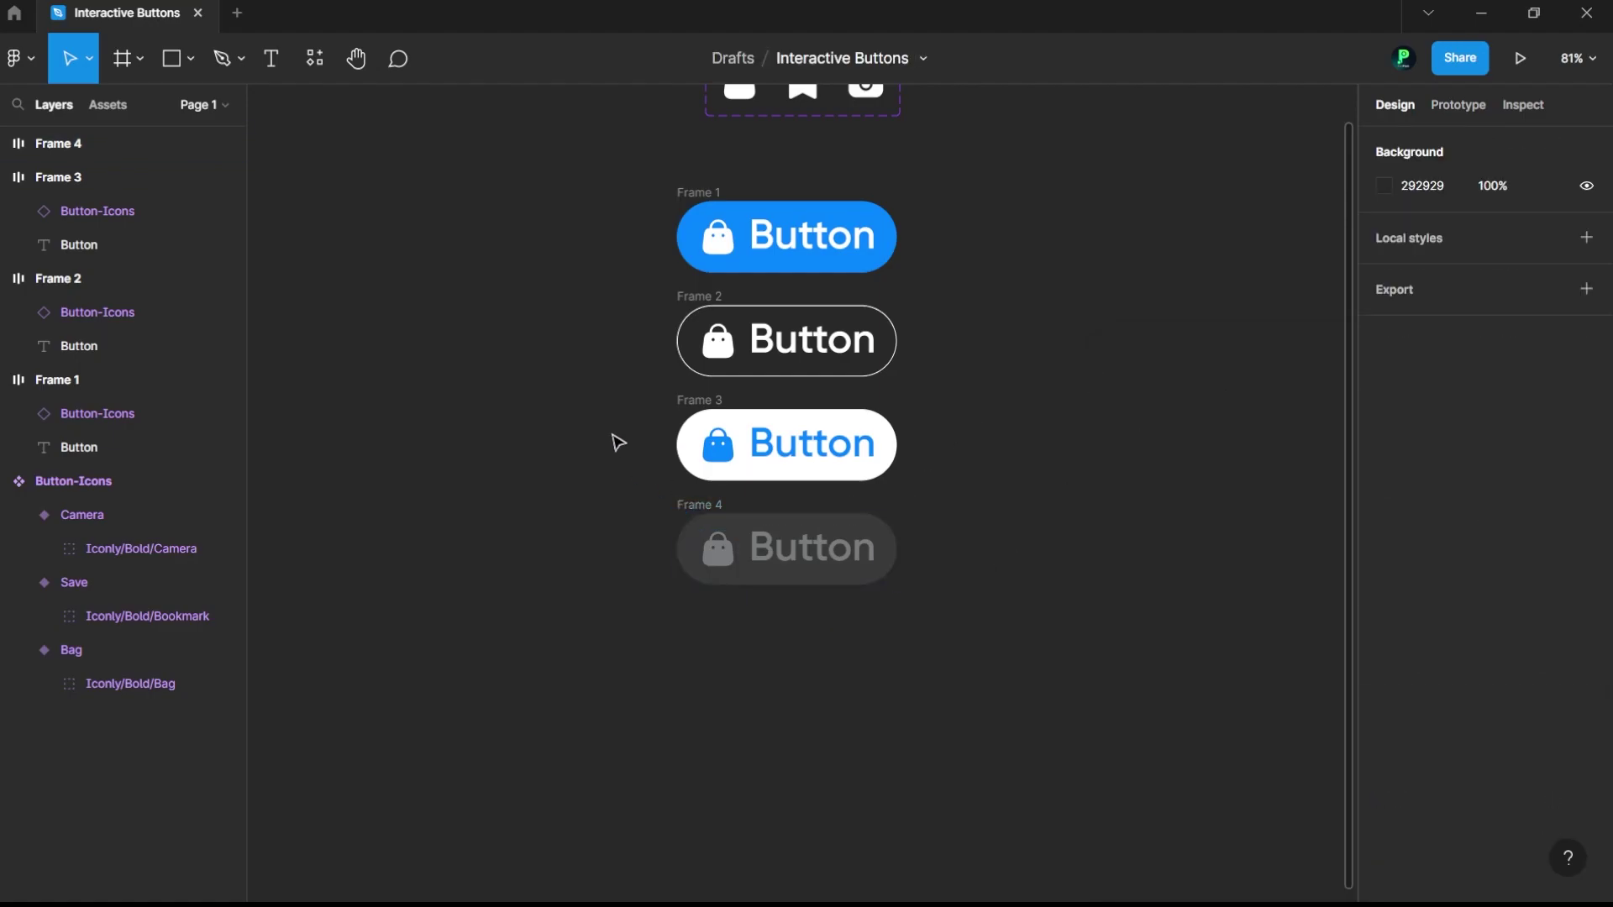
left_click(700, 195)
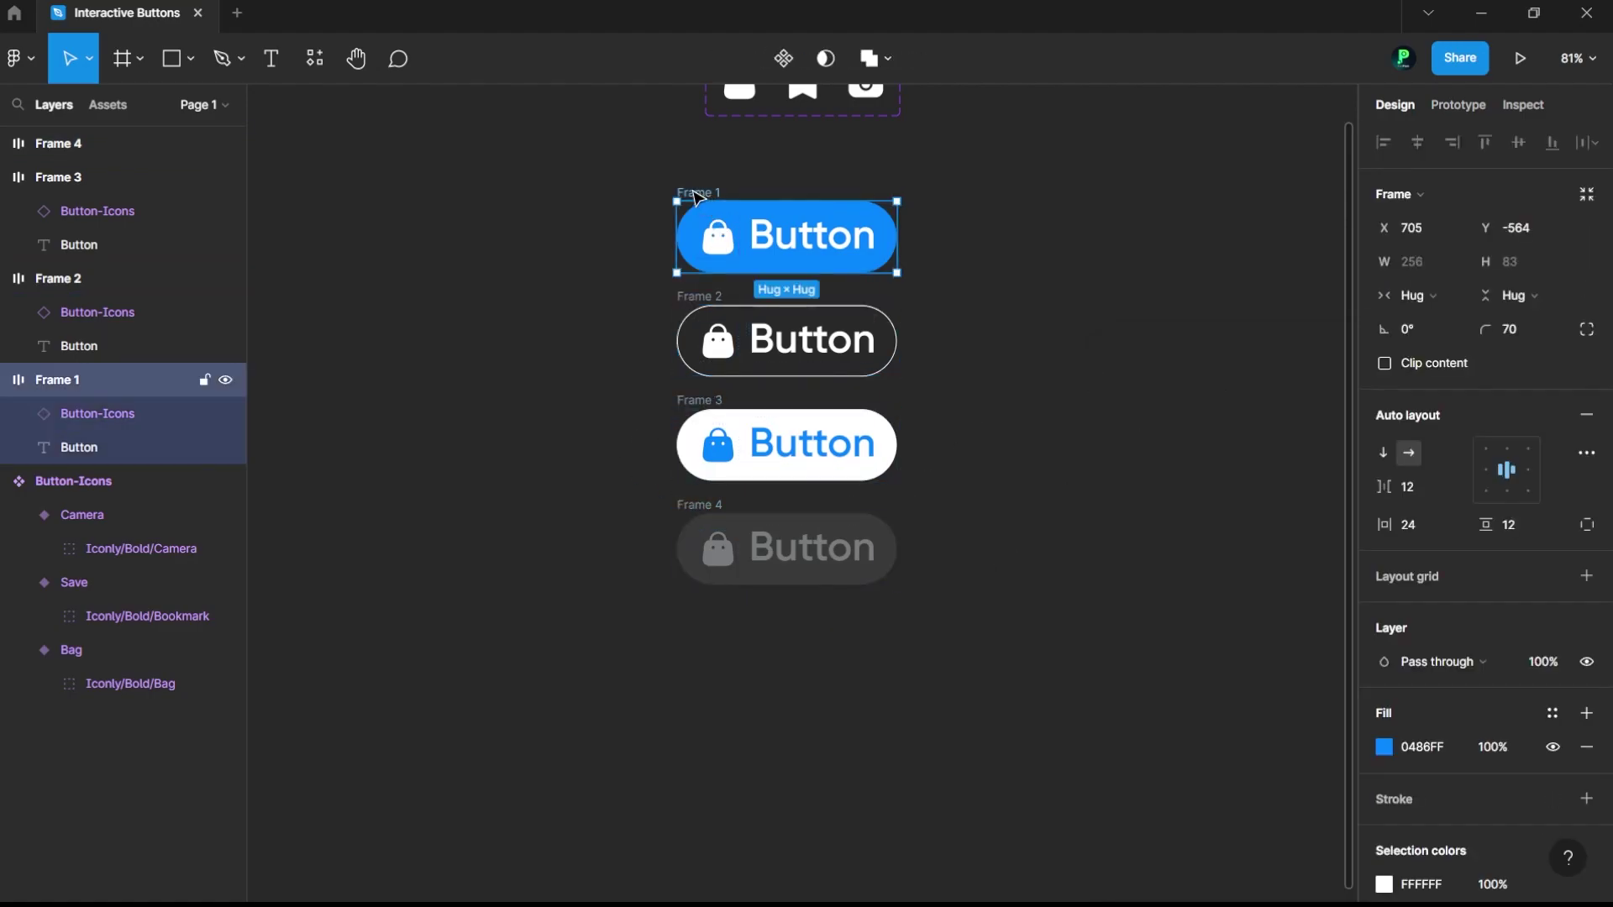
scroll(620, 285, "up", 2)
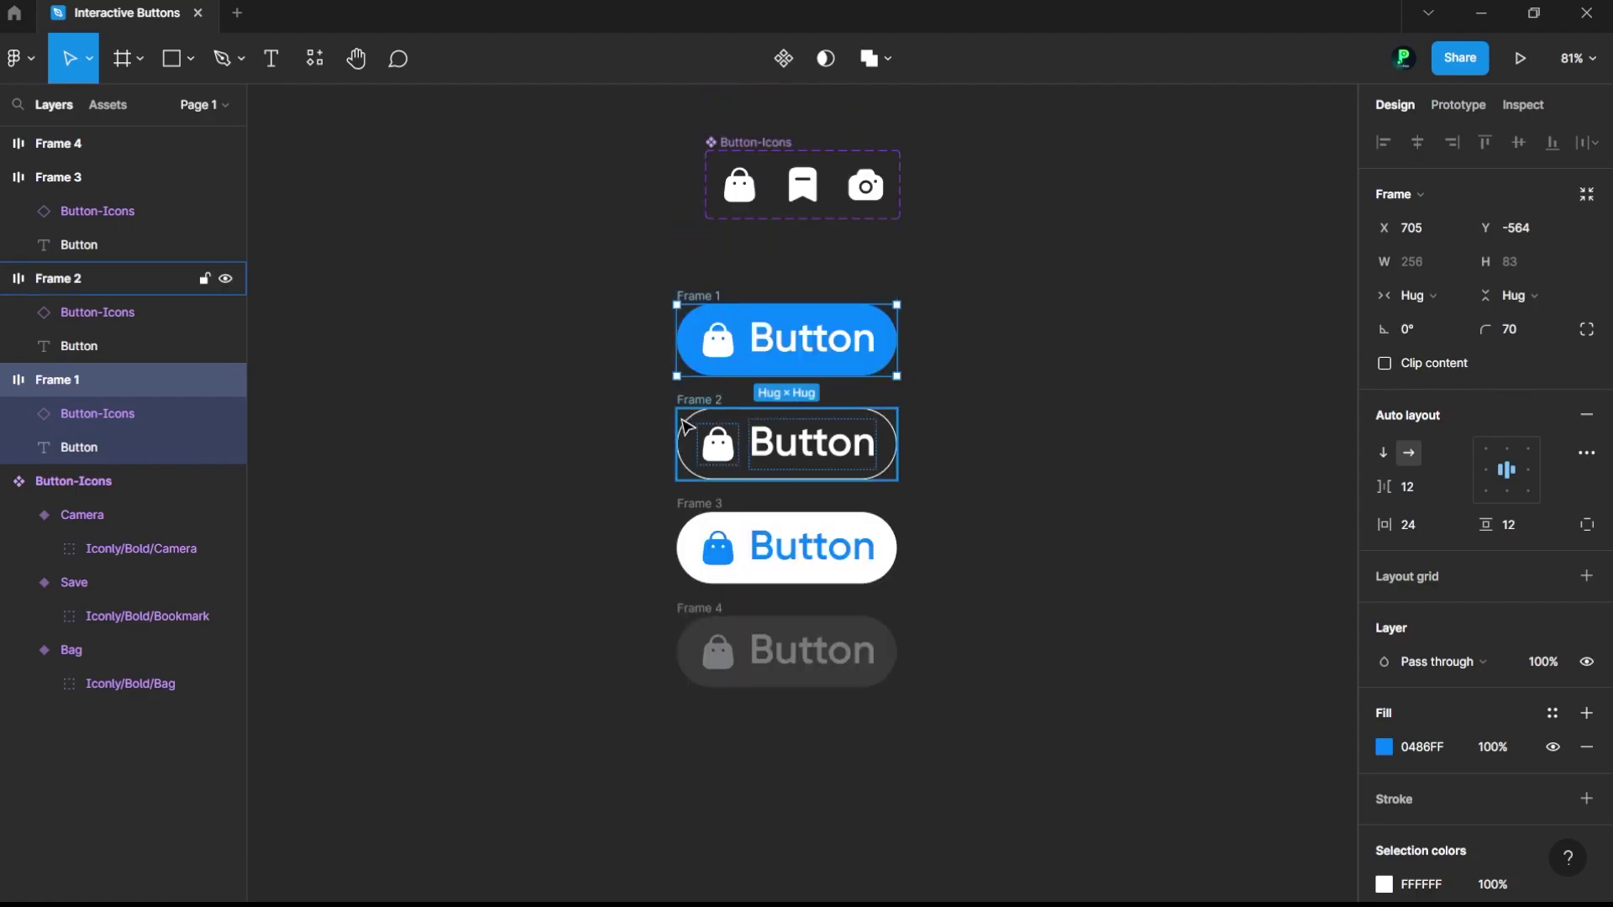
left_click(619, 418)
left_click(720, 311)
left_click(715, 414)
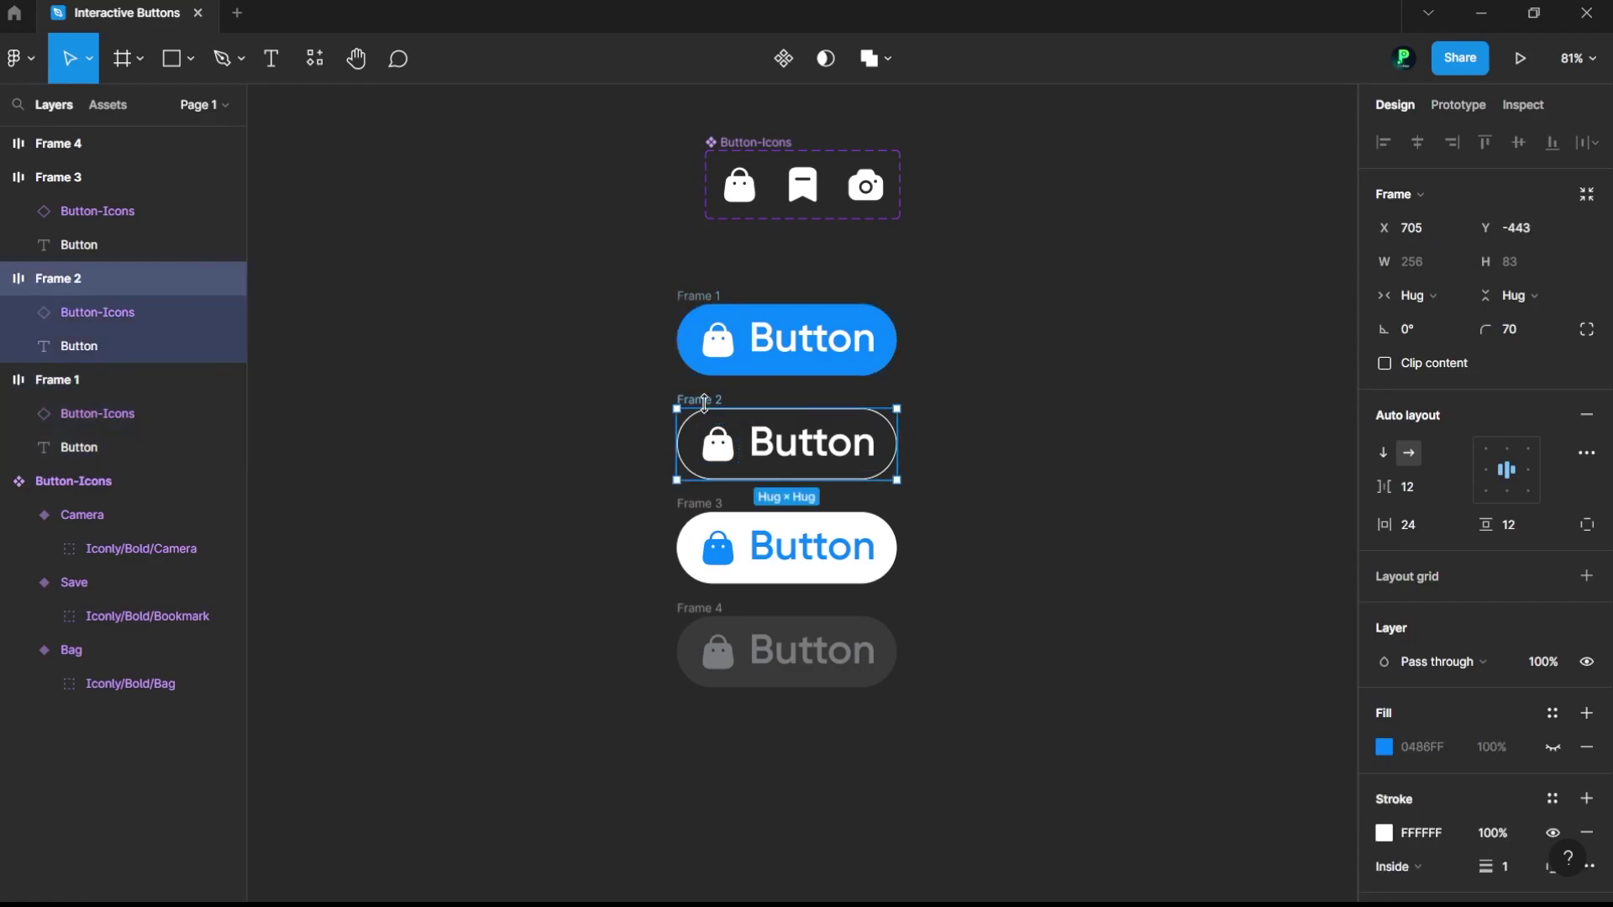
left_click(1317, 493)
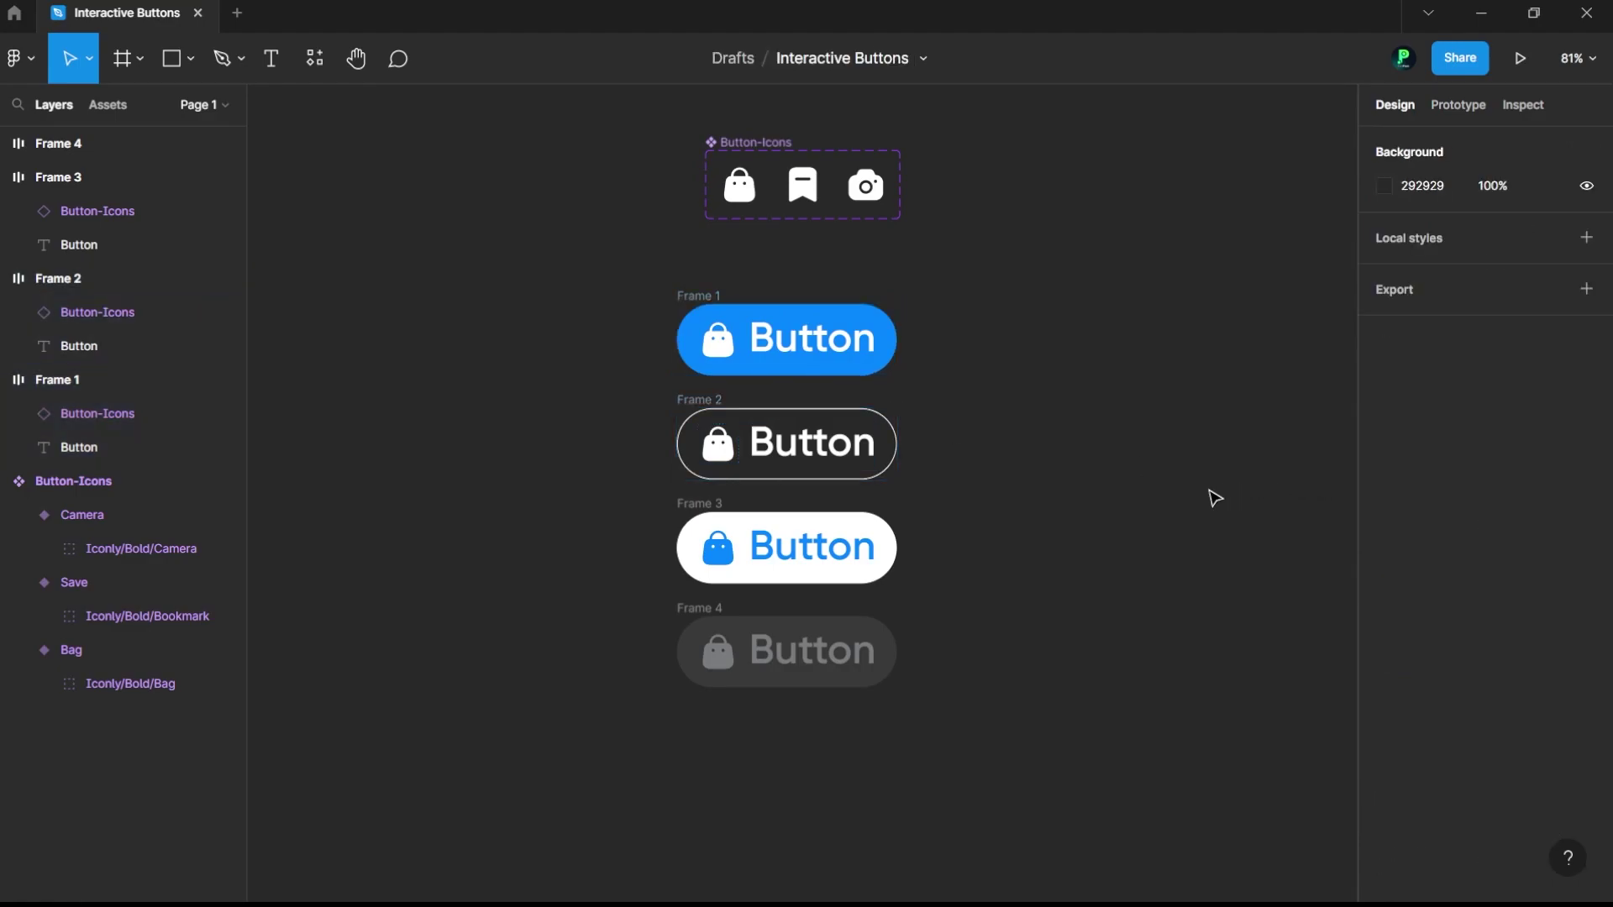
left_click_drag(602, 265, 958, 740)
left_click(991, 626)
left_click_drag(935, 272, 646, 747)
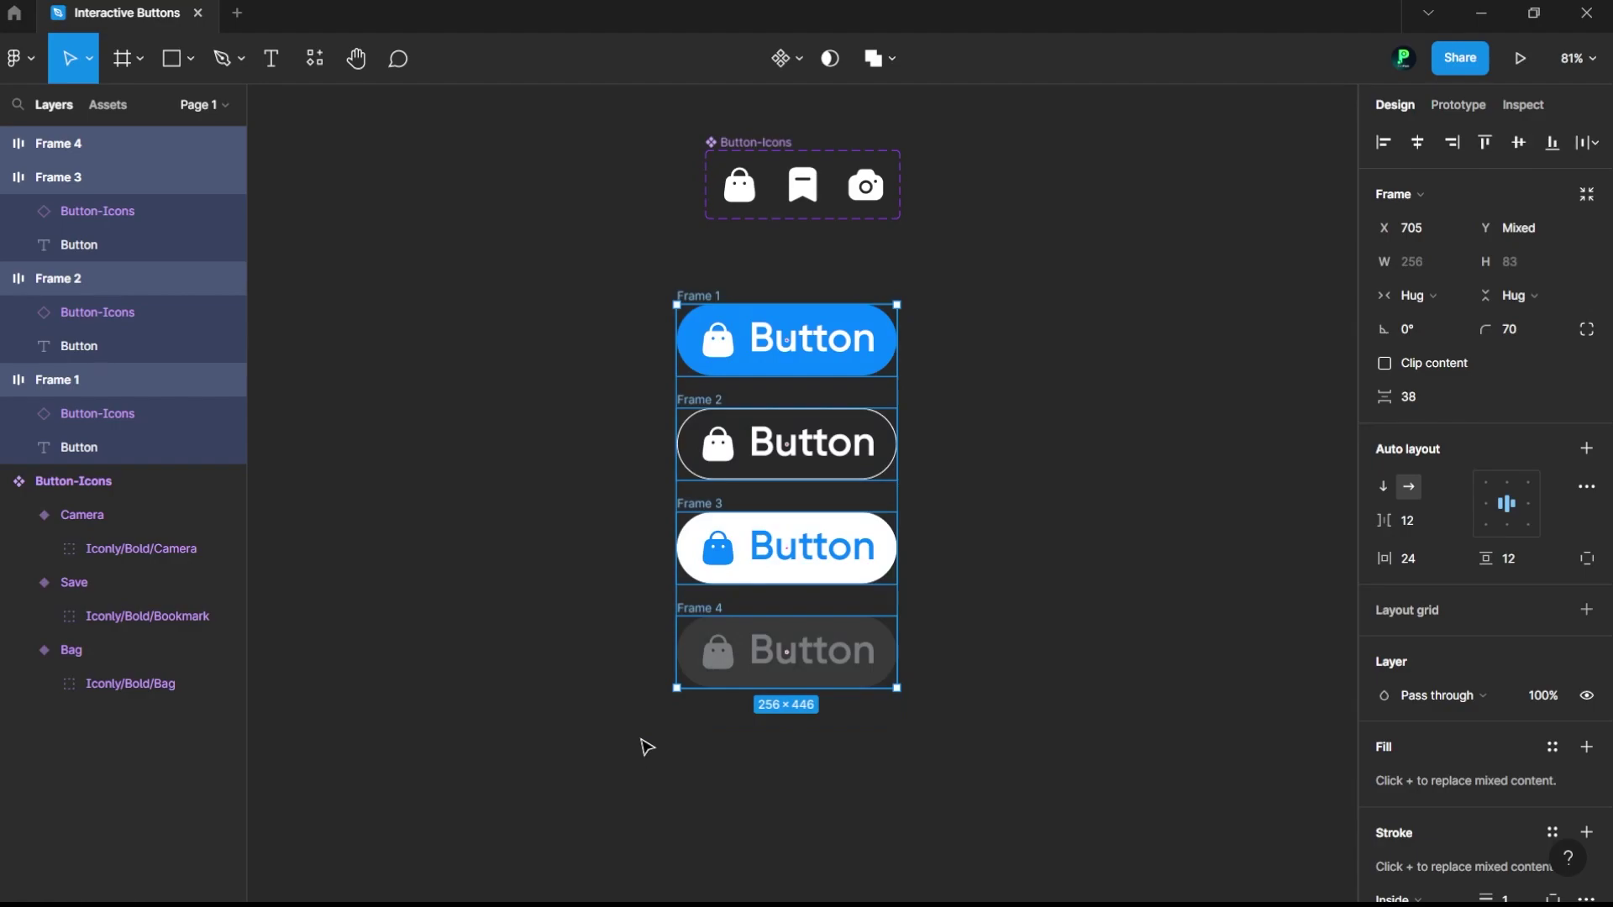
left_click(647, 747)
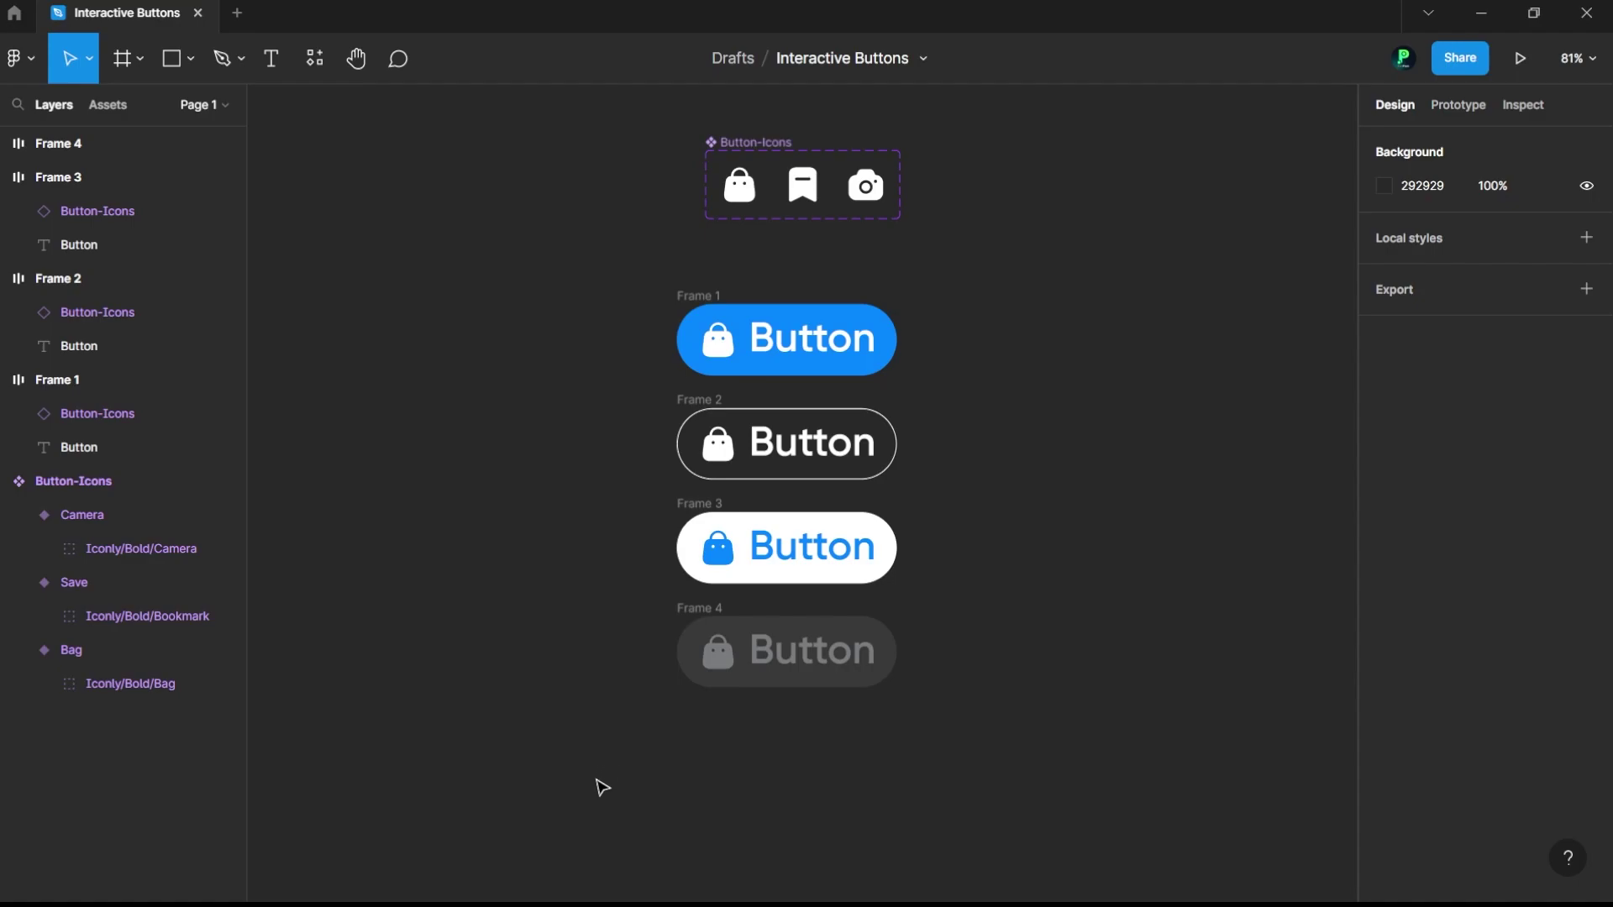
left_click_drag(595, 778, 504, 897)
left_click(974, 284)
left_click(705, 773)
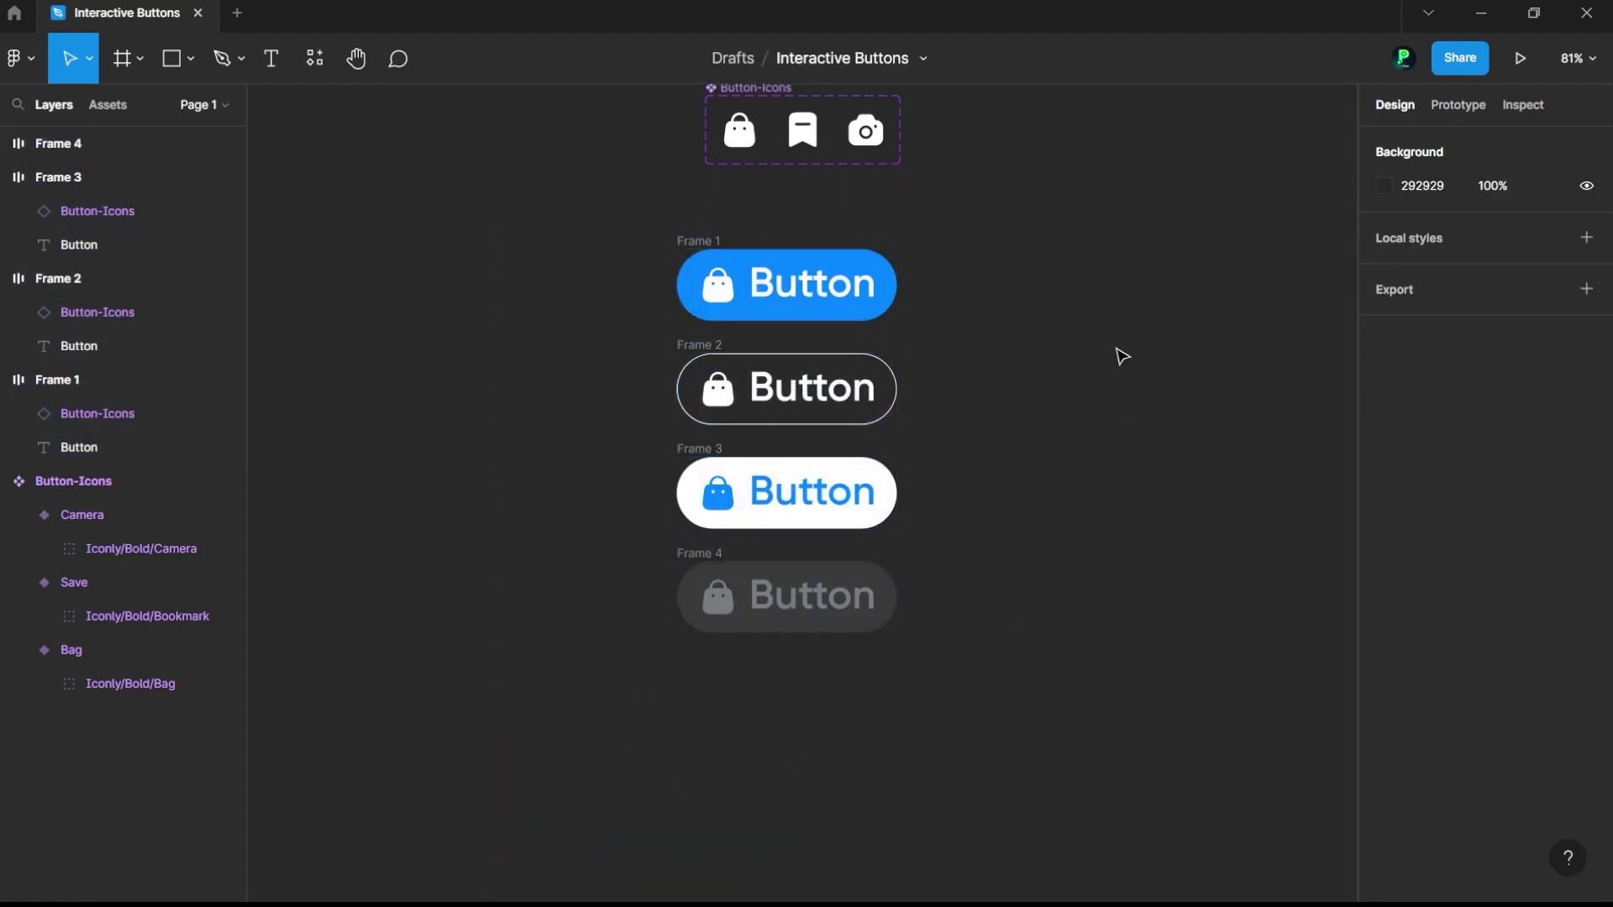
Step: Turn Frames 1–4 into components, combine them as variants, and name the set 'Buttons'
left_click_drag(630, 202, 991, 749)
left_click(787, 58)
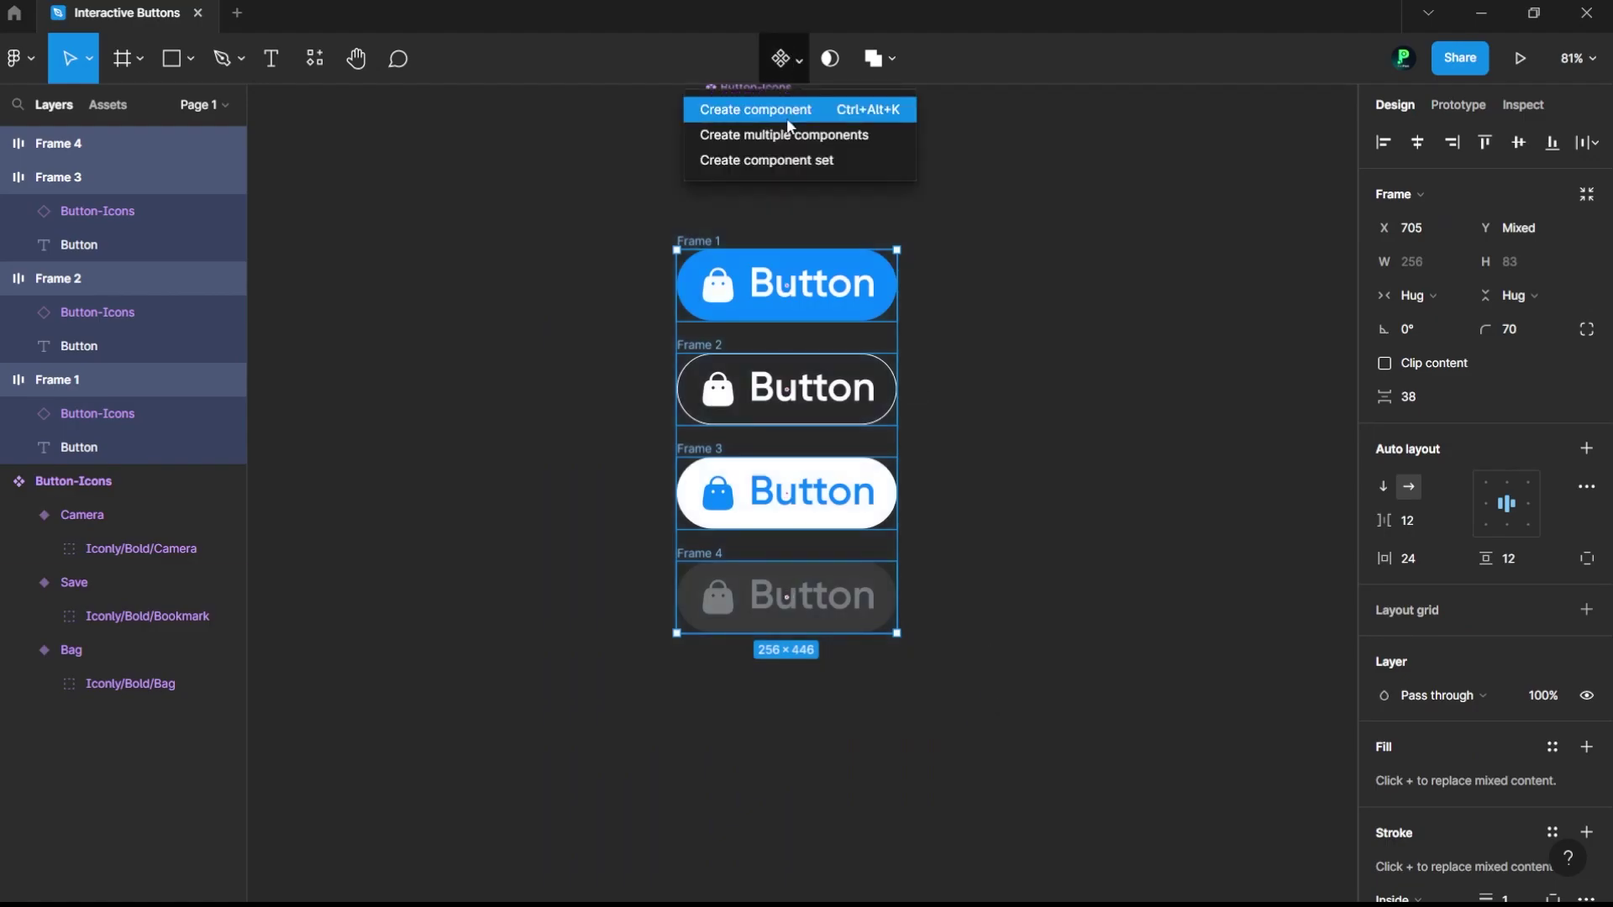
left_click(791, 135)
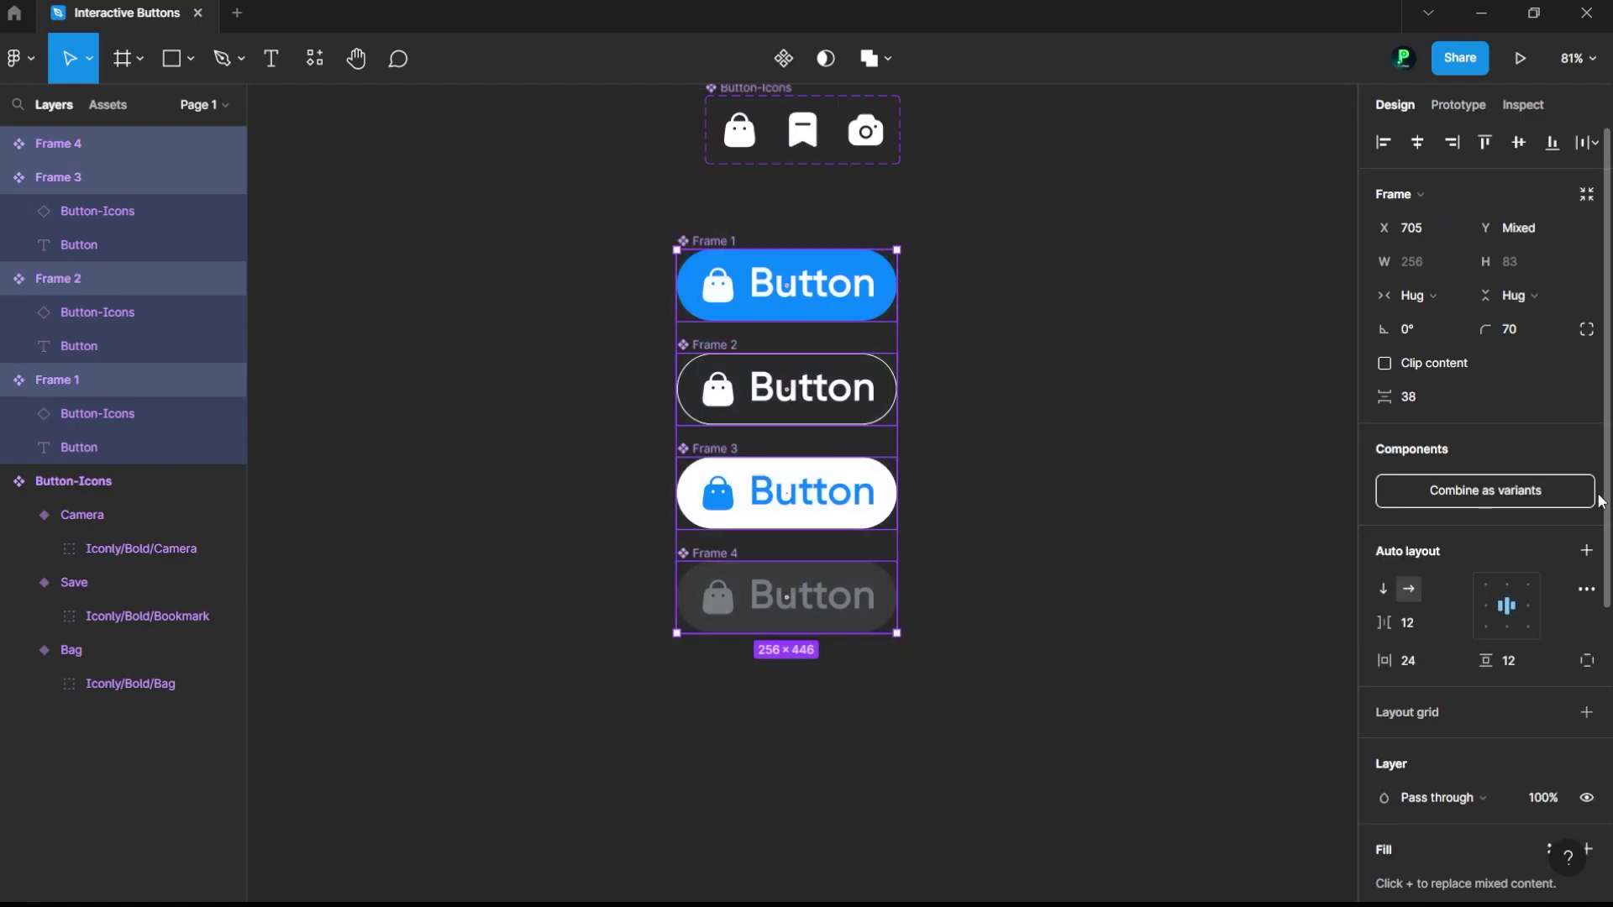
left_click(1509, 499)
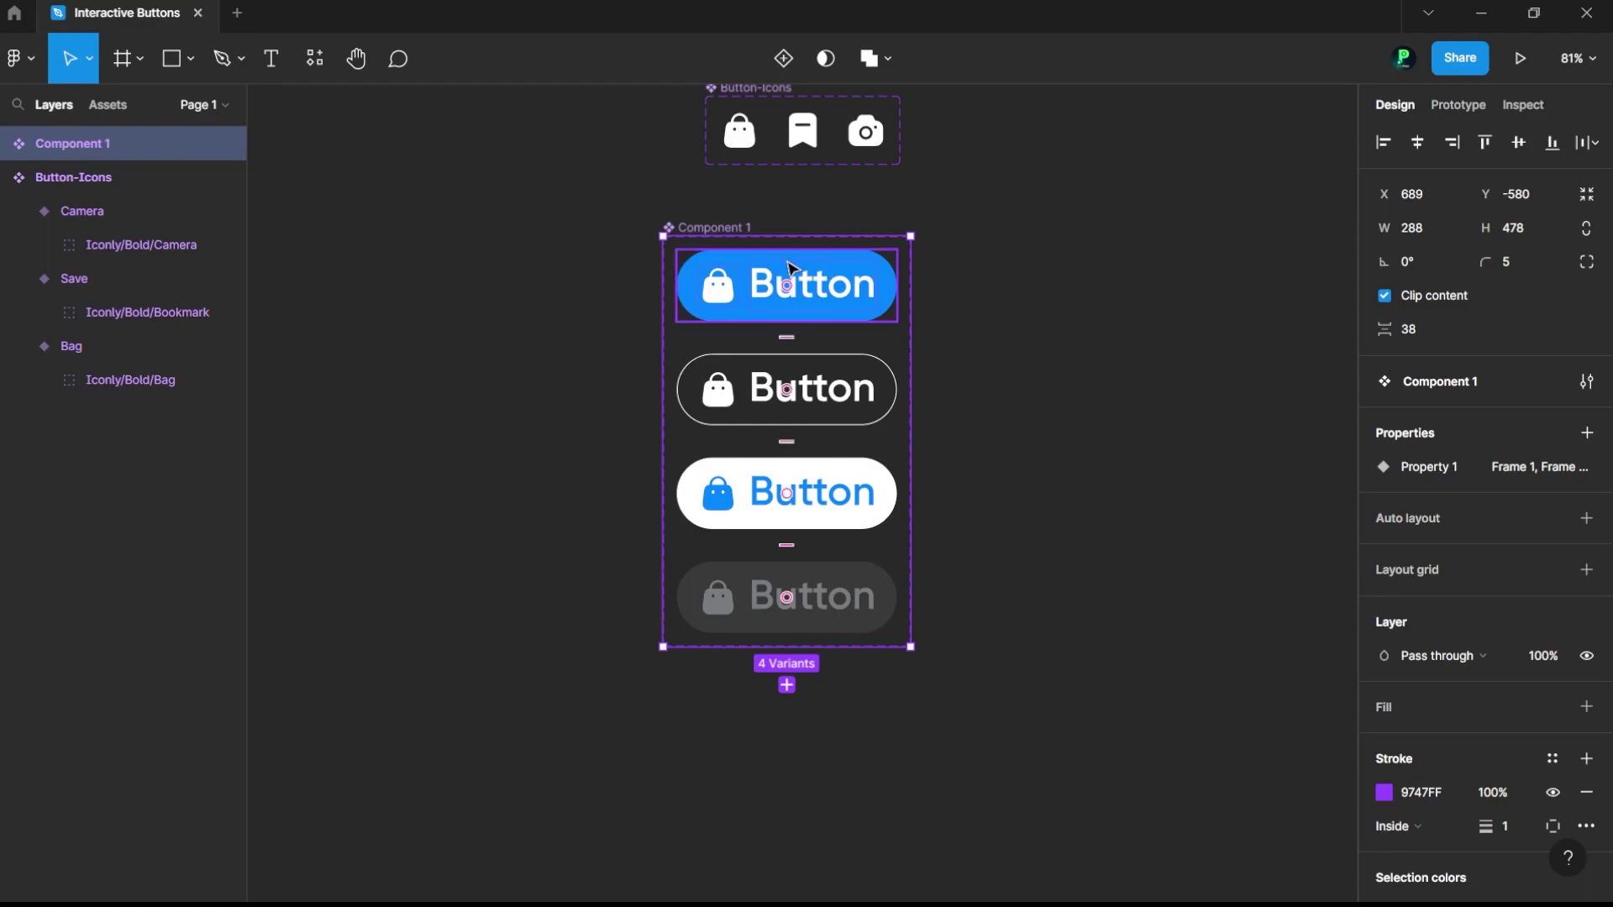
double_click(716, 227)
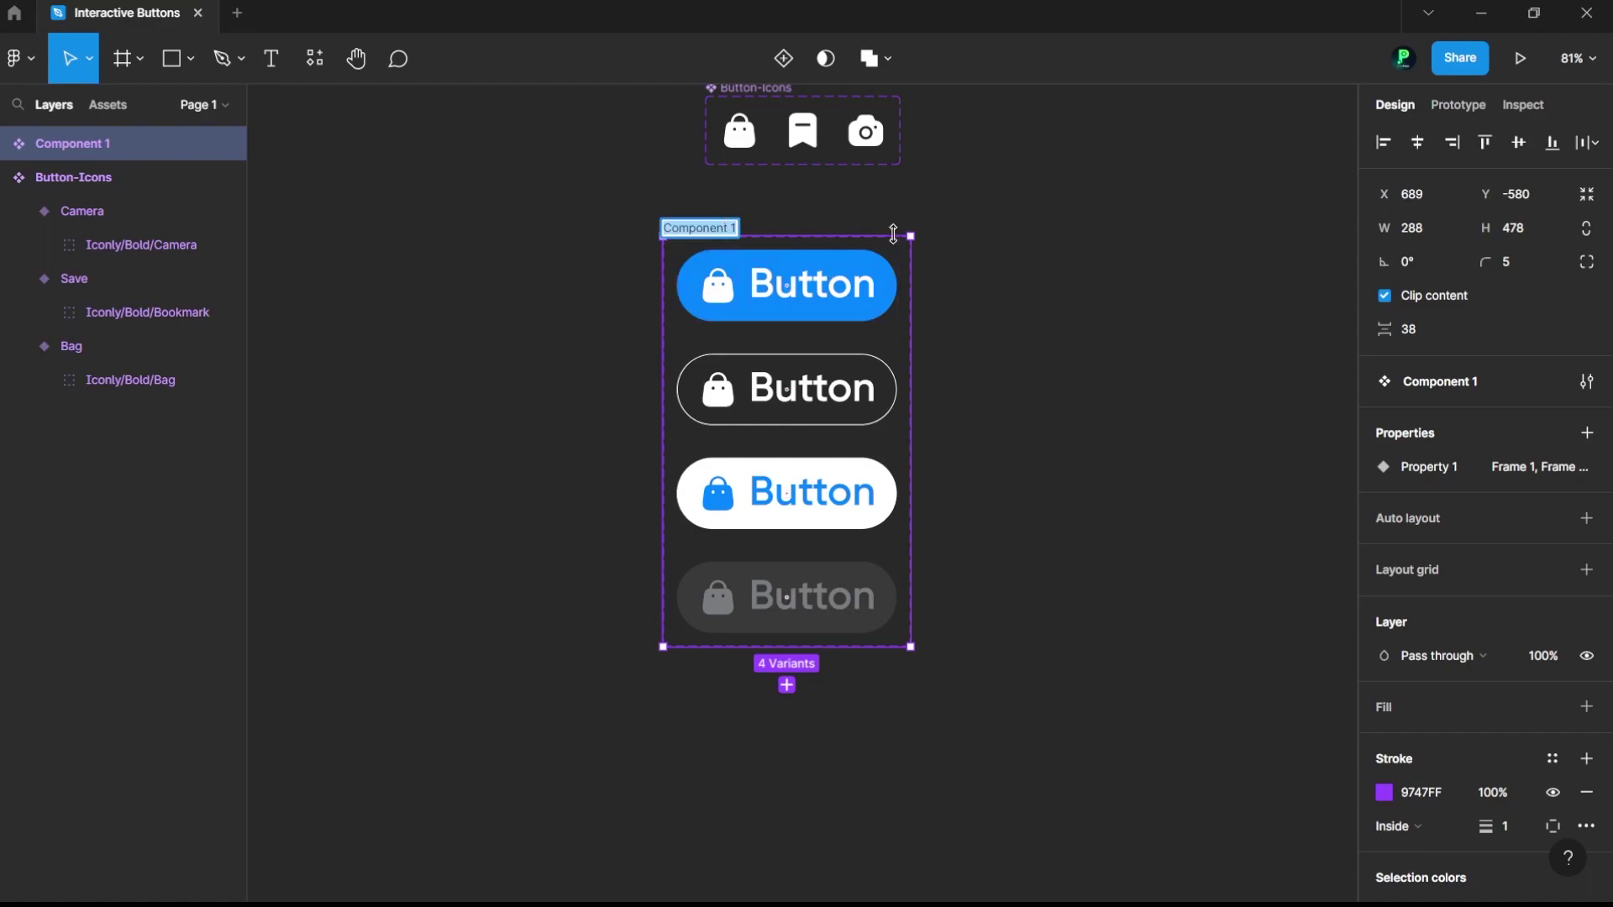
type("Buttons")
key("Return")
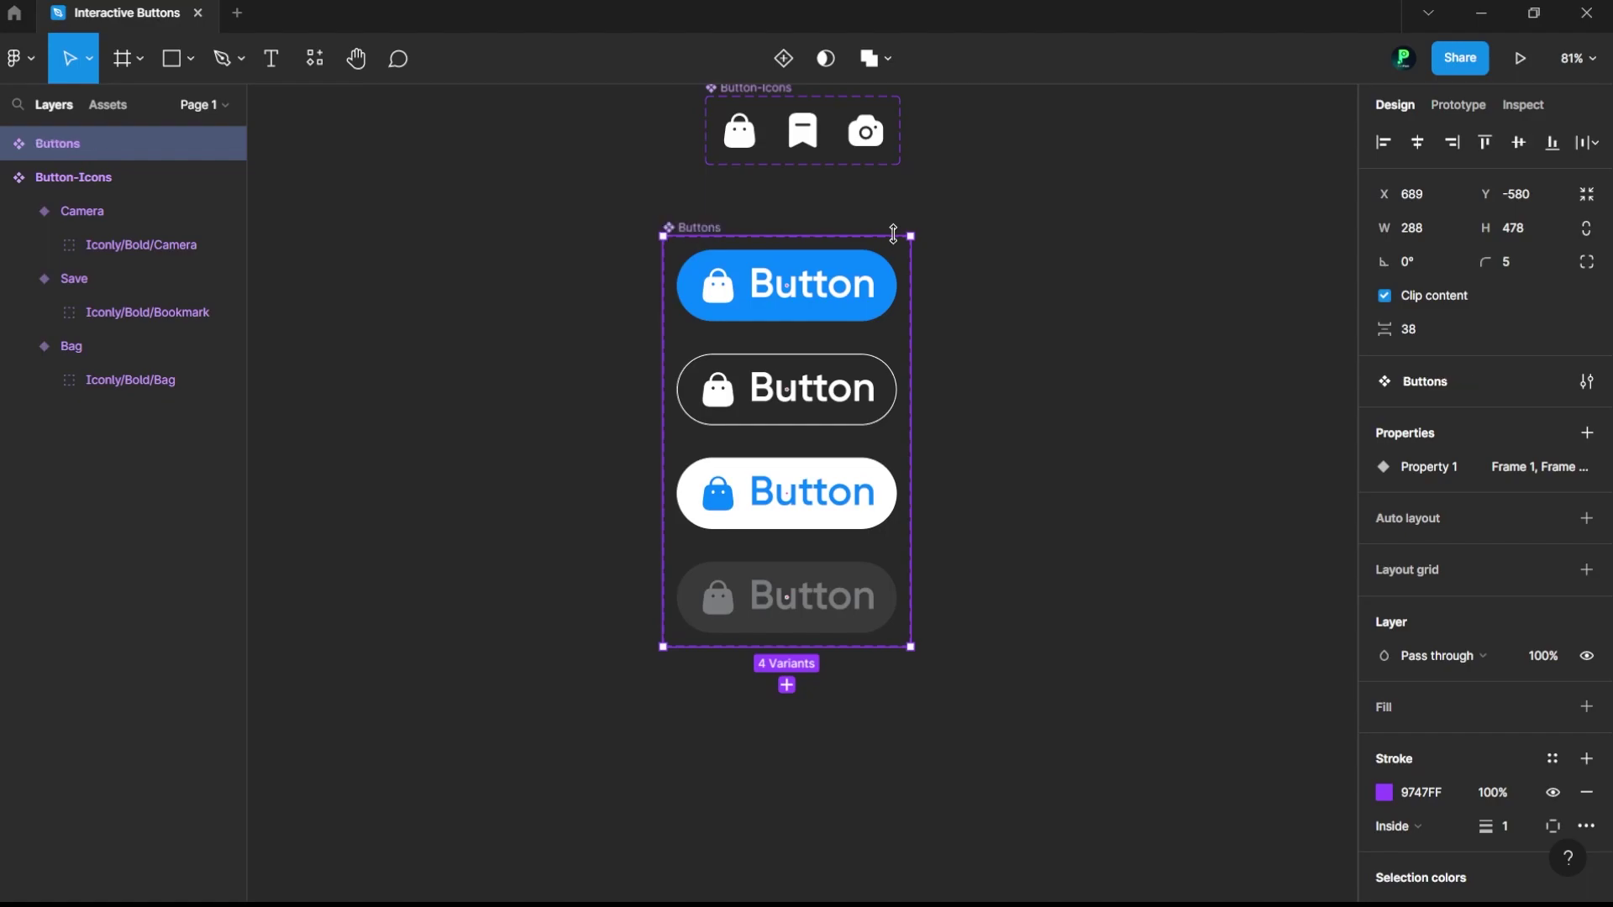
Step: Name the grey bottom variant Disabled and the blue top variant Primary
double_click(836, 277)
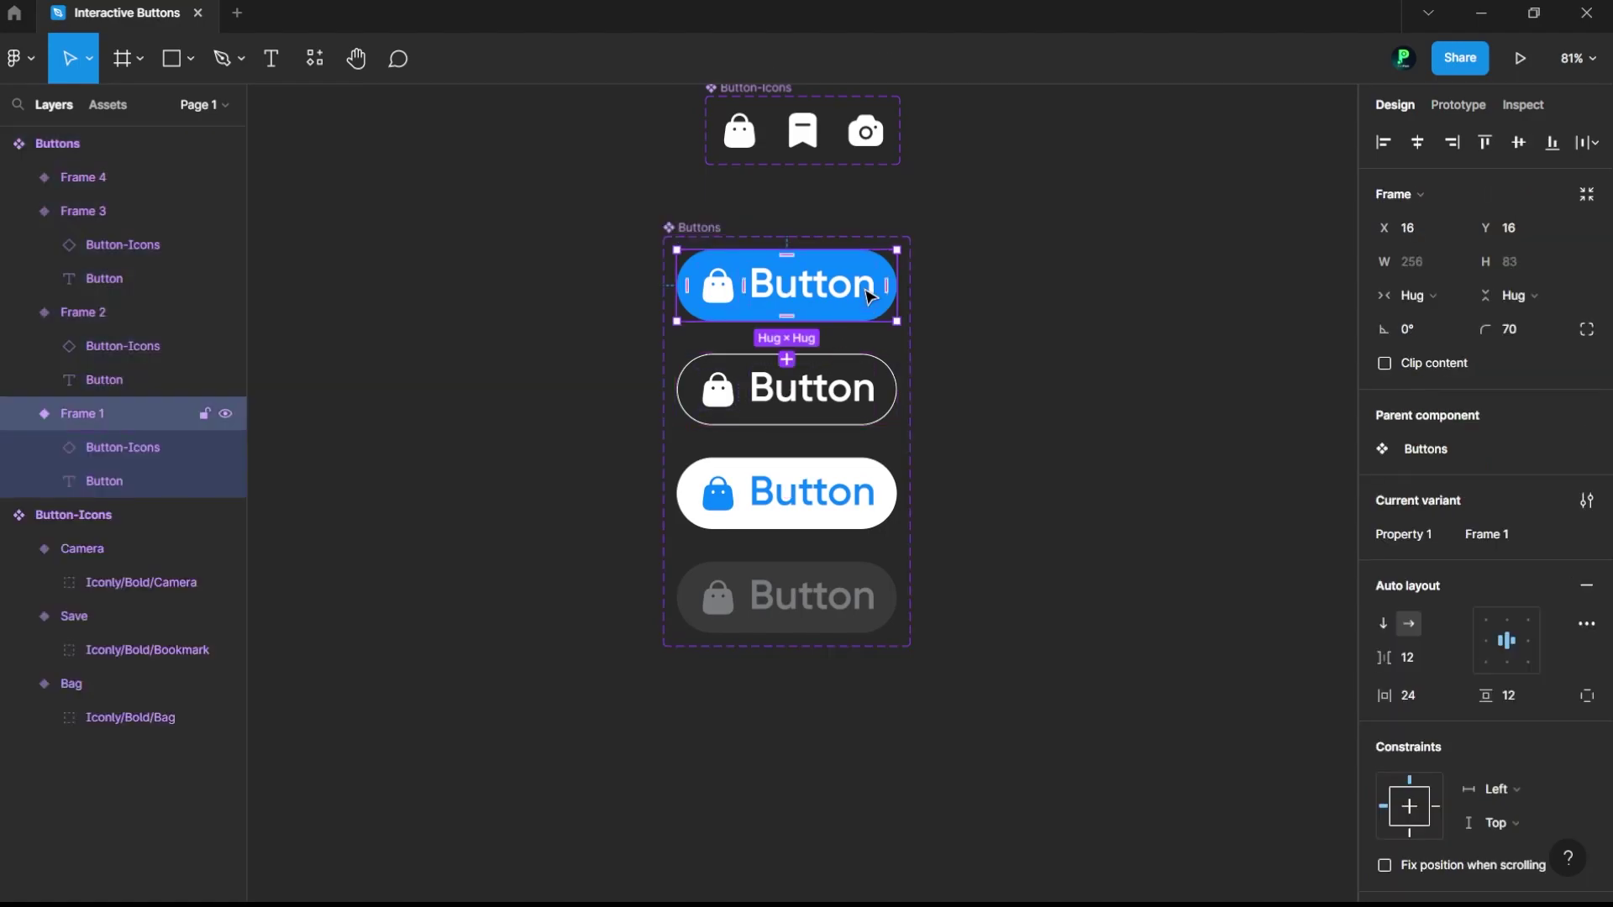
left_click(862, 382)
left_click(862, 483)
left_click(841, 590)
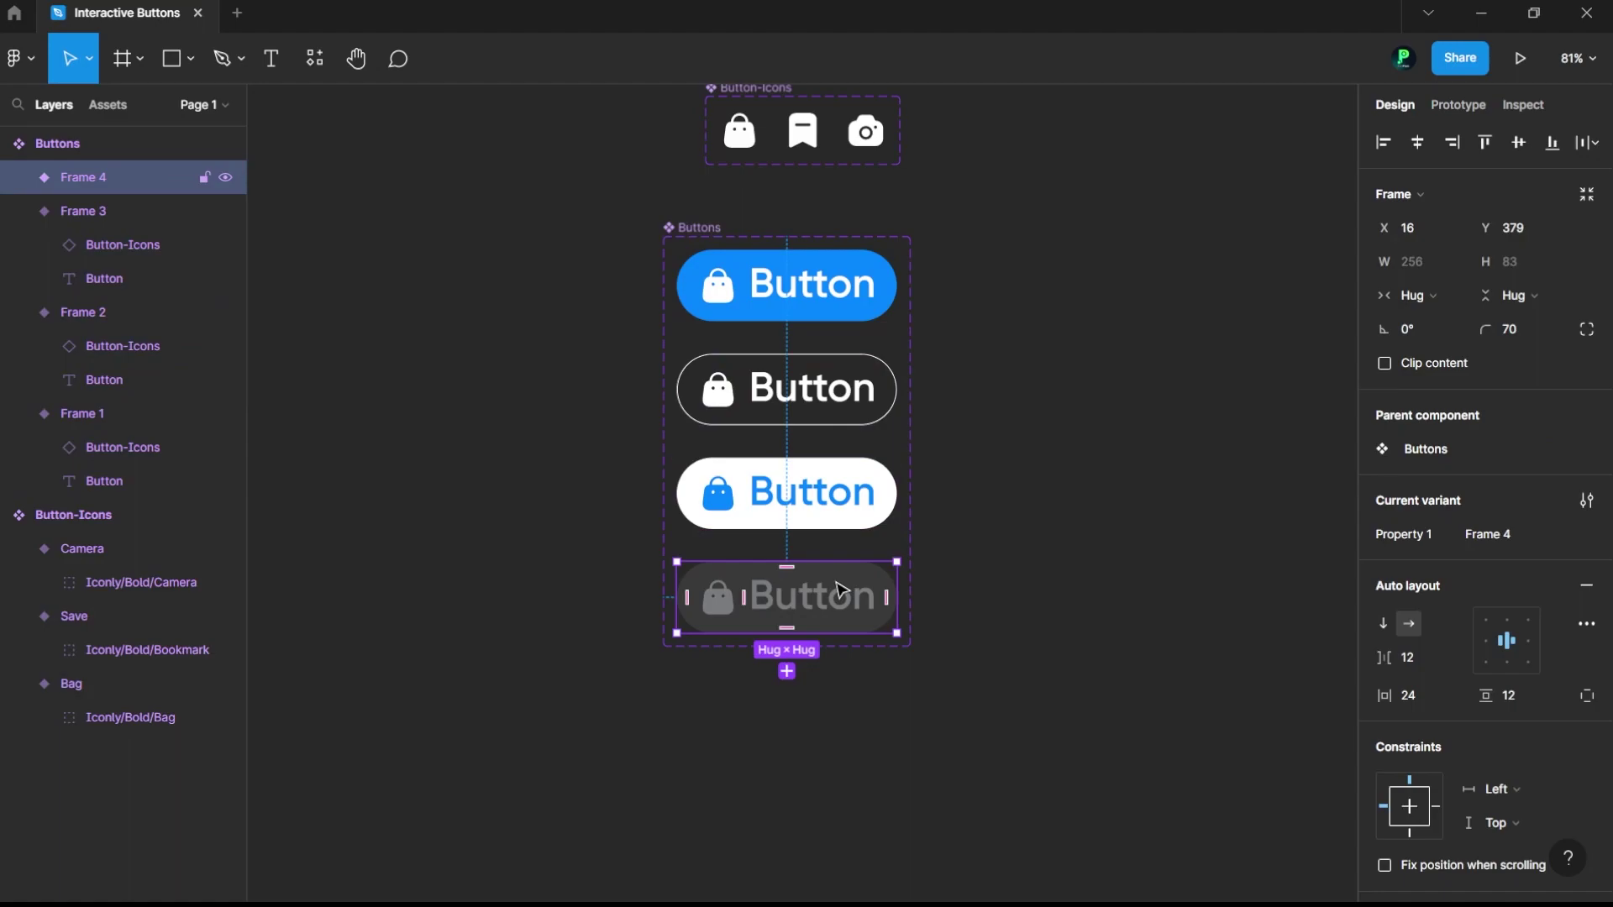
left_click(1505, 547)
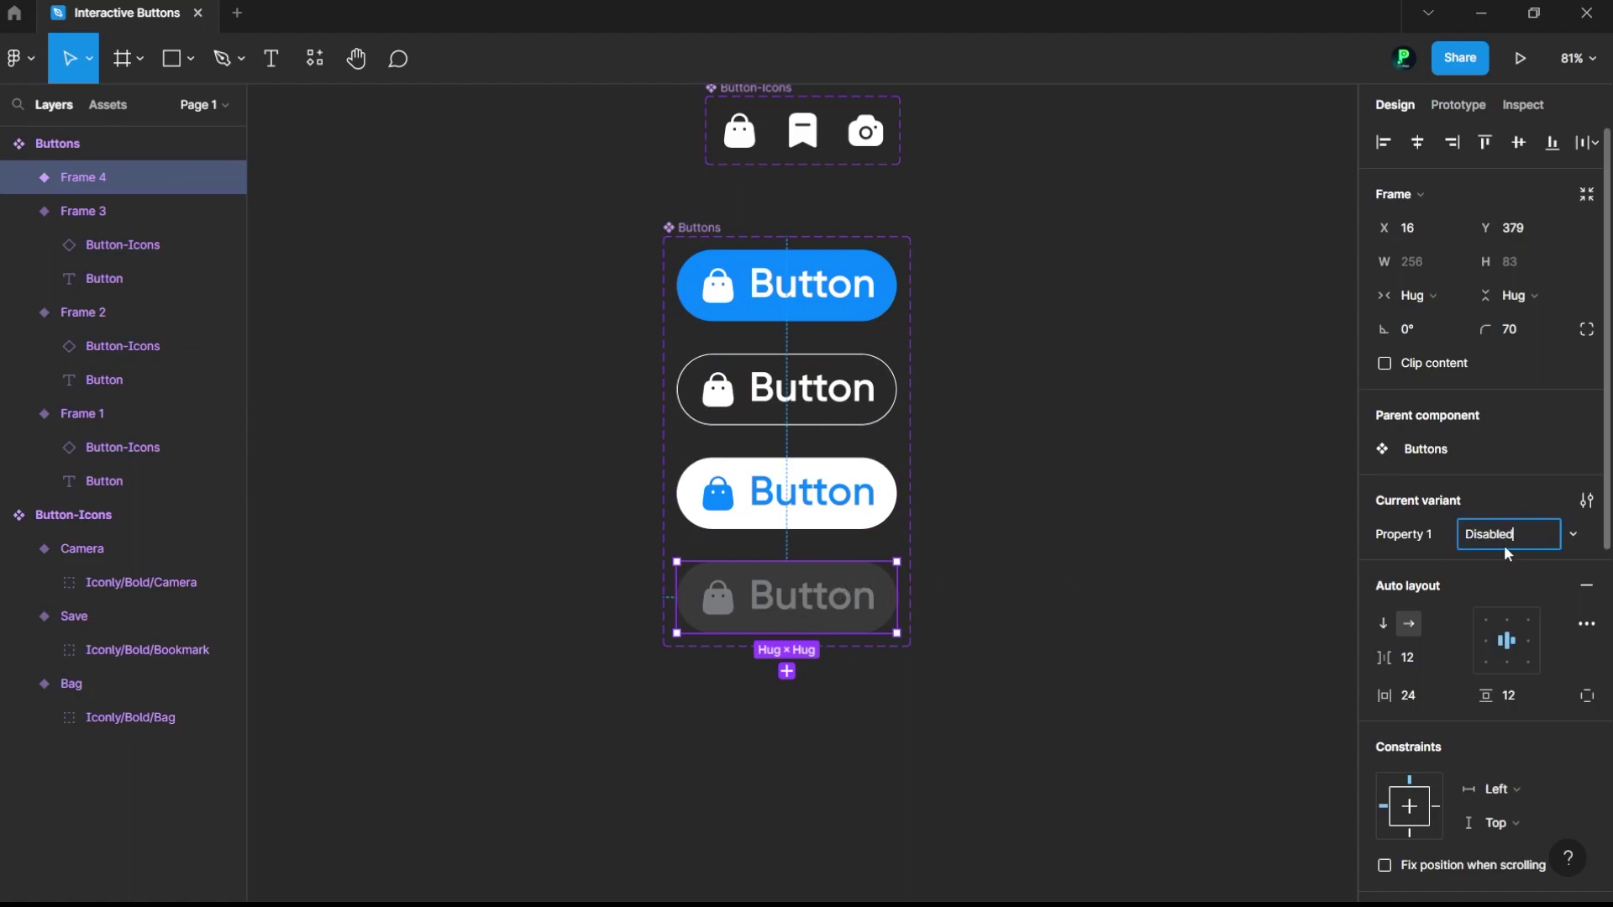
key("Return")
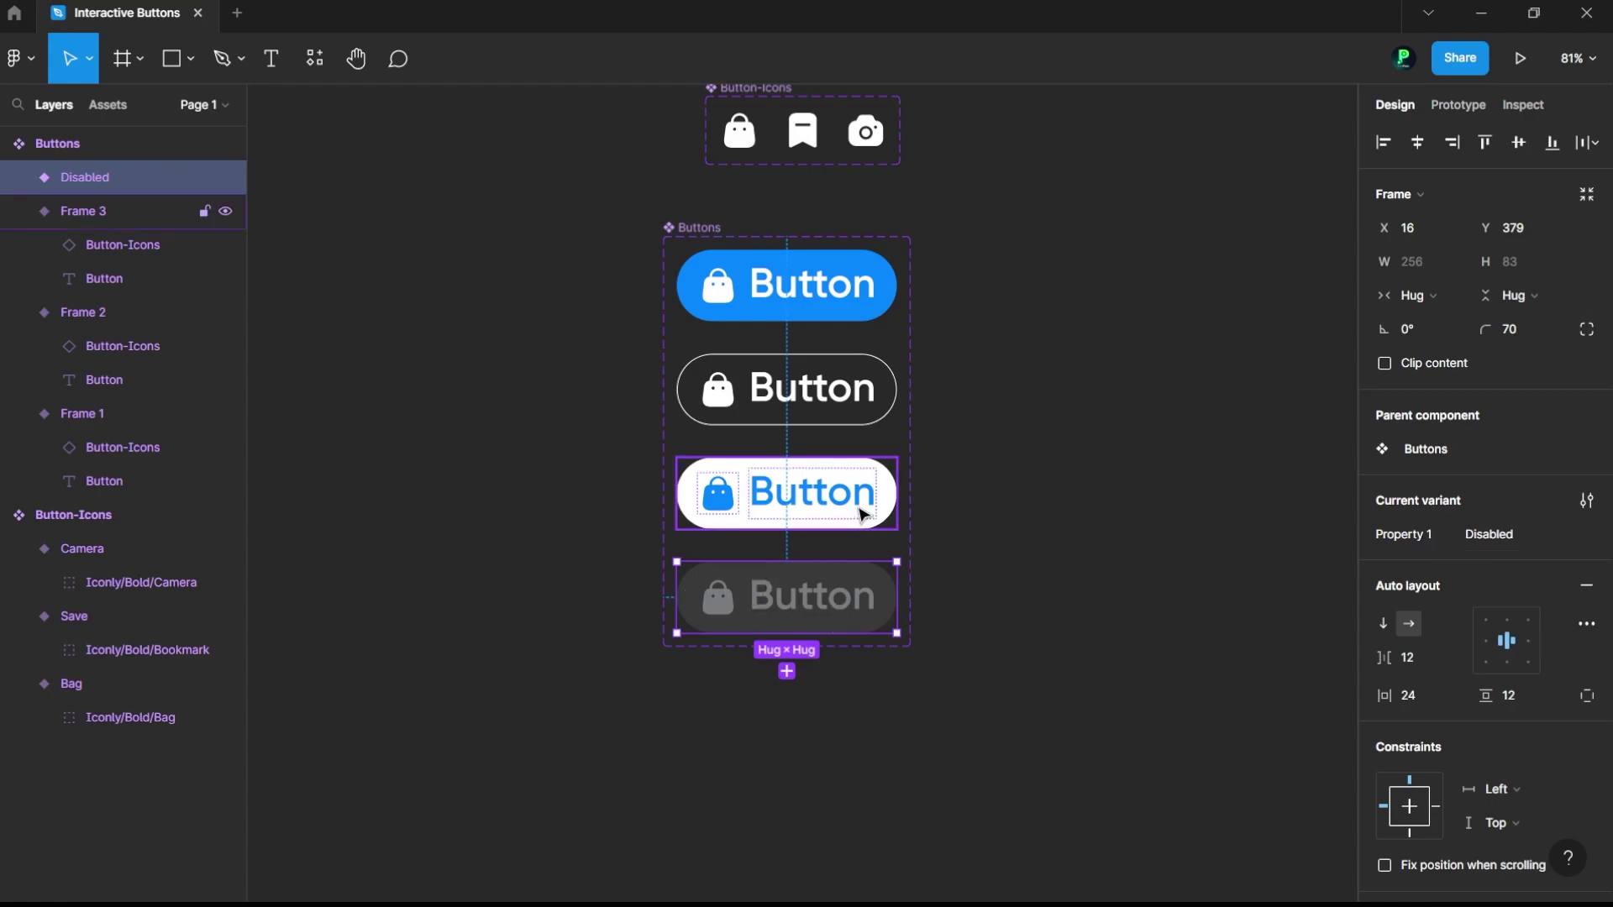
left_click(857, 298)
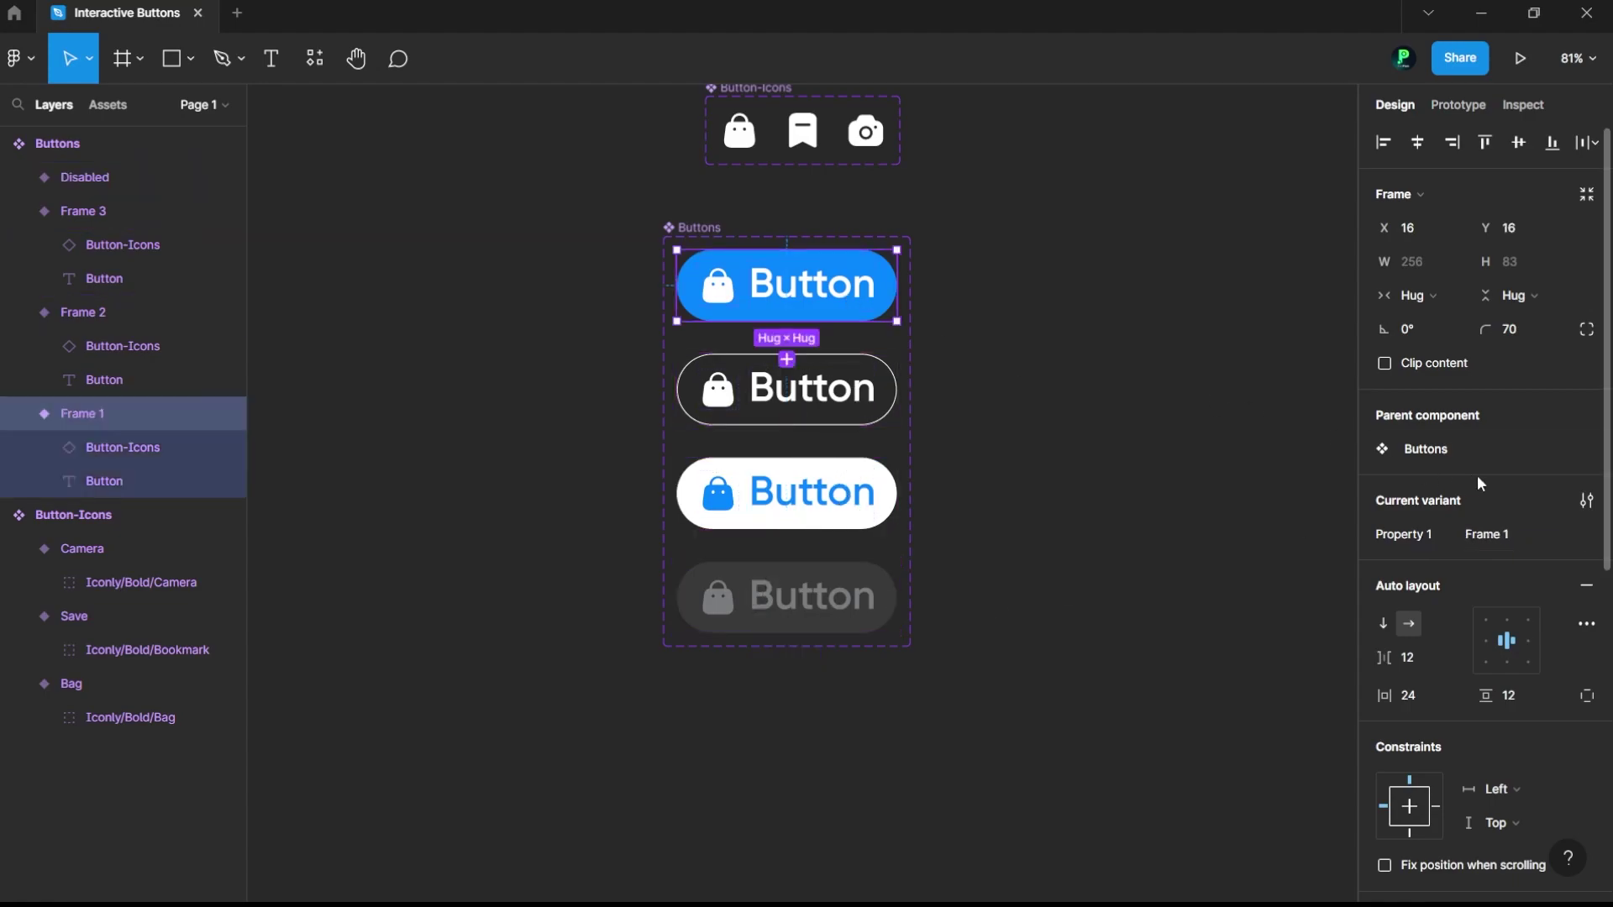
left_click(1507, 536)
type("Primary")
key("Return")
Step: Name the white third variant Secondary and the outlined second variant Outline
left_click(894, 508)
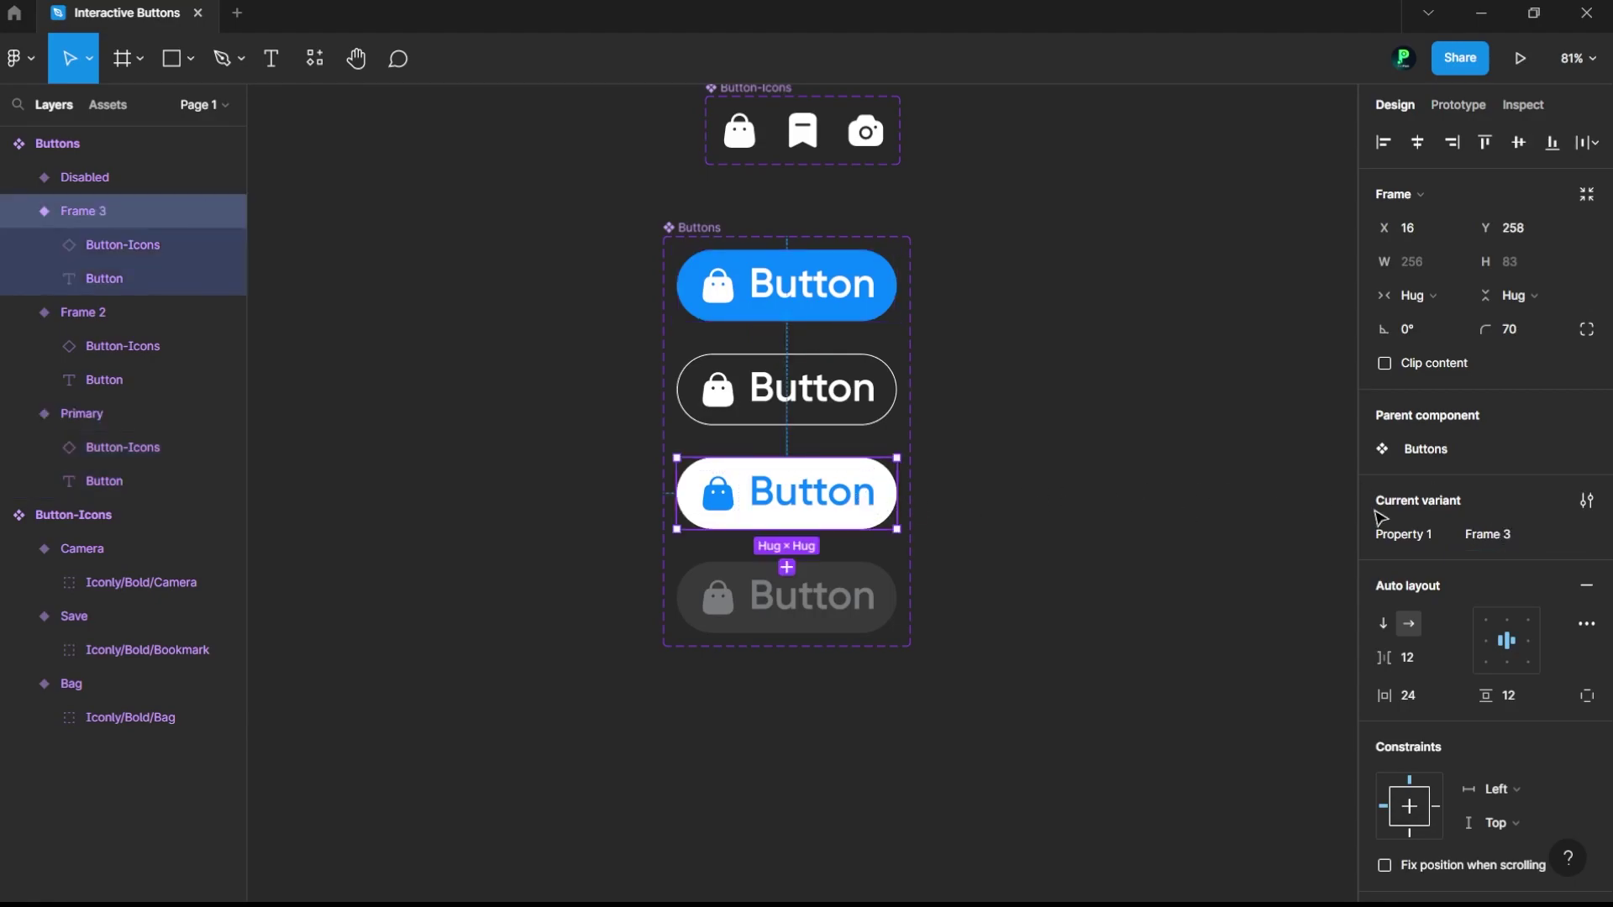
left_click(1509, 535)
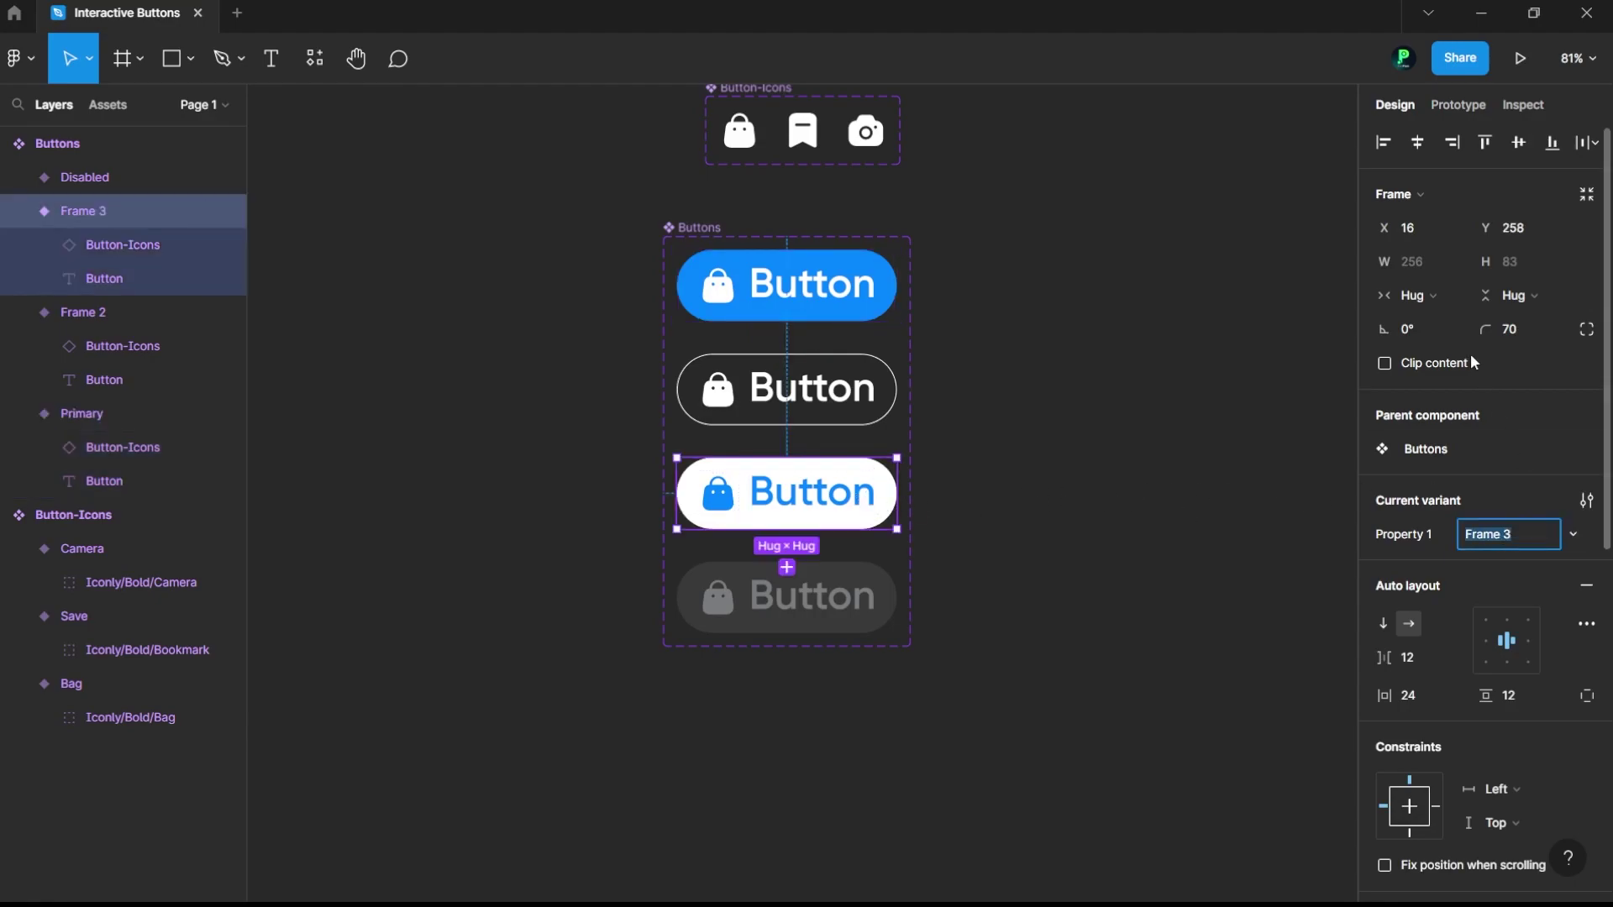
type("Secondary")
key("Return")
left_click(1013, 393)
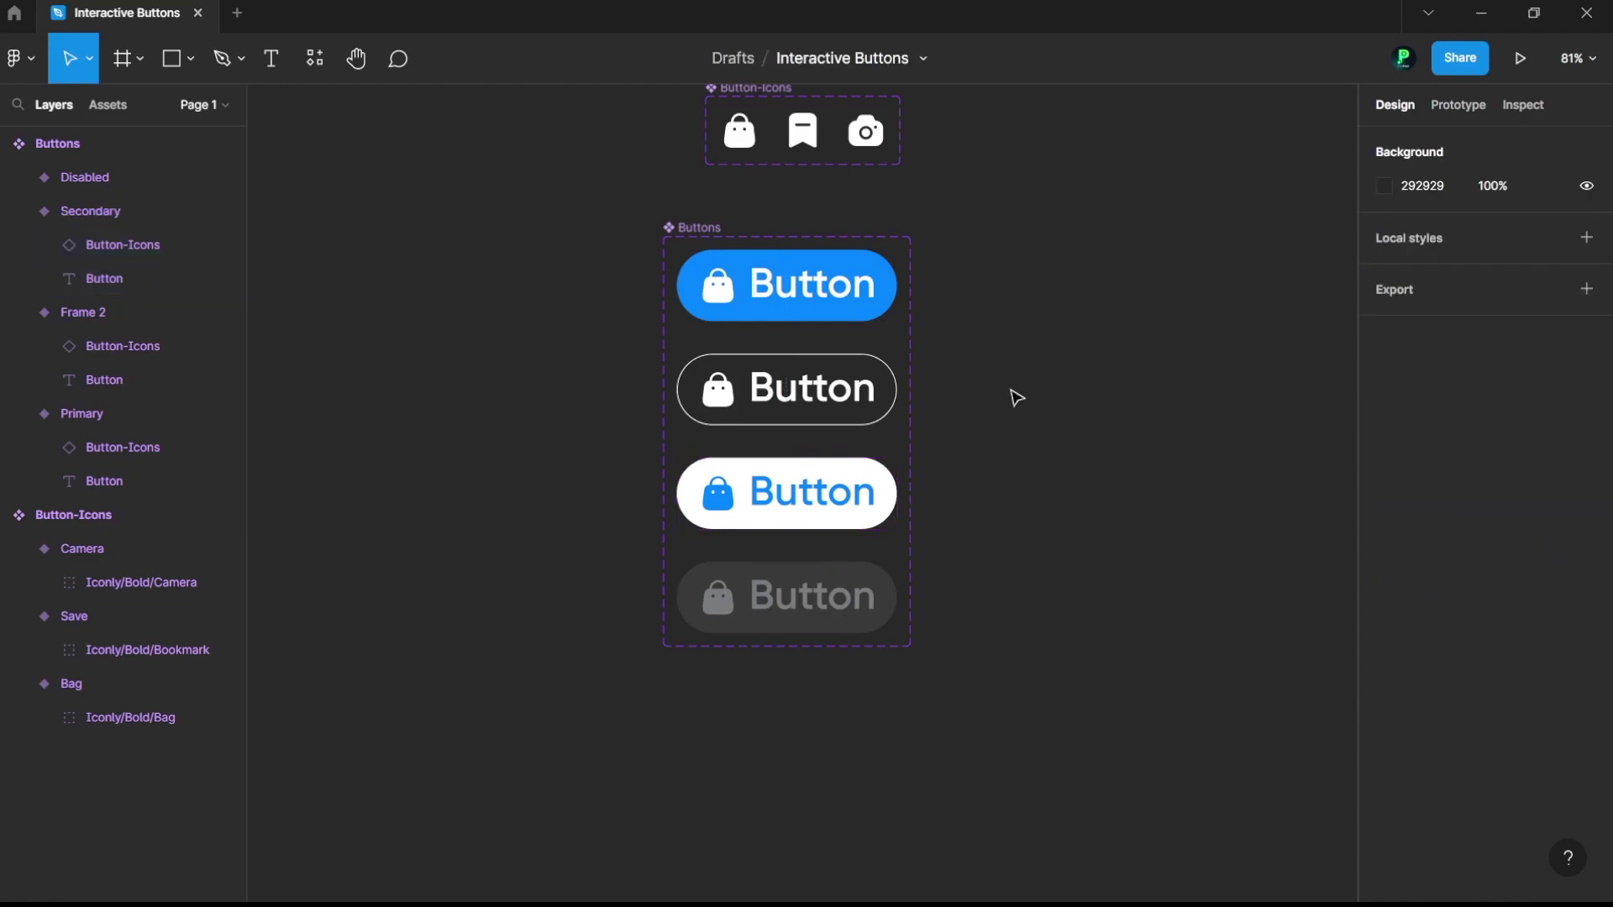
left_click(823, 411)
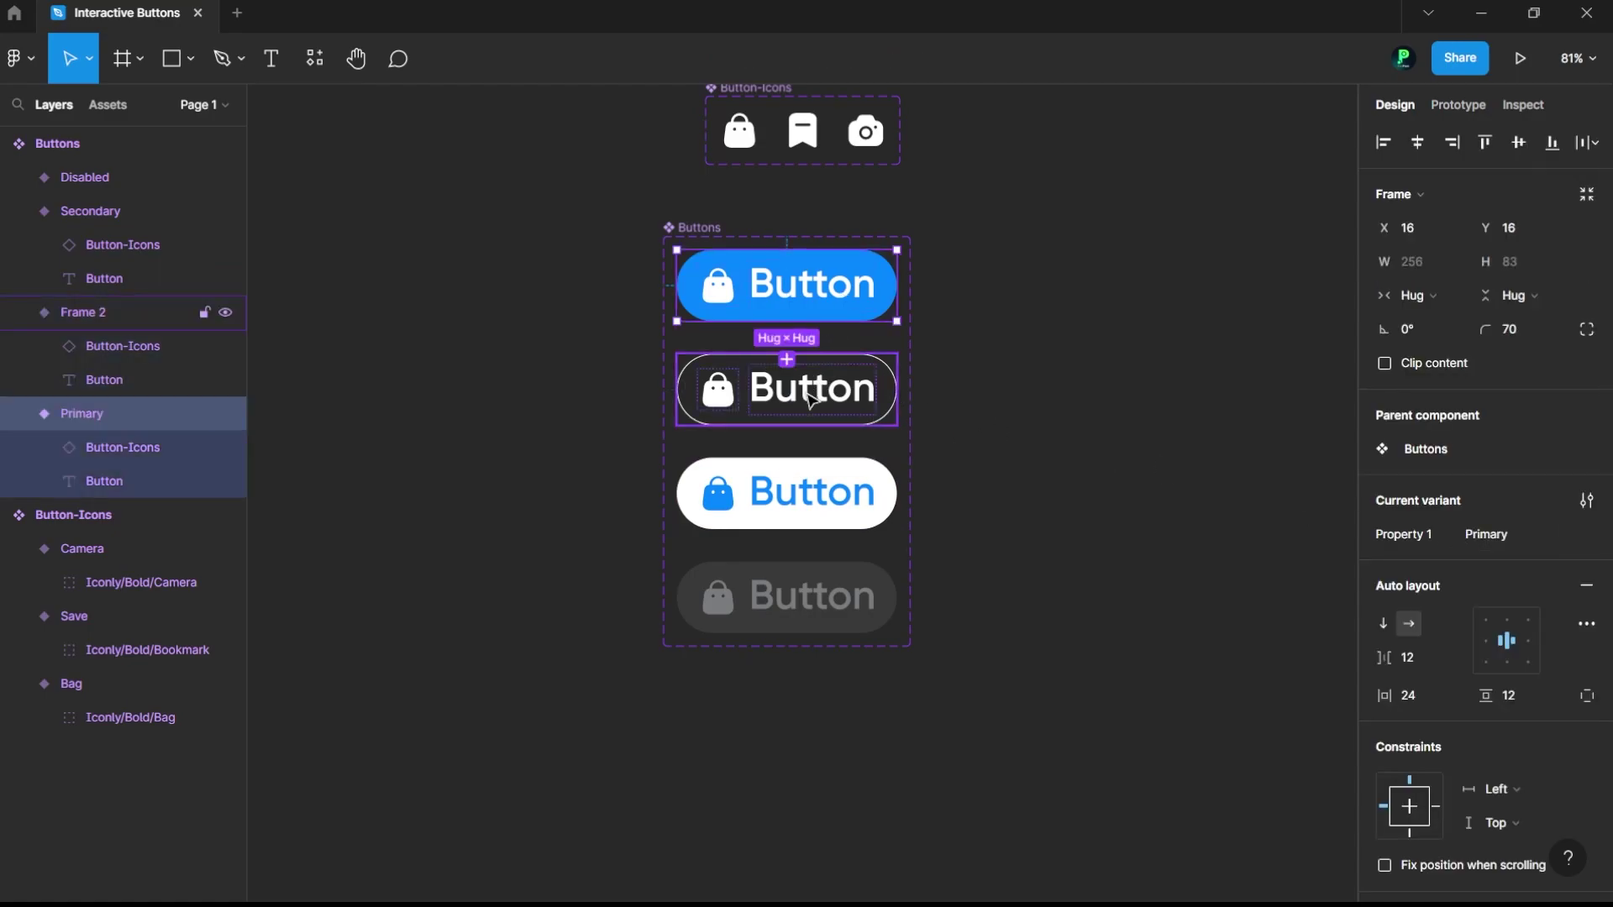
type("Default")
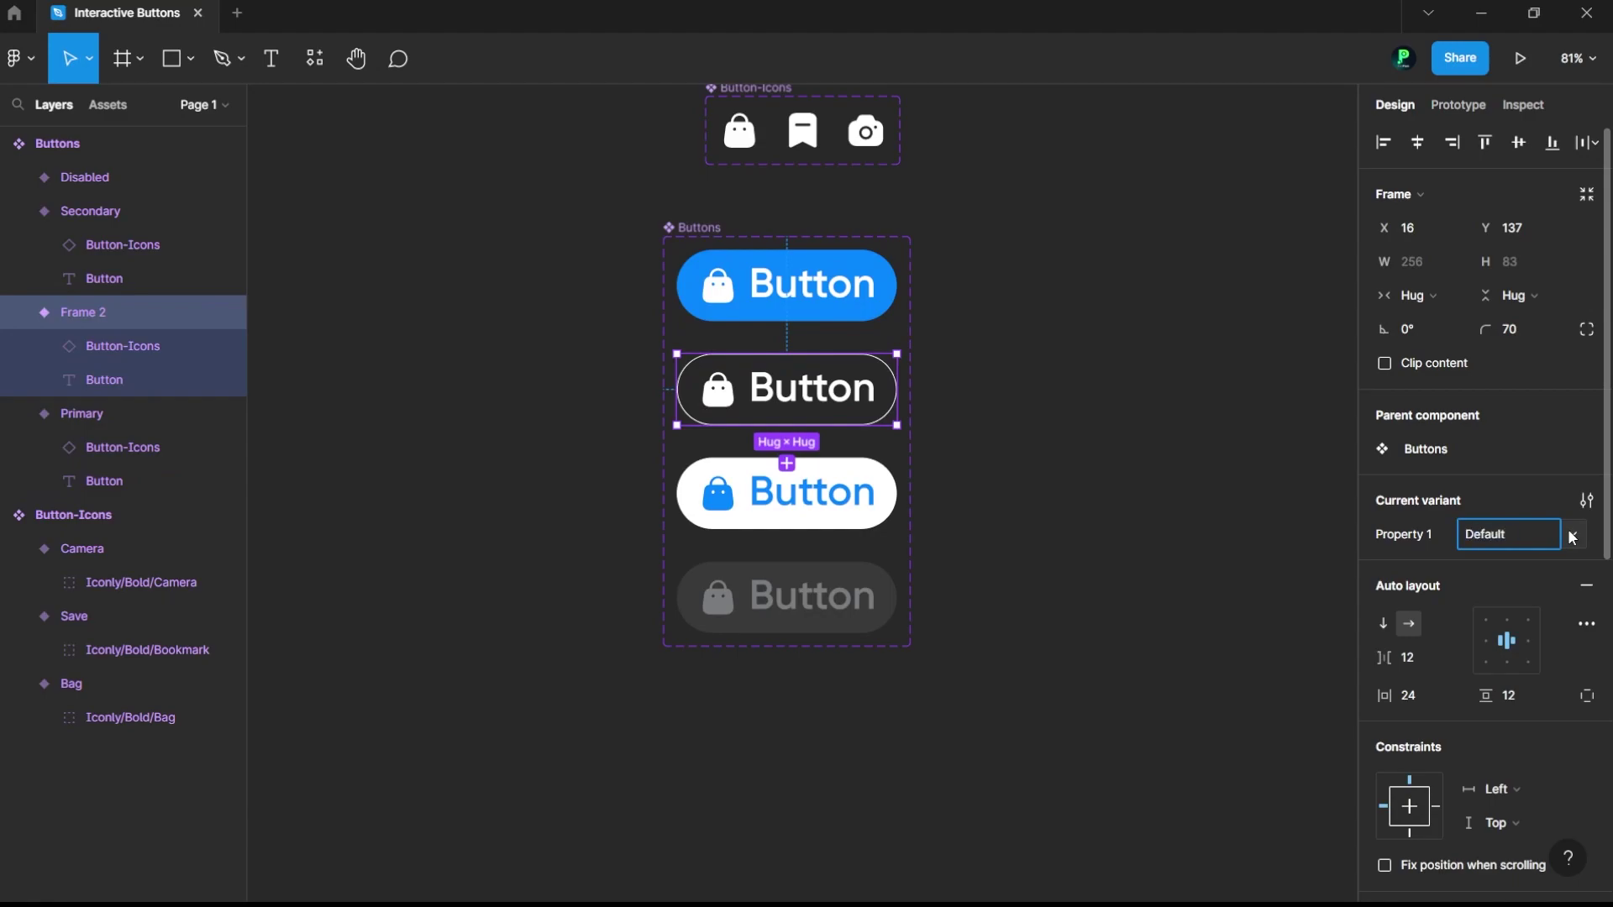
type("Outline")
key("Return")
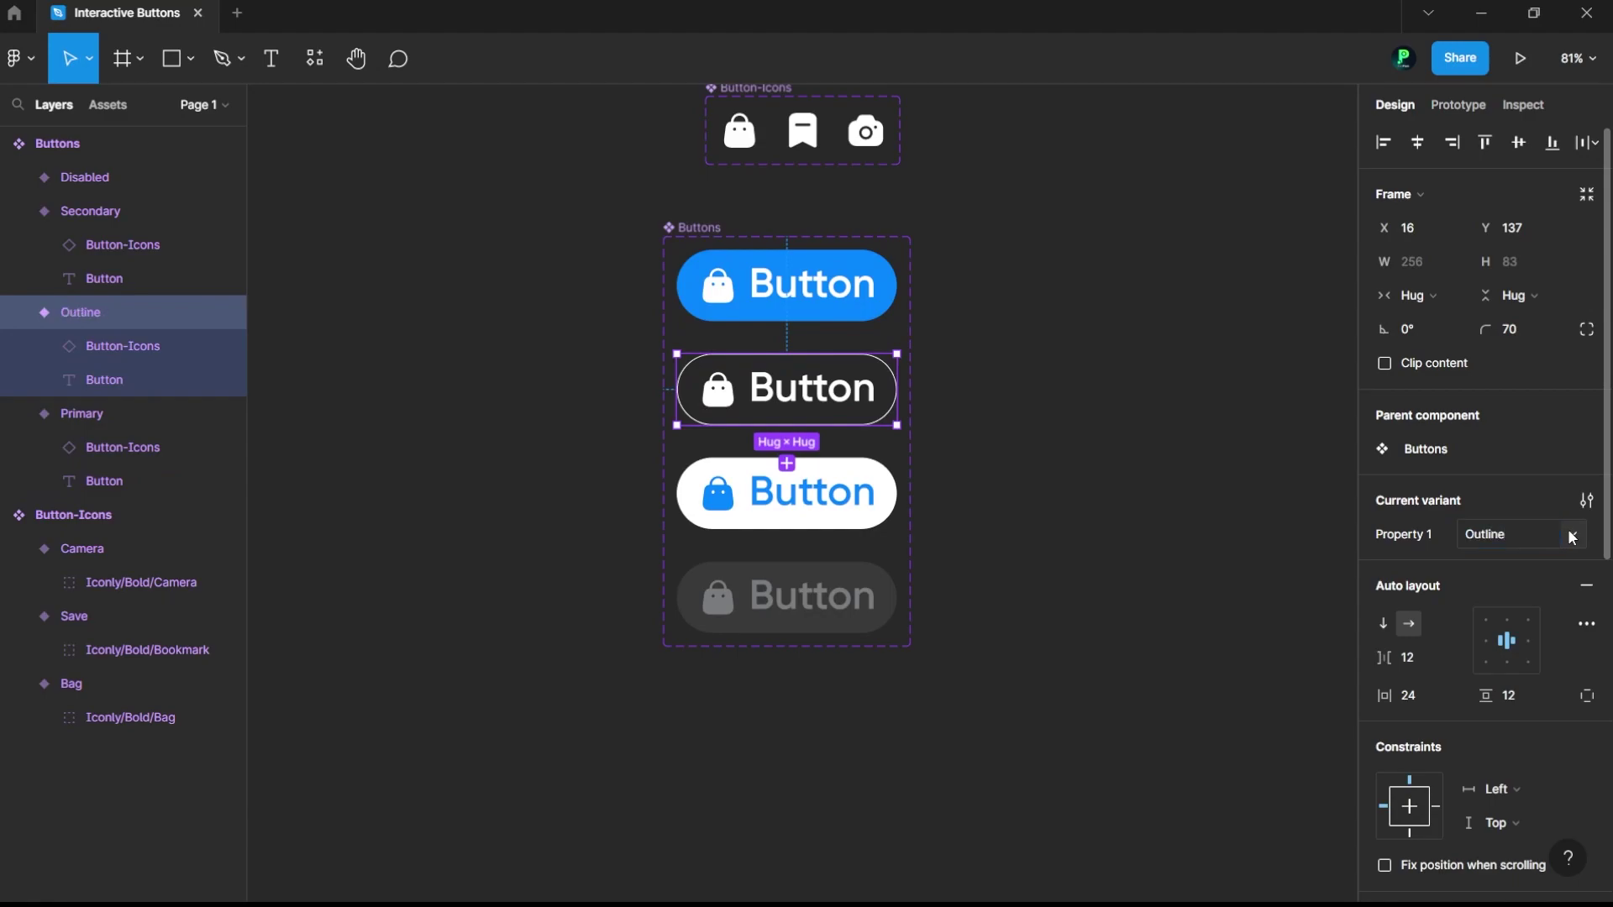
Step: Move the Buttons component set beneath the Button-Icons set
left_click(1238, 729)
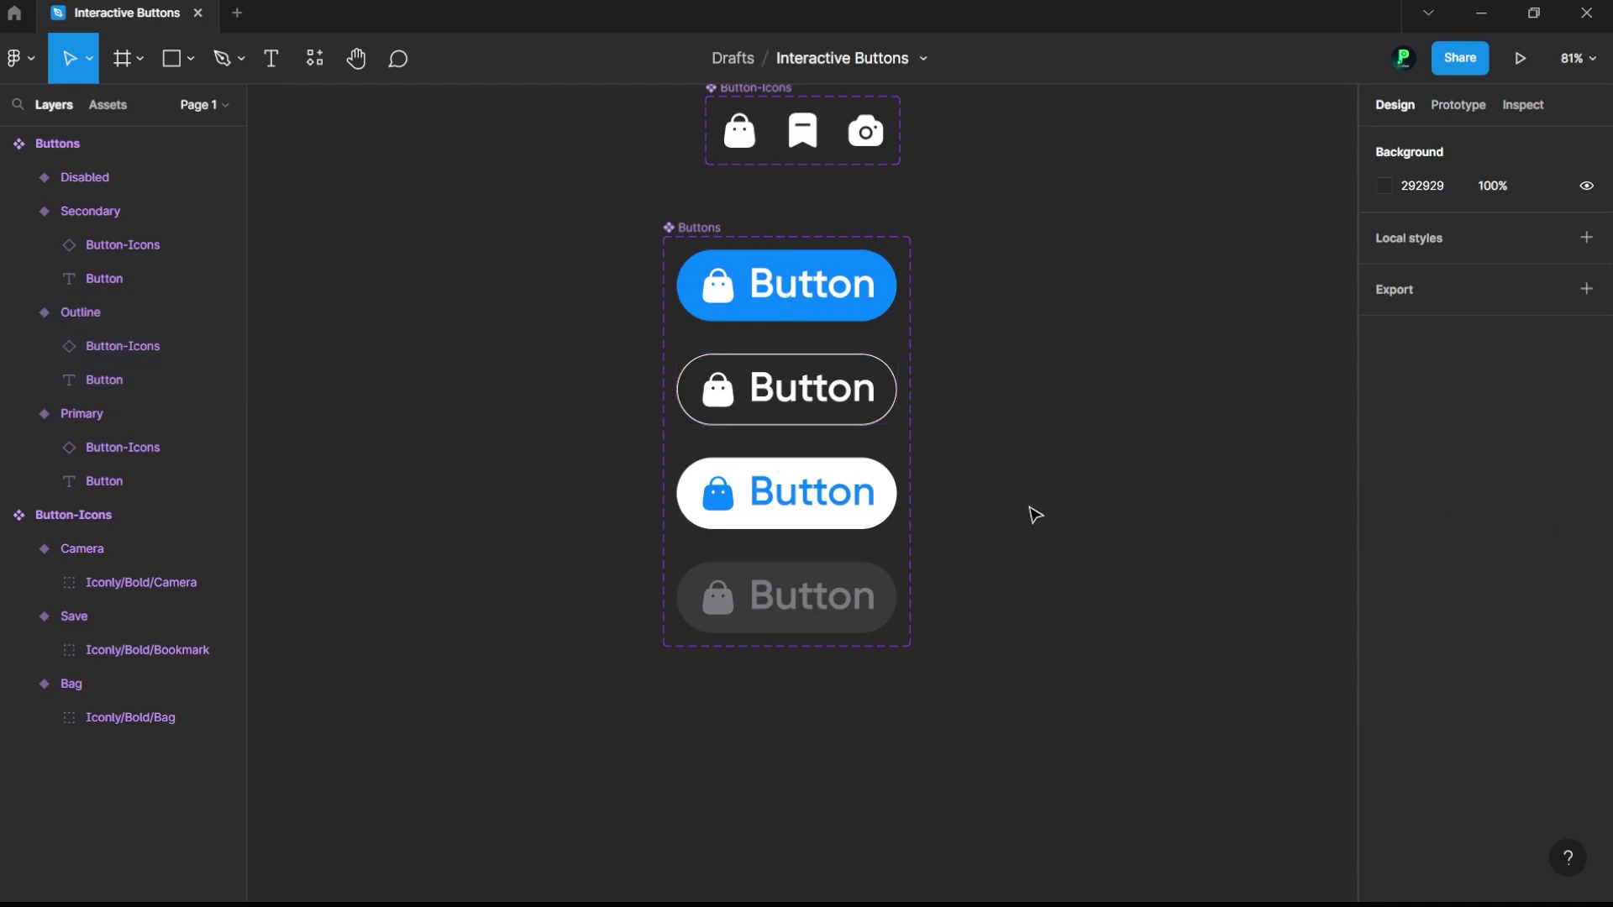
scroll(854, 307, "up", 2)
left_click(704, 277)
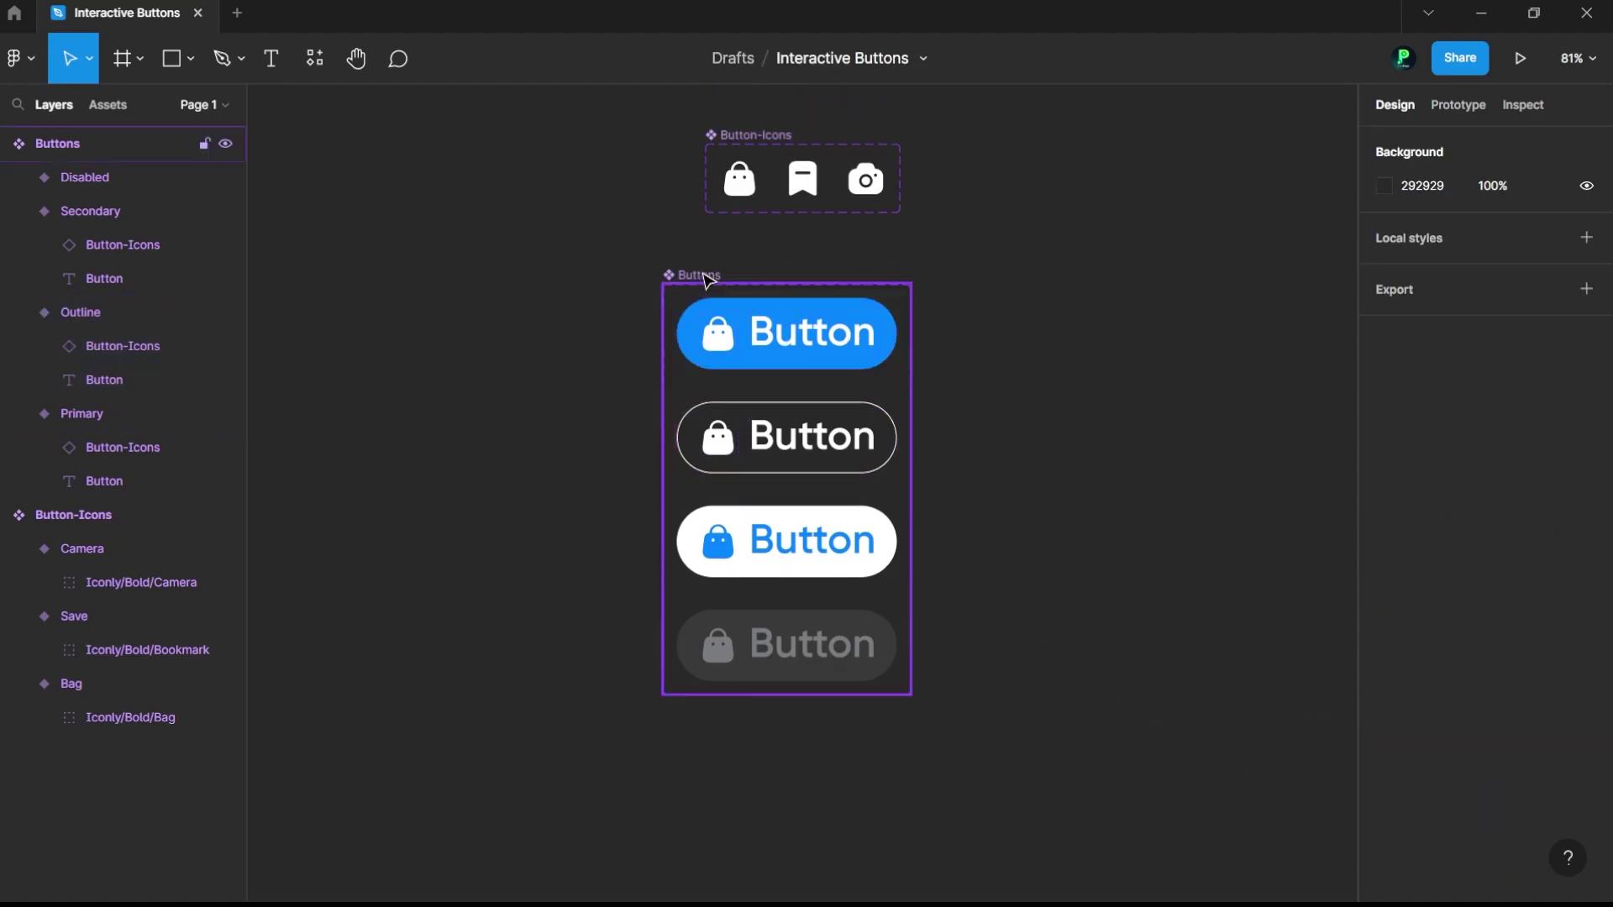
left_click(704, 278)
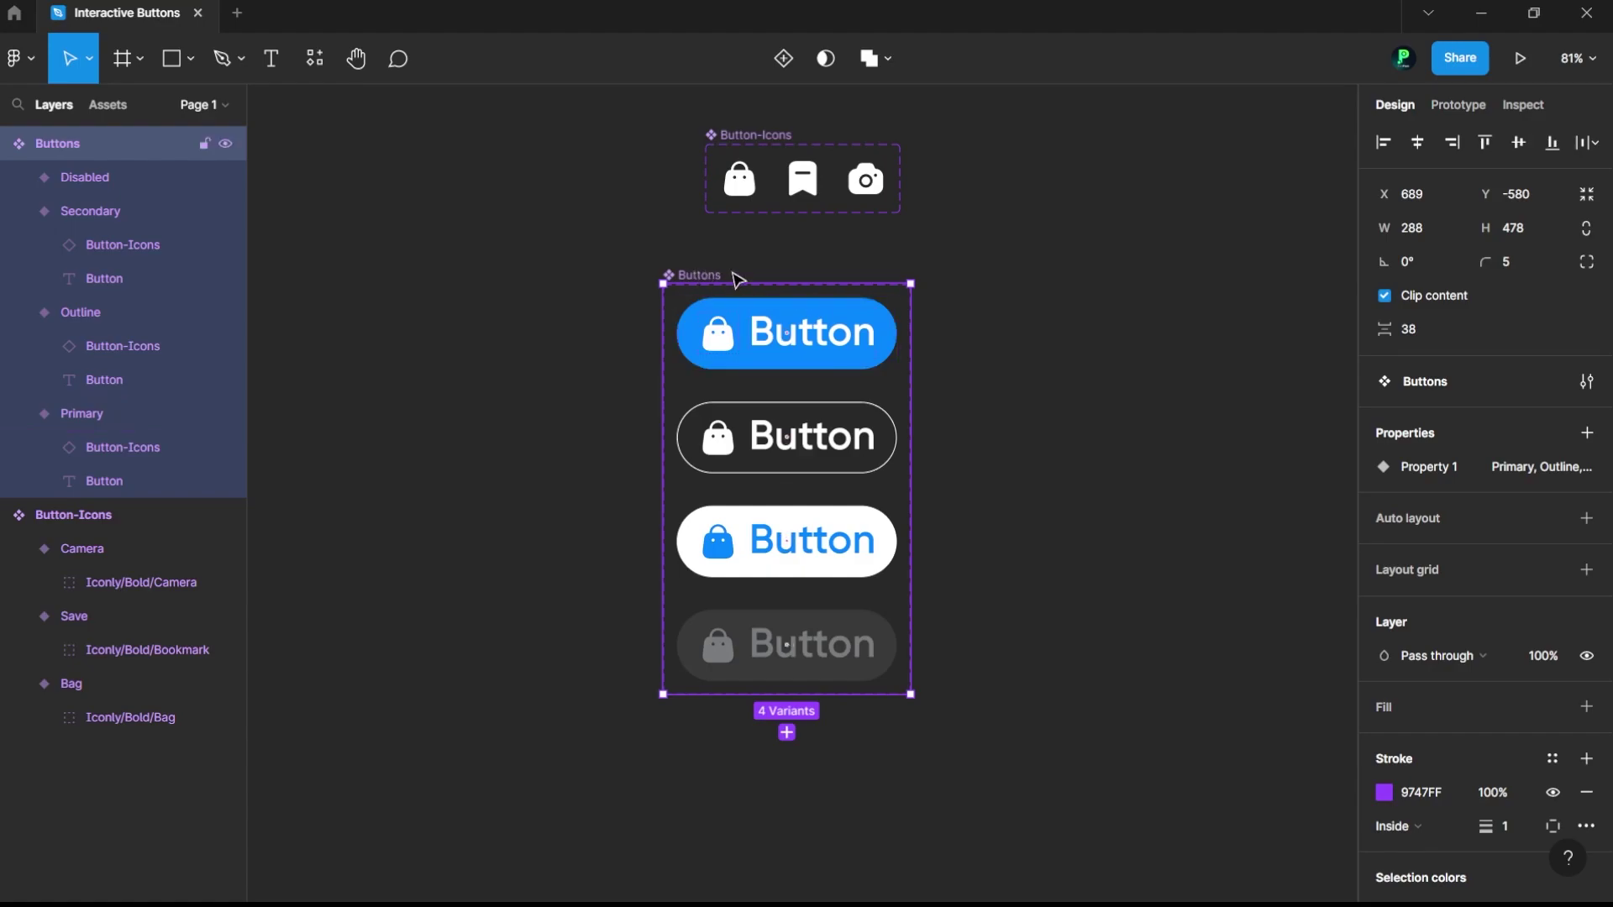
left_click_drag(738, 280, 773, 274)
left_click(756, 507)
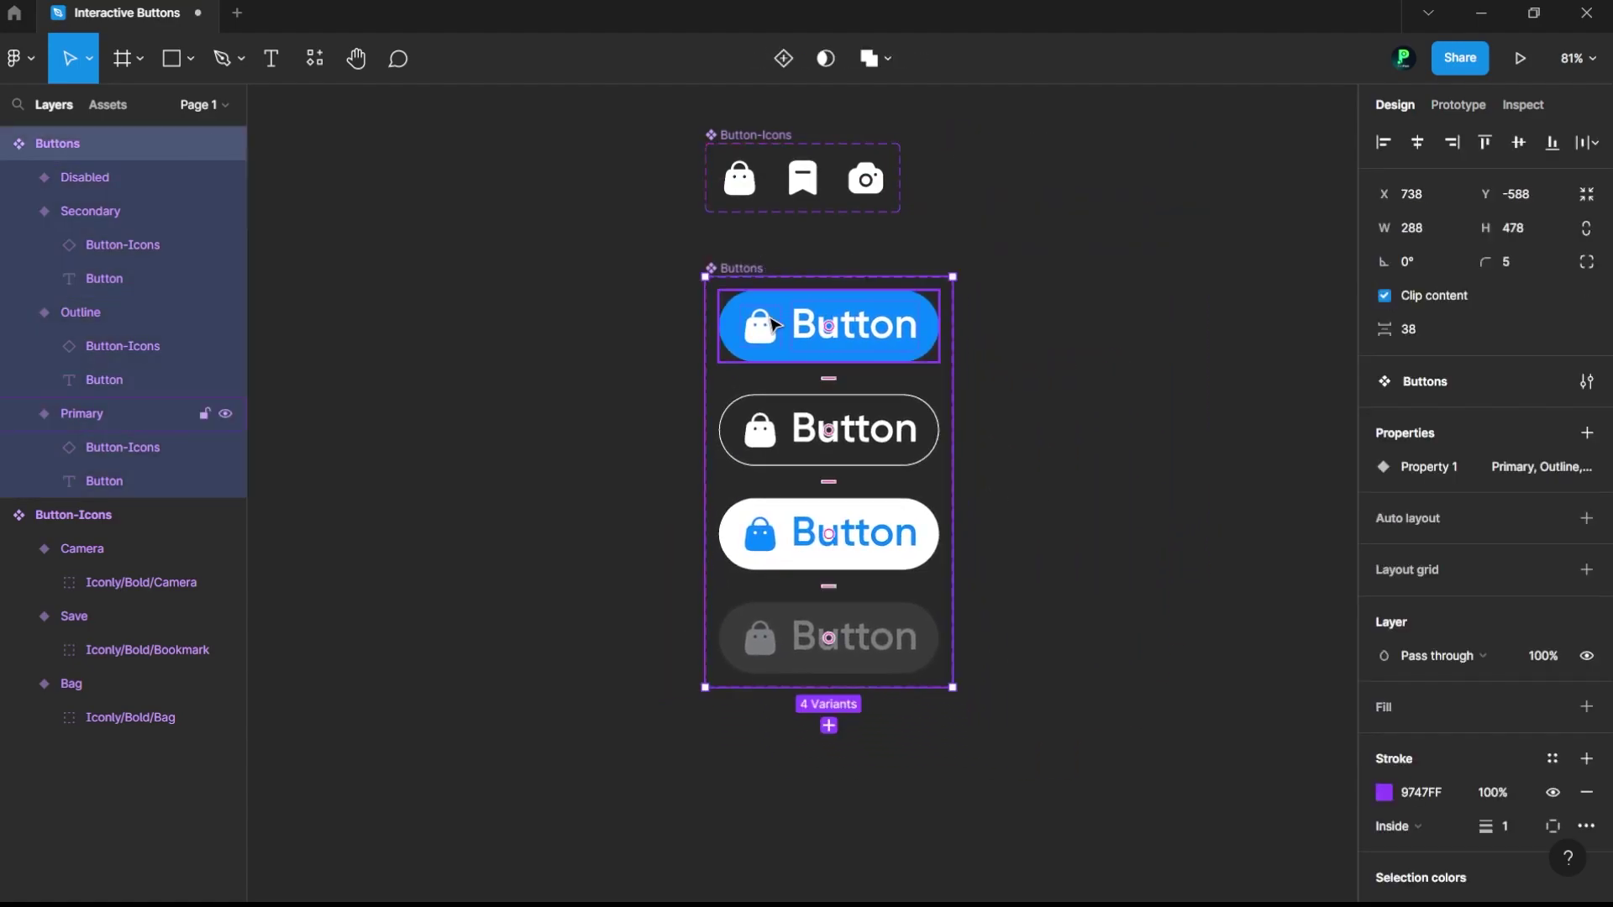
Step: Test swapping the Primary variant's icon to Save and Camera, then undo the swap
left_click(774, 325)
left_click(771, 332)
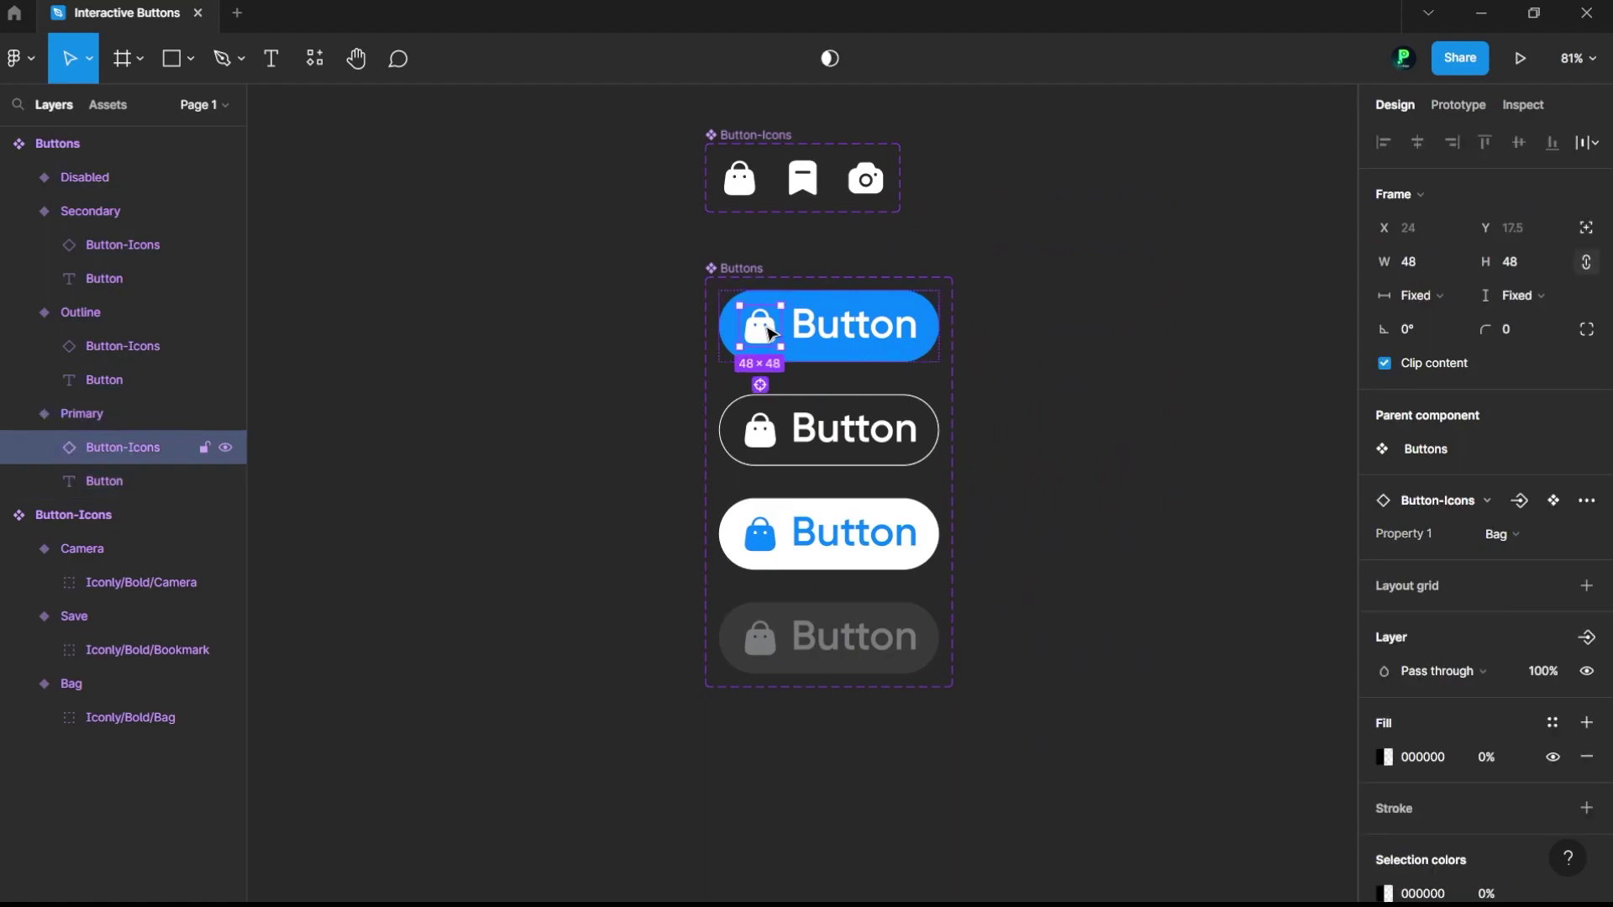
left_click(1503, 534)
left_click(1498, 558)
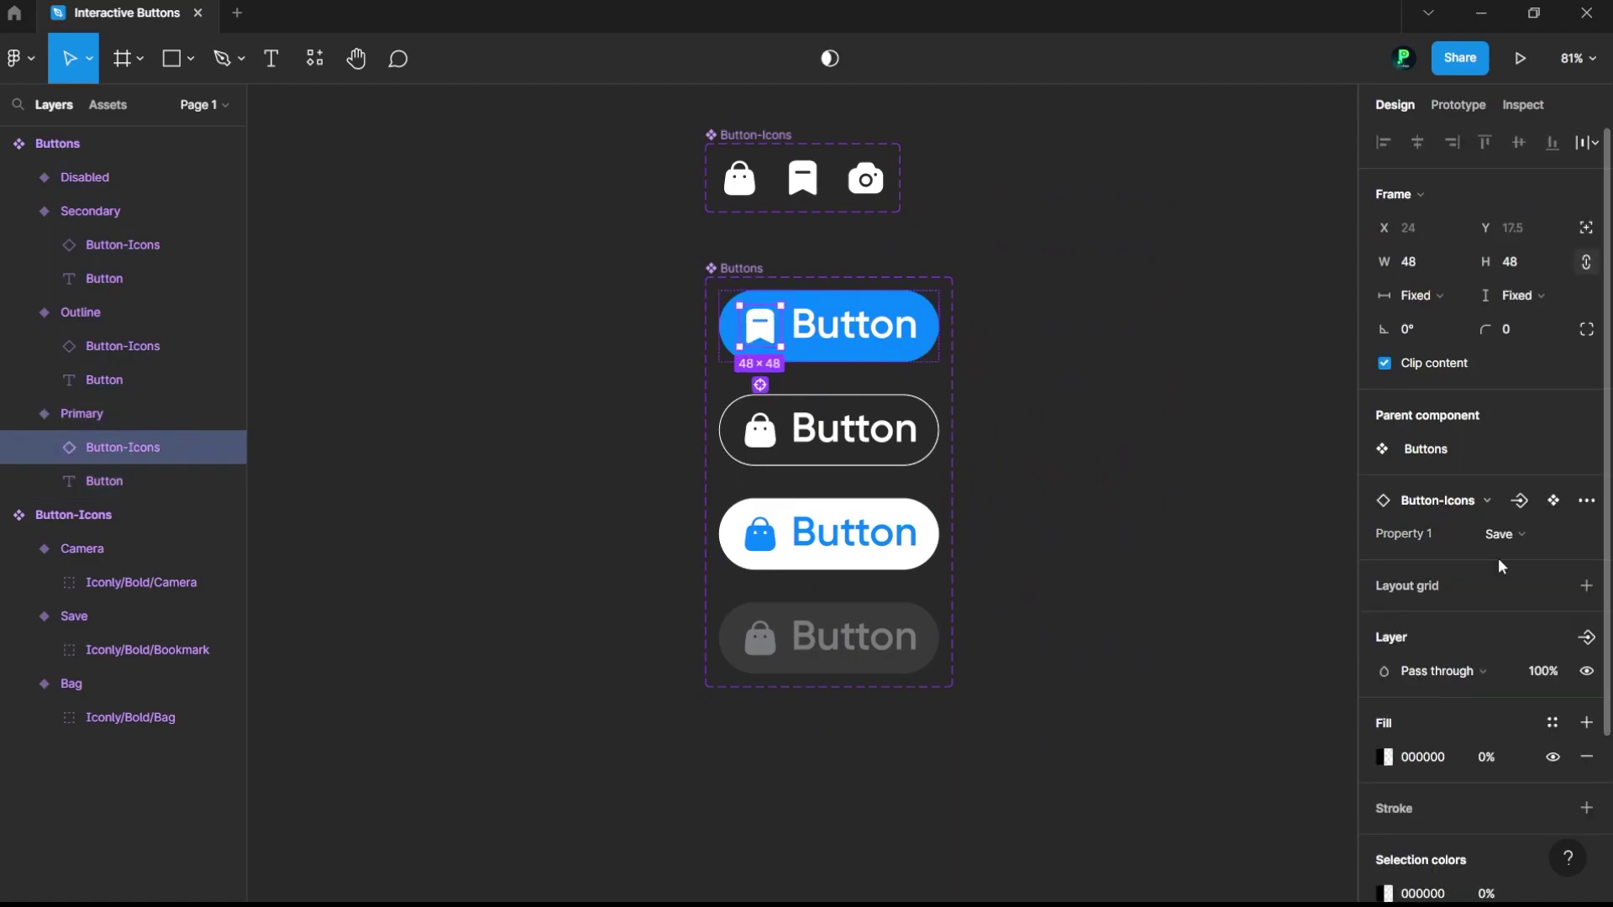
left_click(1524, 537)
left_click(1507, 561)
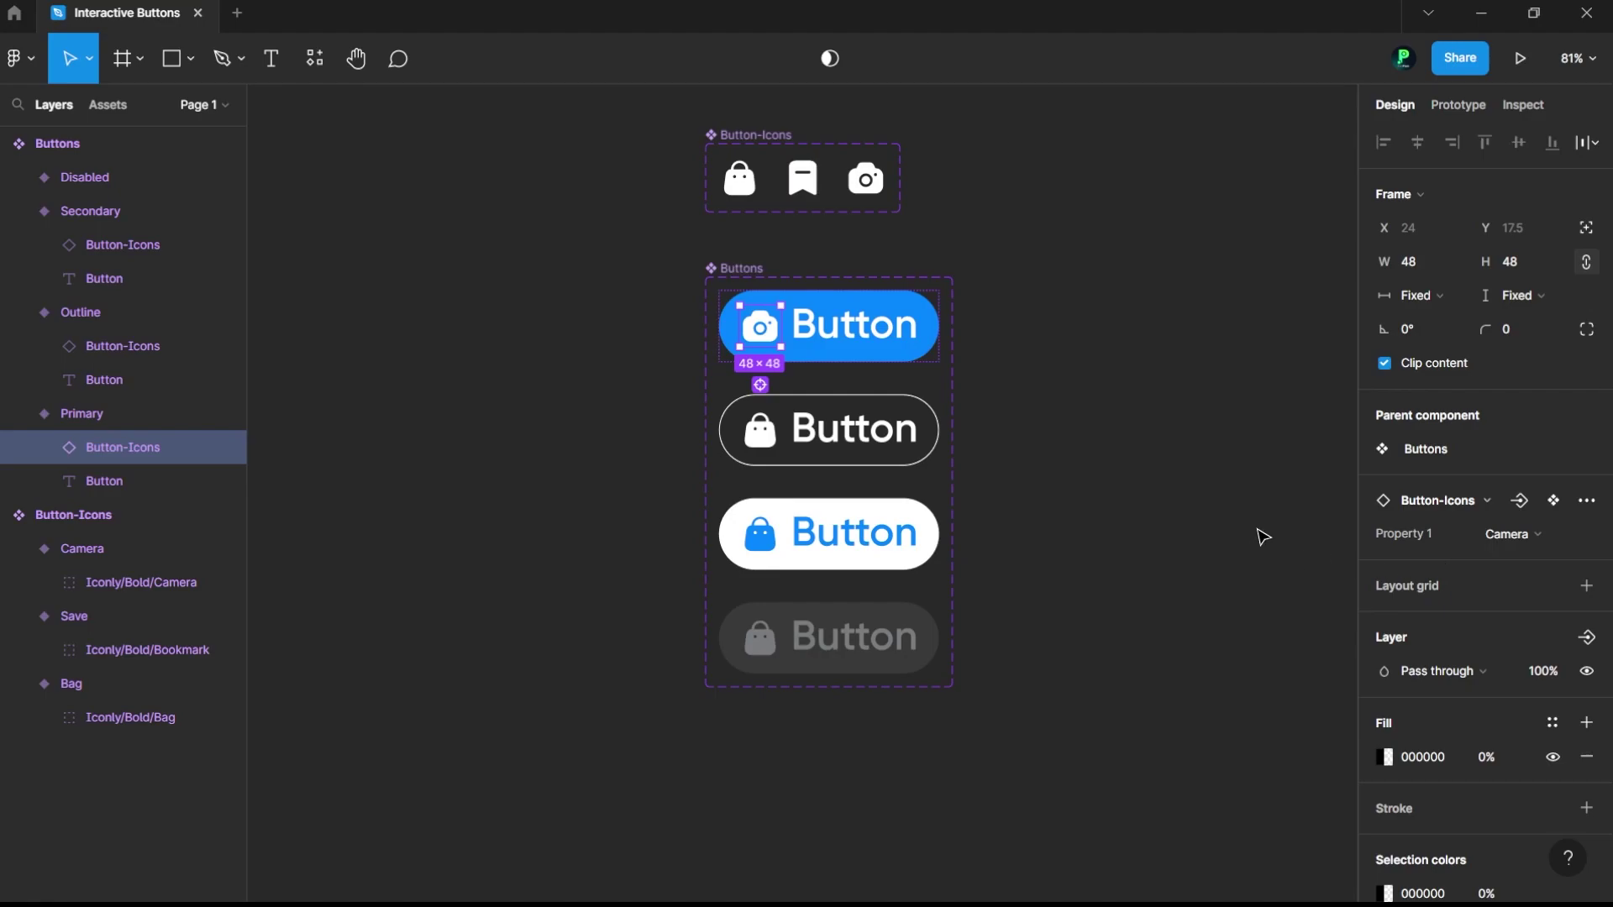
key("ctrl+z")
key("ctrl+z")
Step: Toggle the Primary button's bag icon hidden and visible, leaving it shown
left_click(226, 449)
left_click(224, 447)
left_click(225, 449)
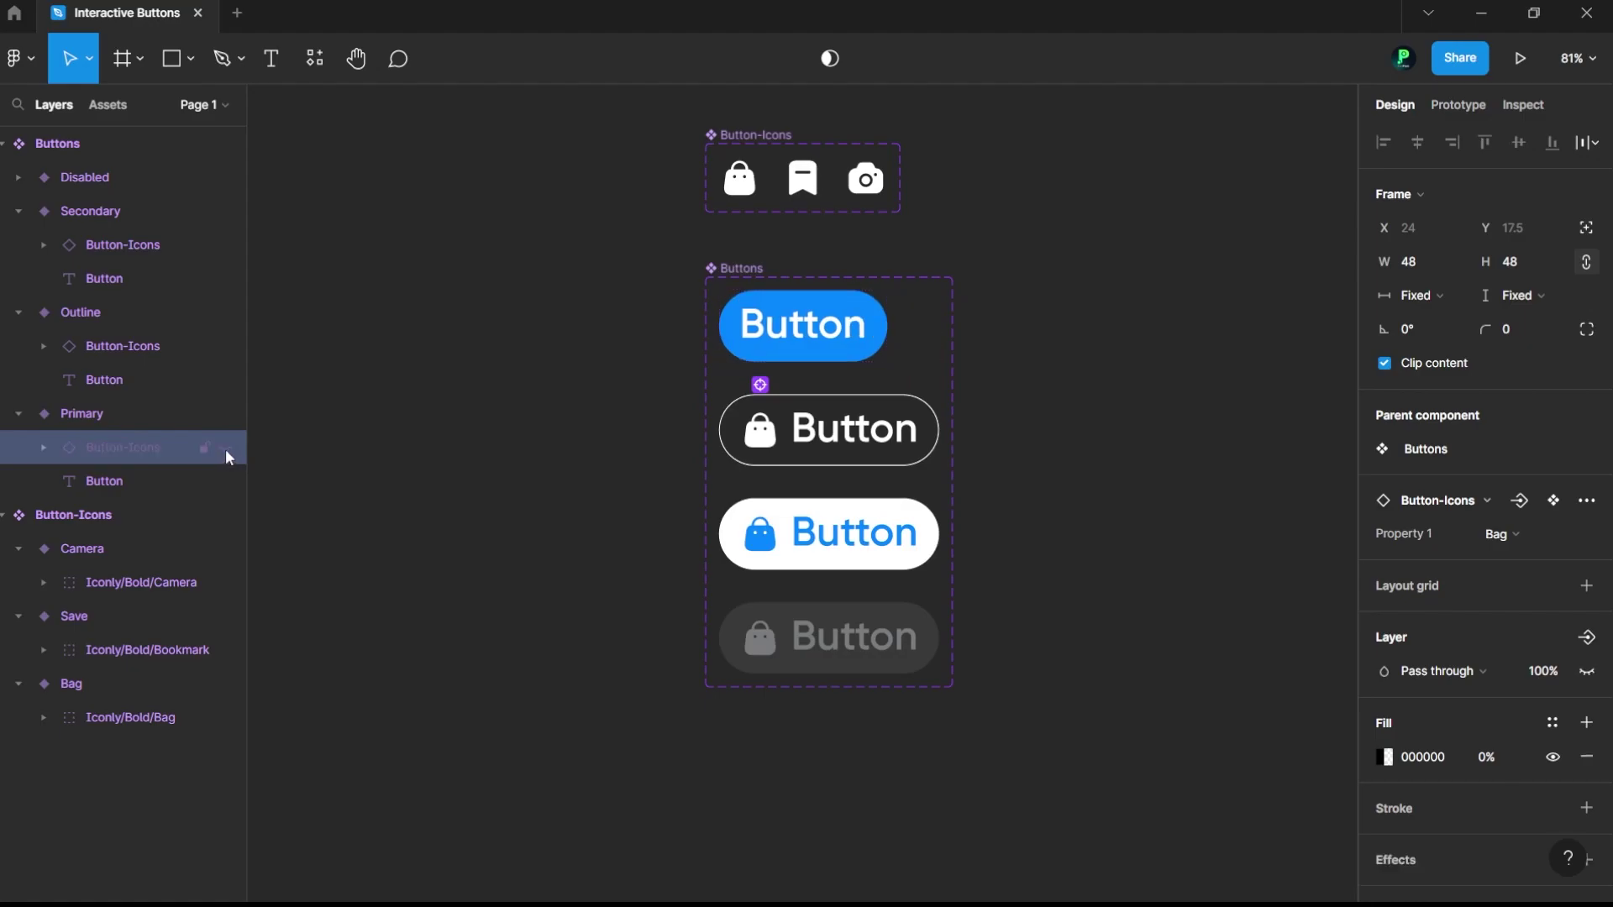
left_click(225, 449)
left_click(599, 447)
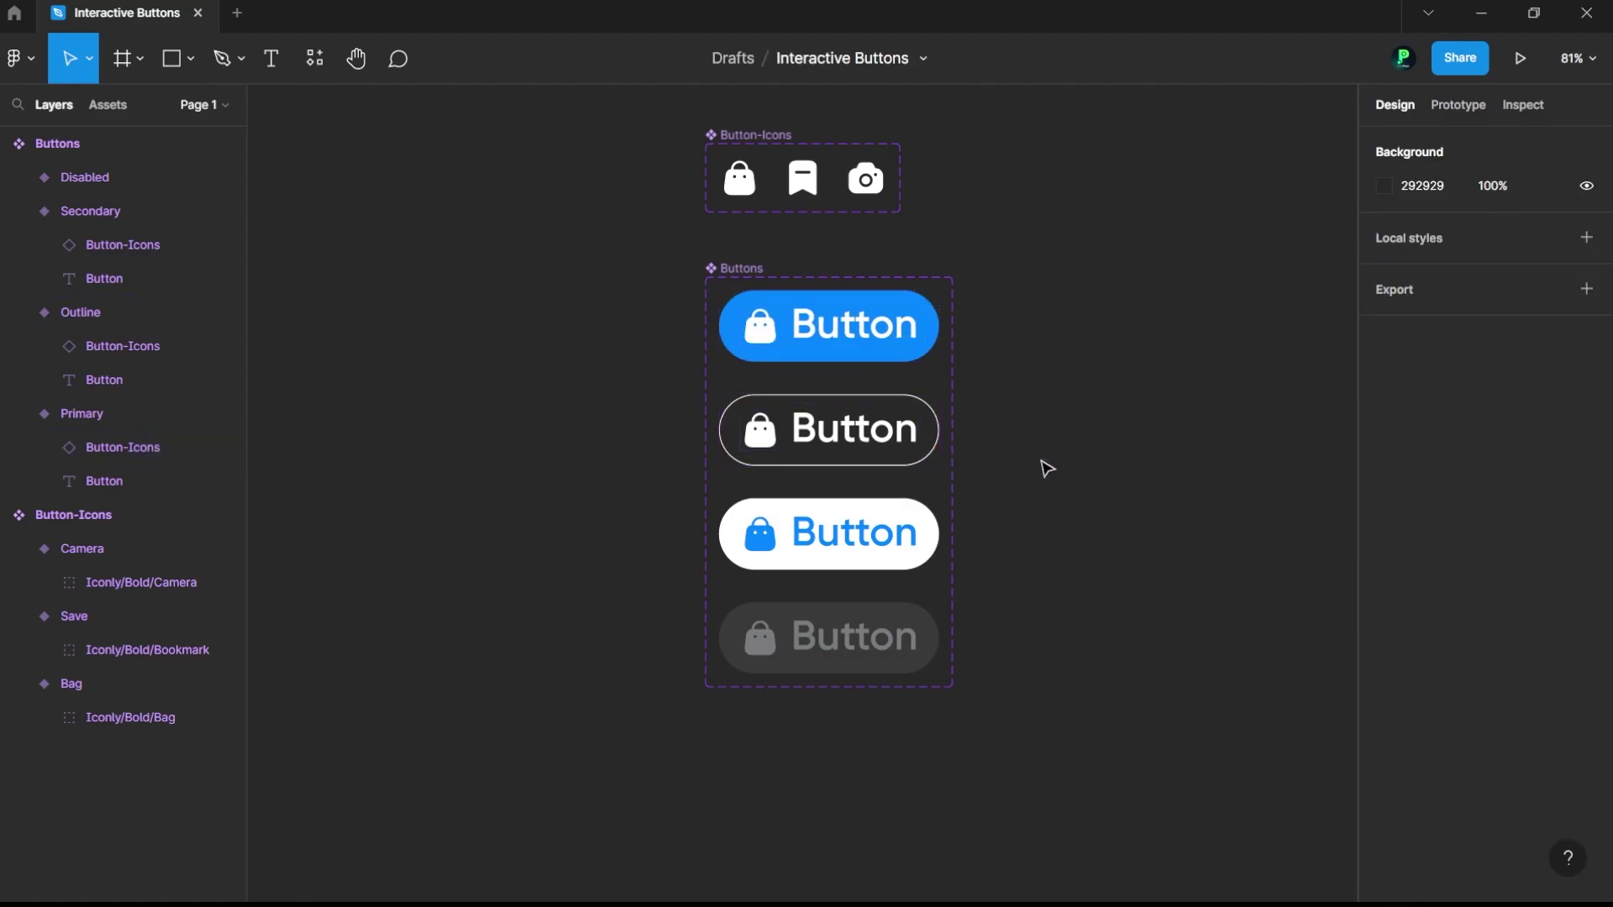
scroll(1042, 468, "down", 3)
Step: Shift the Buttons set left to line it up under Button-Icons
left_click(808, 304)
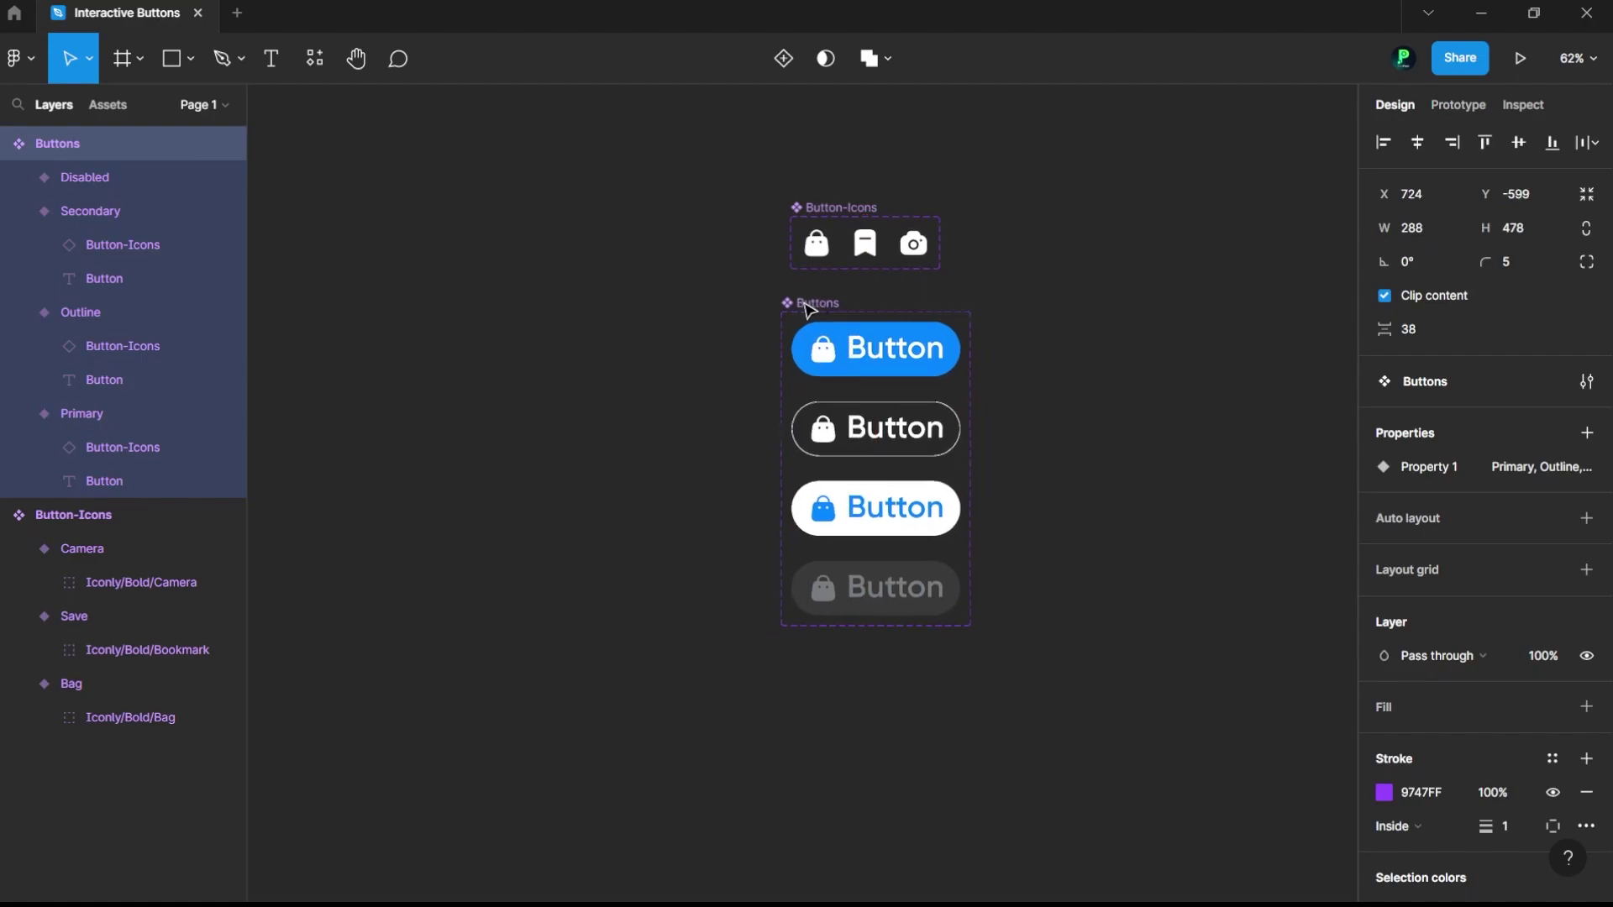
left_click_drag(808, 309, 798, 308)
left_click(1149, 351)
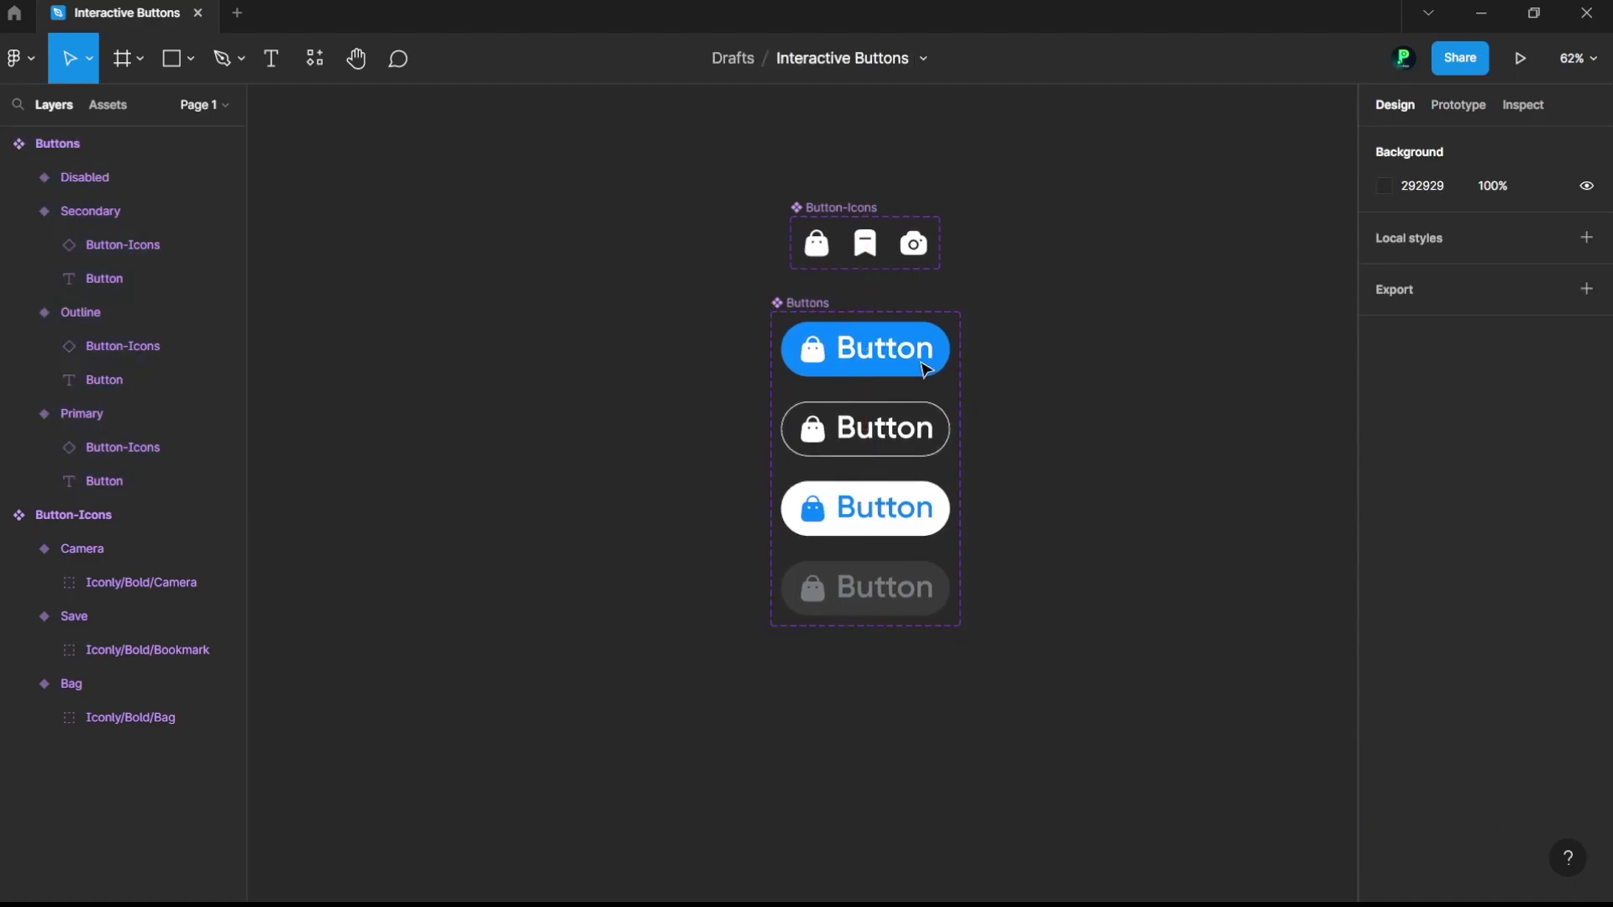
left_click_drag(720, 173, 1170, 544)
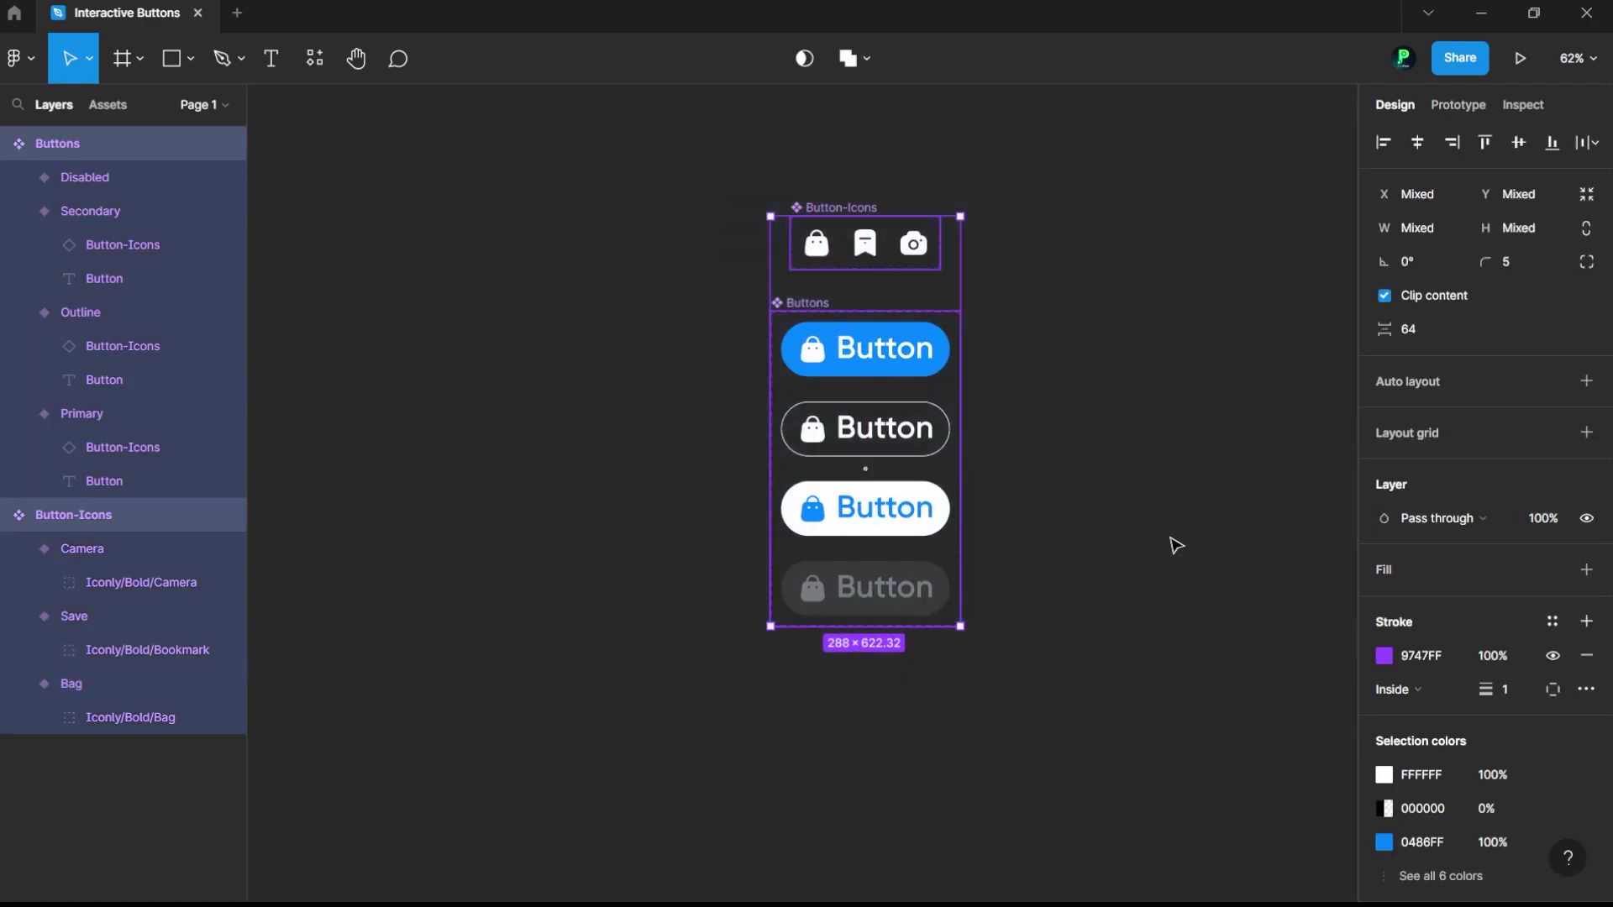
left_click(1170, 544)
Step: Check the set's Prototype settings, then nudge the Buttons set slightly upward
left_click(804, 304)
left_click(1460, 105)
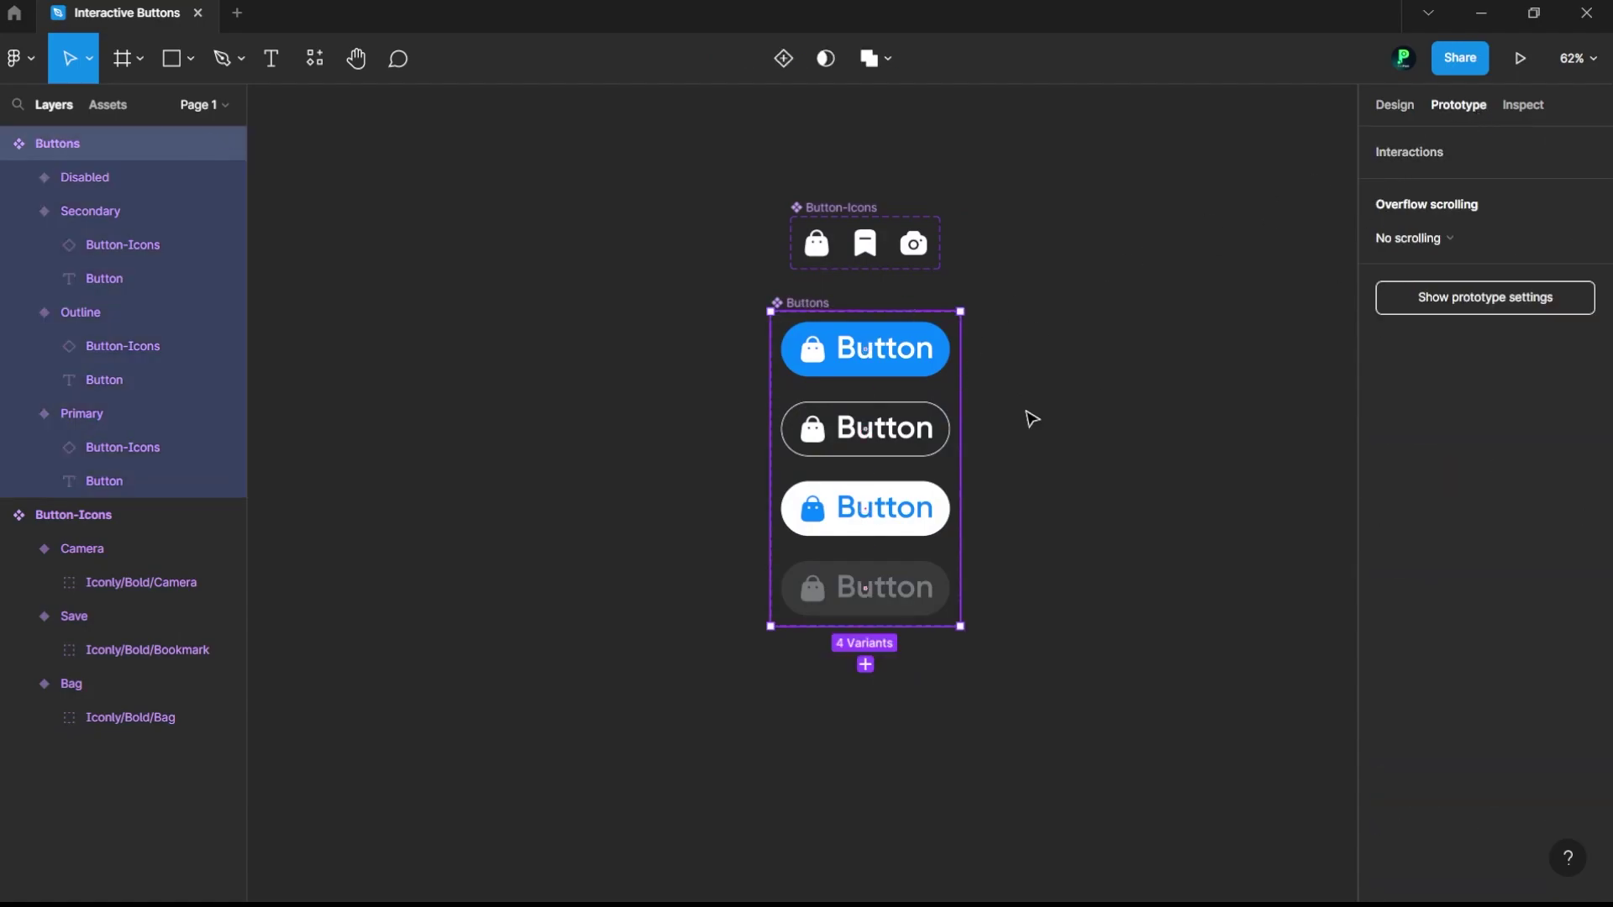
left_click(1394, 105)
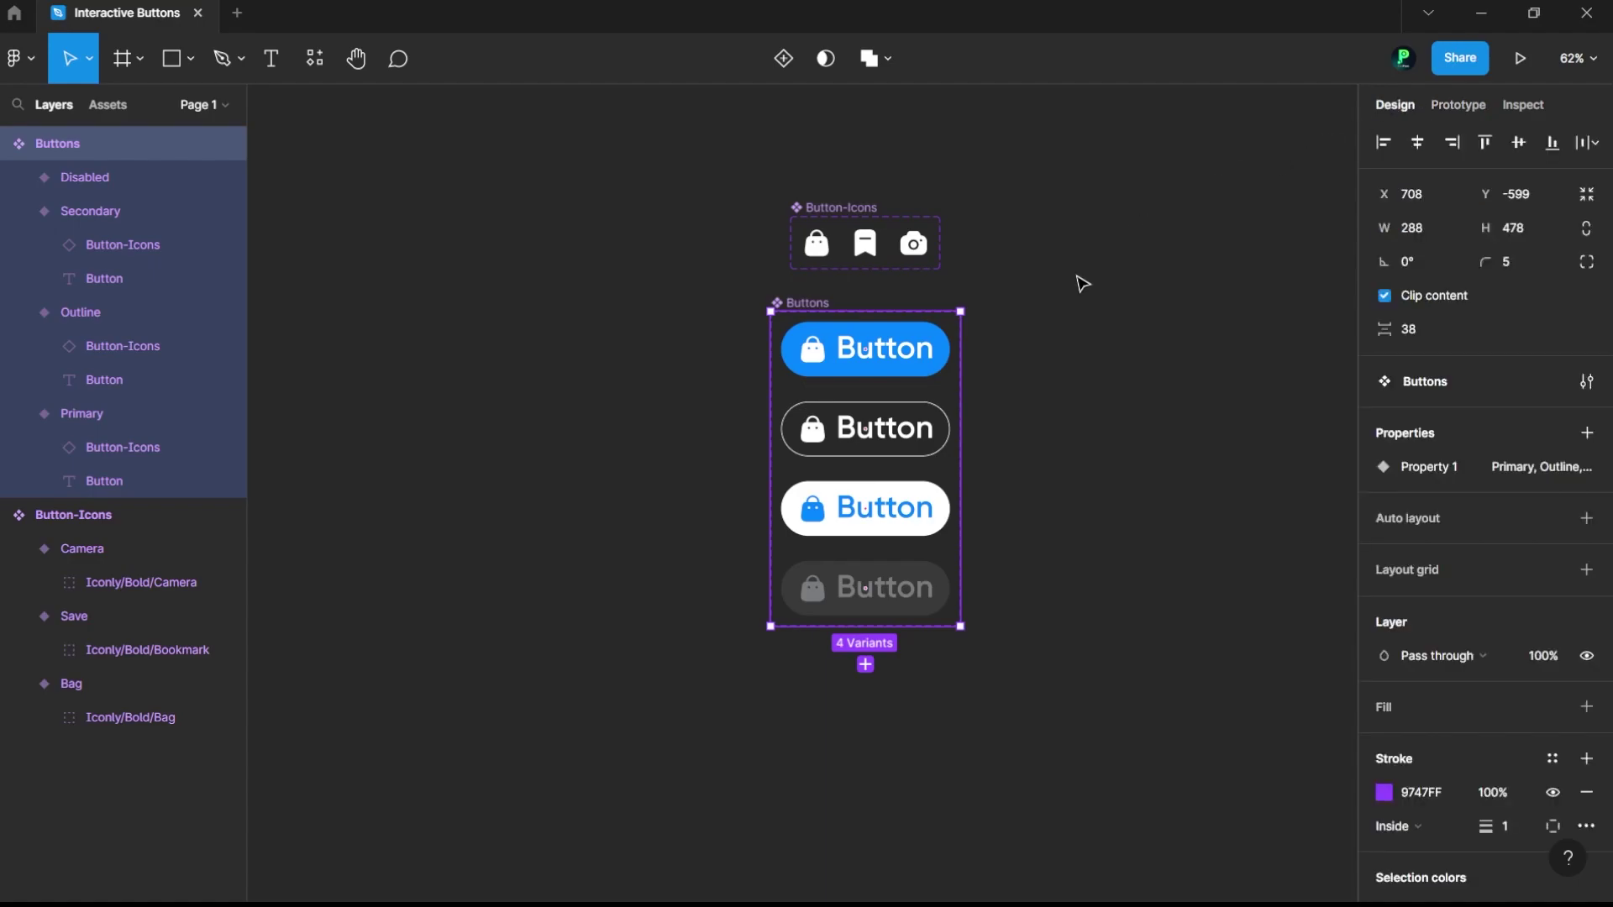
left_click(1083, 285)
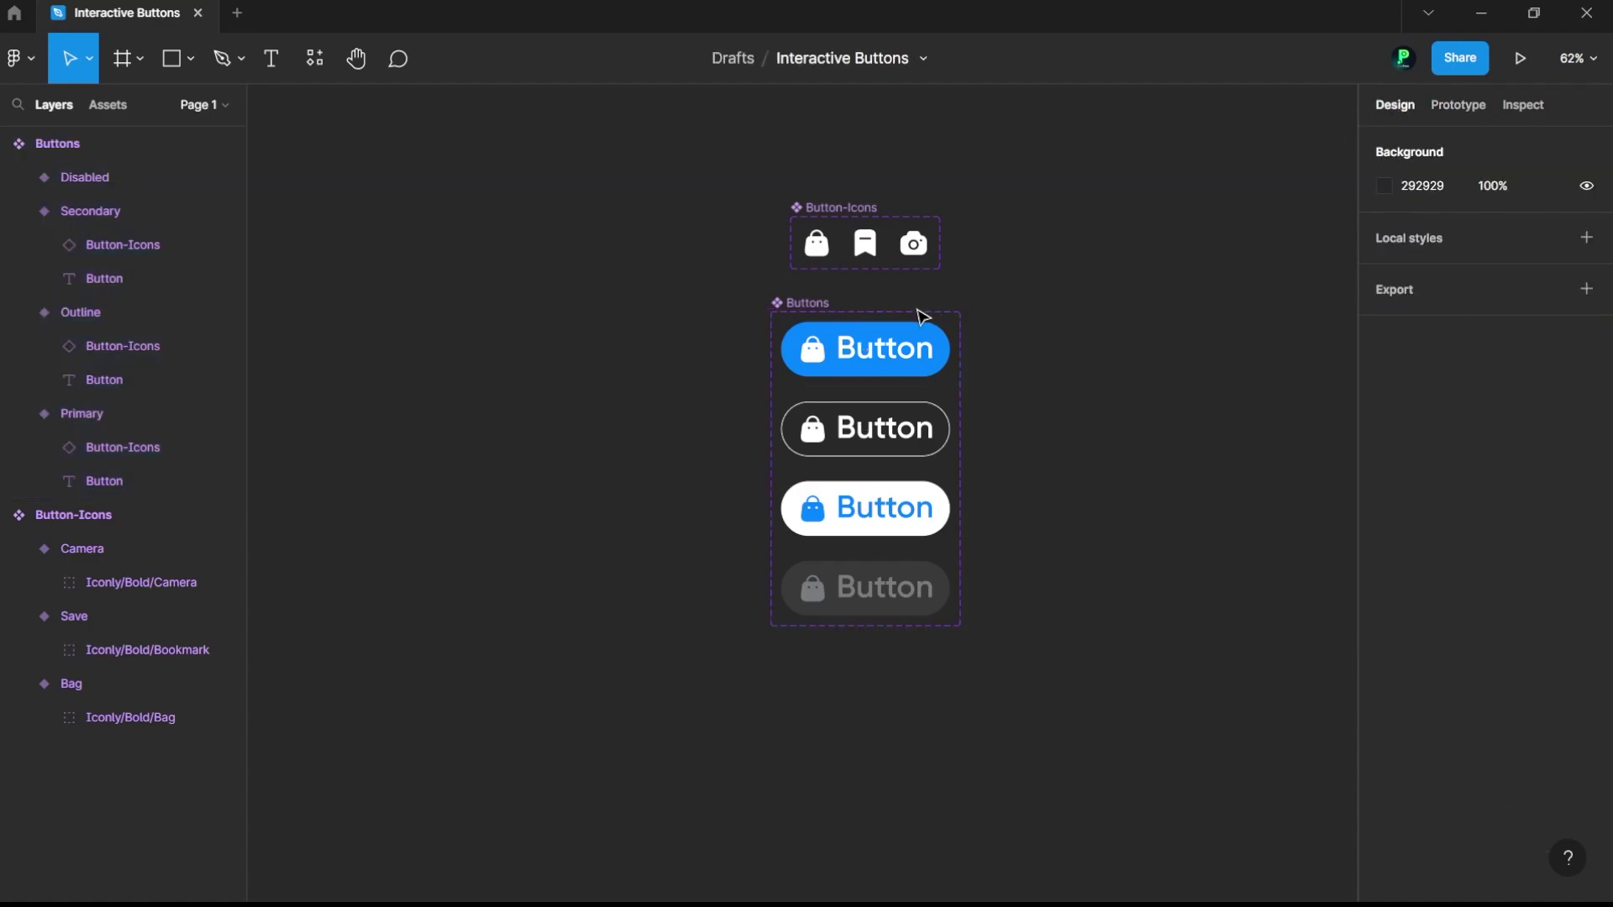
mouse_move(813, 311)
left_mouse_down()
mouse_move(850, 292)
mouse_move(812, 301)
left_mouse_up()
Step: Place a Buttons instance from Assets and make a Primary copy below the set
left_click(634, 328)
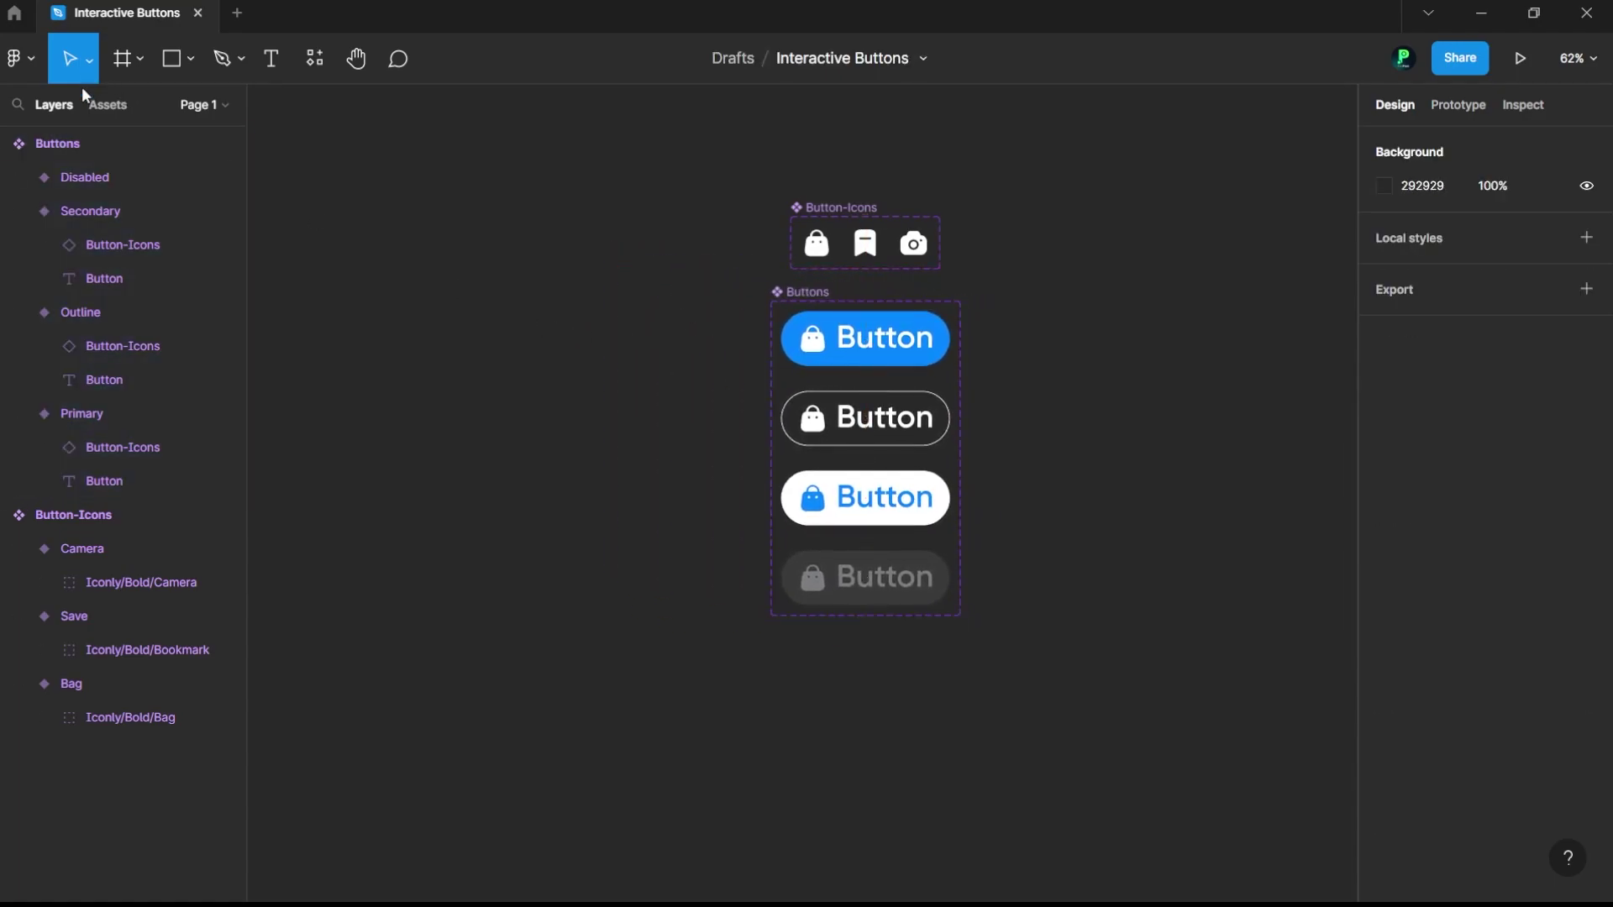
left_click(107, 105)
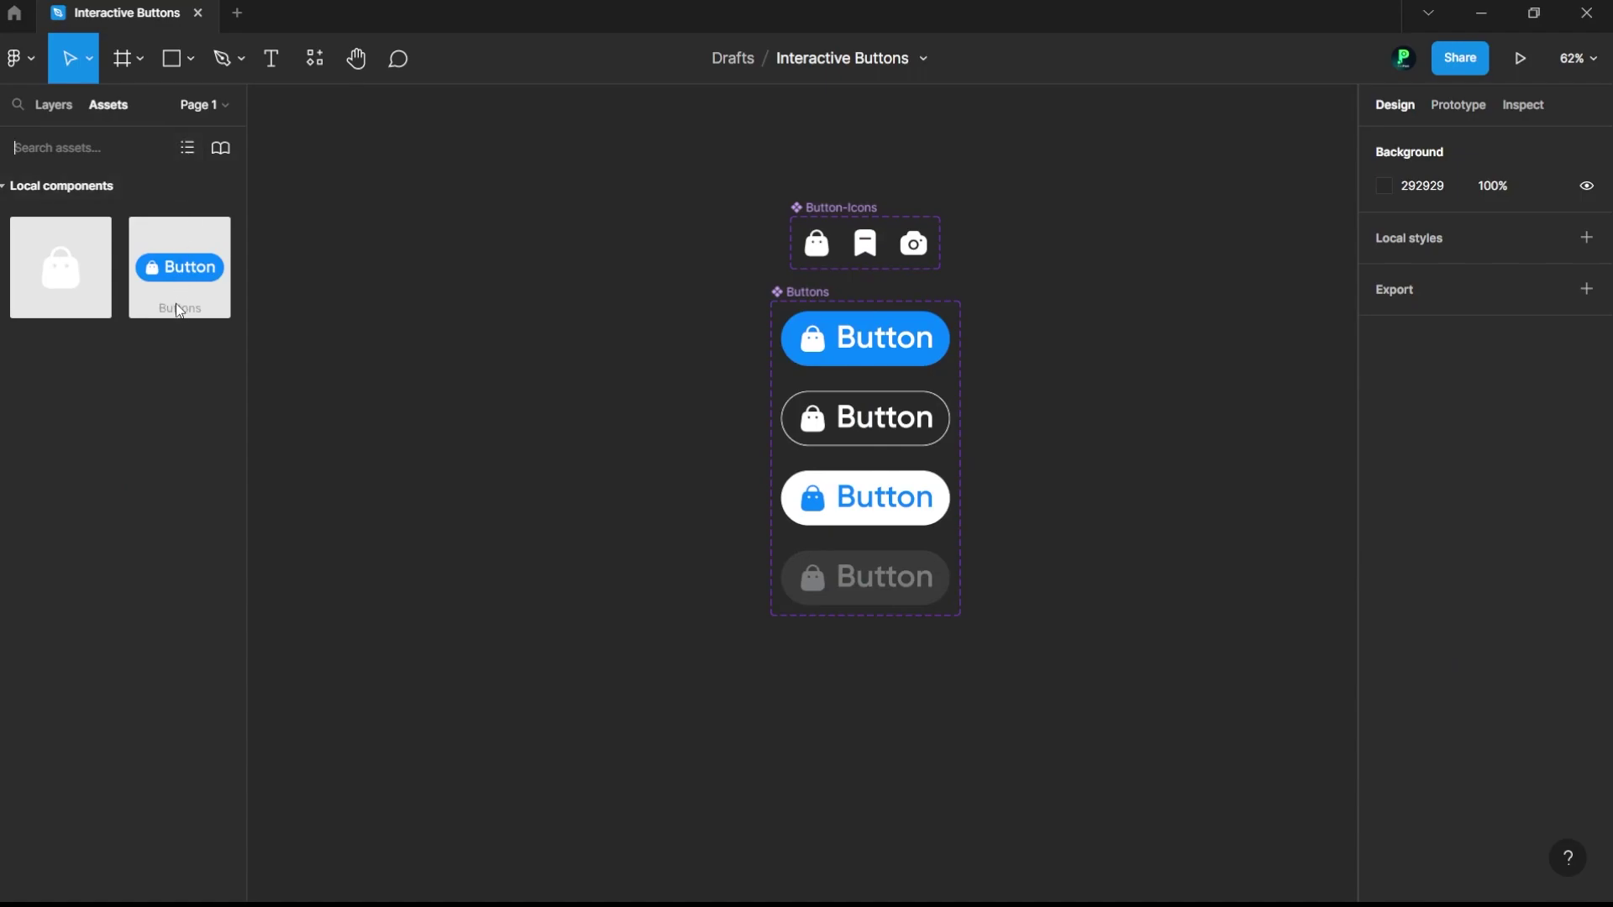
left_click_drag(193, 283, 594, 651)
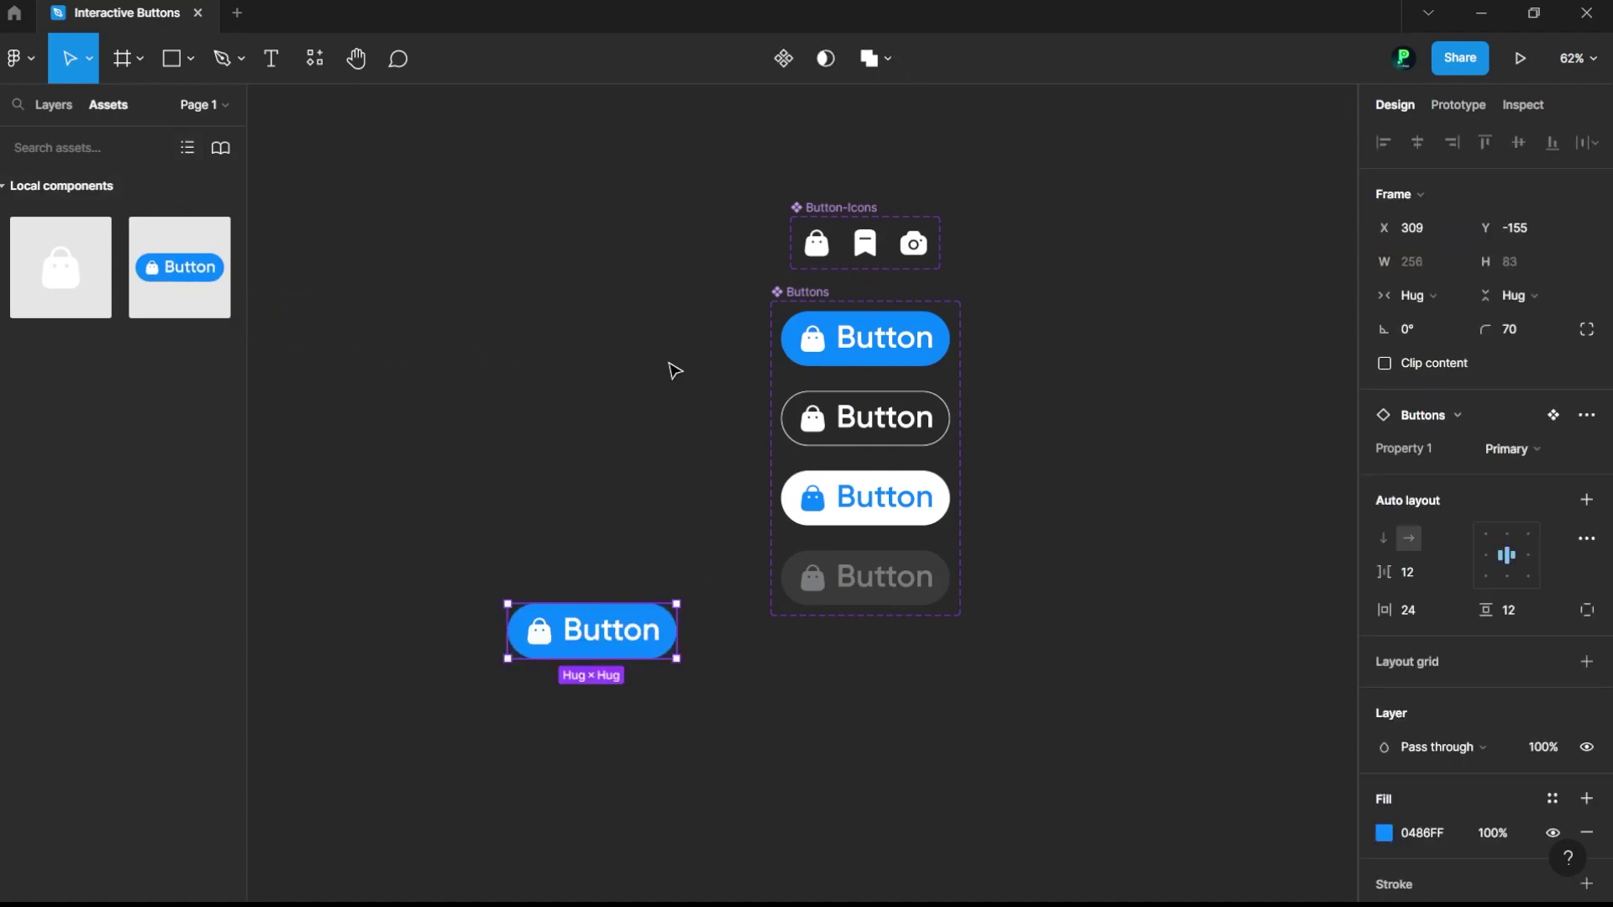
left_click(702, 324)
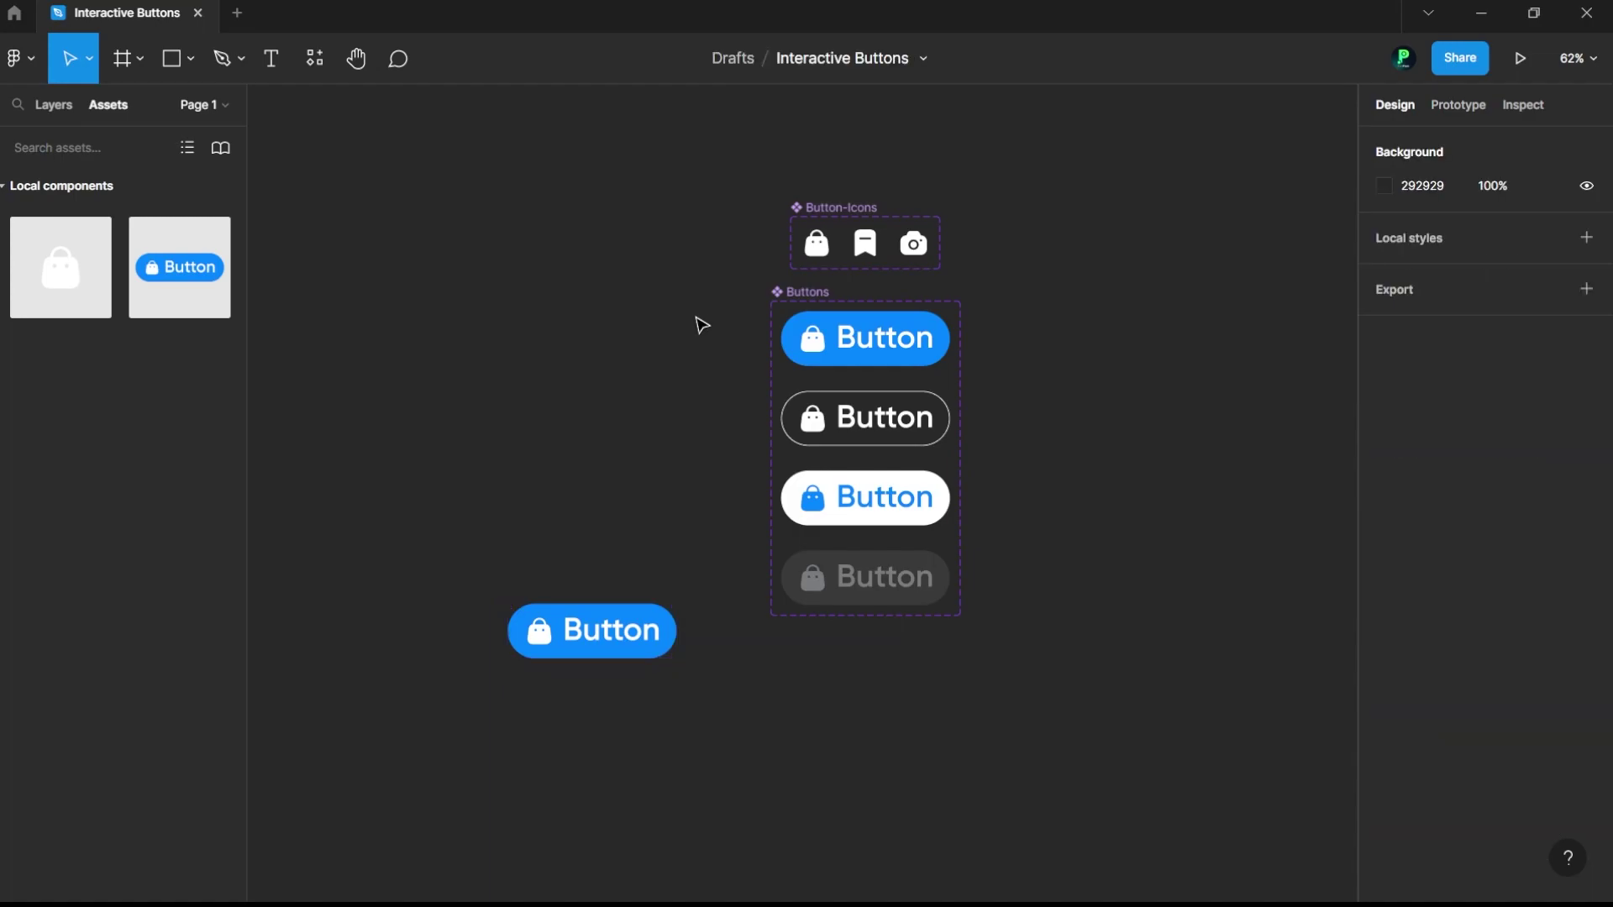
left_click(883, 357)
left_click_drag(881, 355, 881, 709)
left_click(756, 790)
Step: Delete the extra left instance and select the Primary instance below the set
left_click(593, 630)
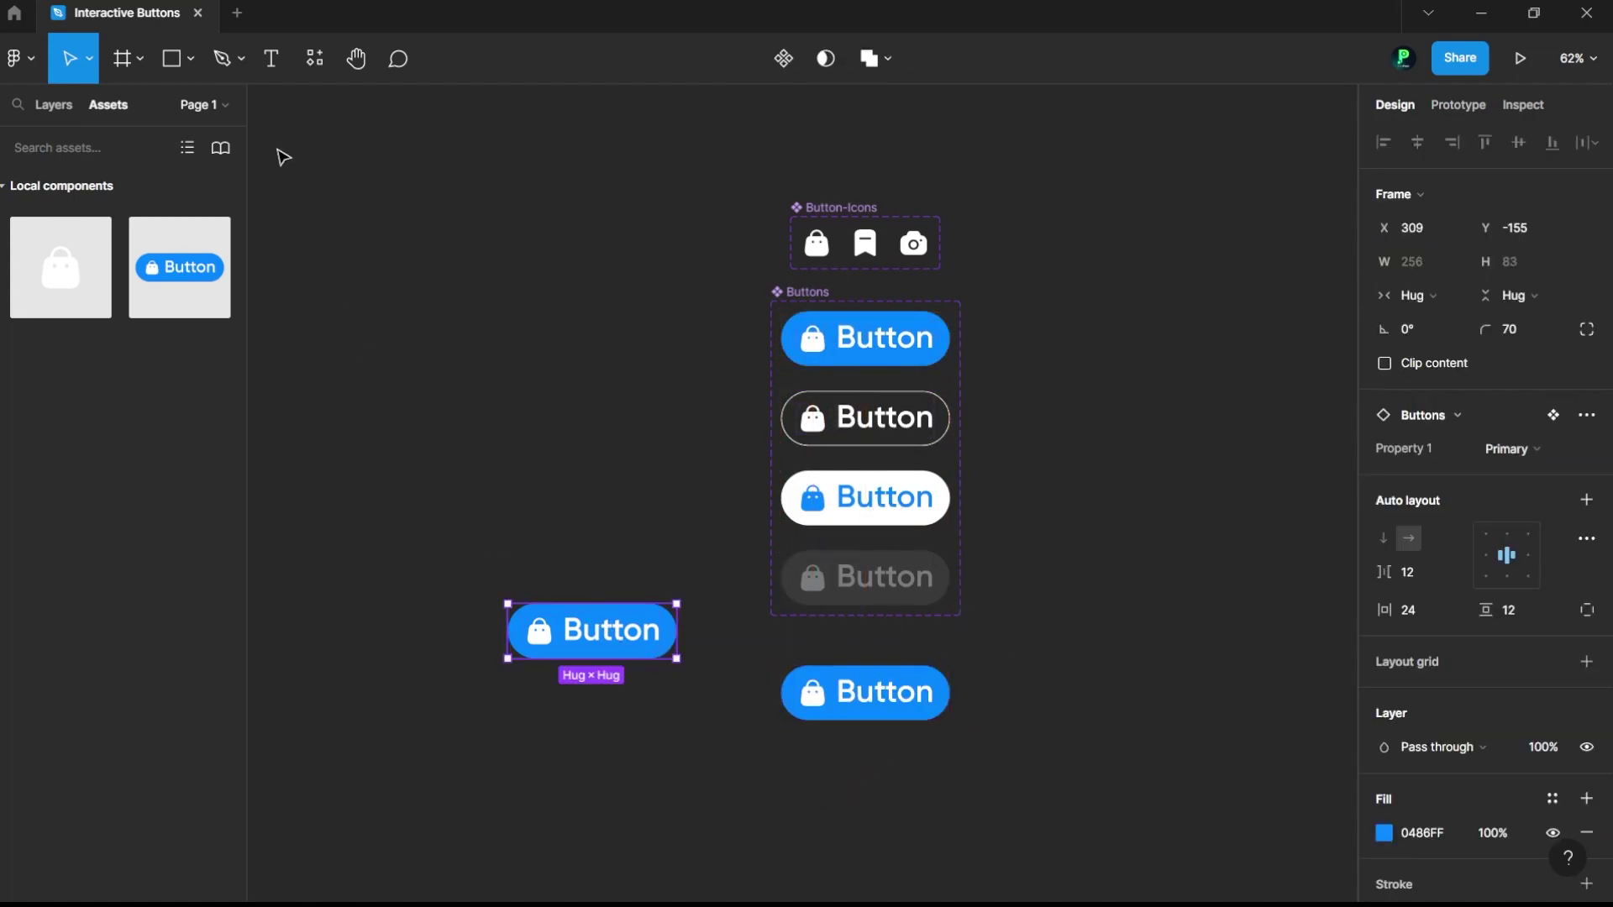
left_click(72, 106)
left_click(547, 262)
scroll(753, 316, "down", 2)
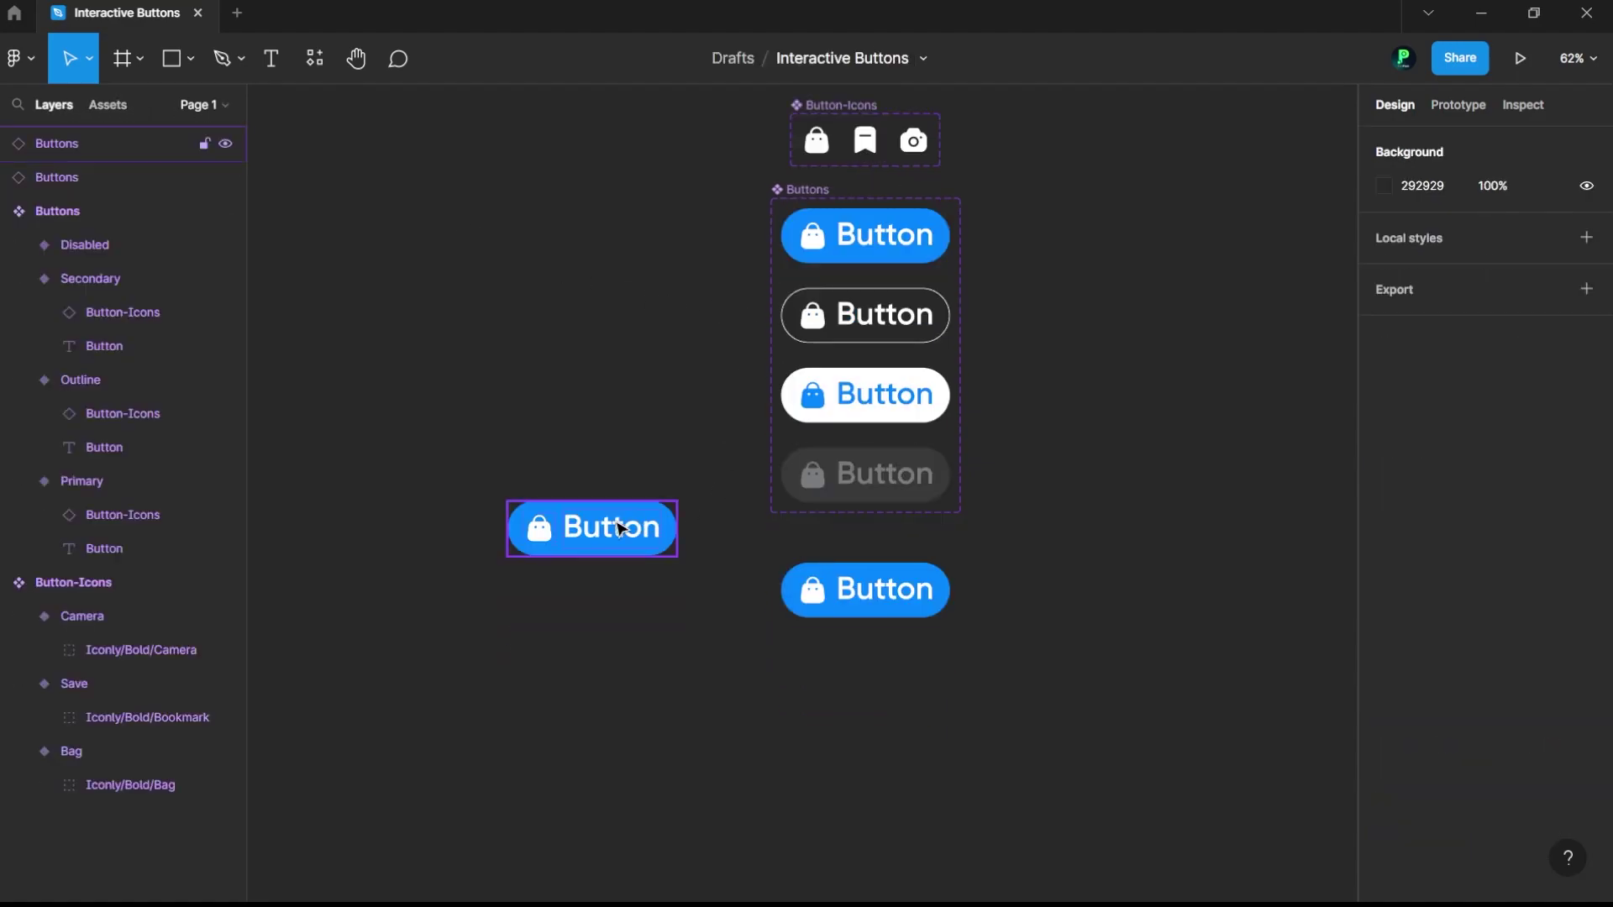
left_click(619, 529)
key("Delete")
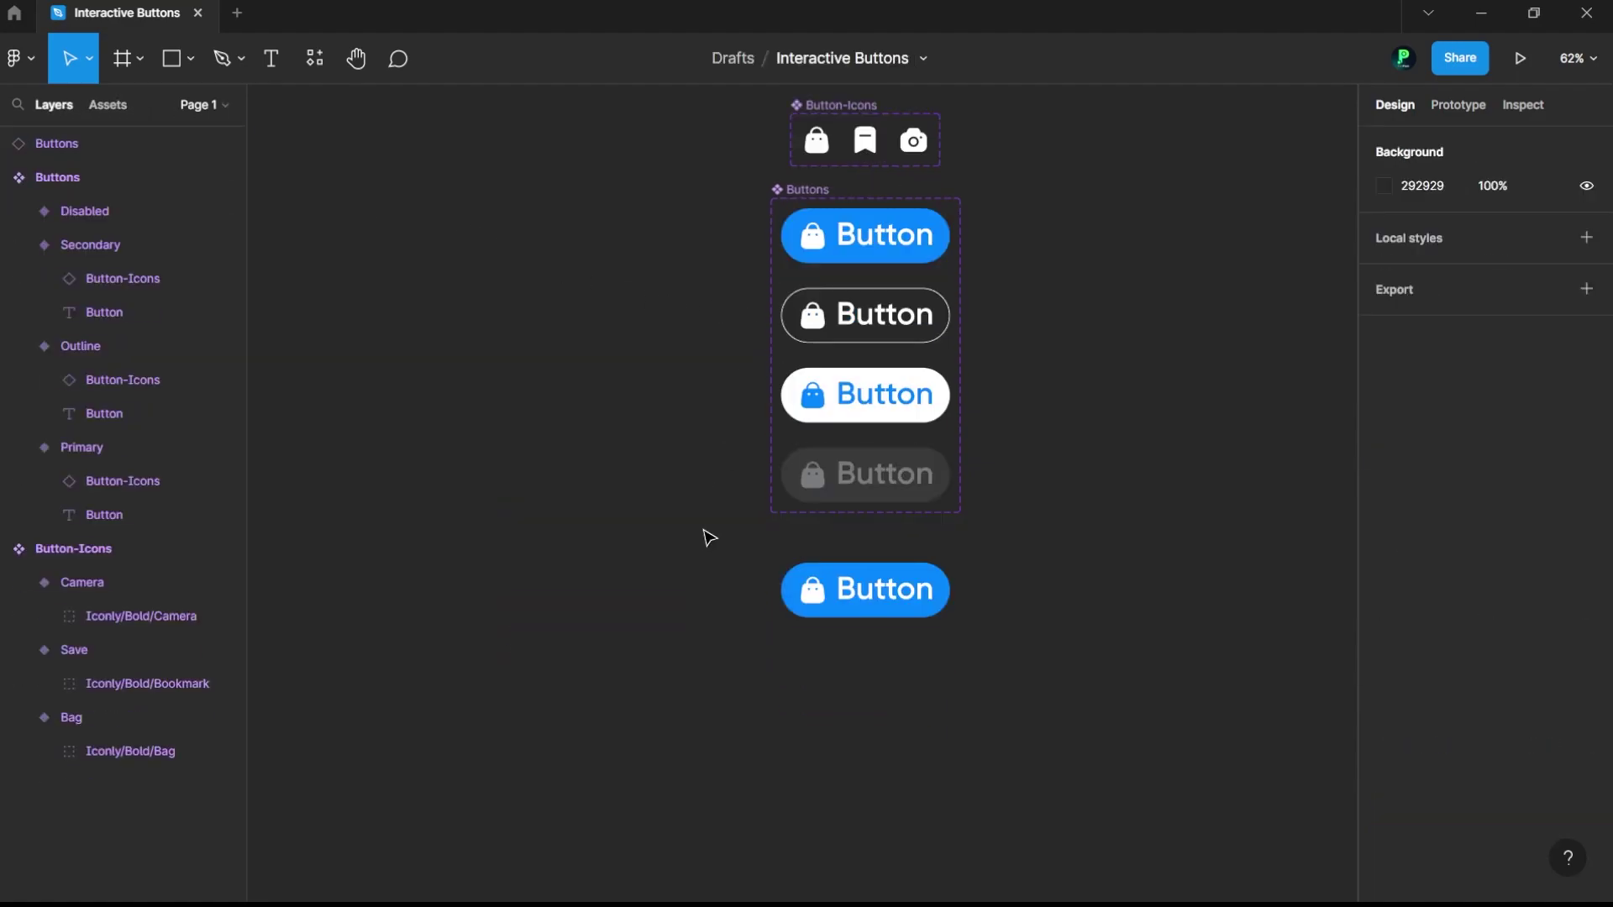
left_click(882, 596)
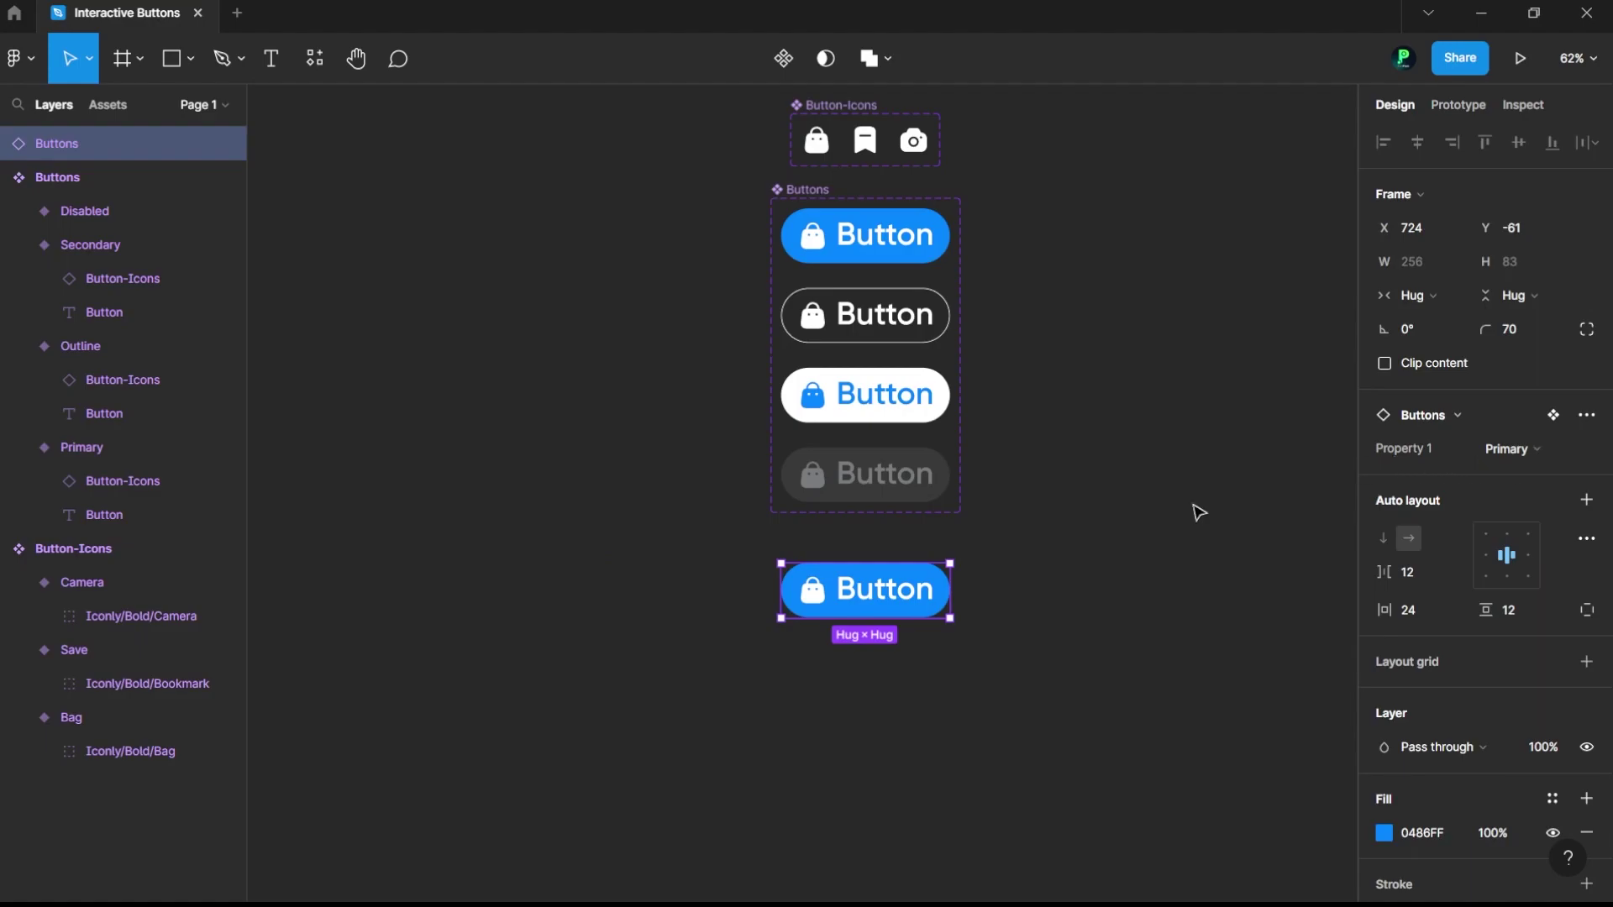
Step: Try the instance as Outline, Secondary and Disabled, settling on Secondary
left_click(1520, 460)
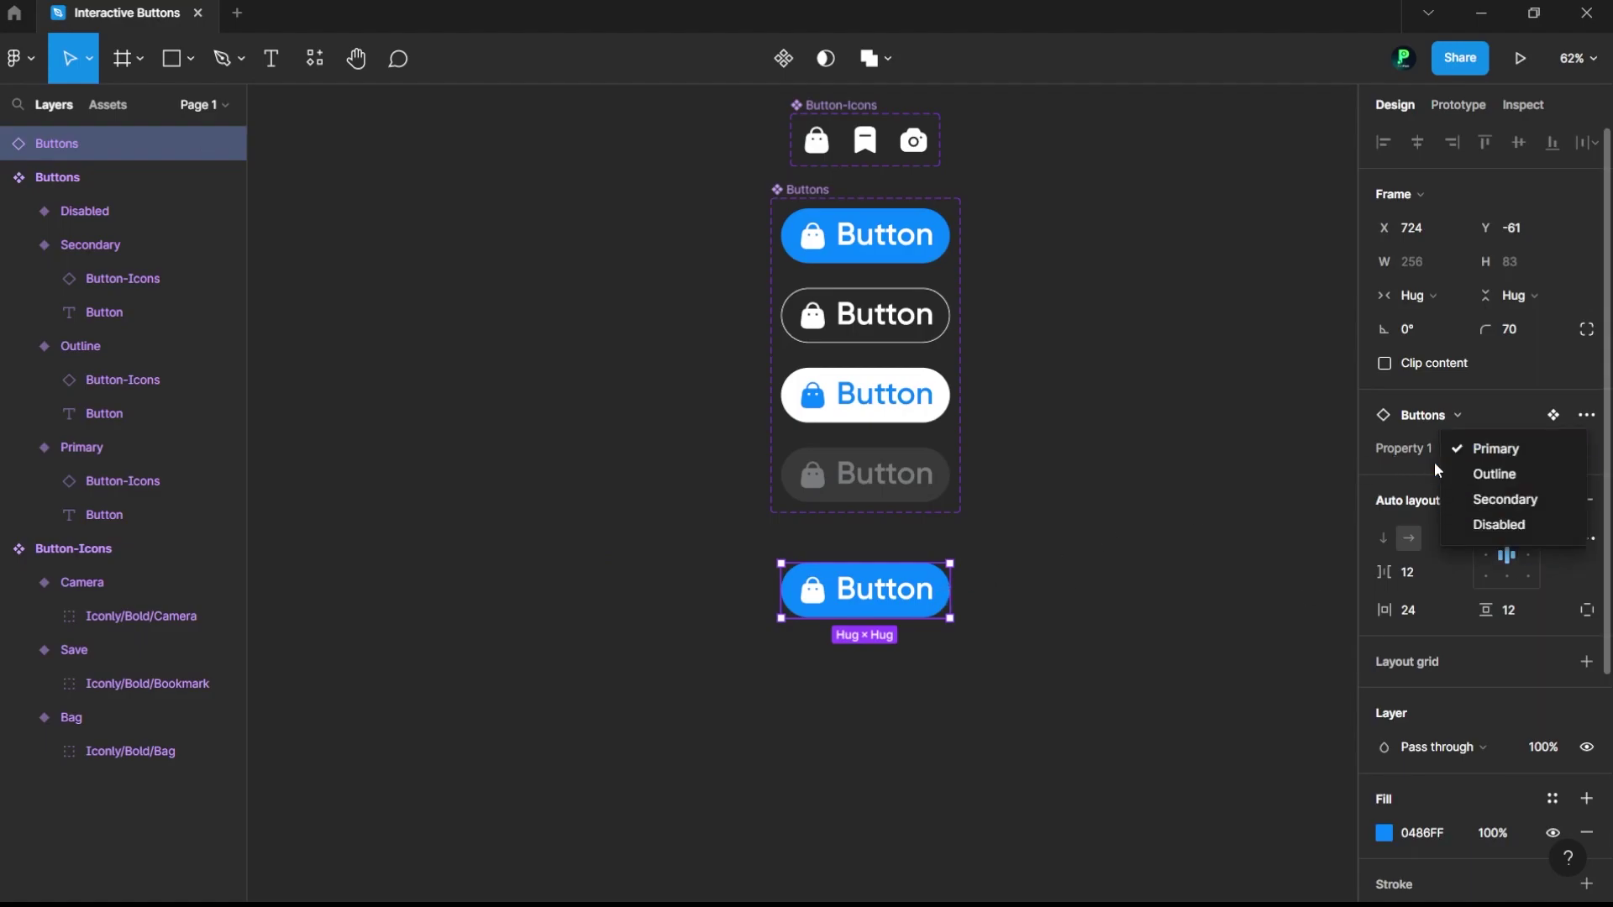
left_click(1505, 450)
left_click(1505, 453)
left_click(1491, 480)
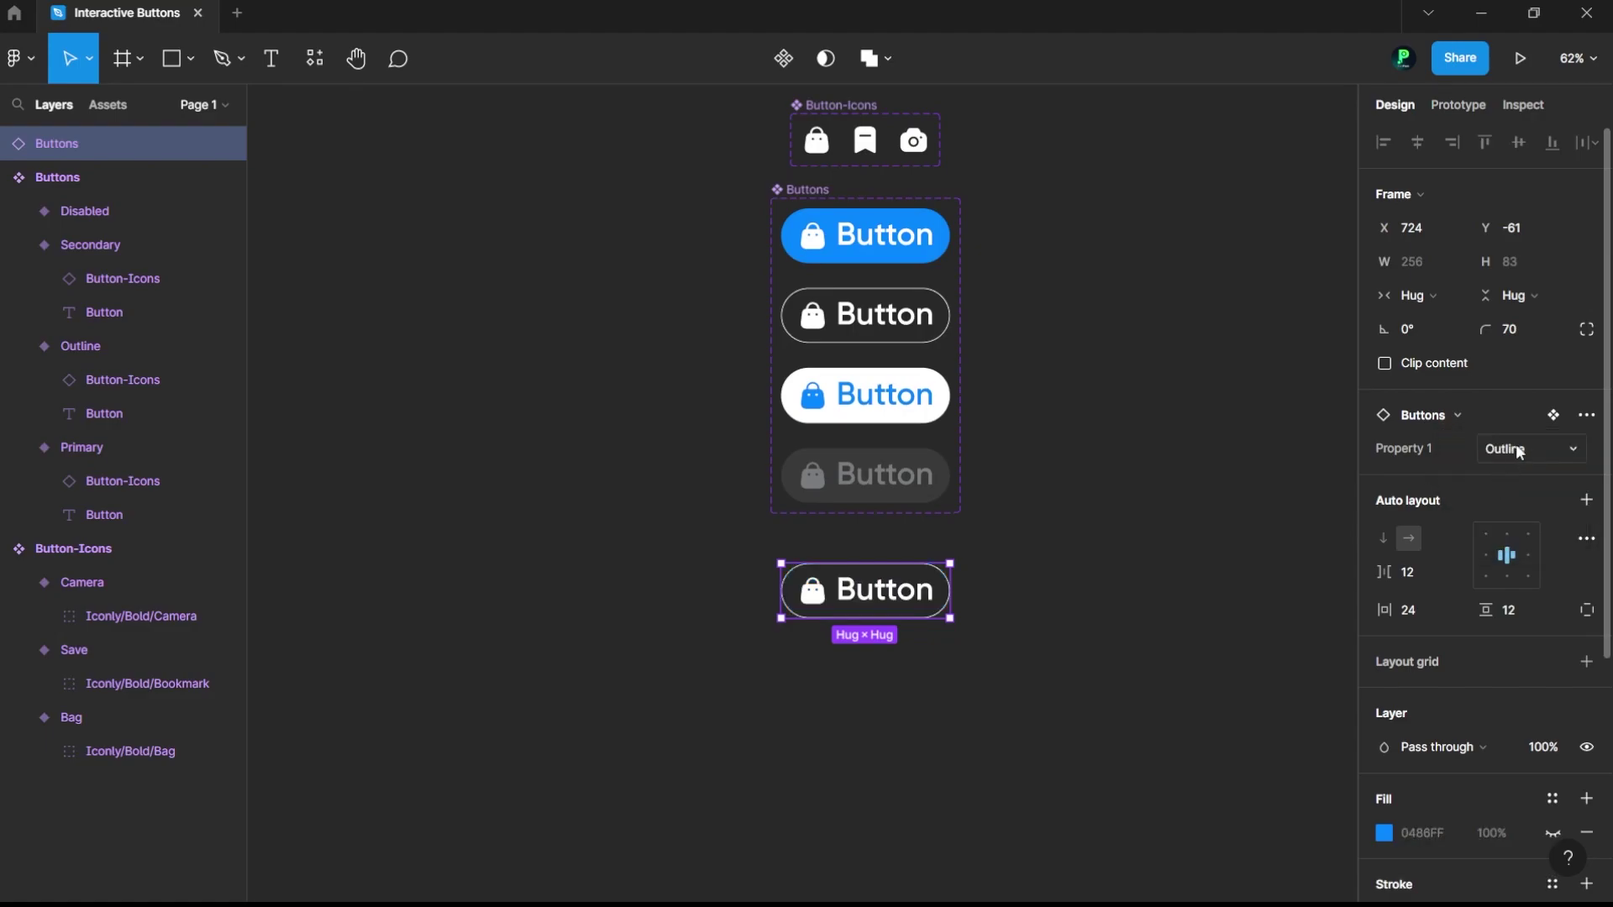
left_click(1521, 450)
left_click(1503, 474)
left_click(1533, 450)
left_click(1512, 475)
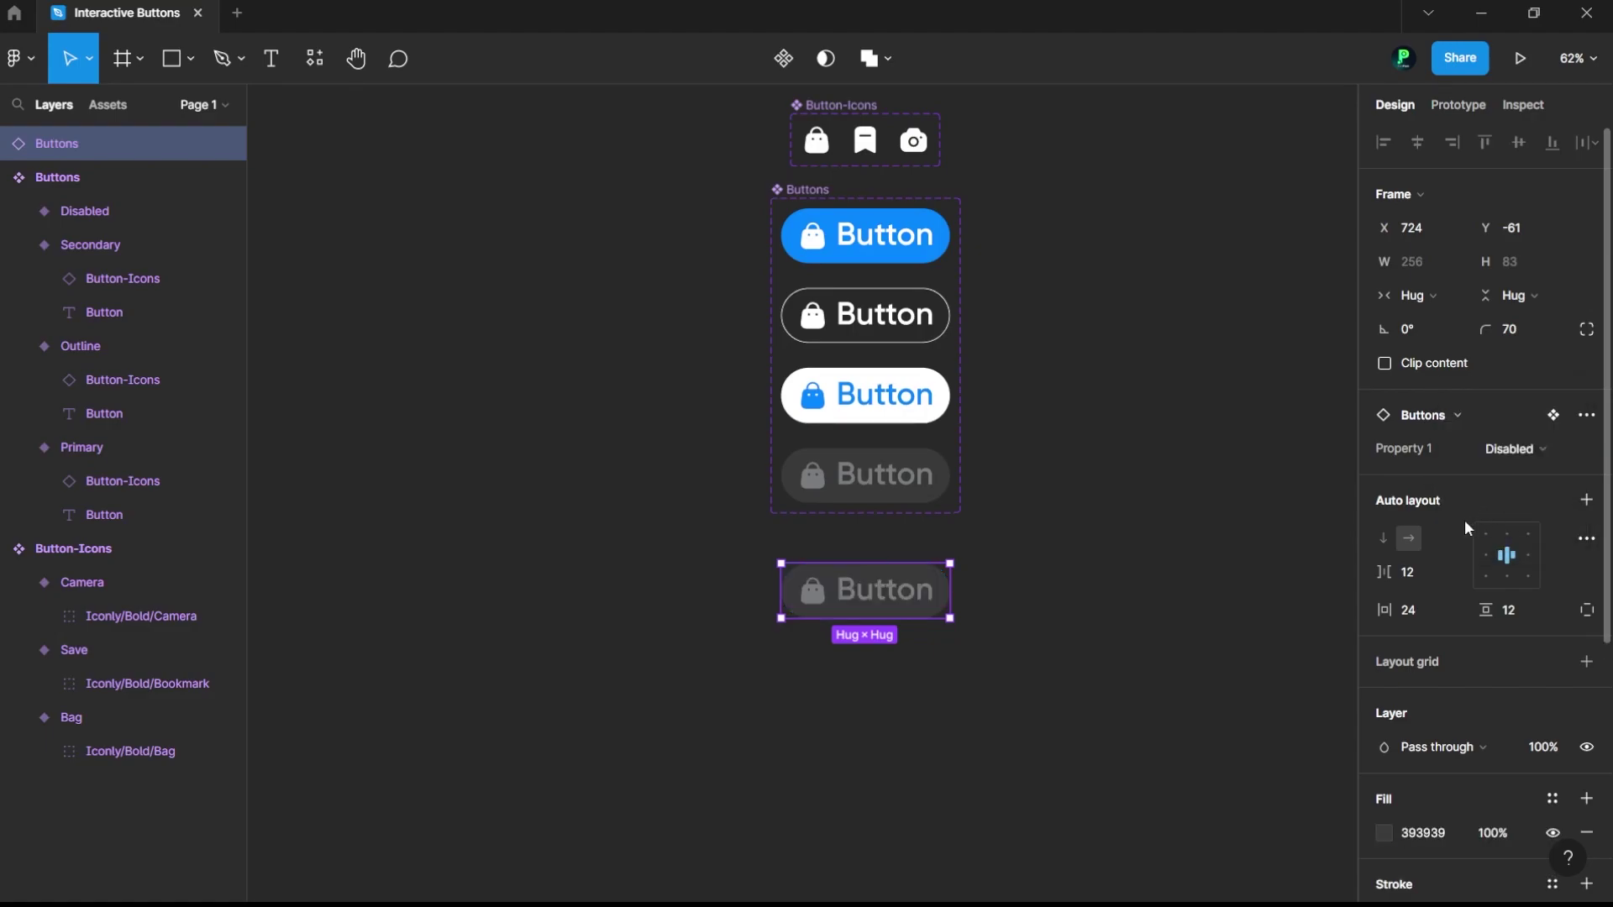
left_click(1512, 449)
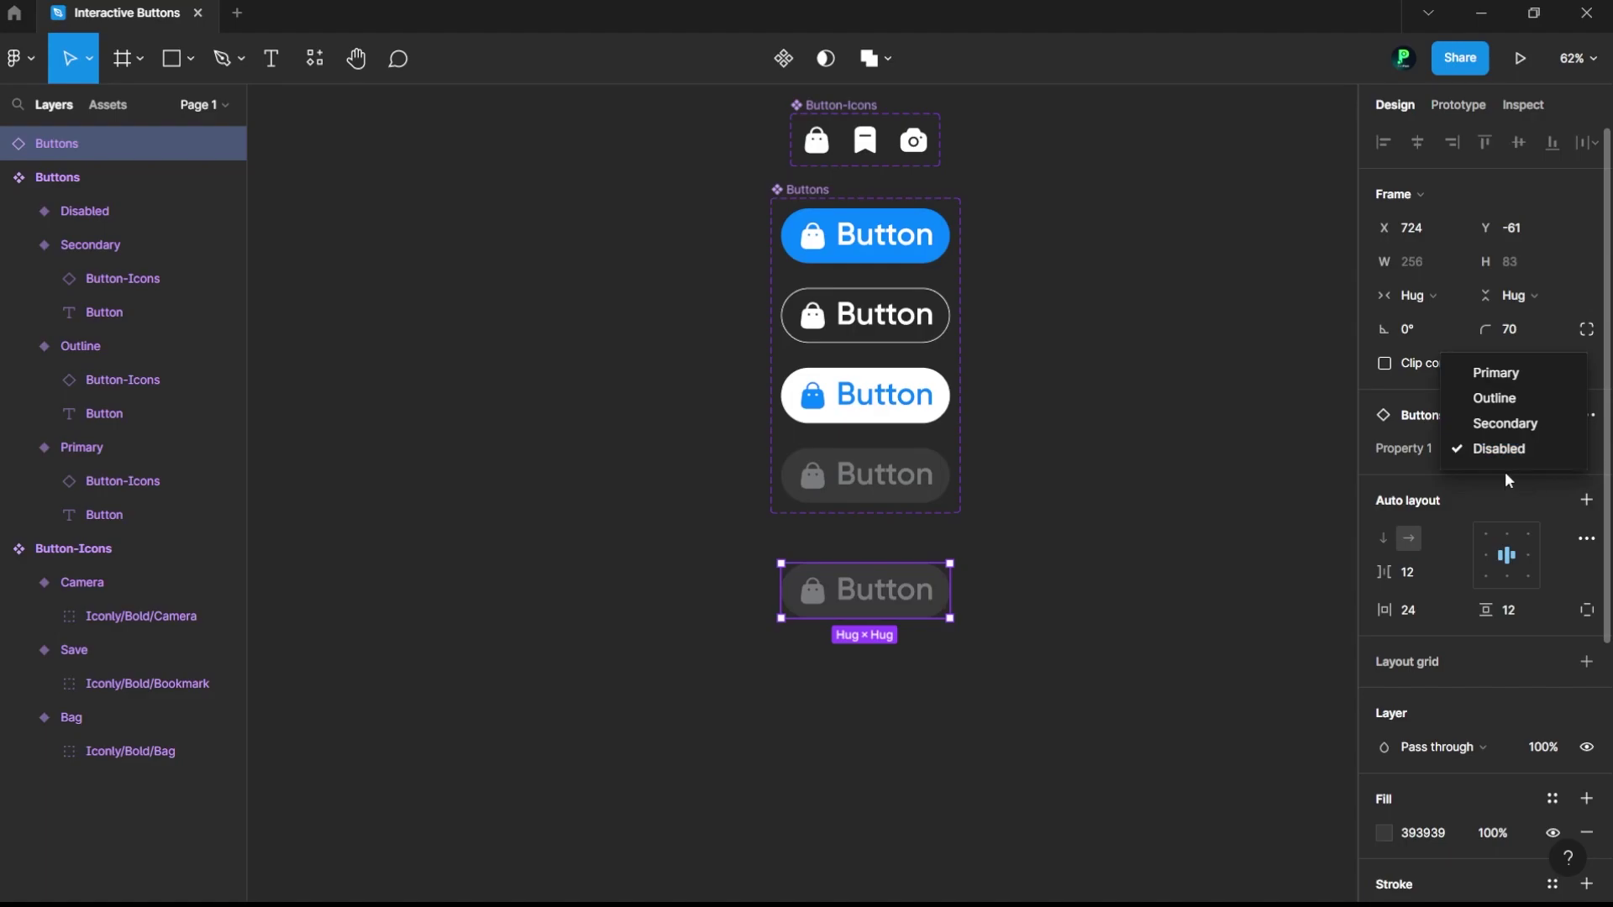
left_click(1505, 423)
Step: Swap the instance's icon to Camera and begin editing its white colour
double_click(809, 604)
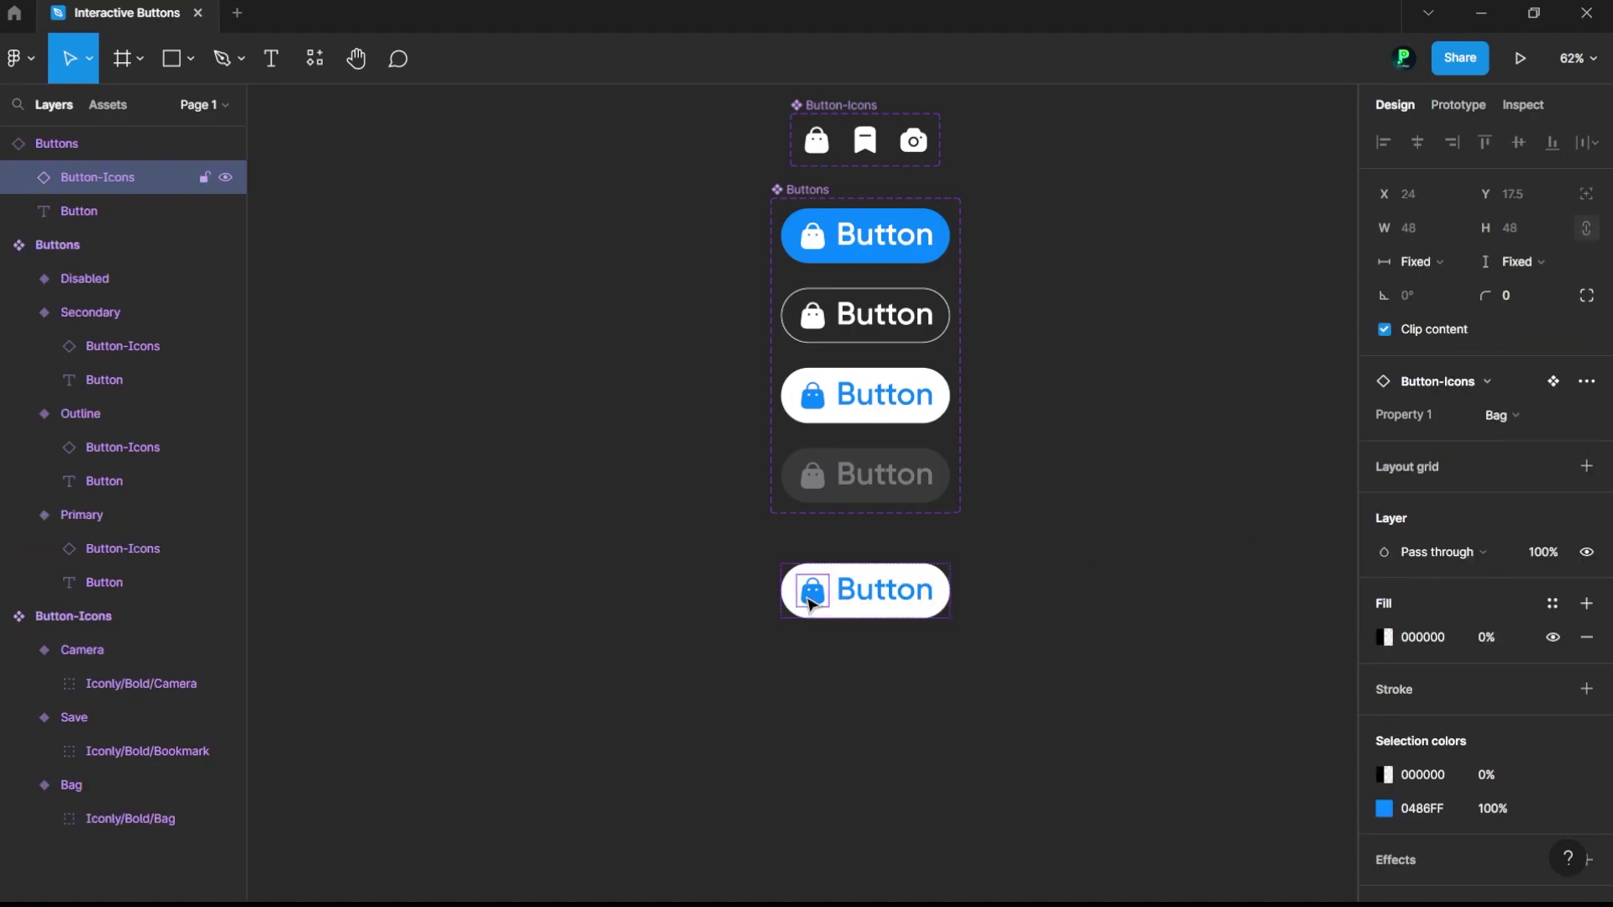
left_click(1497, 417)
left_click(1493, 443)
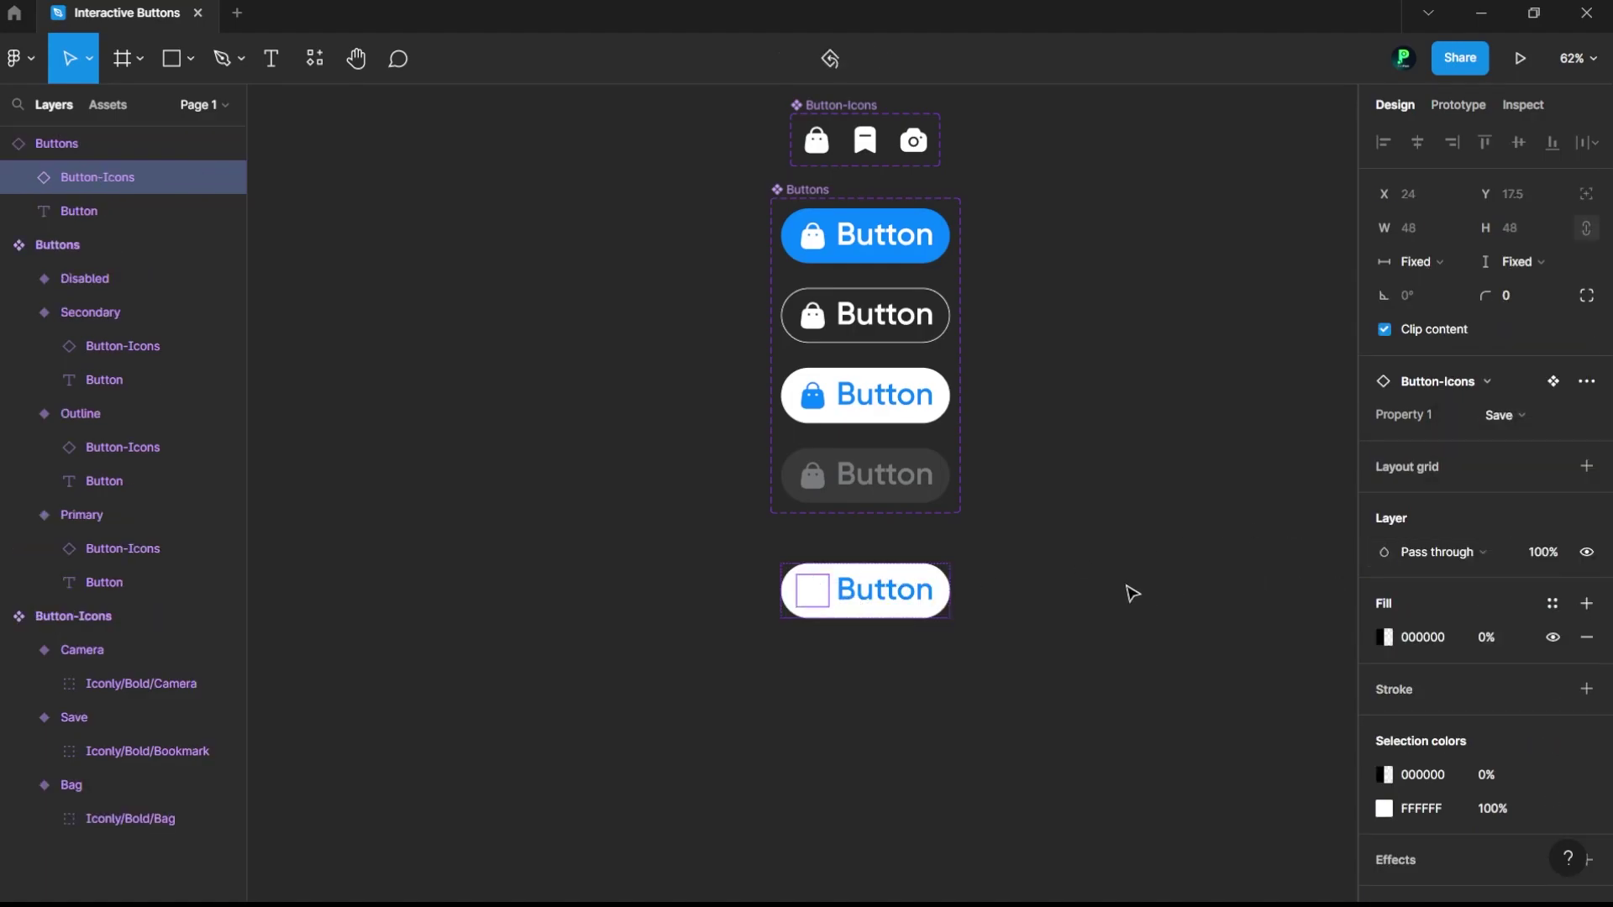
left_click(1512, 416)
left_click(1503, 440)
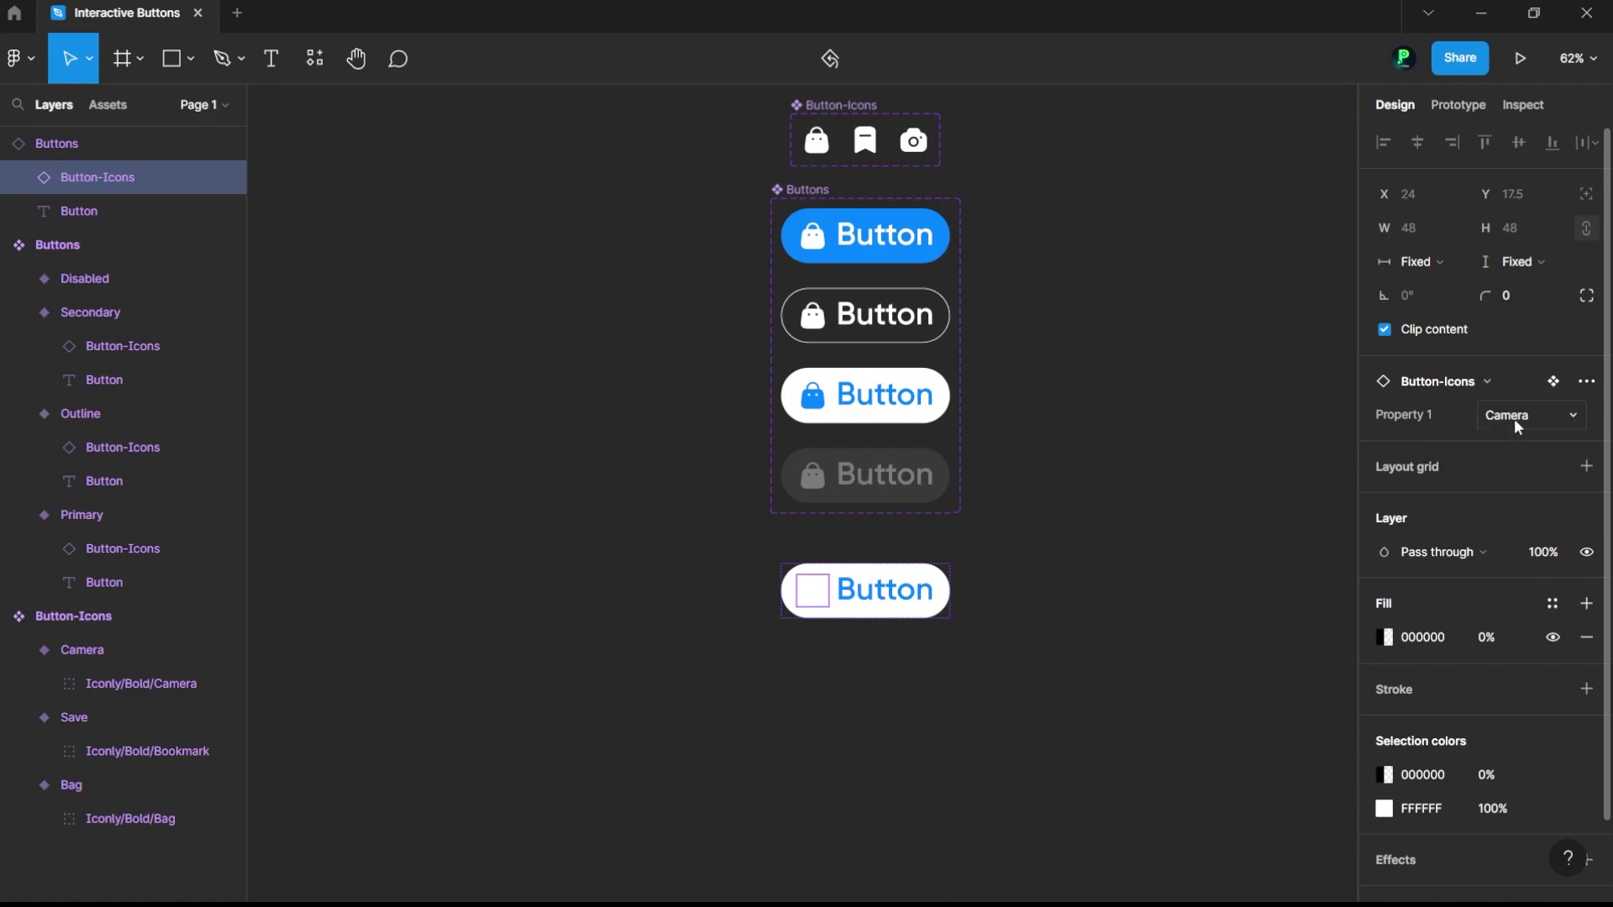
left_click(1390, 810)
Step: Colour the camera icon blue and set the bottom button's label to 'Camera'
left_click(1181, 800)
left_click(1060, 628)
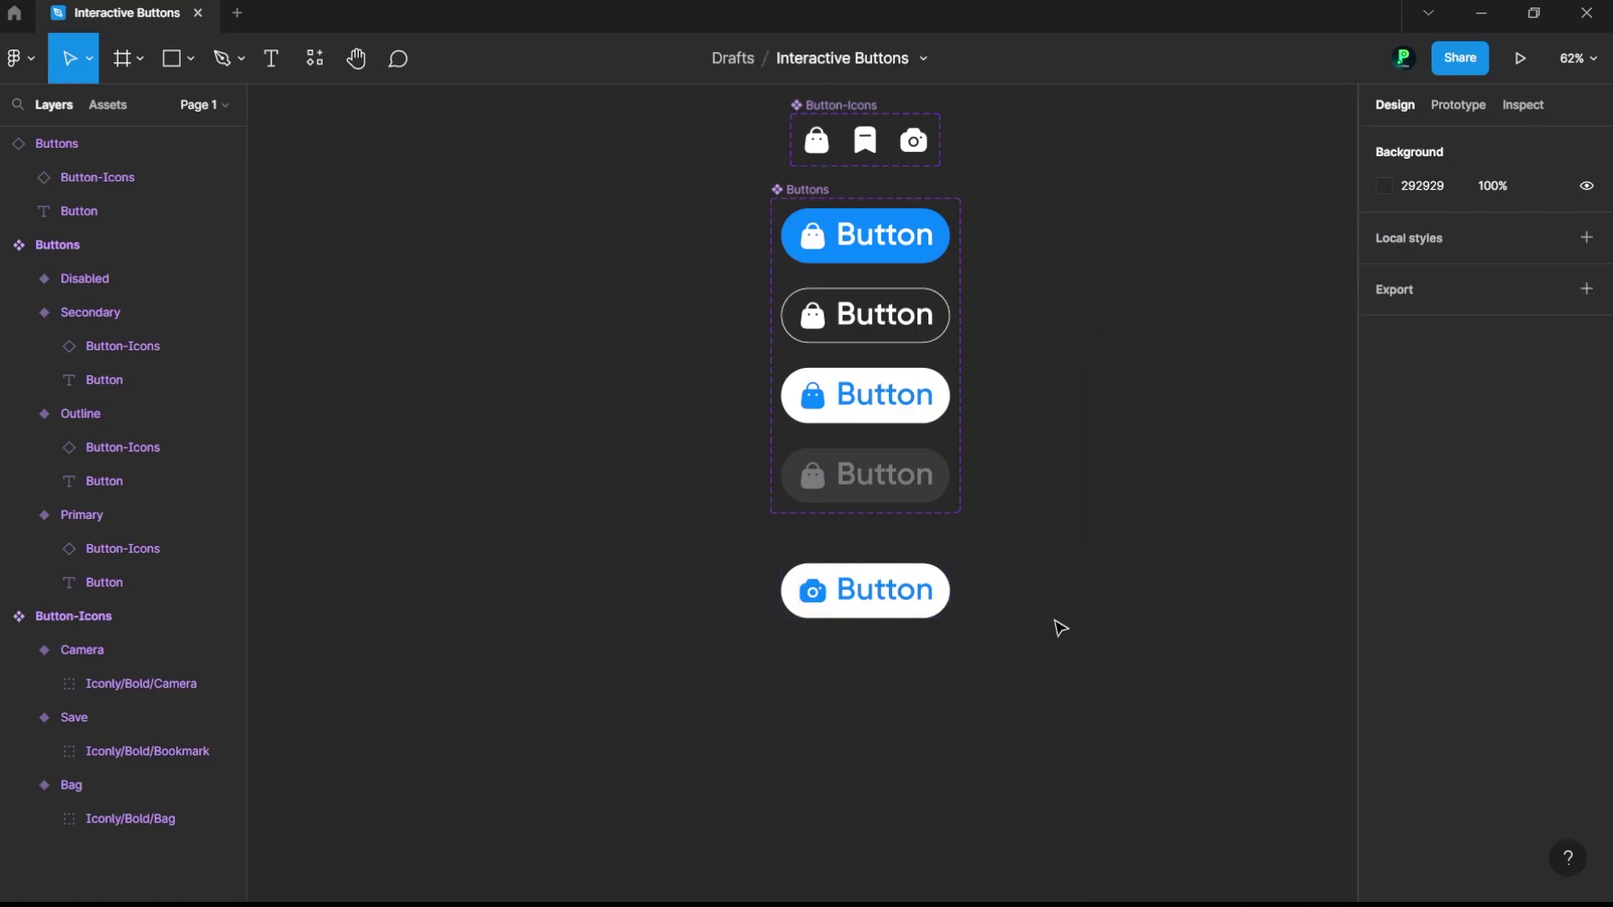
left_click(798, 567)
double_click(853, 587)
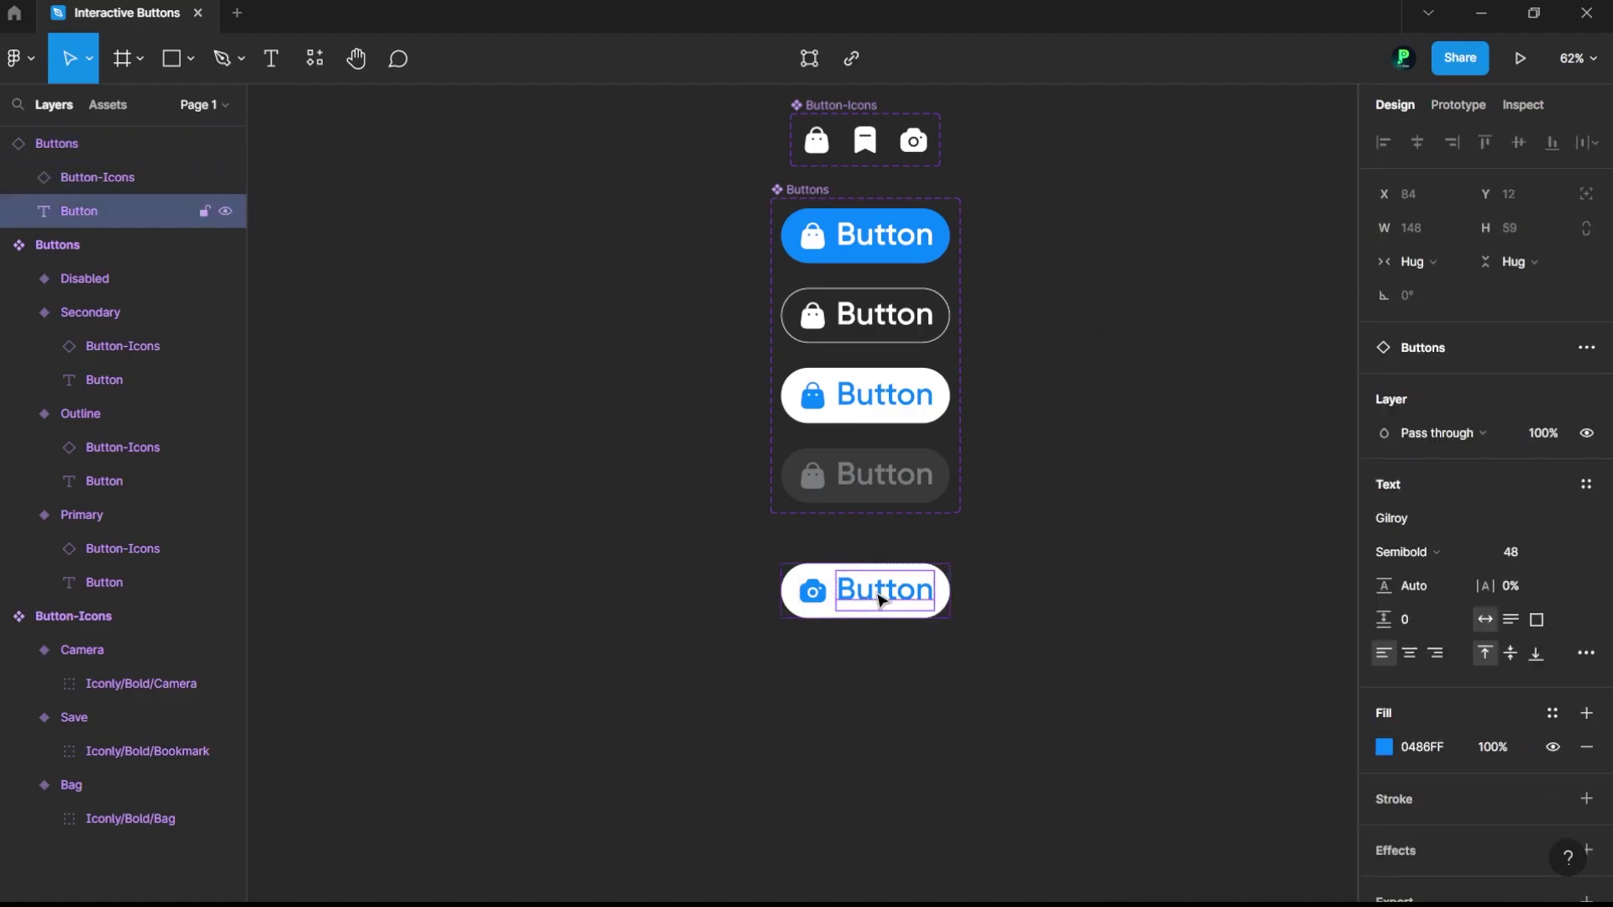
type("Camera")
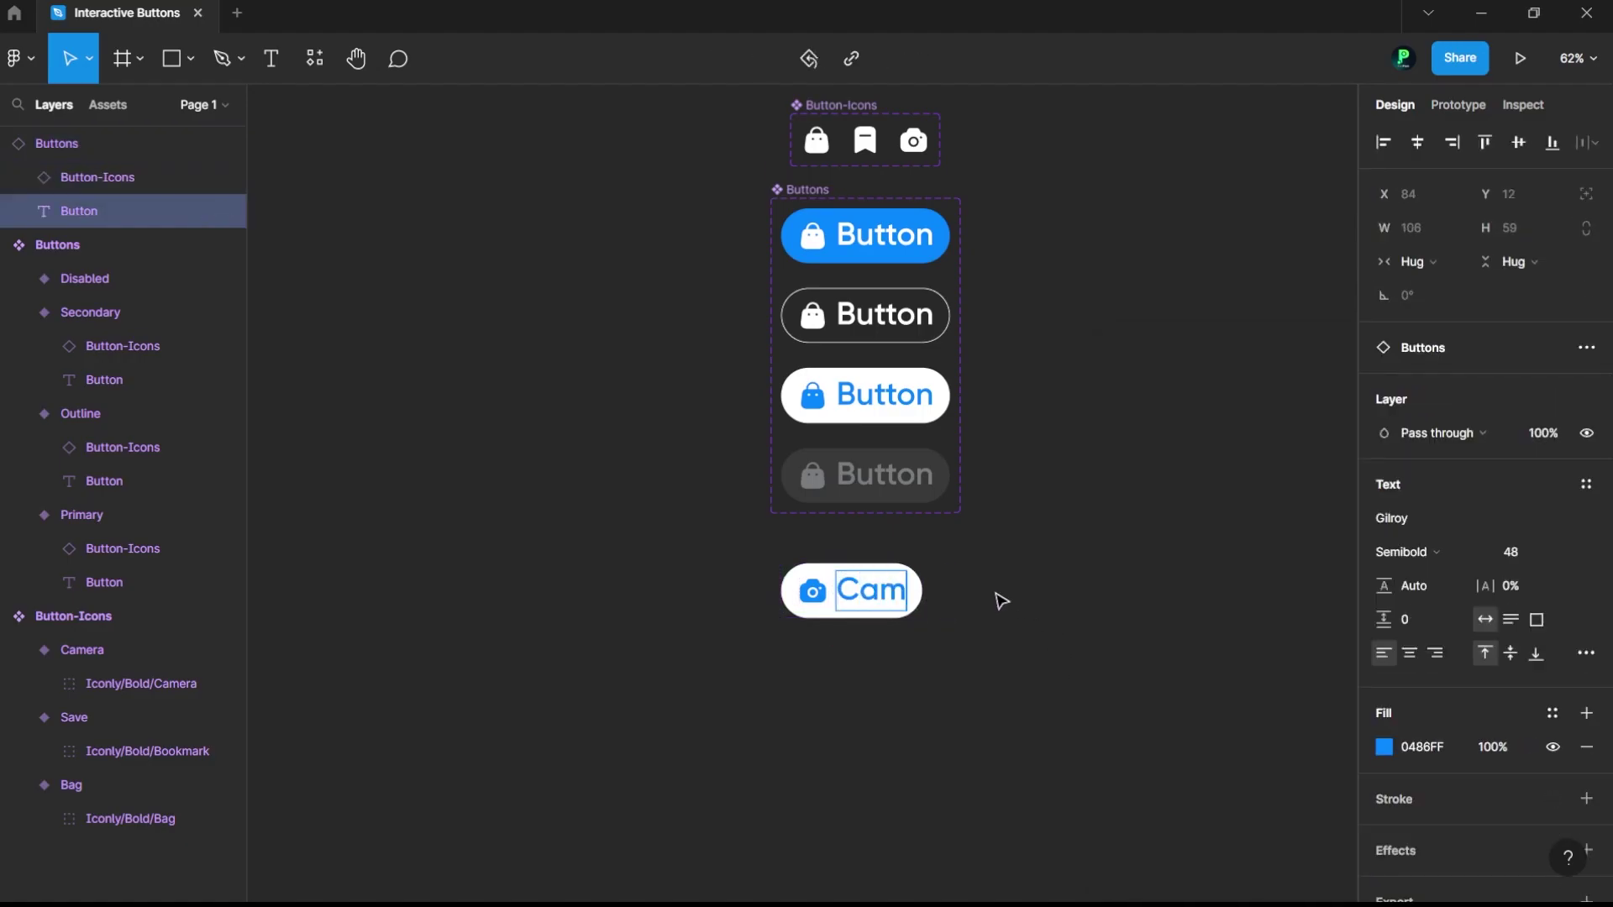
left_click(1001, 600)
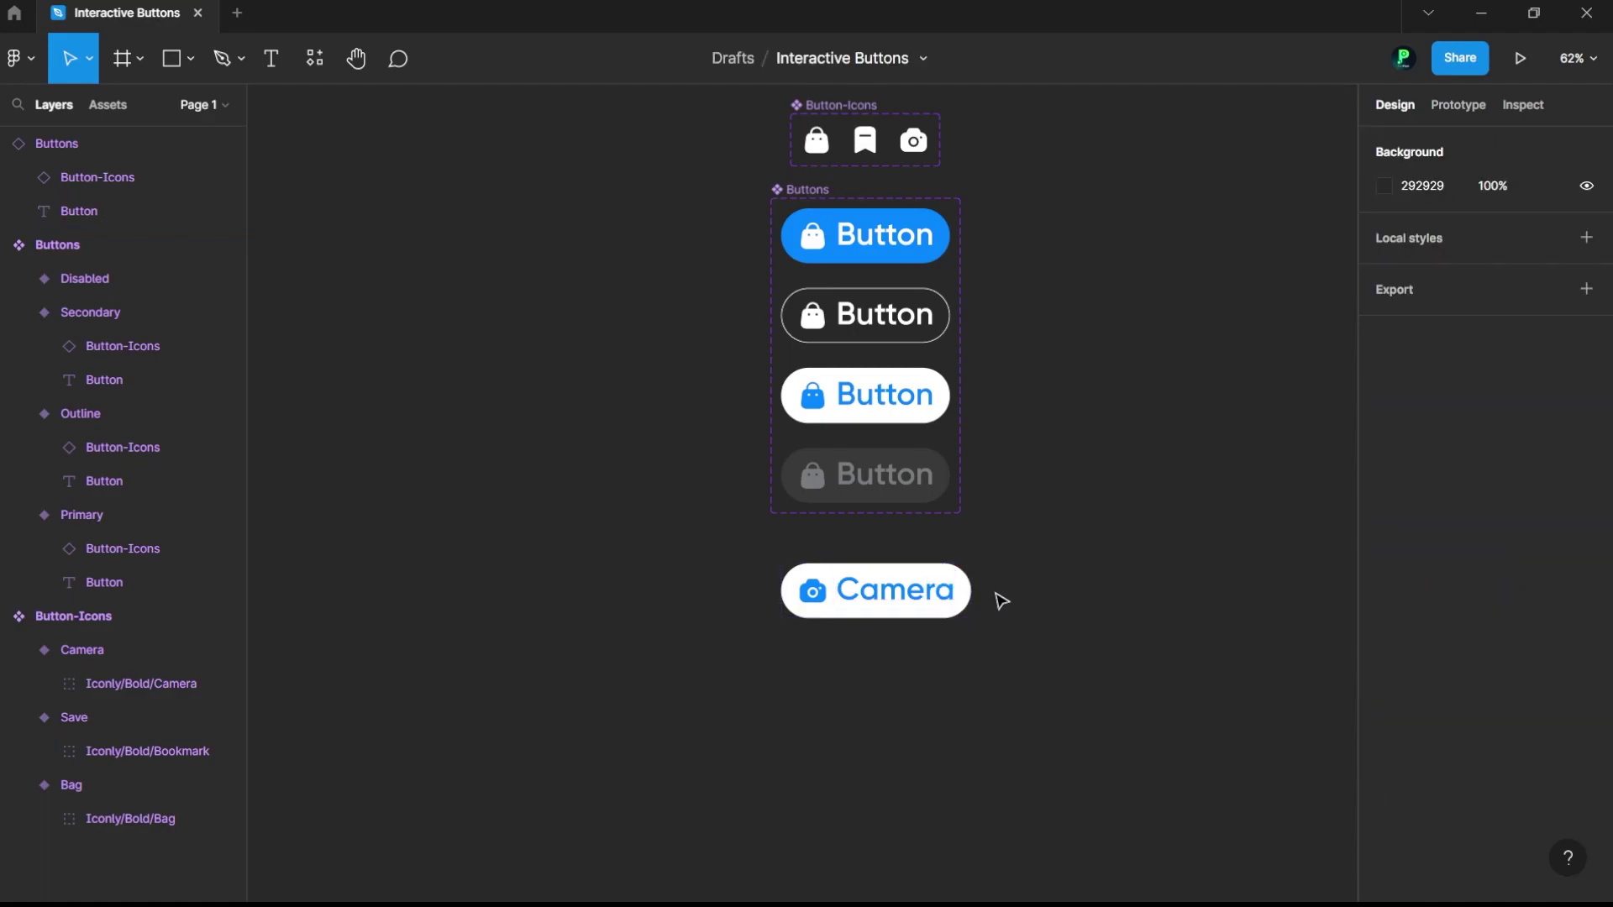
Step: Duplicate the Camera button and place the copy just below it
left_click(943, 596)
key("ctrl+d")
left_click_drag(911, 713, 916, 681)
left_click(1018, 700)
Step: Swap the lower copy's icon to the Save bookmark
double_click(919, 682)
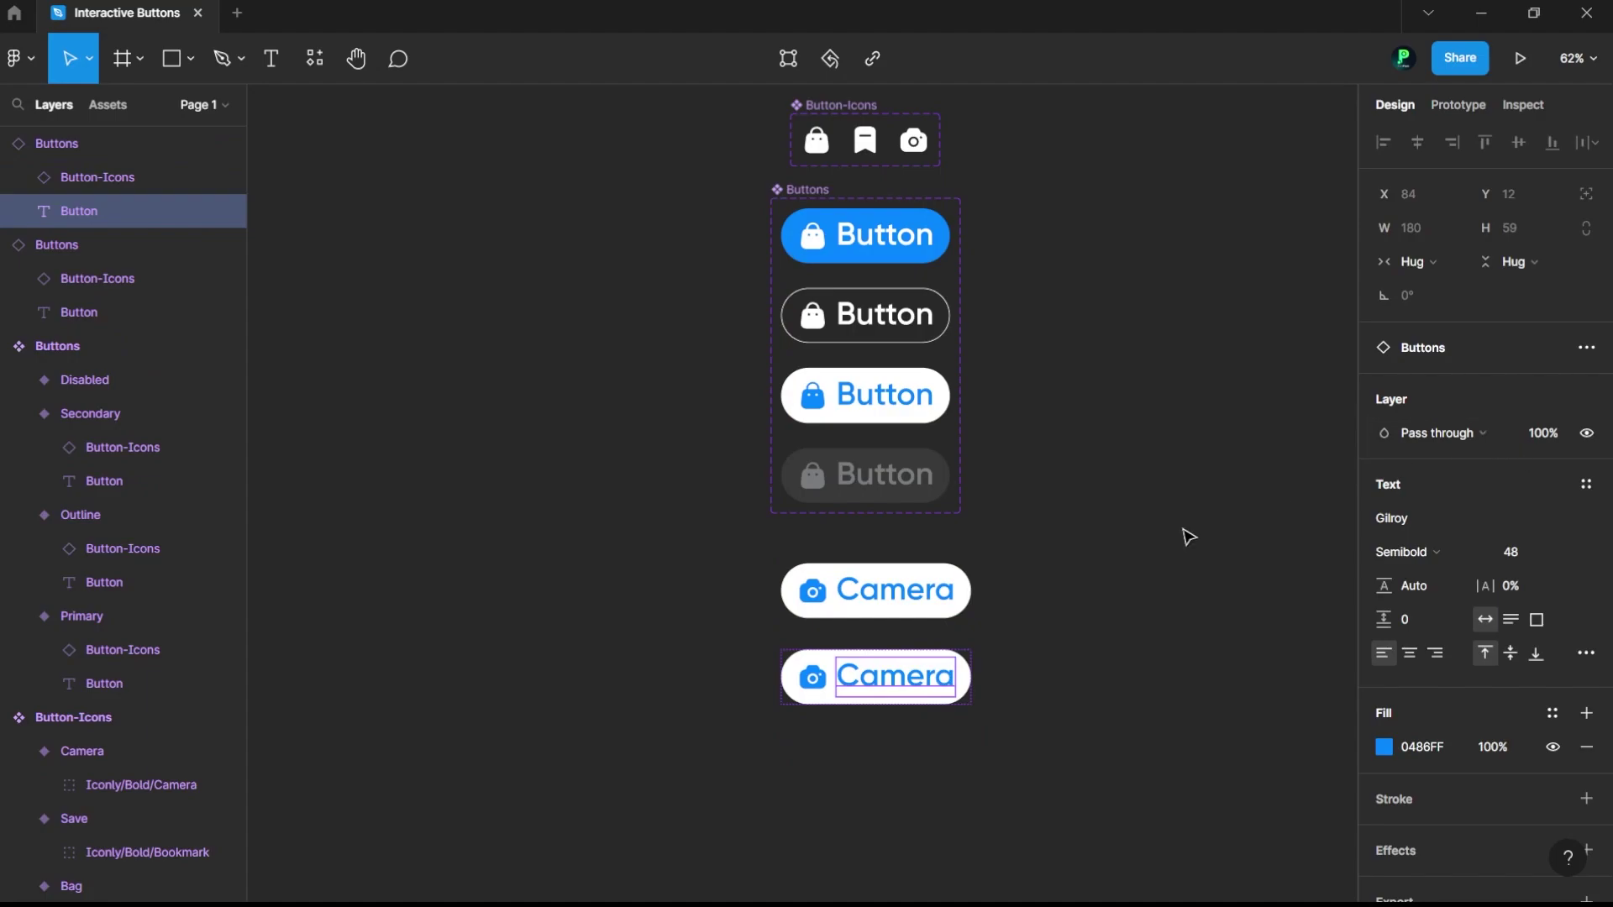
left_click(787, 689)
left_click(1537, 417)
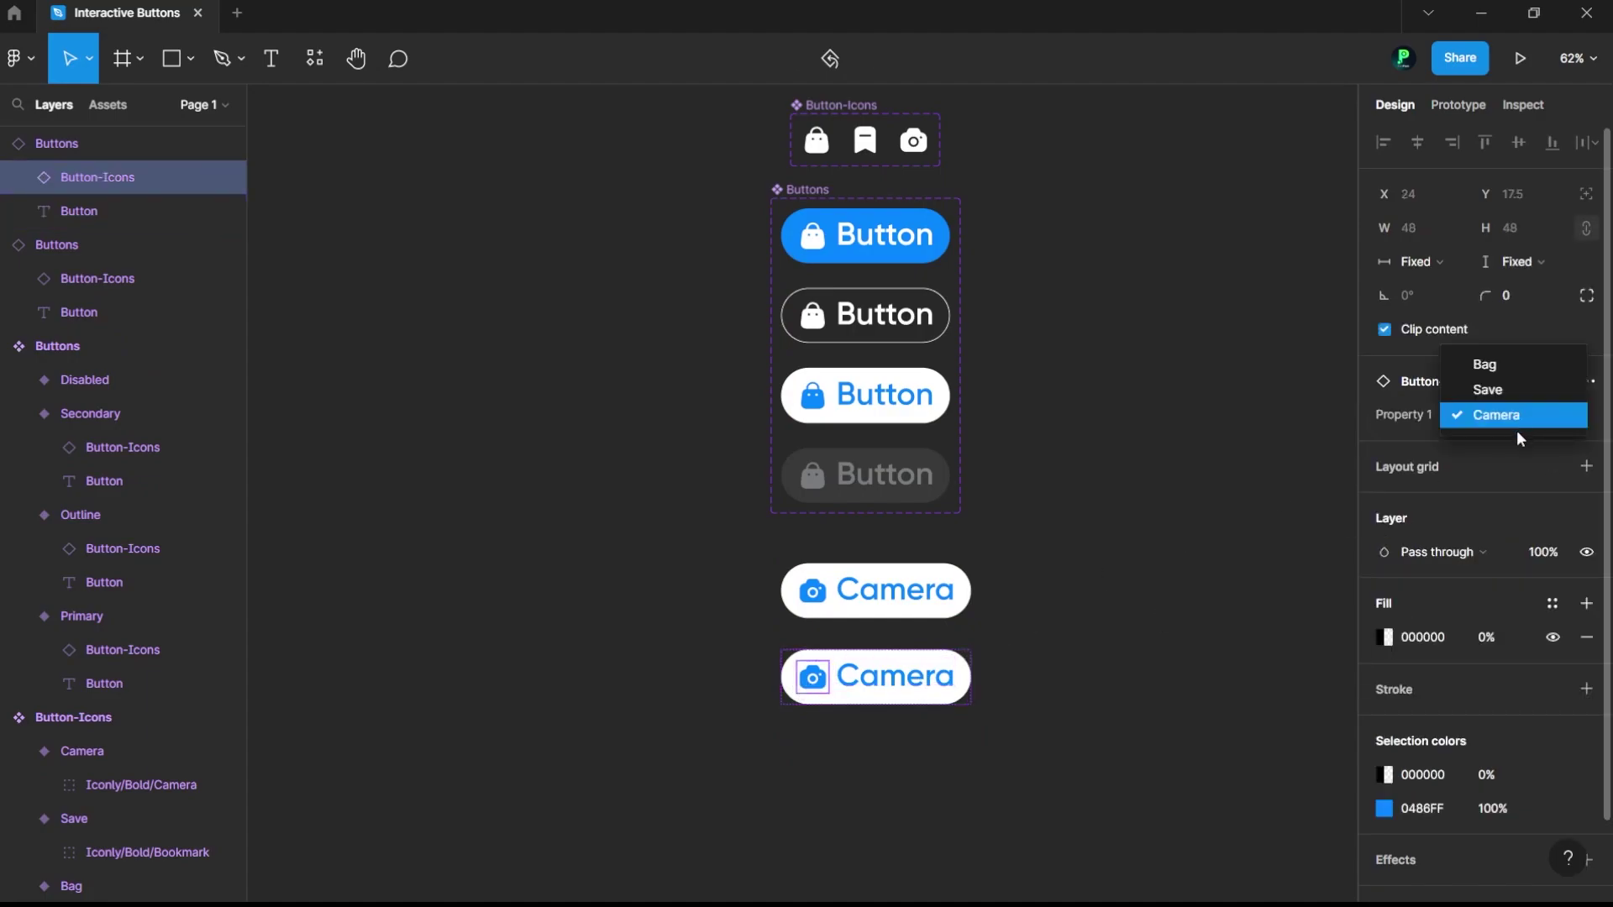
left_click(1487, 390)
left_click(964, 659)
Step: Change the lower button's label from 'Camera' to 'Save'
left_click(903, 669)
double_click(900, 683)
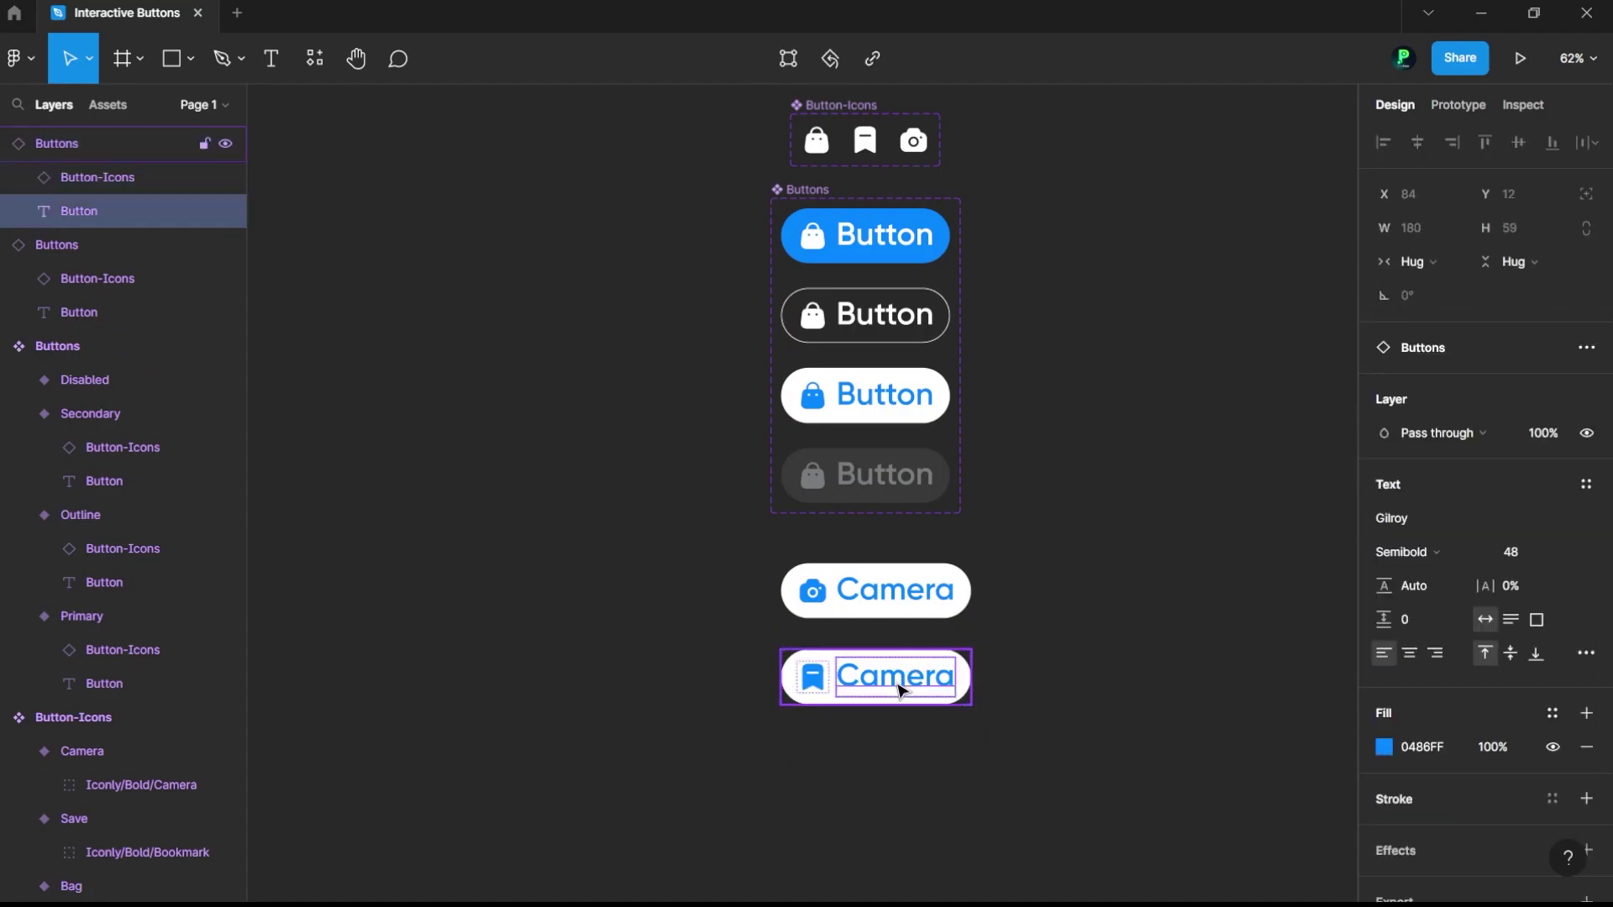
double_click(919, 686)
type("Save")
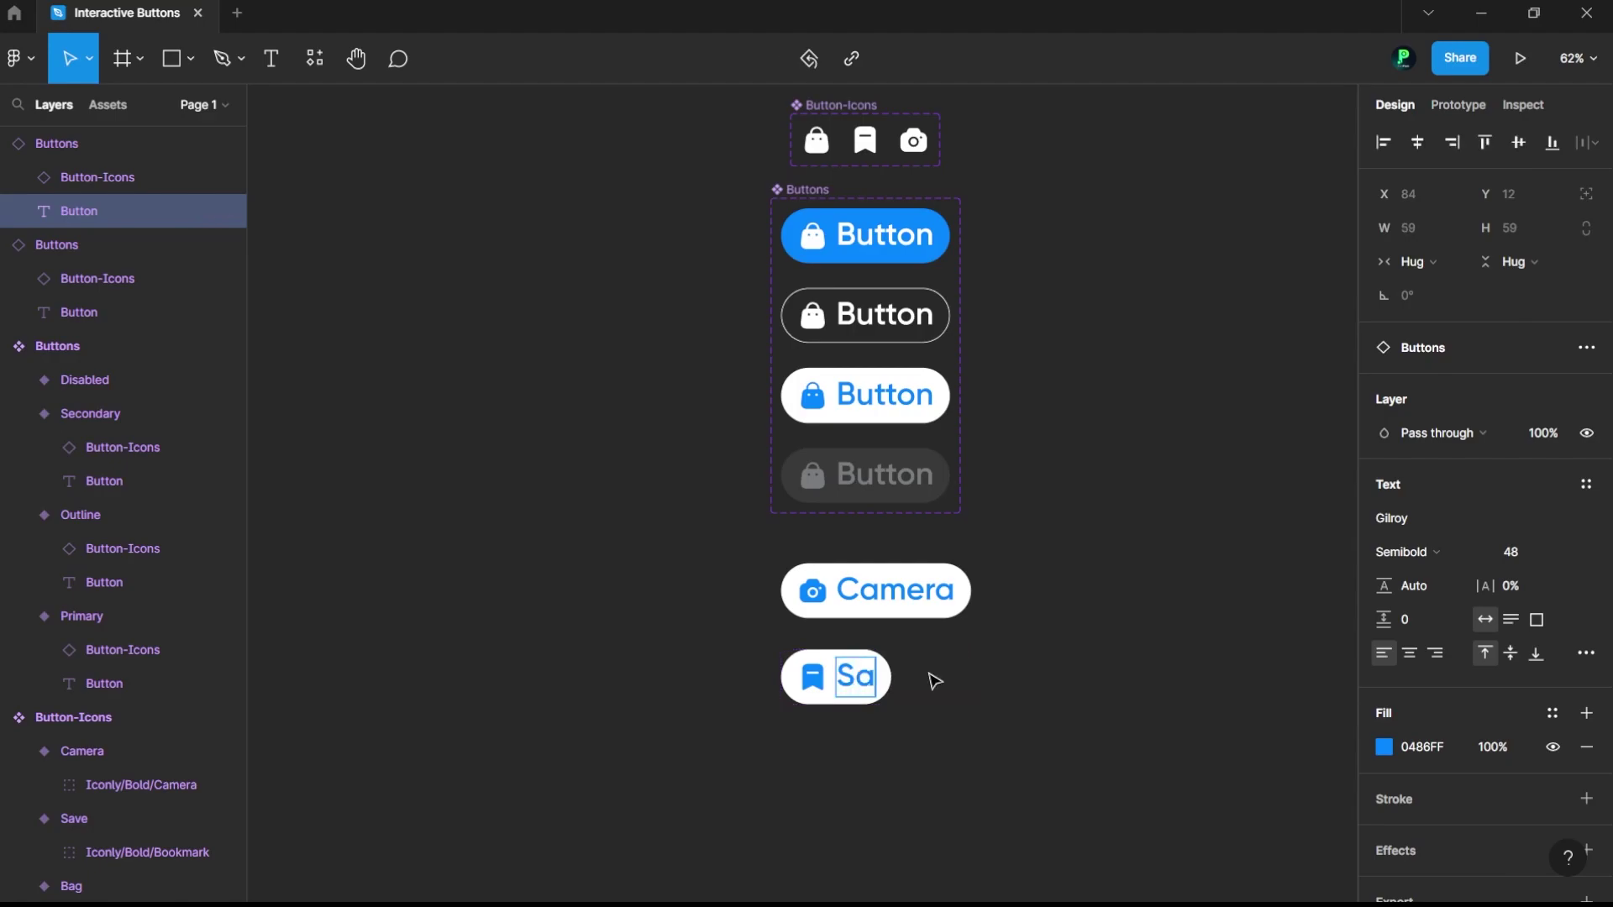
left_click(1108, 672)
Step: Make the Save button the Primary variant with a white FFFFFF icon
left_click(907, 680)
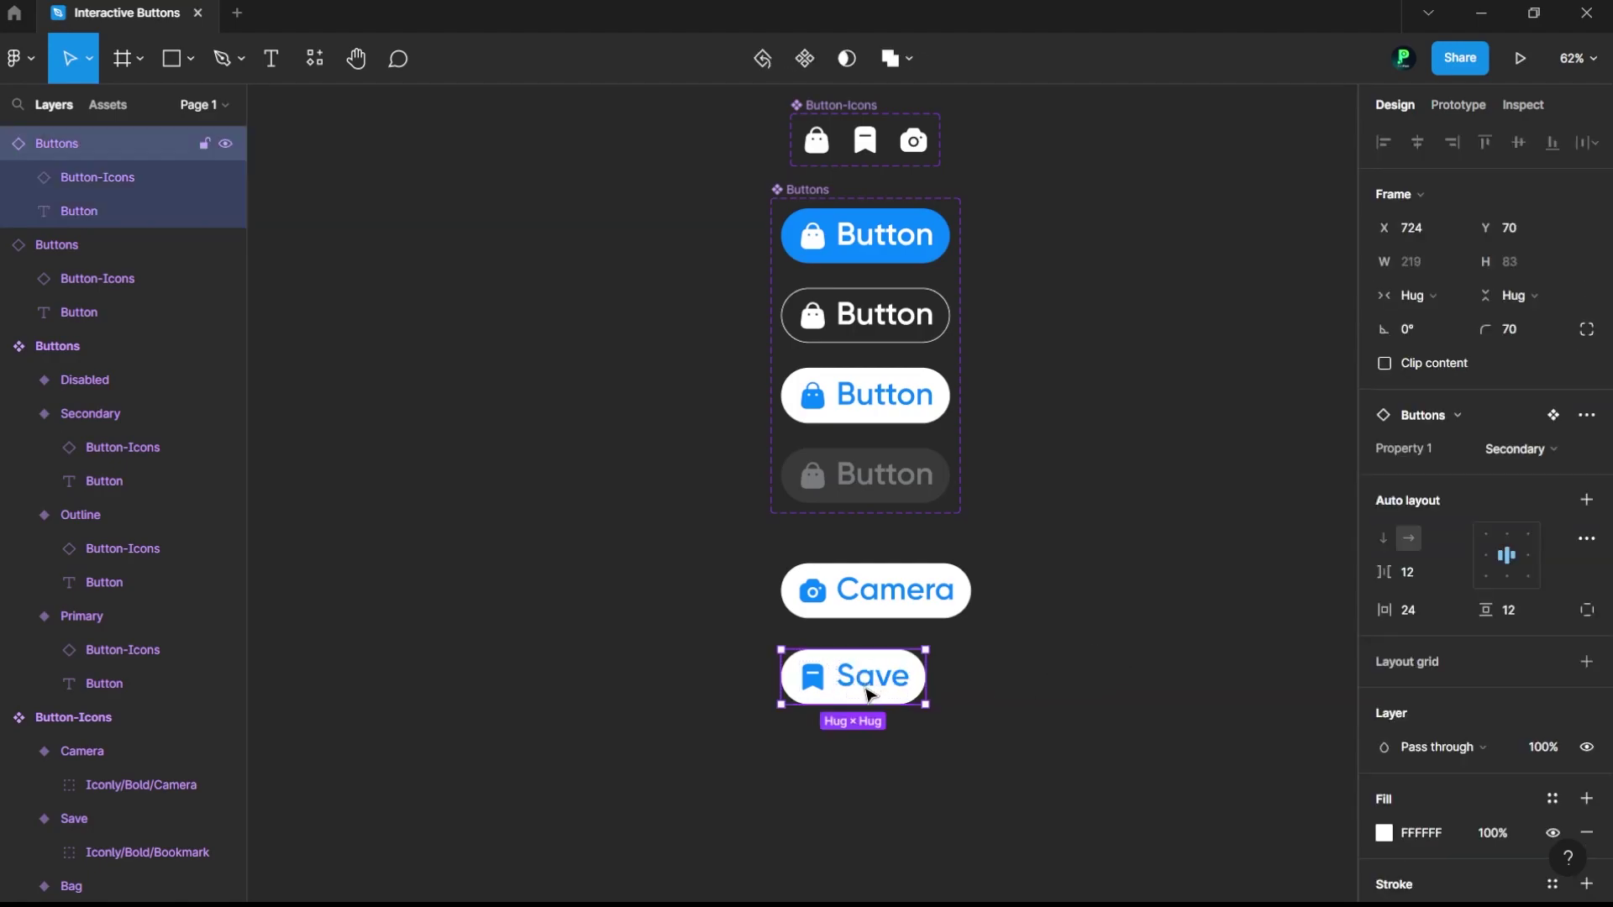
left_click(1504, 448)
left_click(1501, 403)
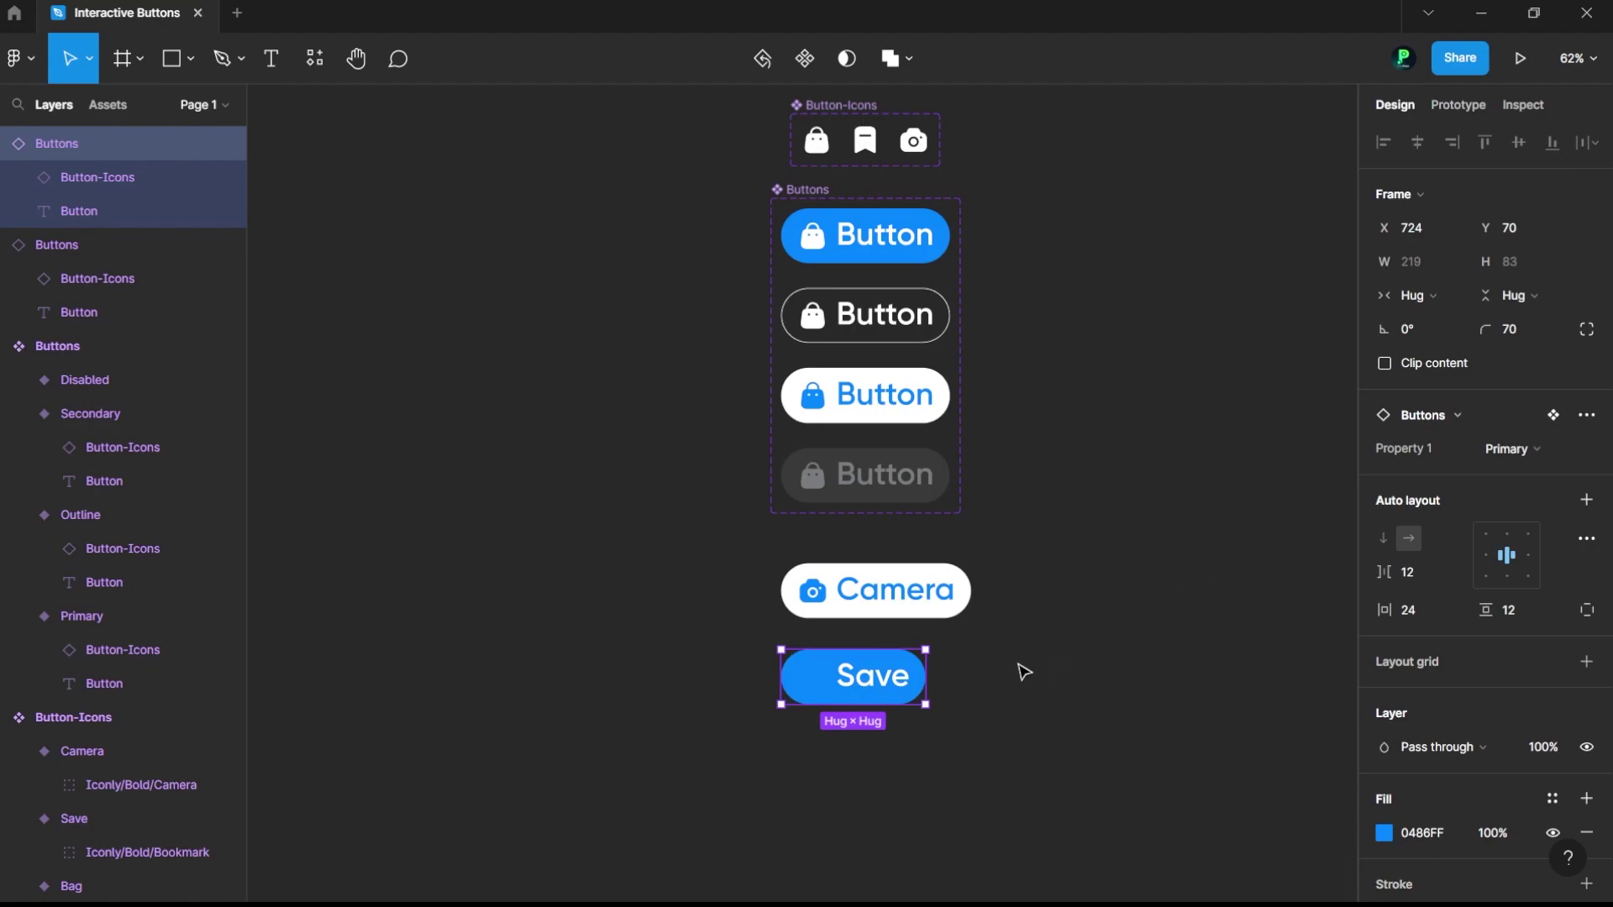
left_click(821, 677)
left_click(1456, 813)
type("f")
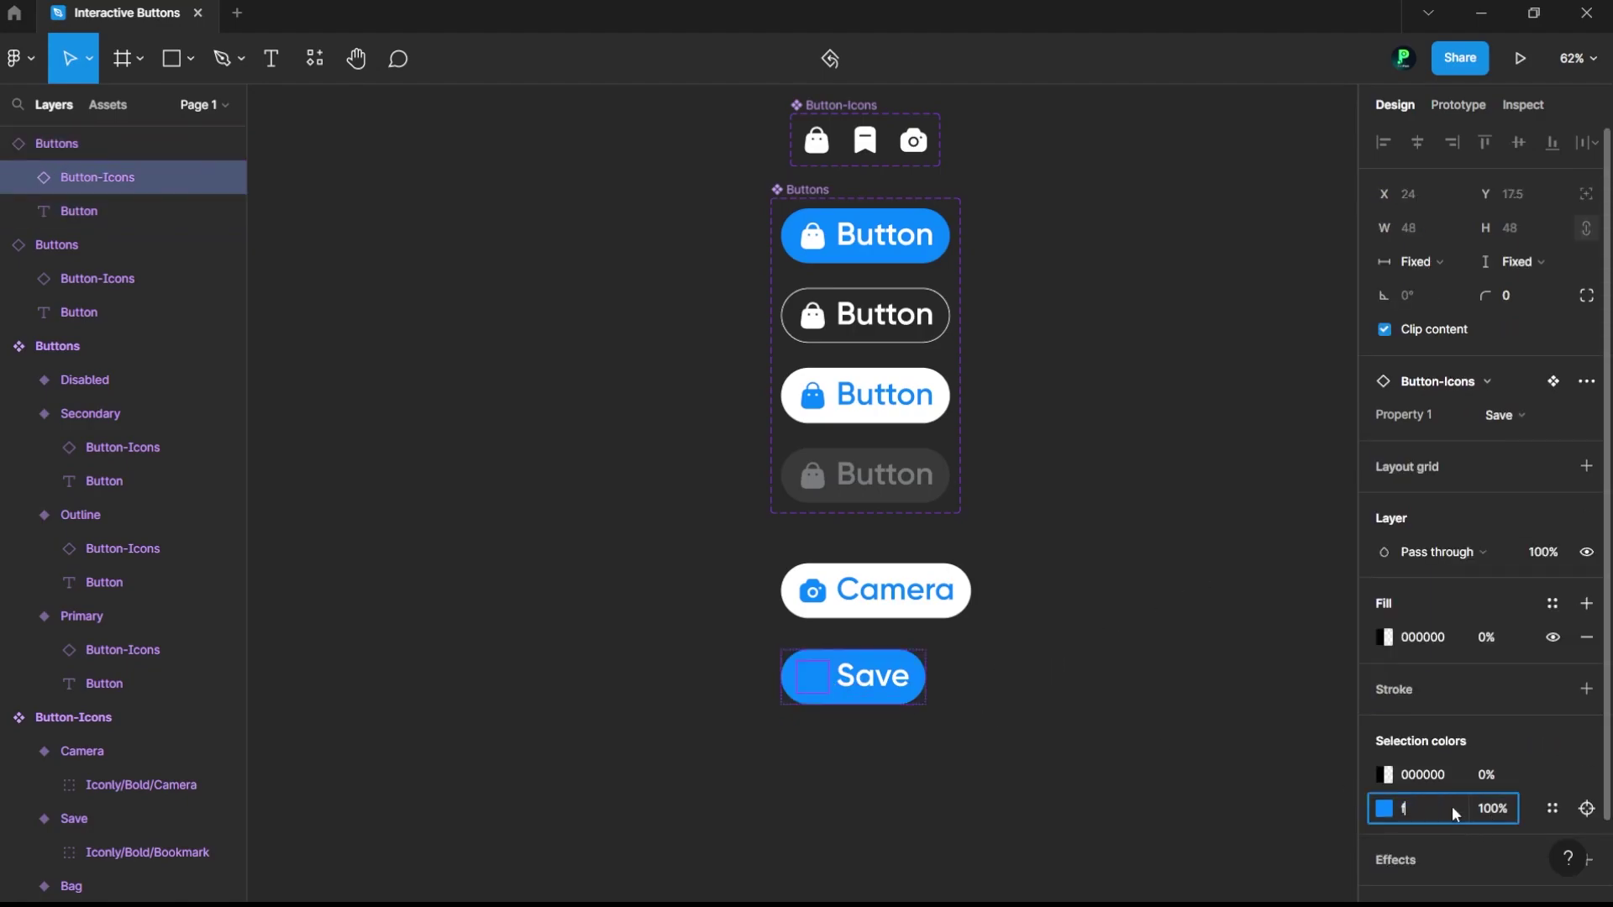
type("f")
left_click(1131, 682)
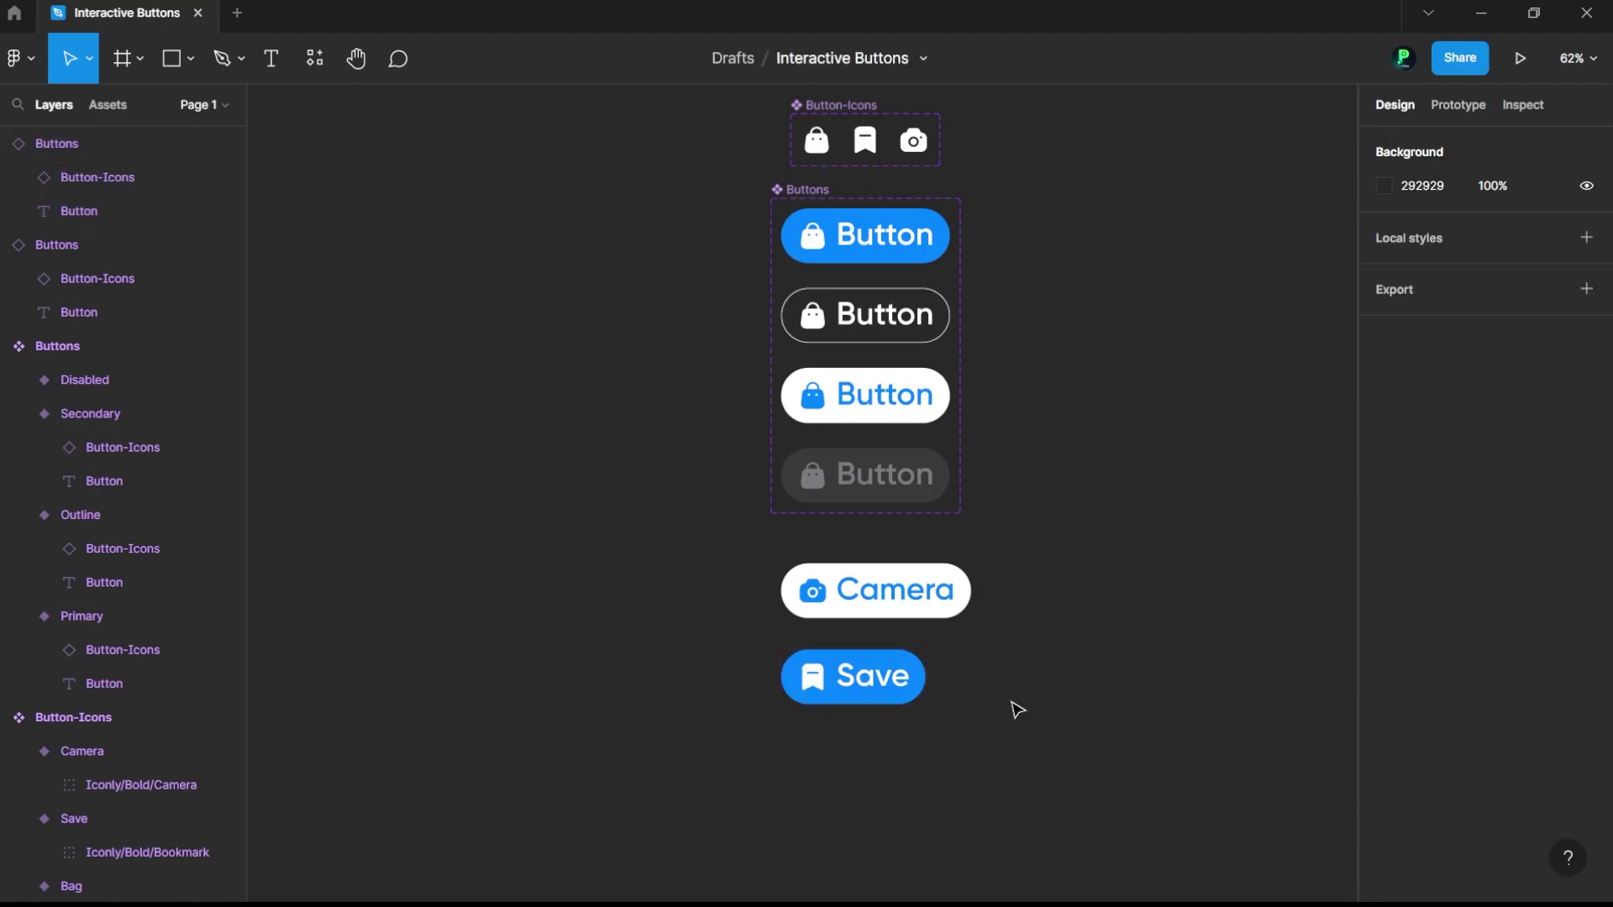
Step: Line up the Save and Camera buttons with each other
left_click_drag(855, 689, 845, 689)
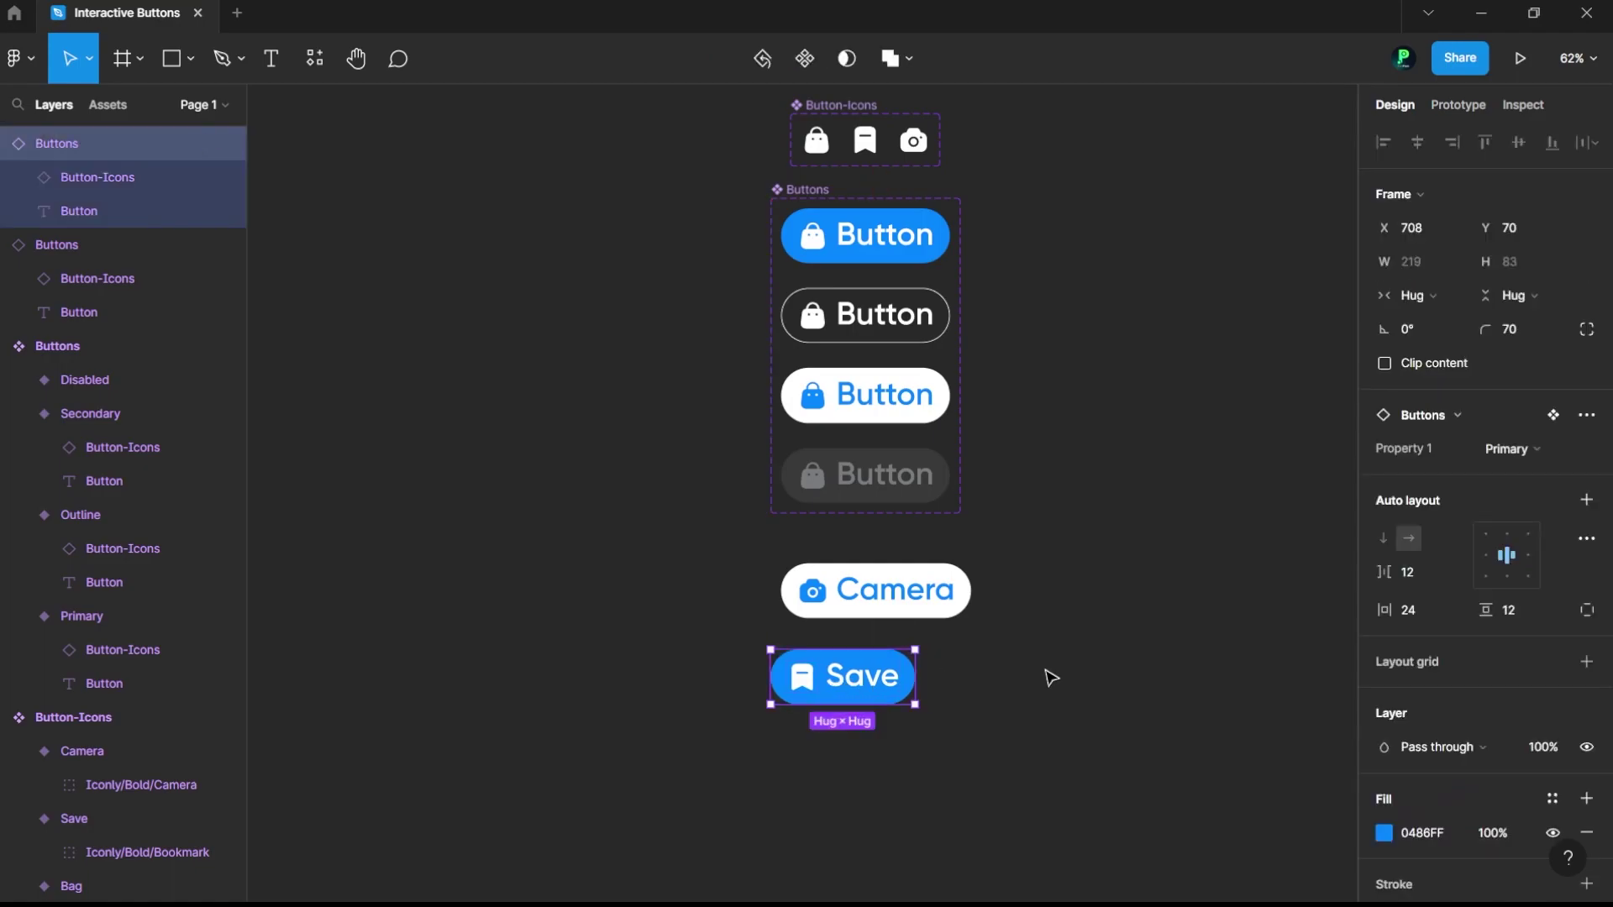
left_click(1047, 673)
left_click_drag(849, 590, 838, 606)
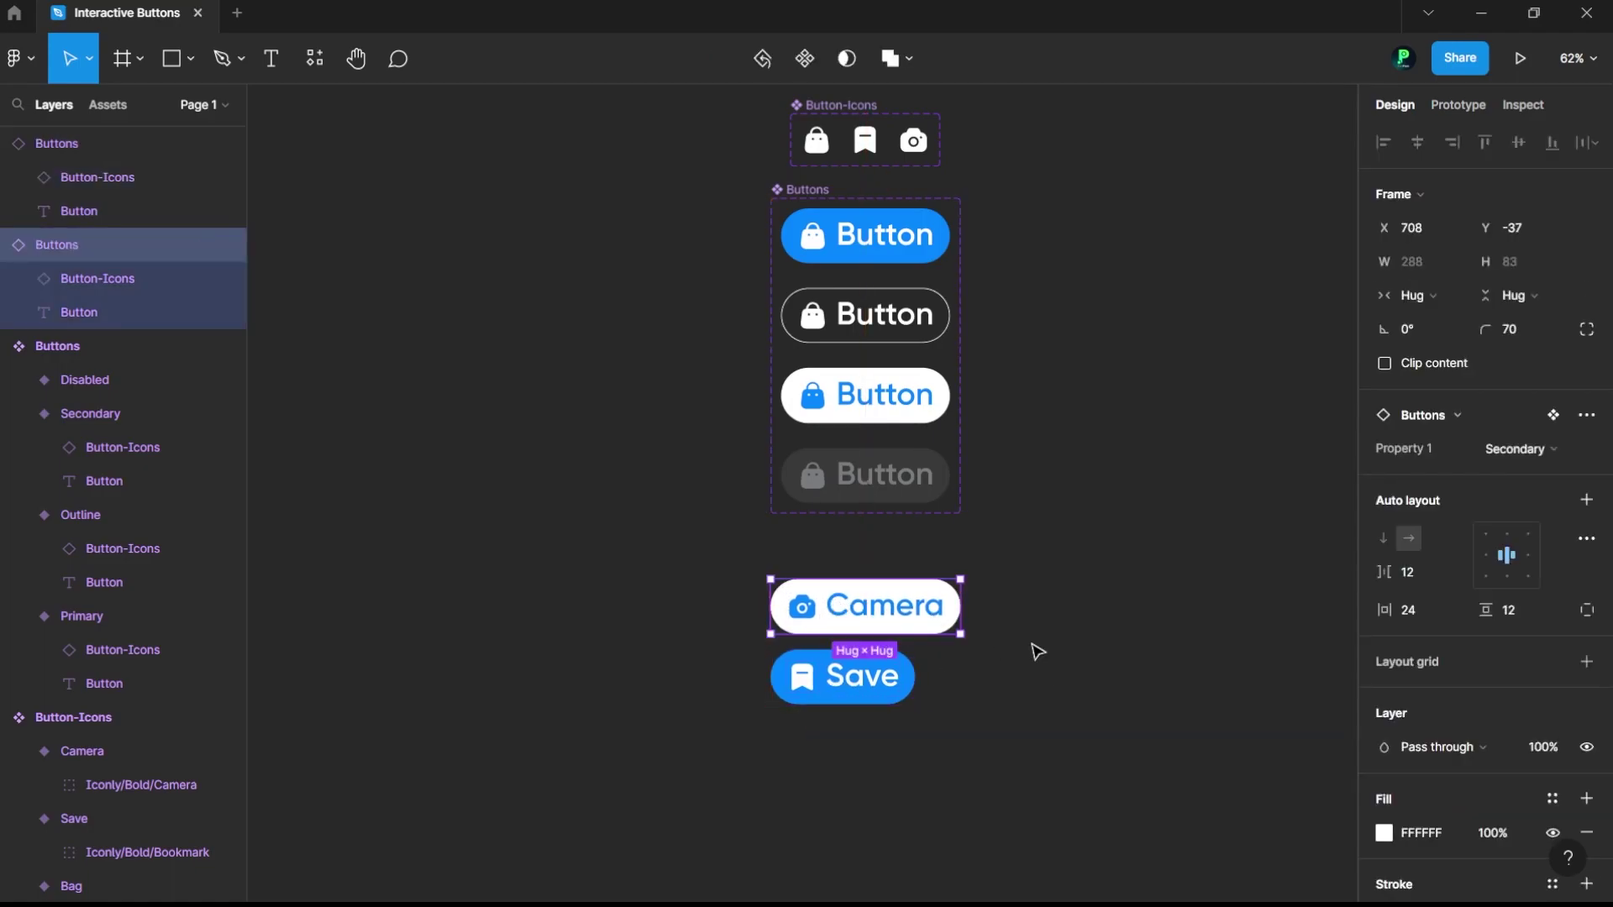
left_click(1033, 652)
scroll(1079, 656, "up", 1)
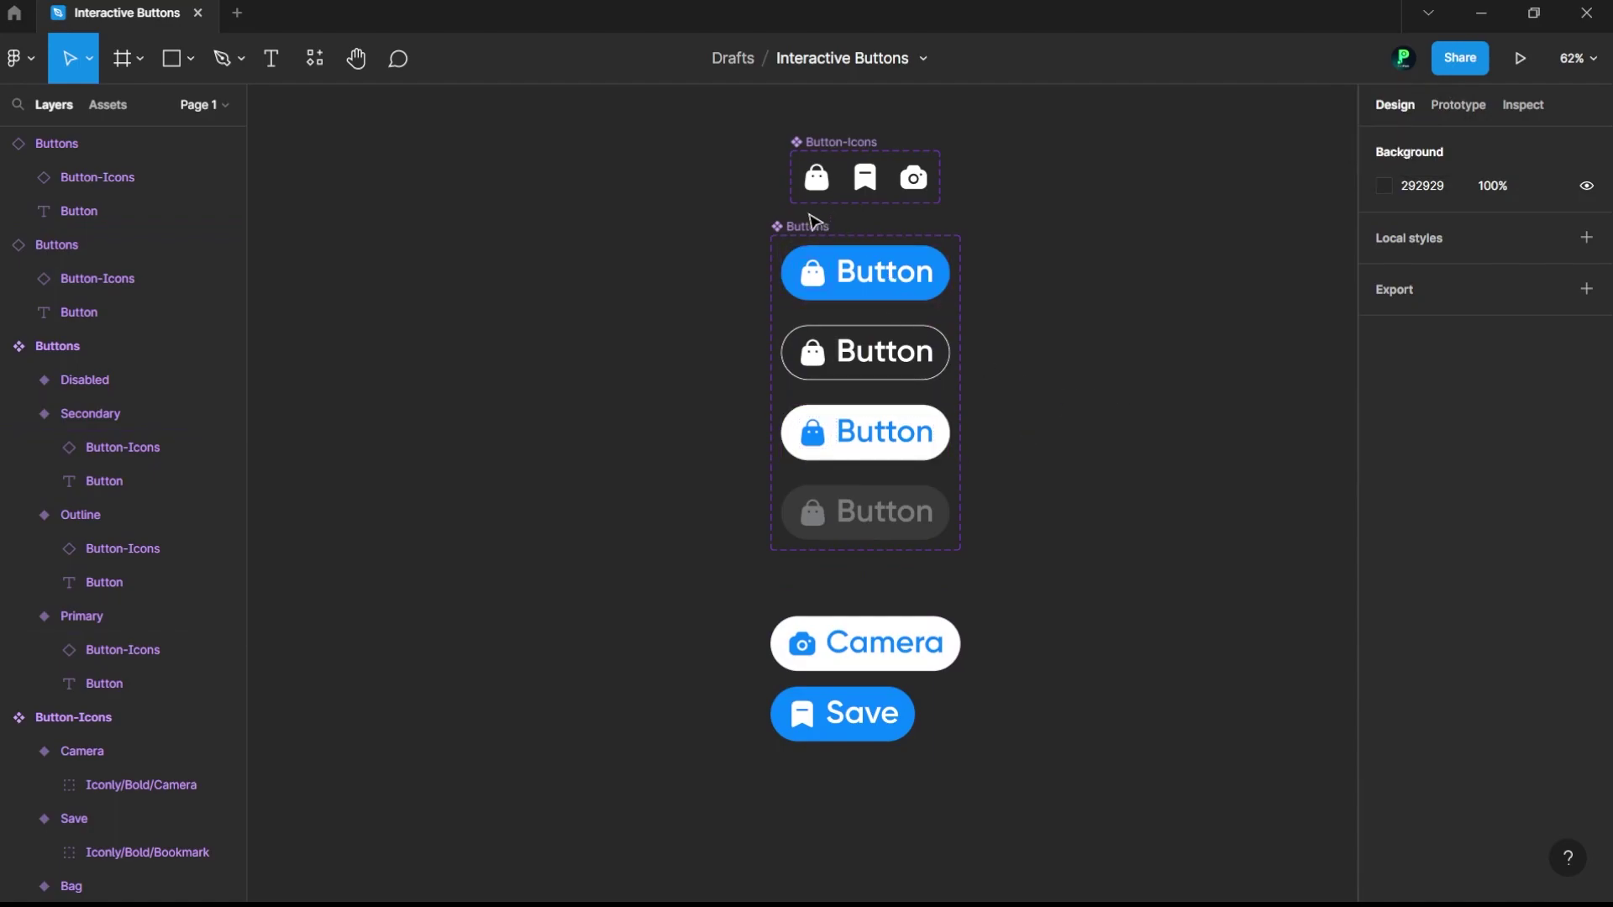
Step: In prototyping, connect the Outline variant to the Primary variant
left_click(806, 226)
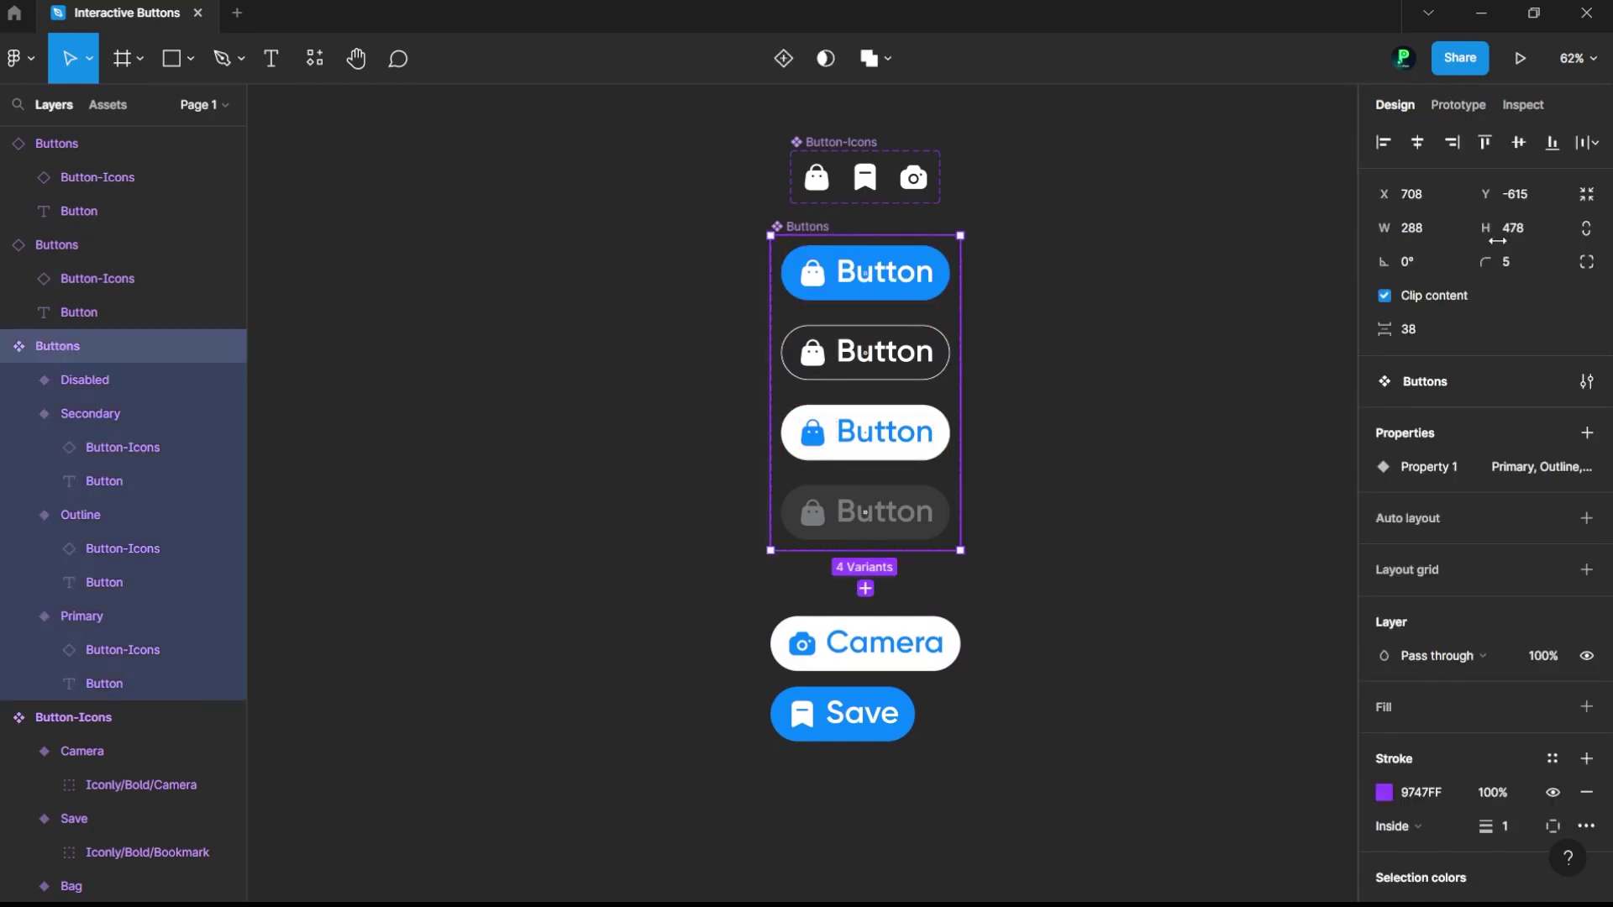
left_click(1458, 109)
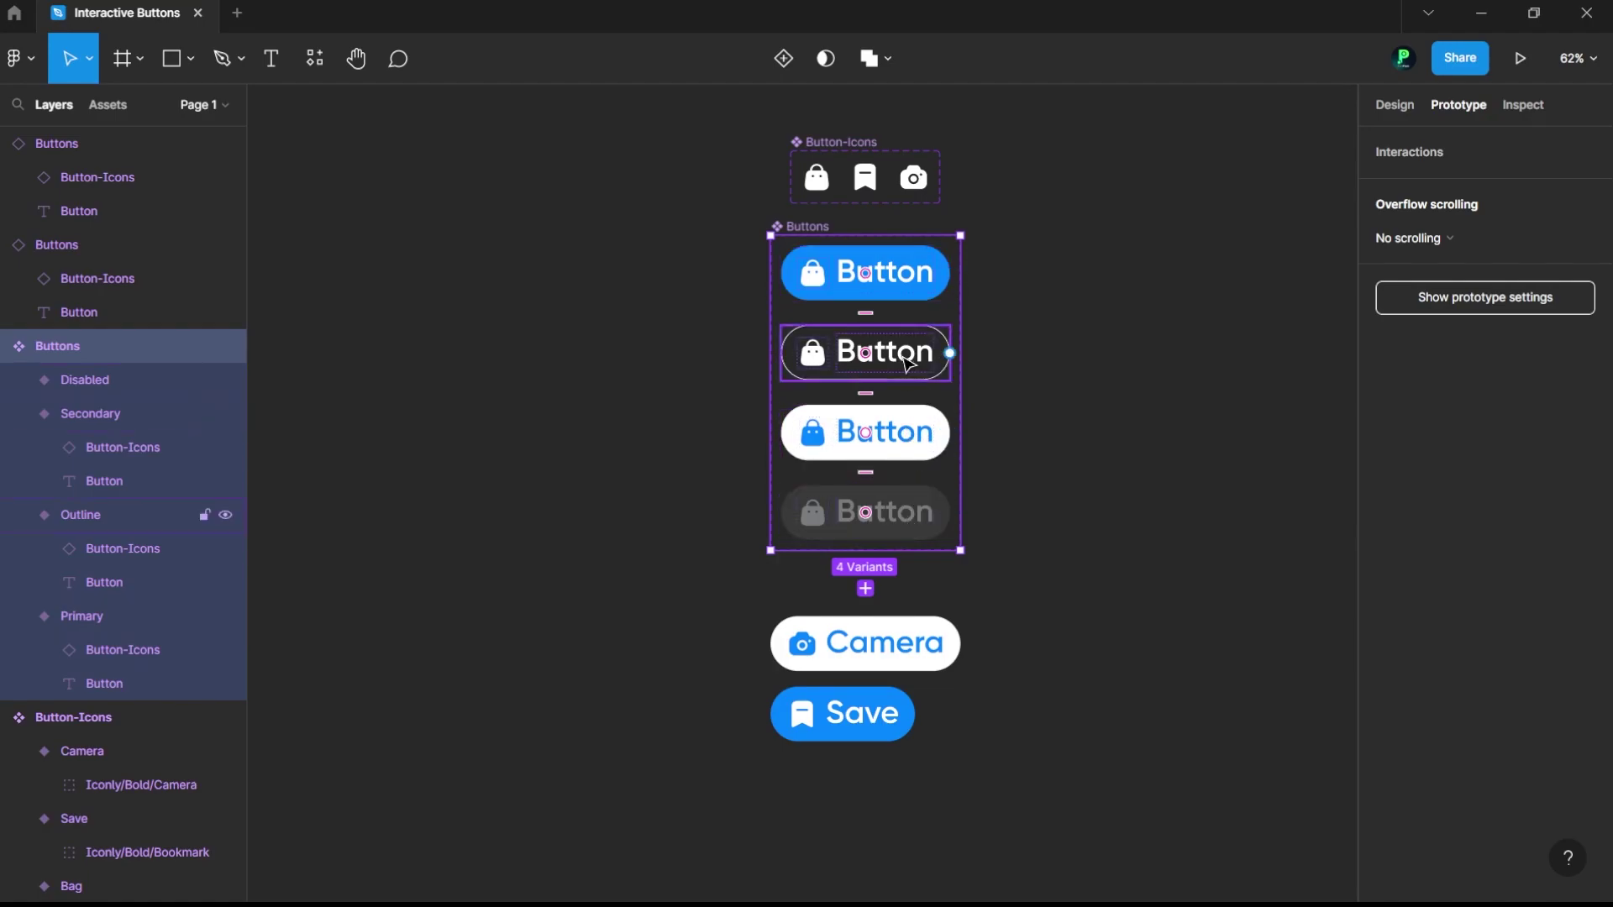
left_click(912, 361)
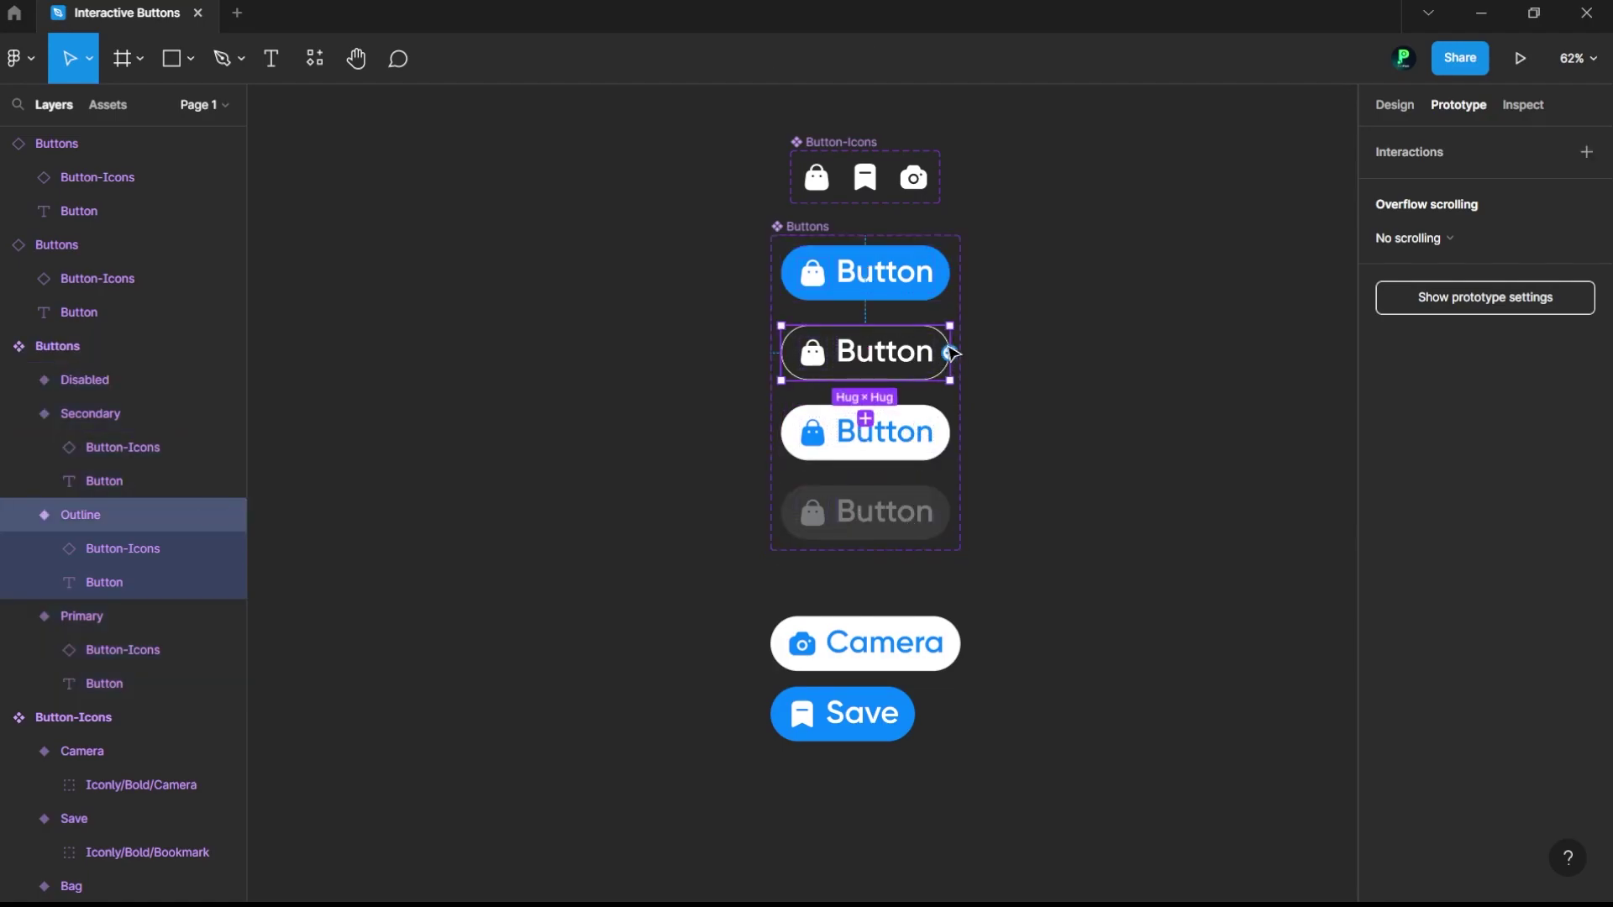
left_click_drag(950, 353, 923, 299)
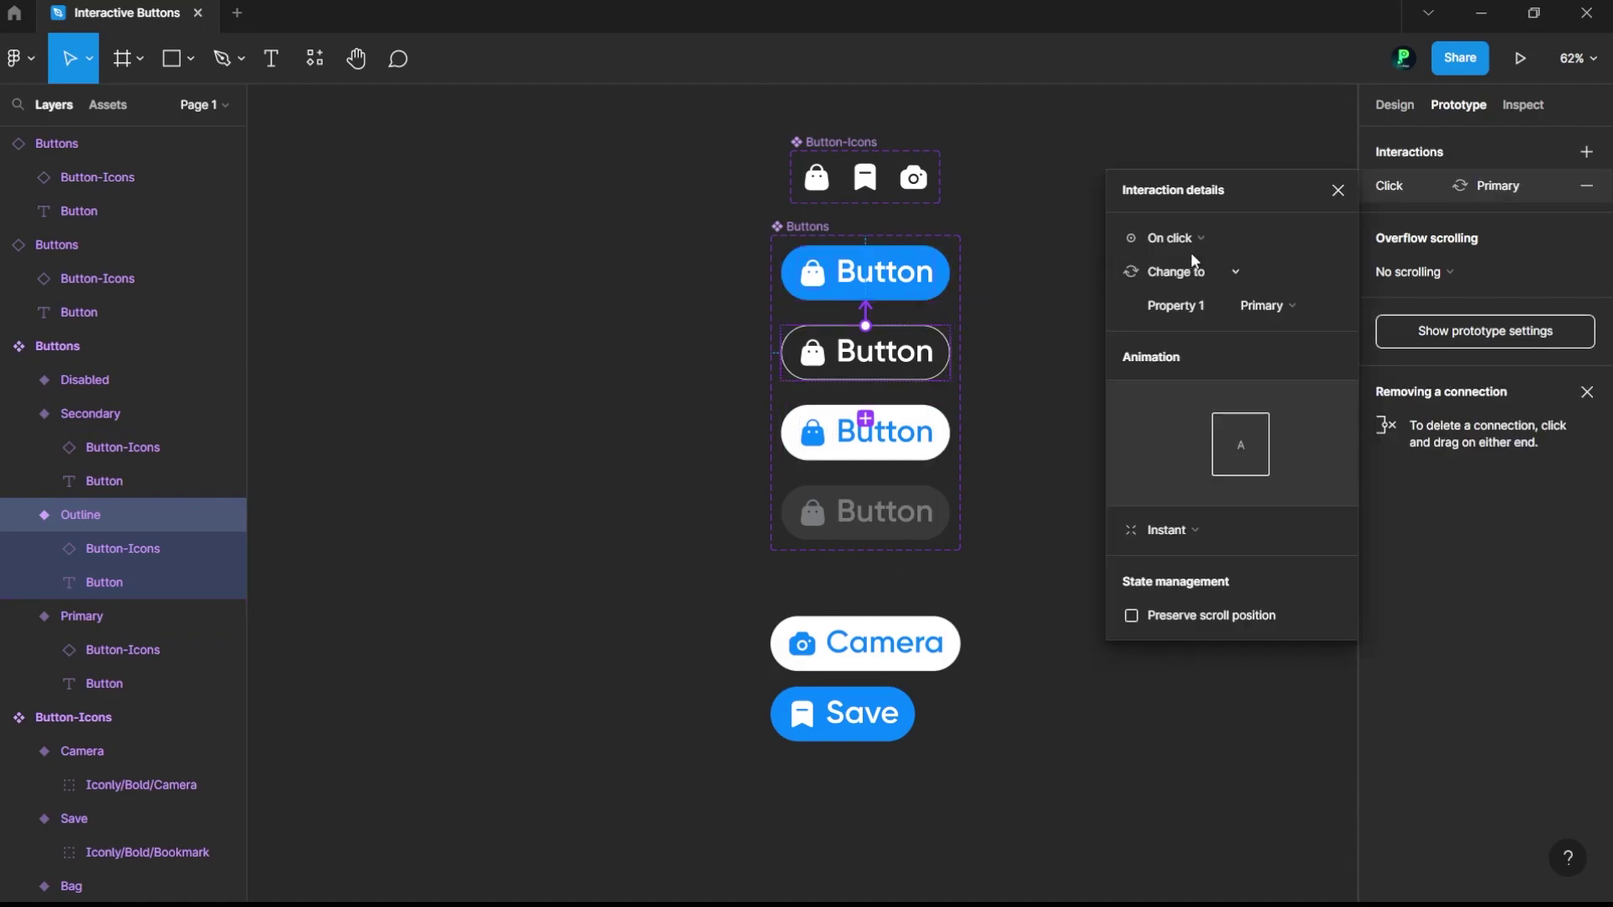
Step: Set the interaction trigger to While hovering with Smart animate
left_click(1174, 238)
left_click(1186, 288)
left_click(1171, 530)
left_click(1151, 579)
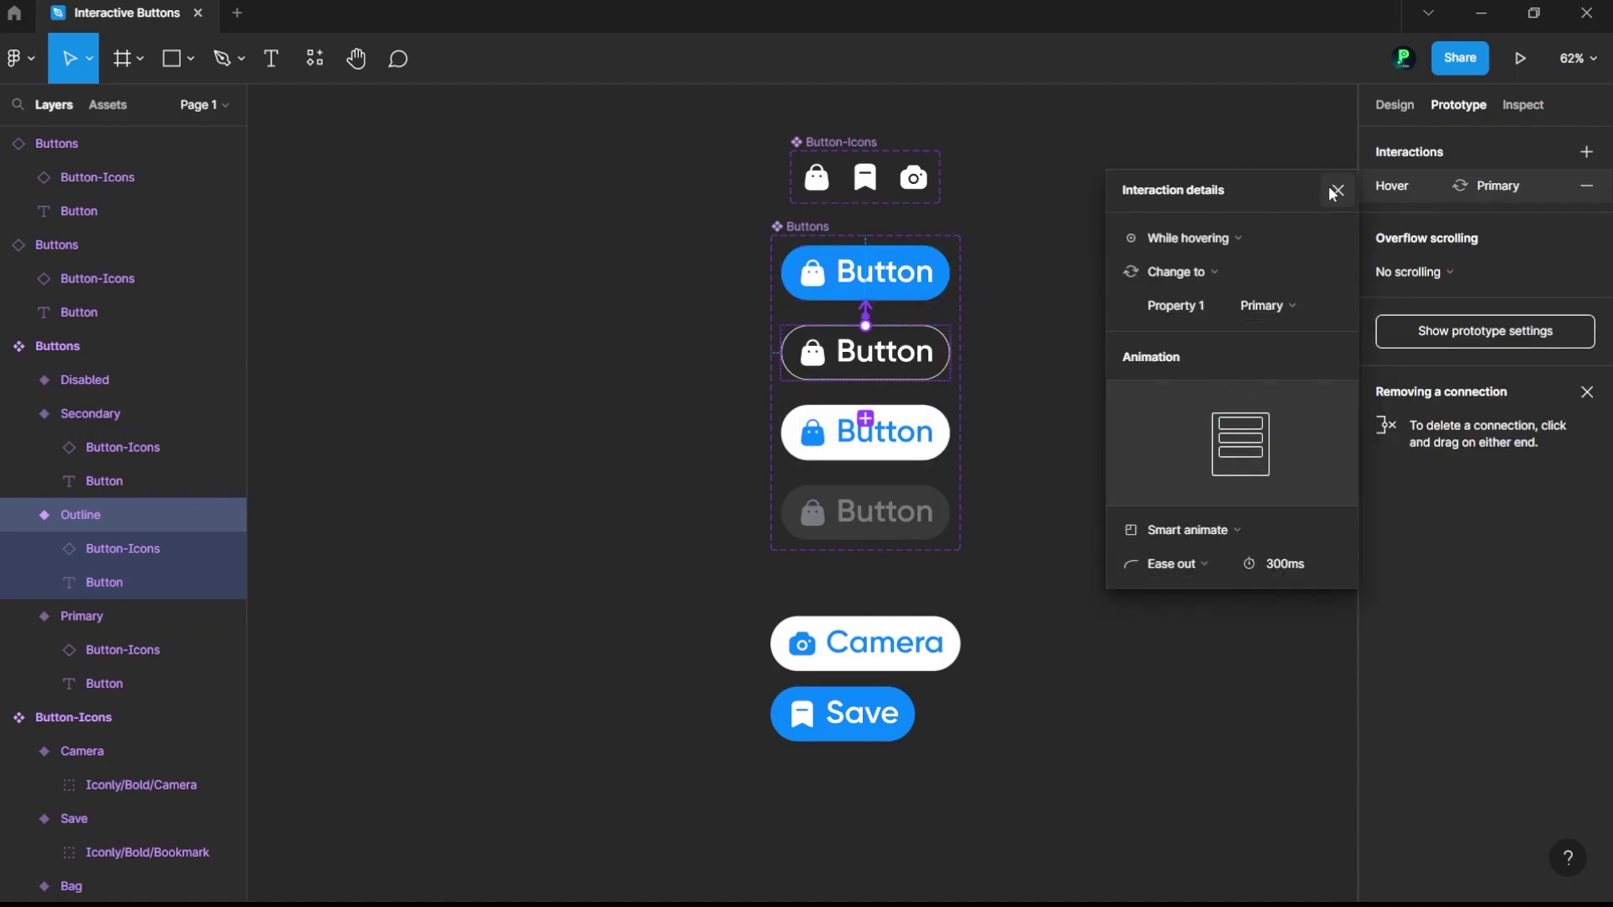
left_click(1334, 192)
Step: Drag an Outline button instance out to the right of the component set
left_click(1148, 342)
left_click(937, 363)
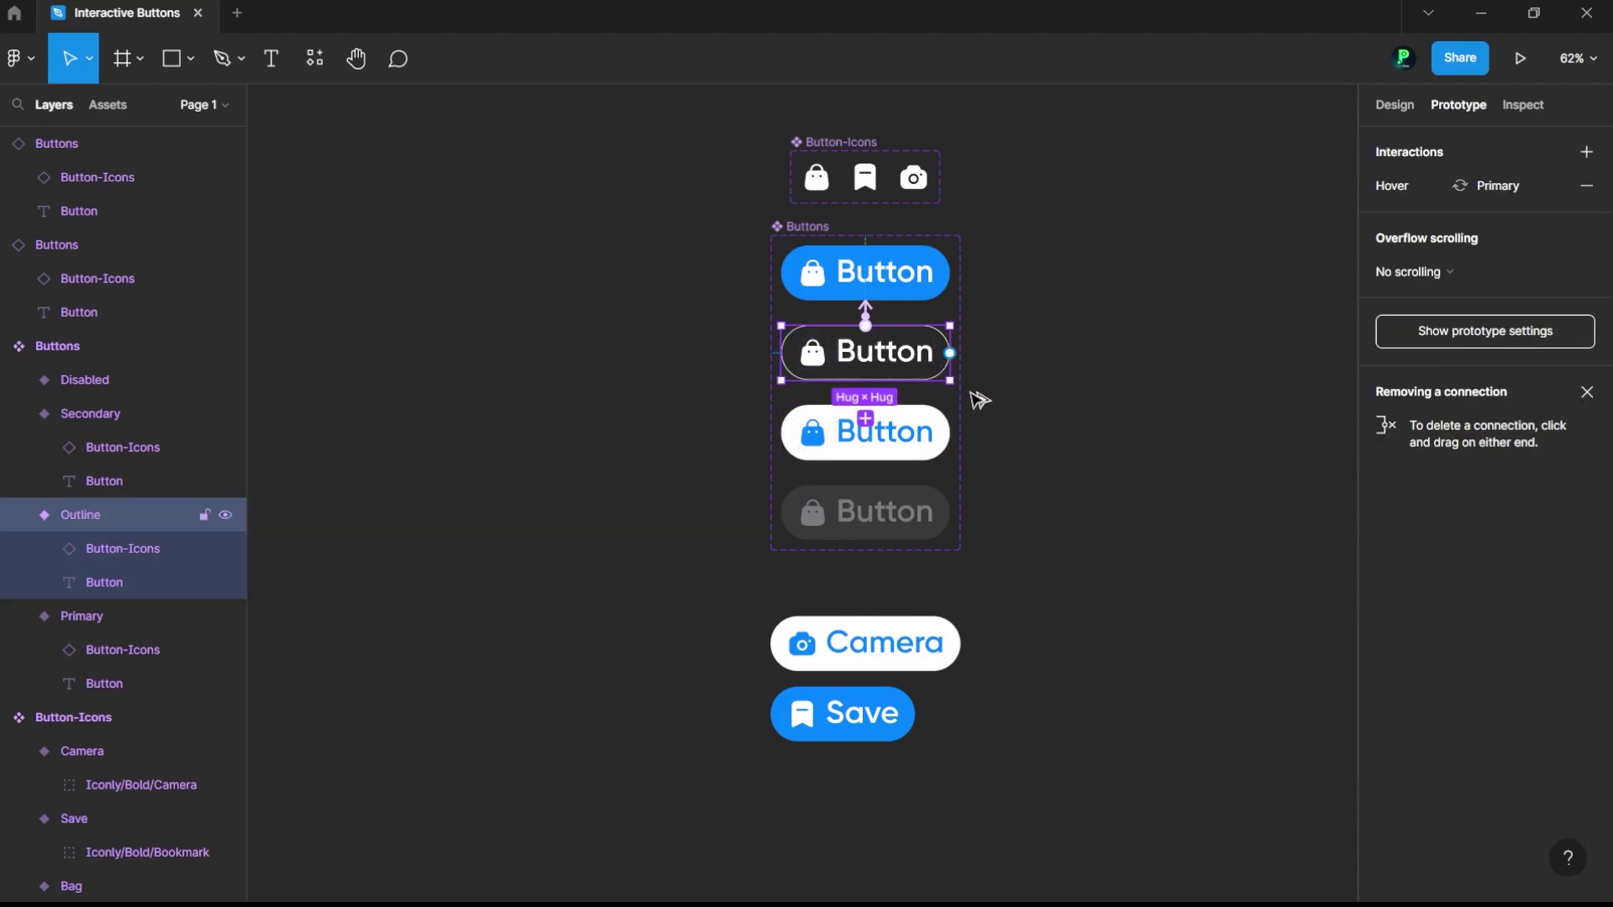
left_click_drag(924, 357, 1206, 489)
Step: Add a MacBook Air sized frame (1280×832) with the frame tool
left_click(1394, 104)
left_click(1006, 407)
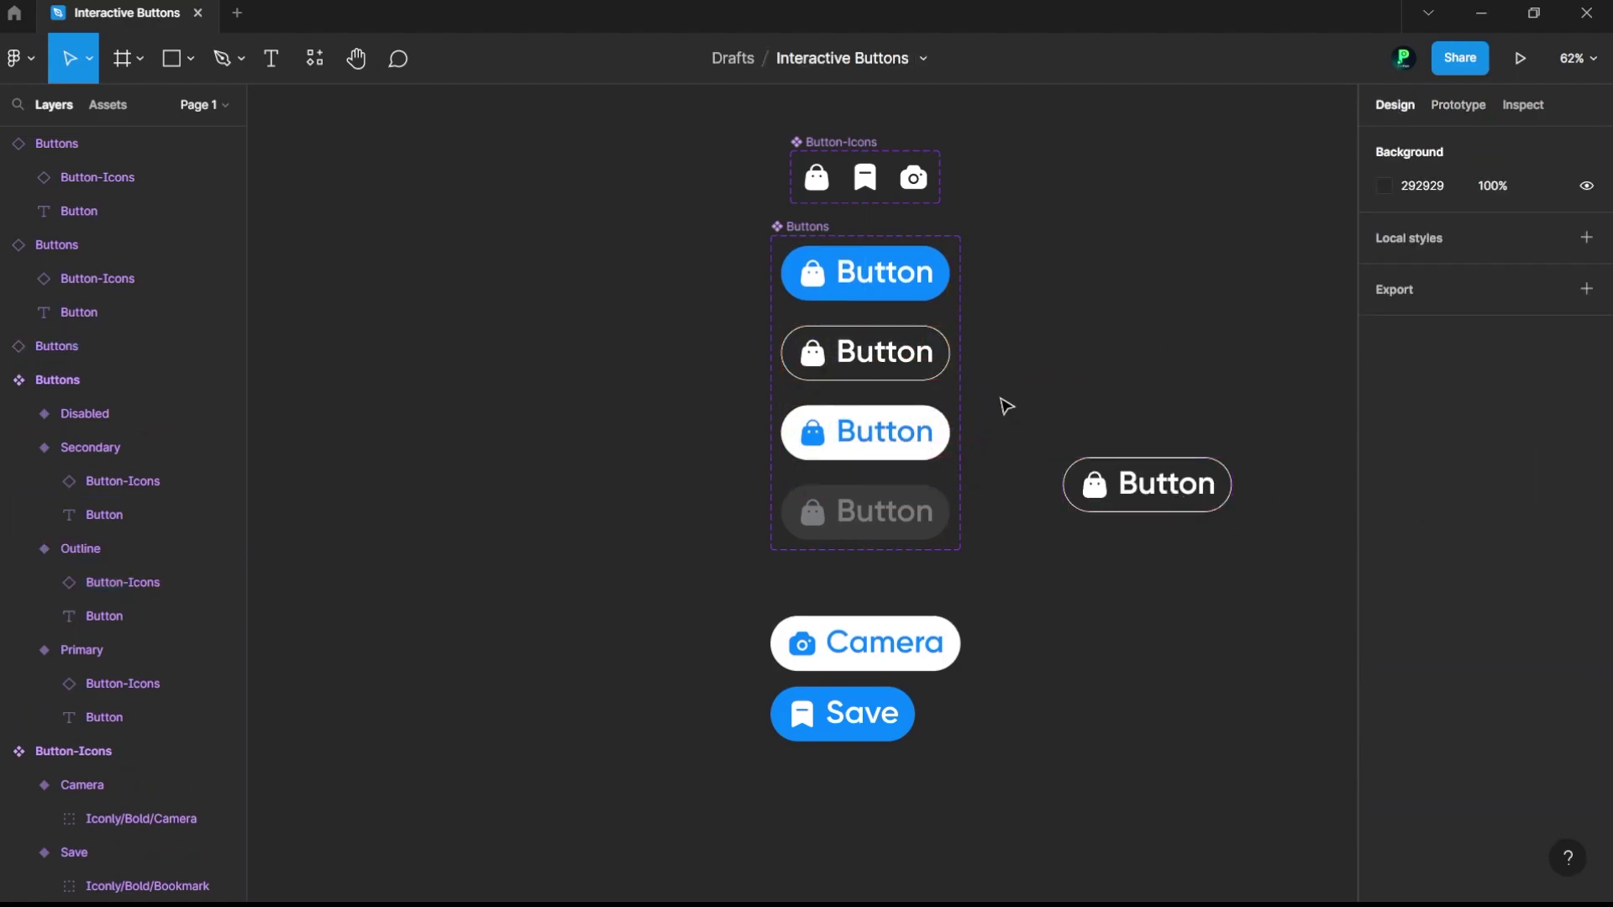
left_click(1134, 480)
left_click(1145, 391)
scroll(980, 417, "down", 5)
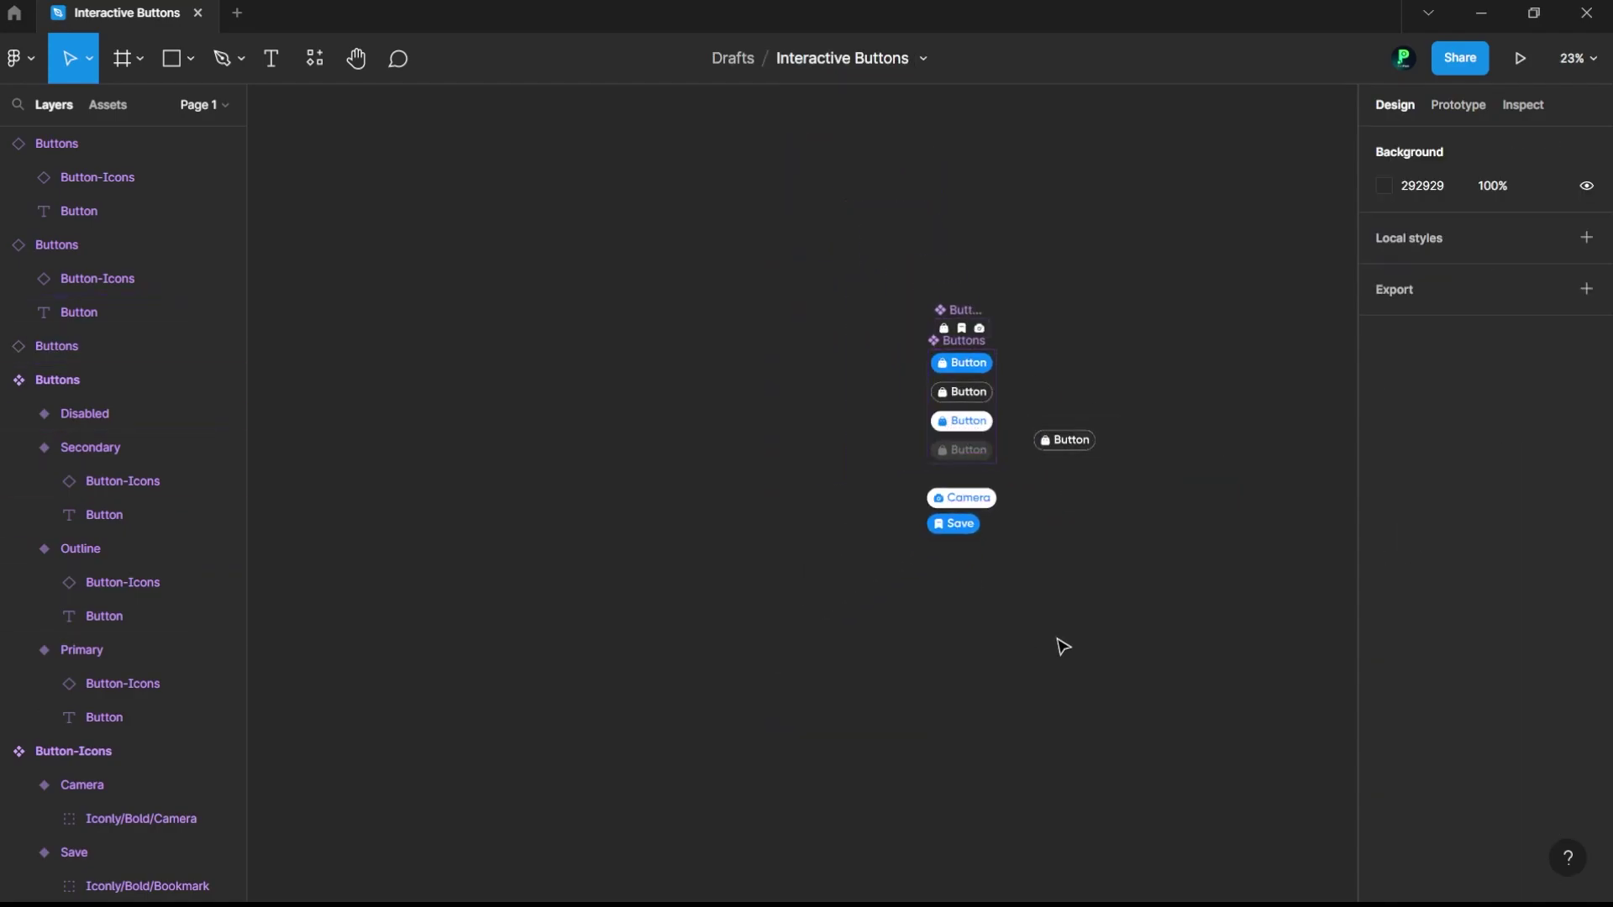
key("f")
left_click(1423, 282)
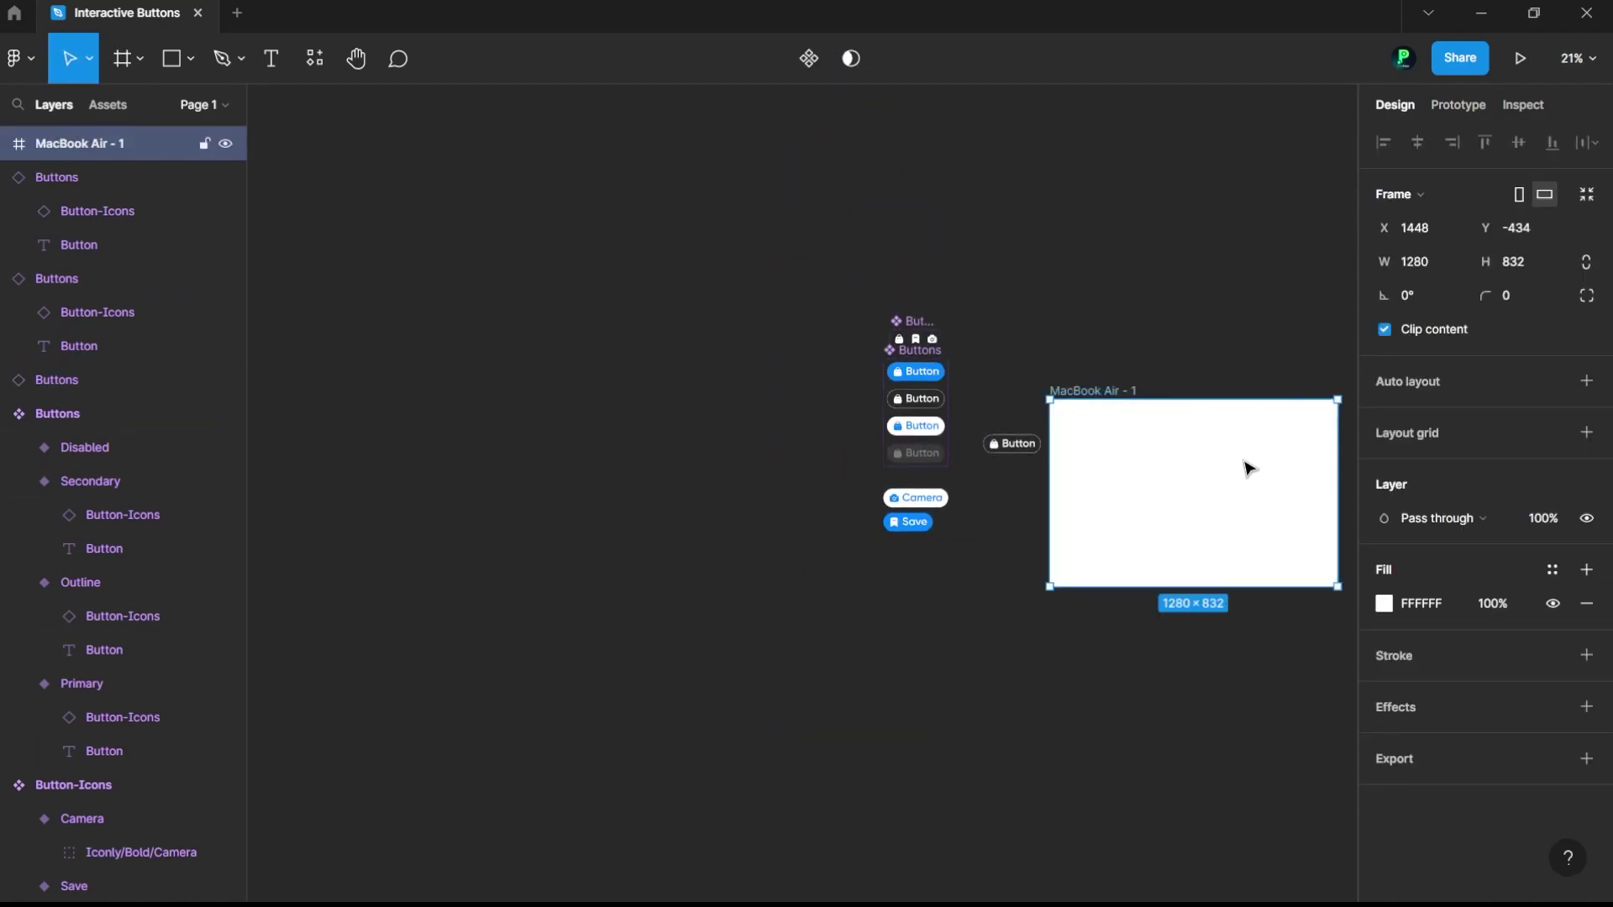
Step: Give the MacBook Air frame a grey 434141 fill using the eyedropper
left_click(985, 554)
left_click(1089, 394)
left_click(1384, 603)
key("i")
left_click(1257, 187)
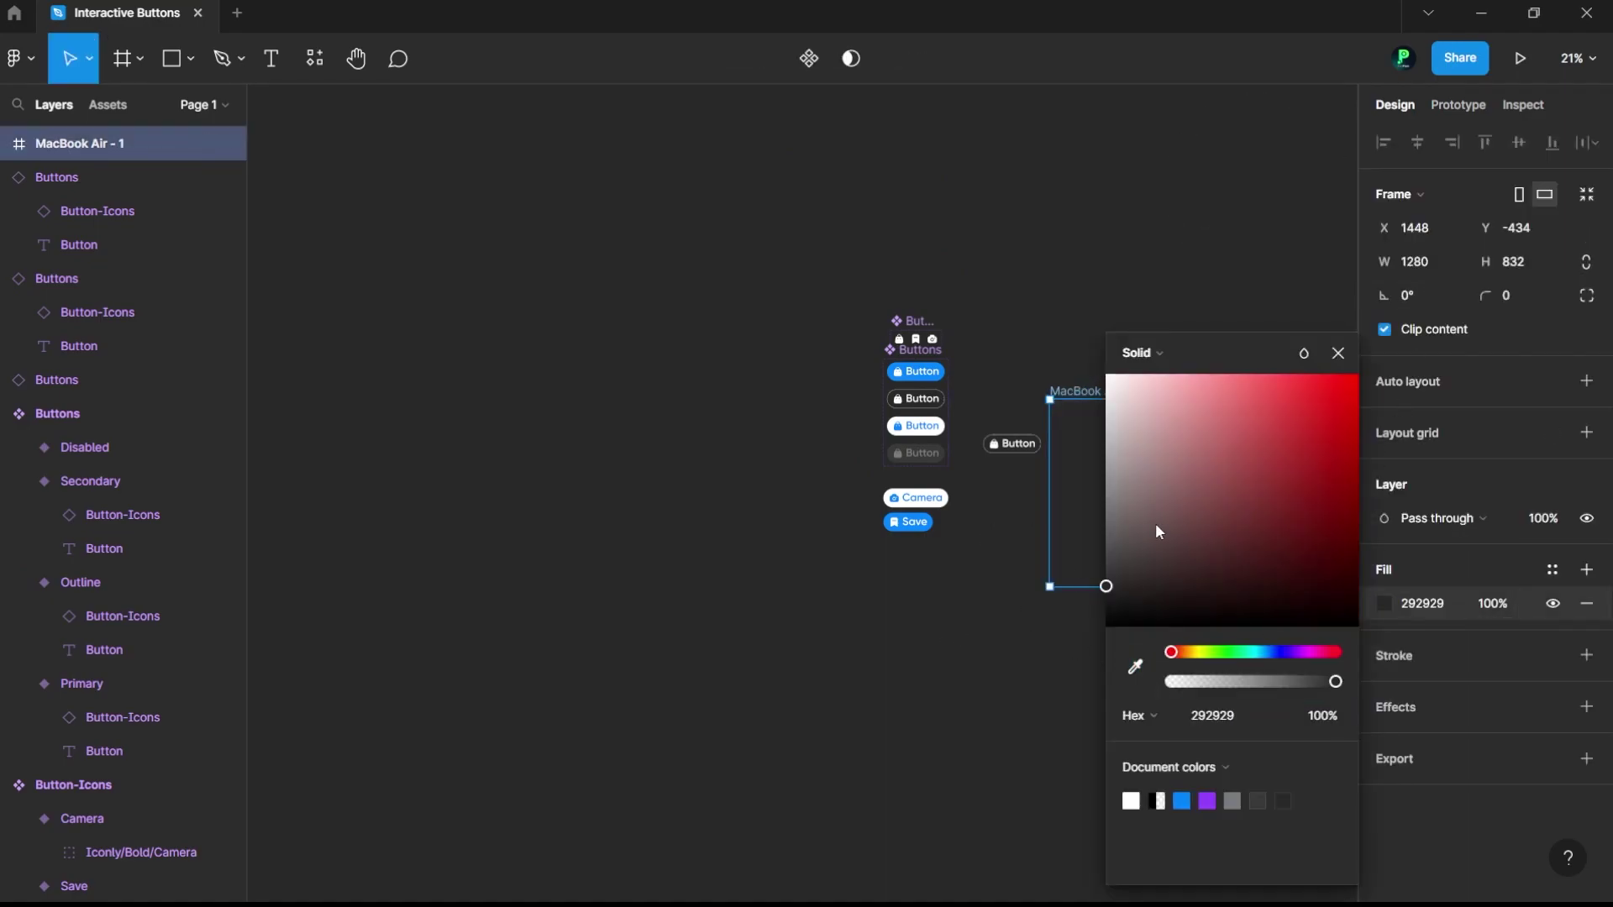
left_click_drag(1130, 596, 1115, 563)
left_click(1231, 302)
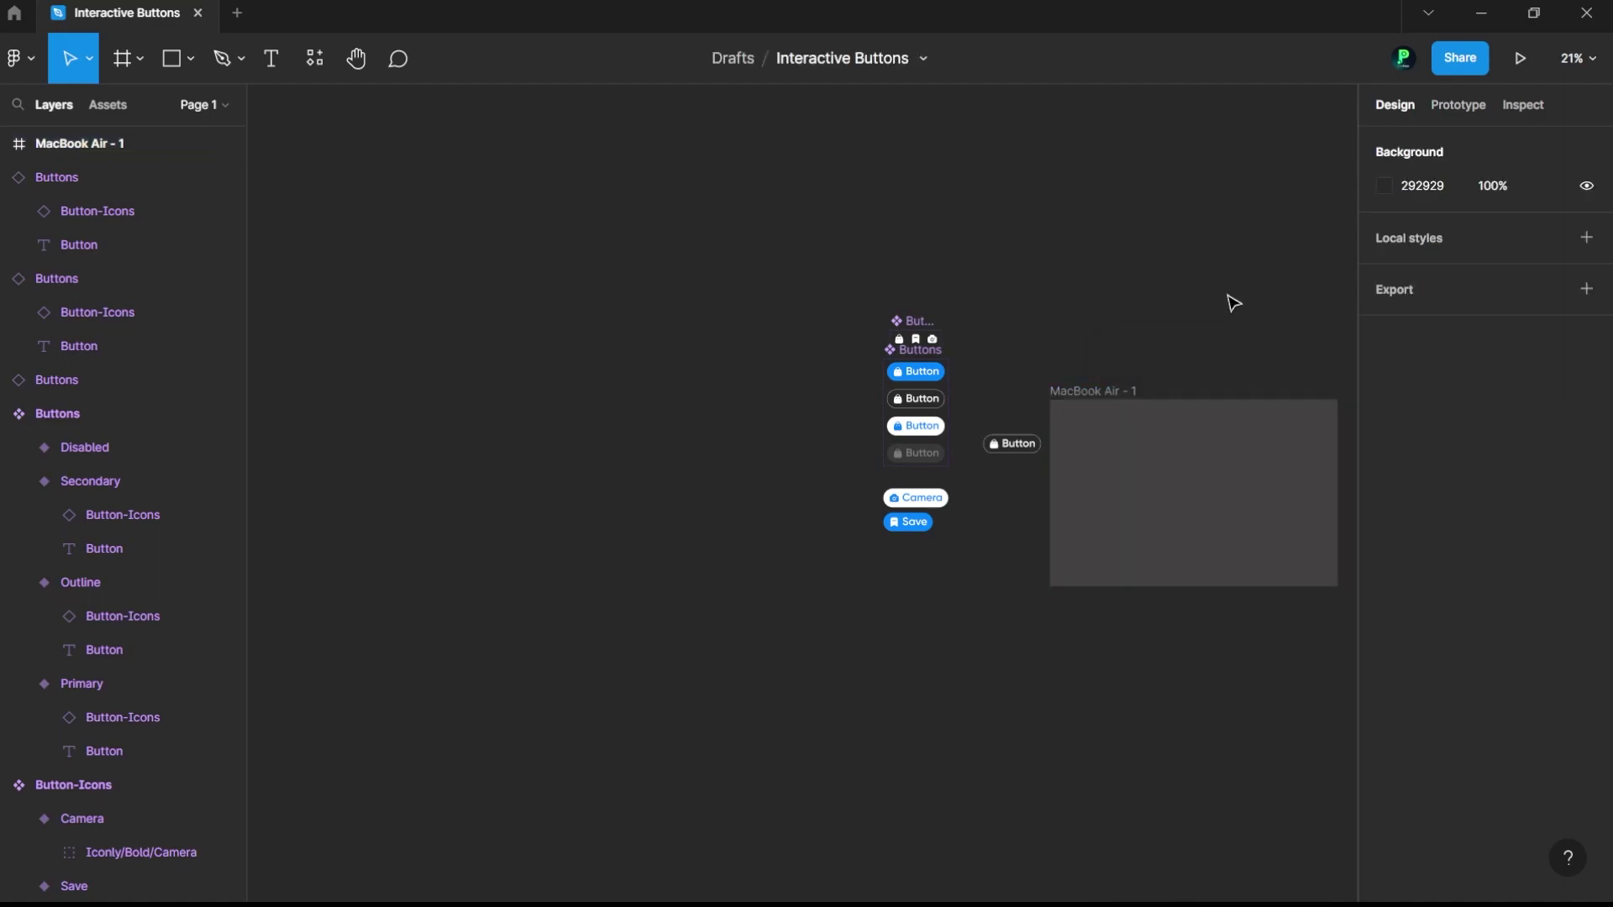
Step: Move the Outline button instance and the Camera and Save buttons into the frame
scroll(1019, 442, "up", 5)
left_click(1020, 349)
left_click_drag(966, 346, 1226, 348)
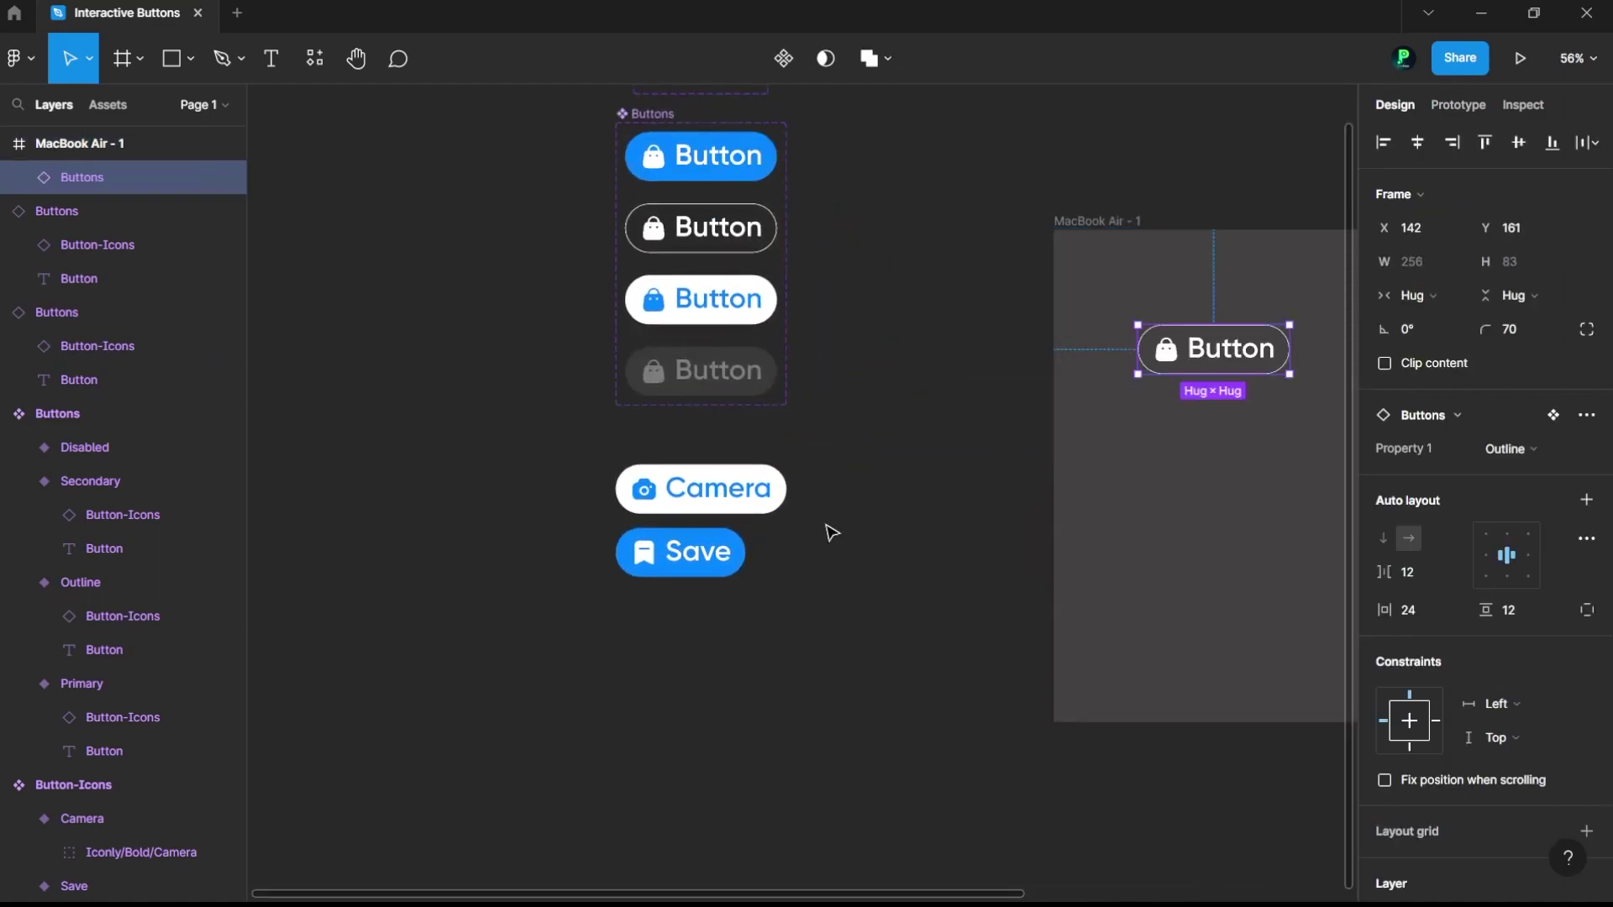
left_click_drag(893, 469, 1170, 568)
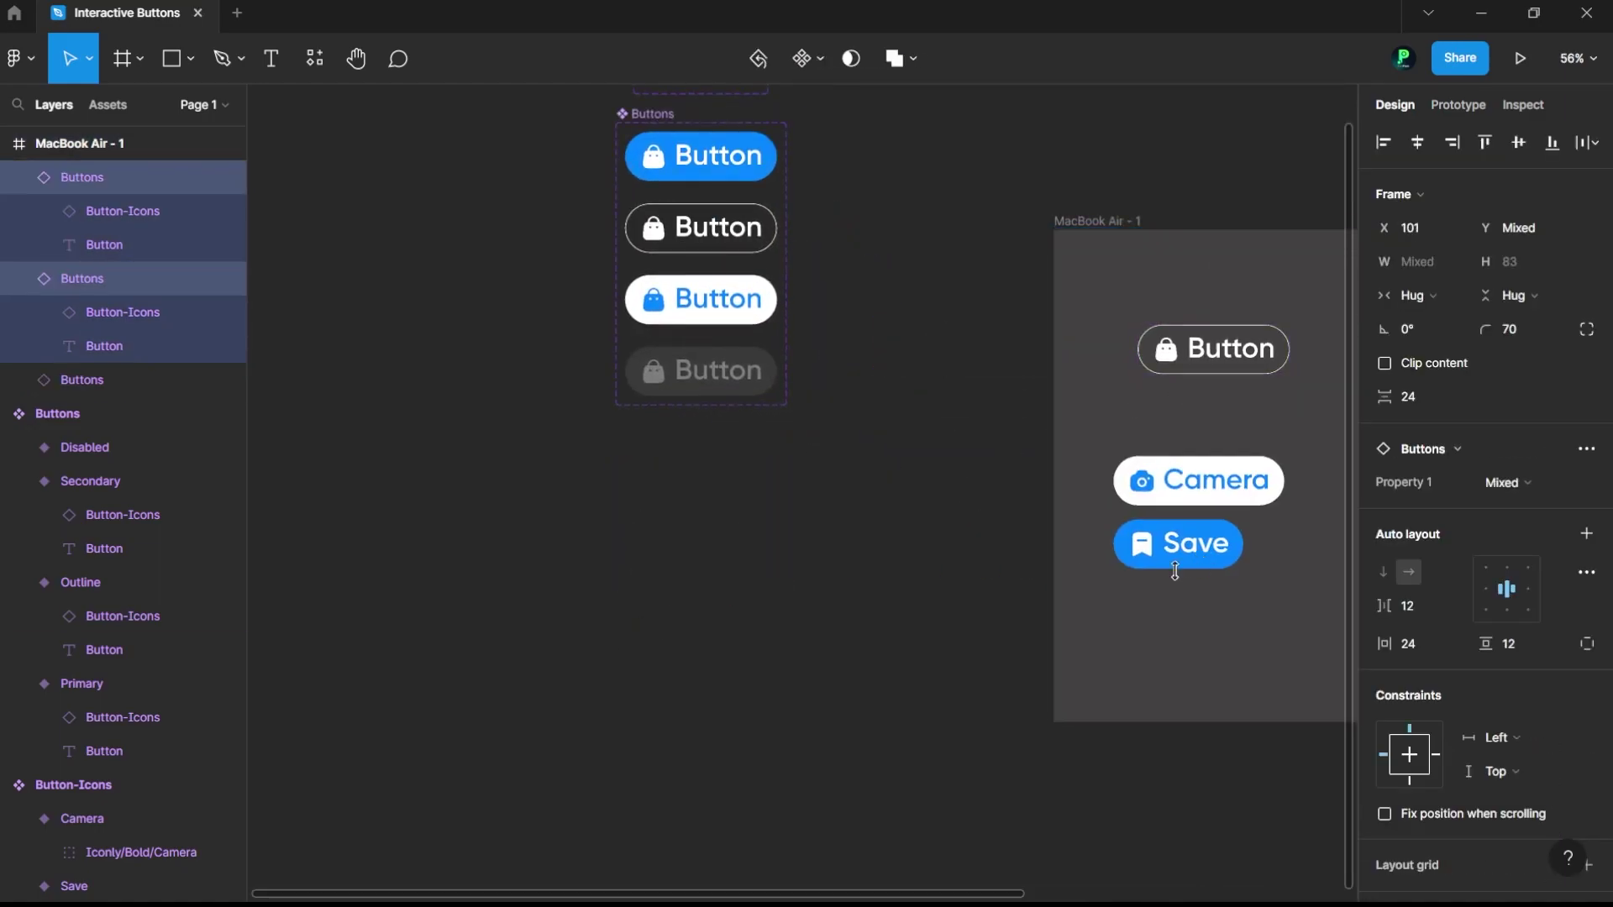
scroll(828, 576, "down", 3)
Step: Select the MacBook Air frame to present its prototype
left_click(974, 386)
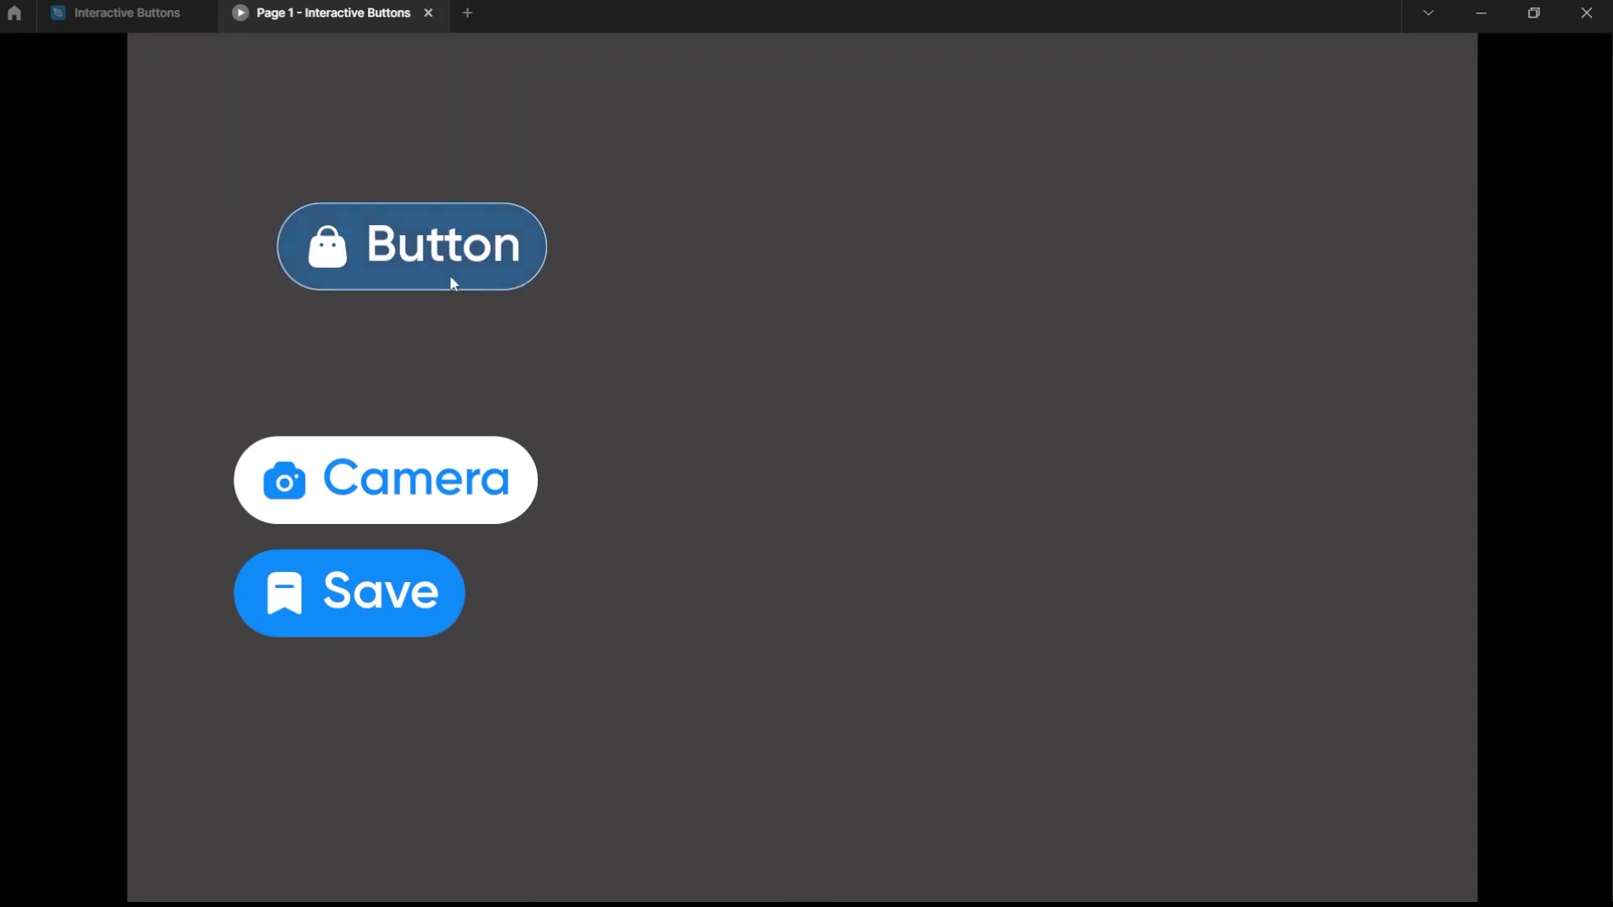
Step: Return to the Interactive Buttons editor and review the Prototype and Design panels
left_click(84, 13)
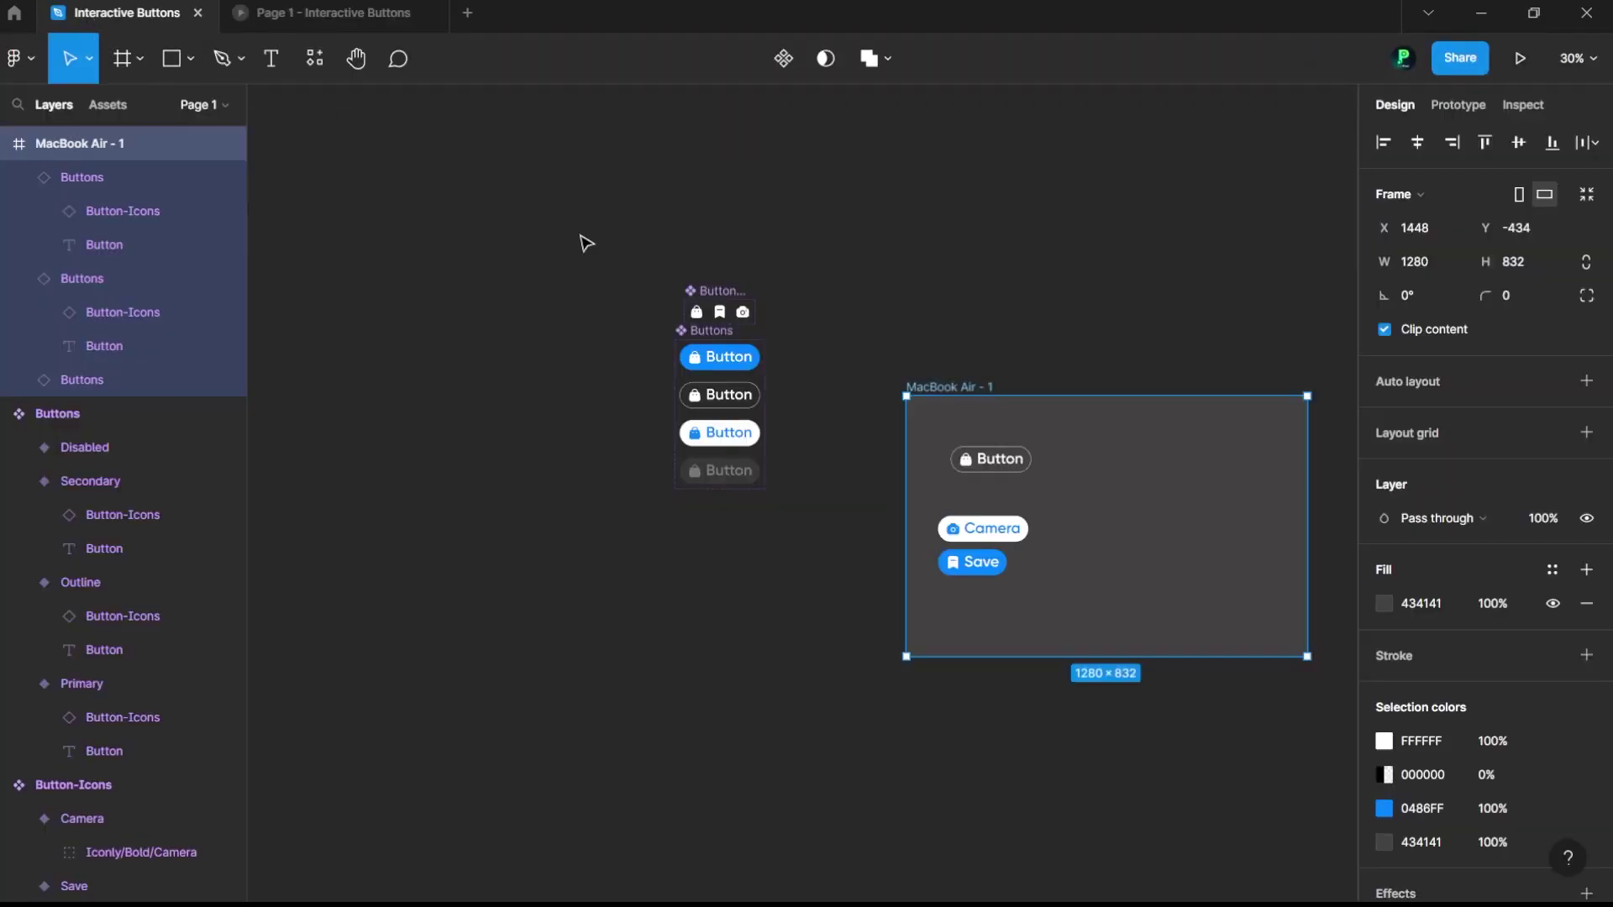
left_click(739, 543)
scroll(1090, 515, "up", 5)
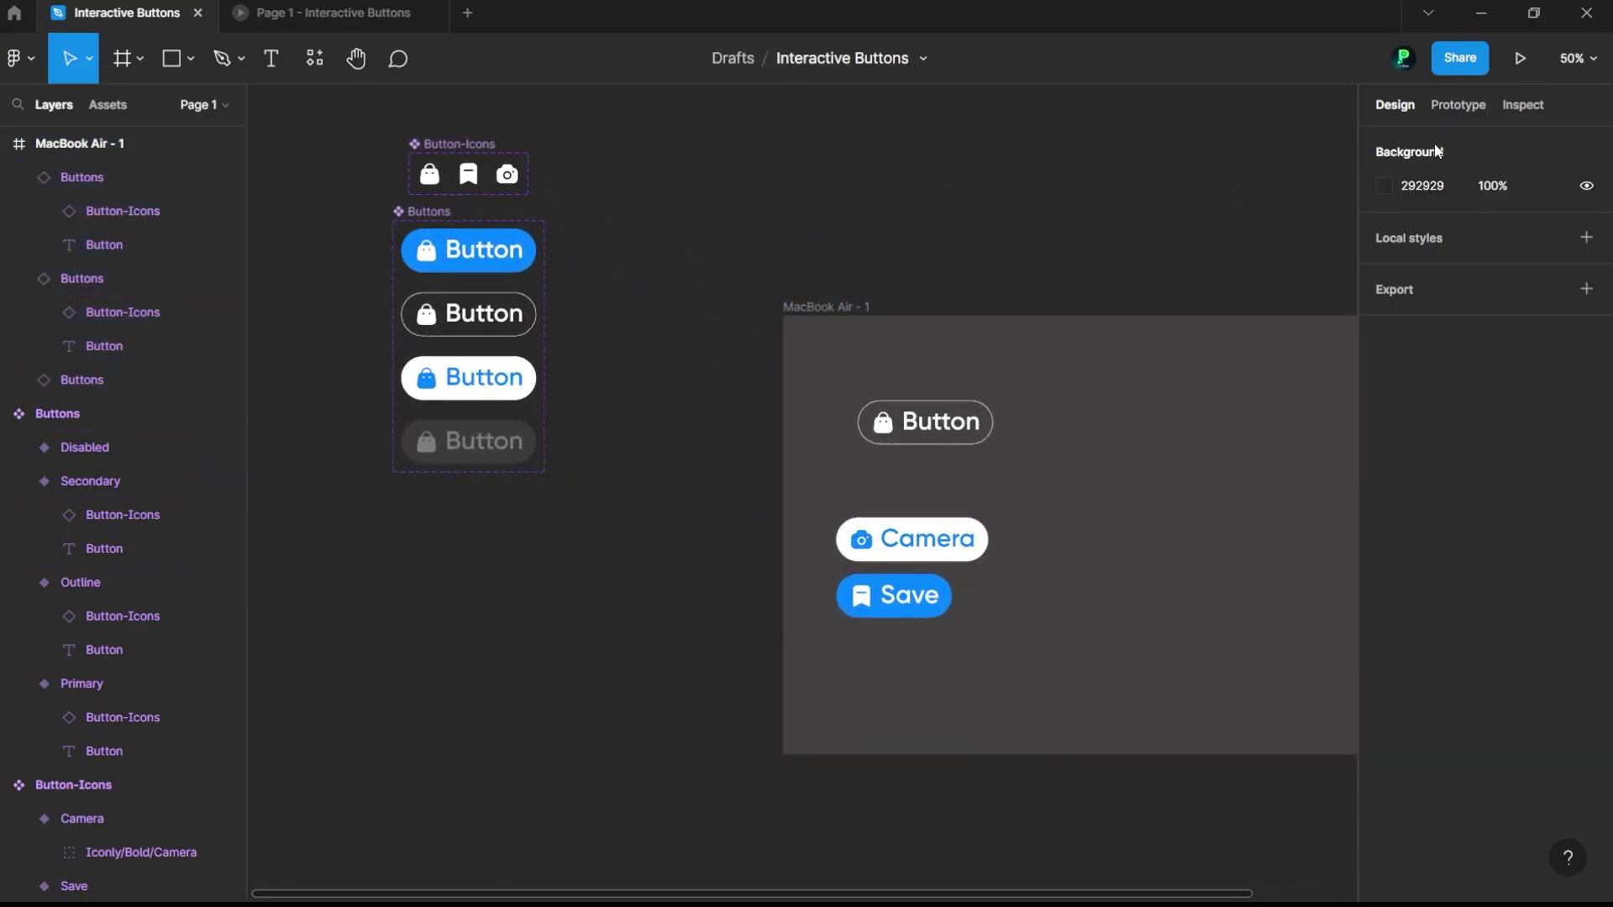
left_click(1457, 104)
scroll(399, 310, "up", 3)
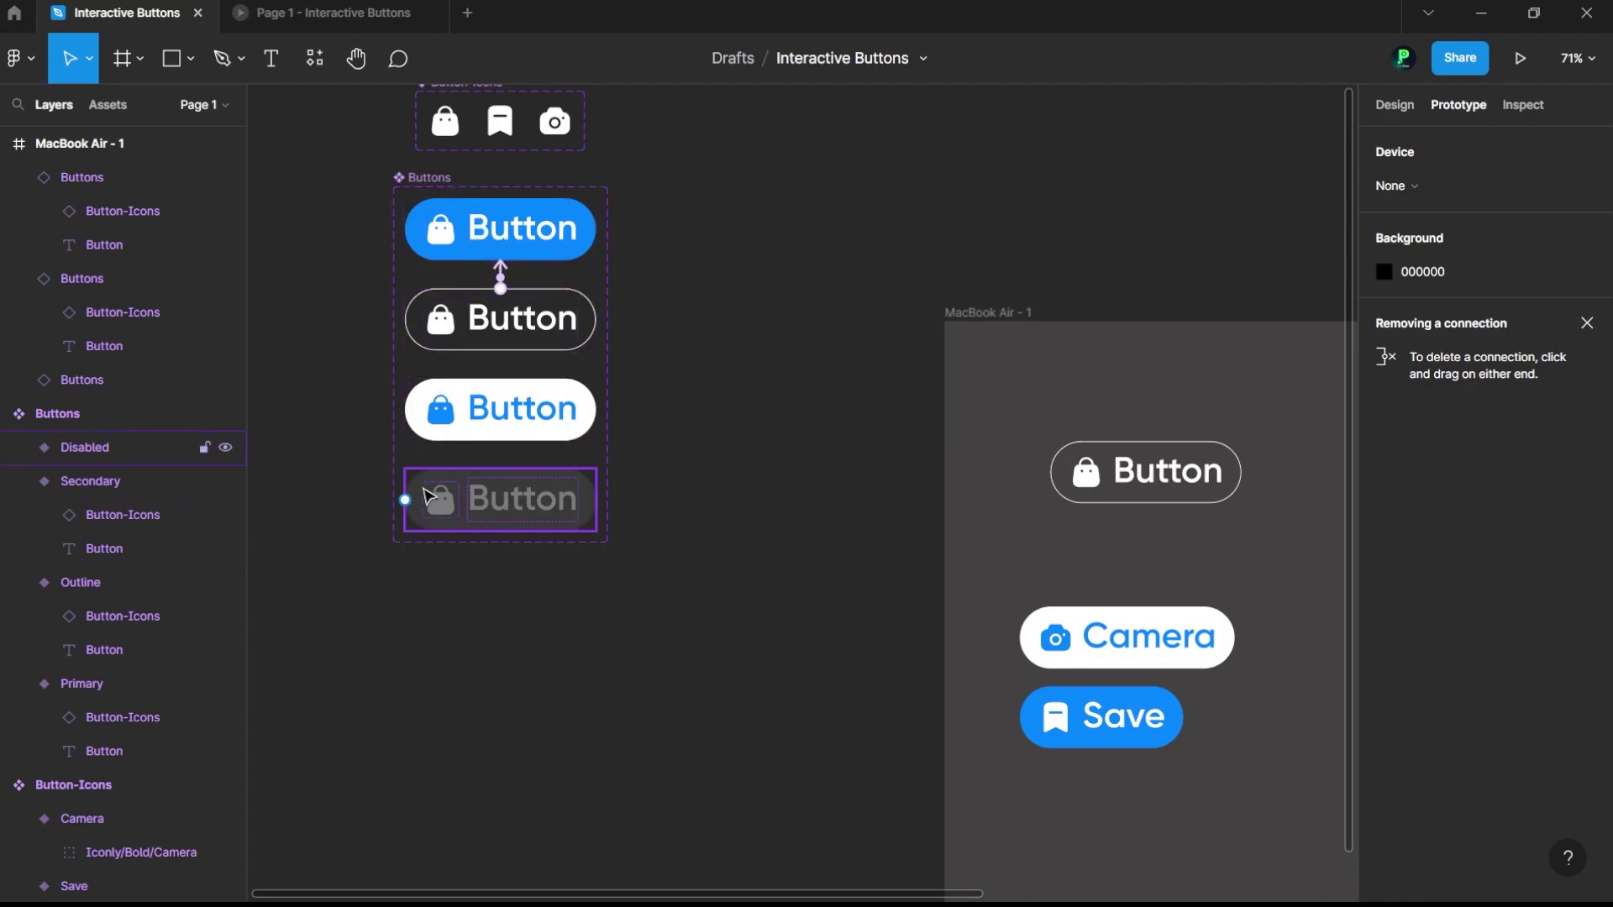
scroll(389, 343, "down", 4, "ctrl")
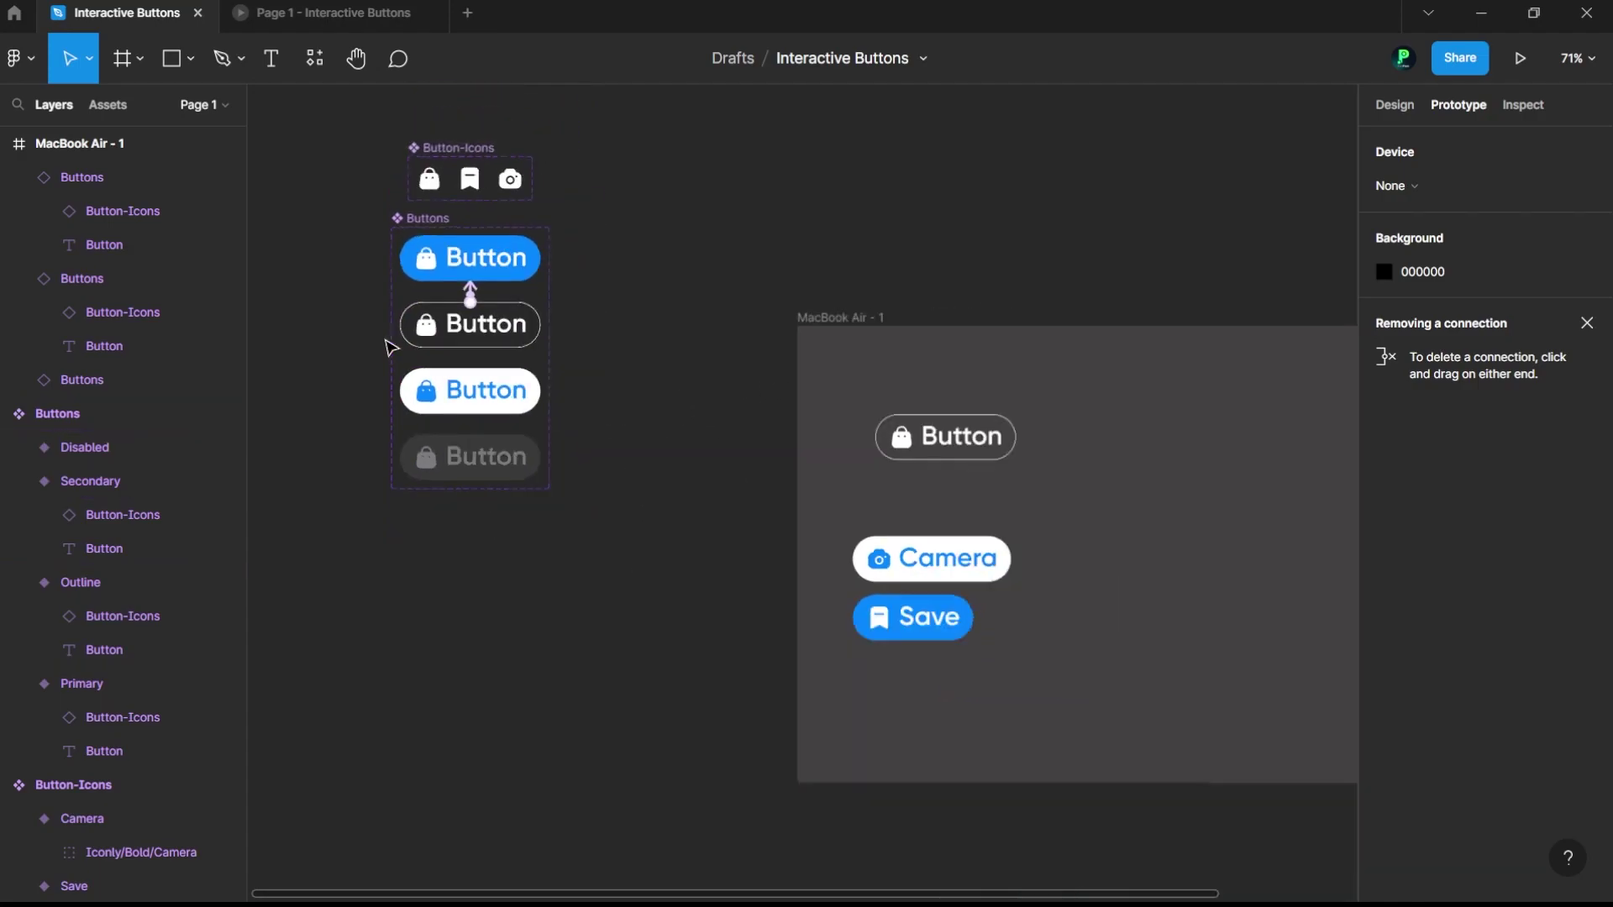
scroll(454, 201, "up", 4, "ctrl")
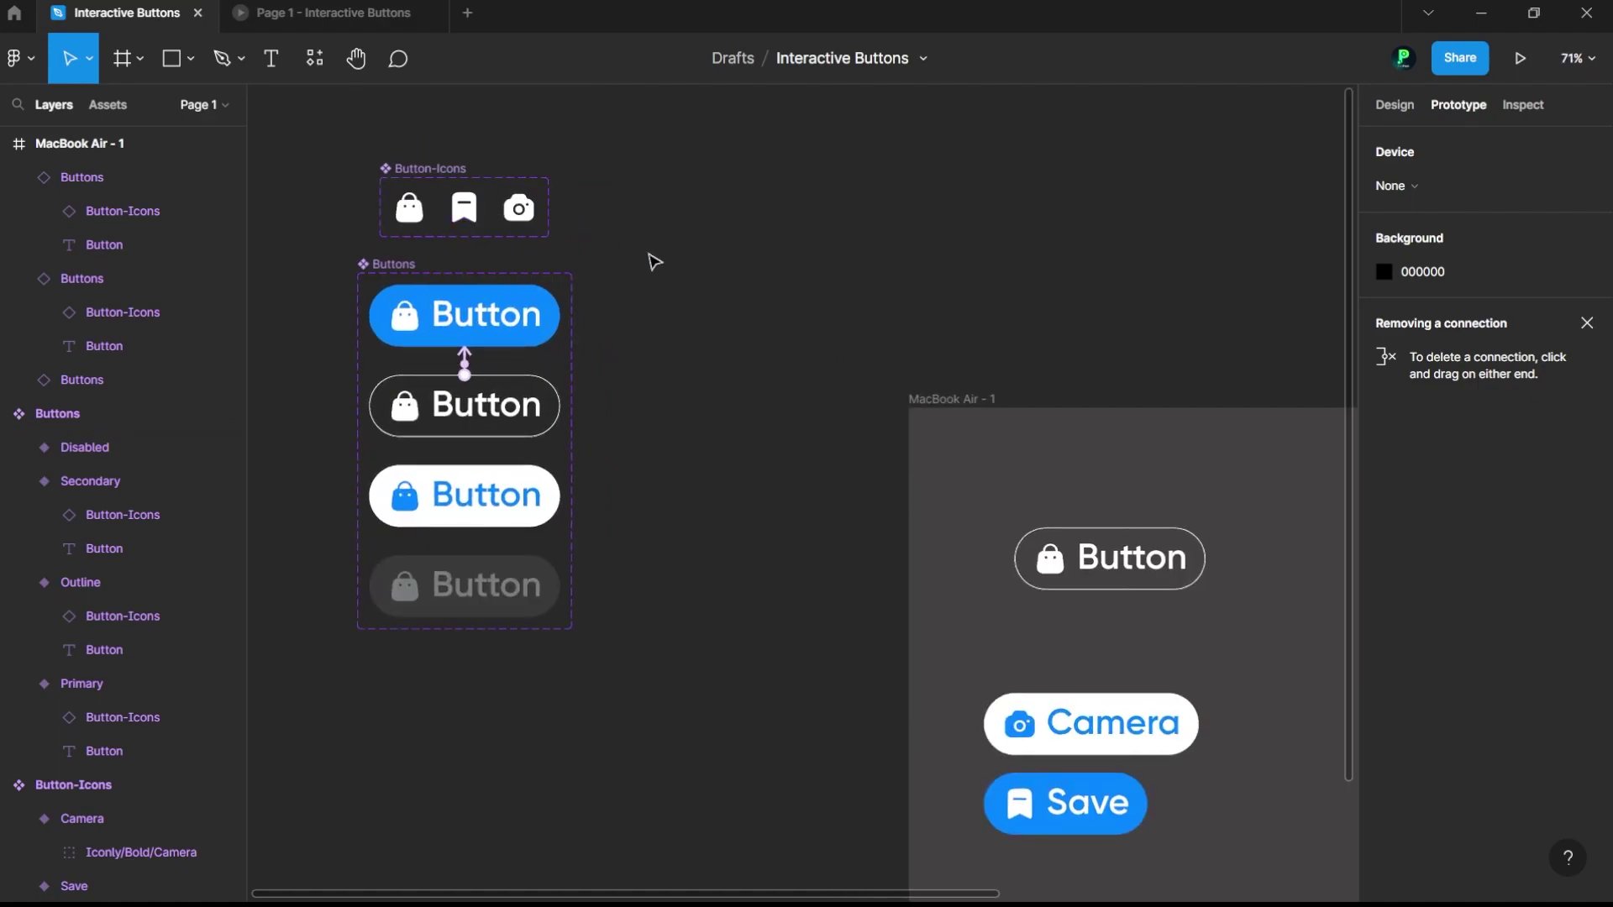
scroll(502, 285, "down", 4, "ctrl")
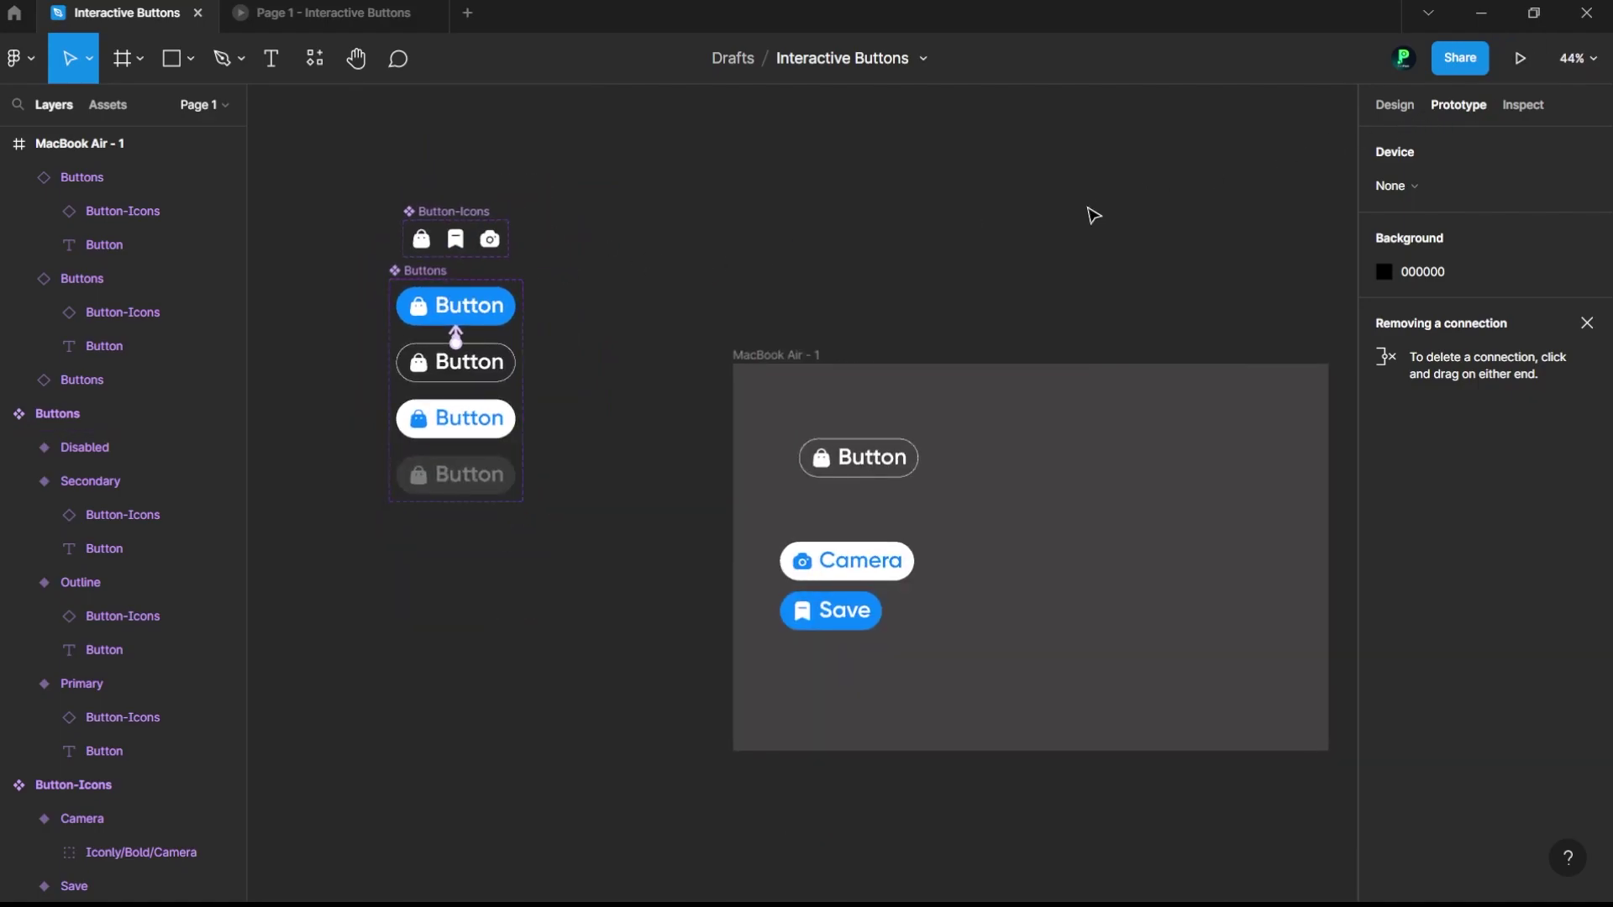
left_click(1395, 104)
scroll(705, 248, "down", 3, "ctrl")
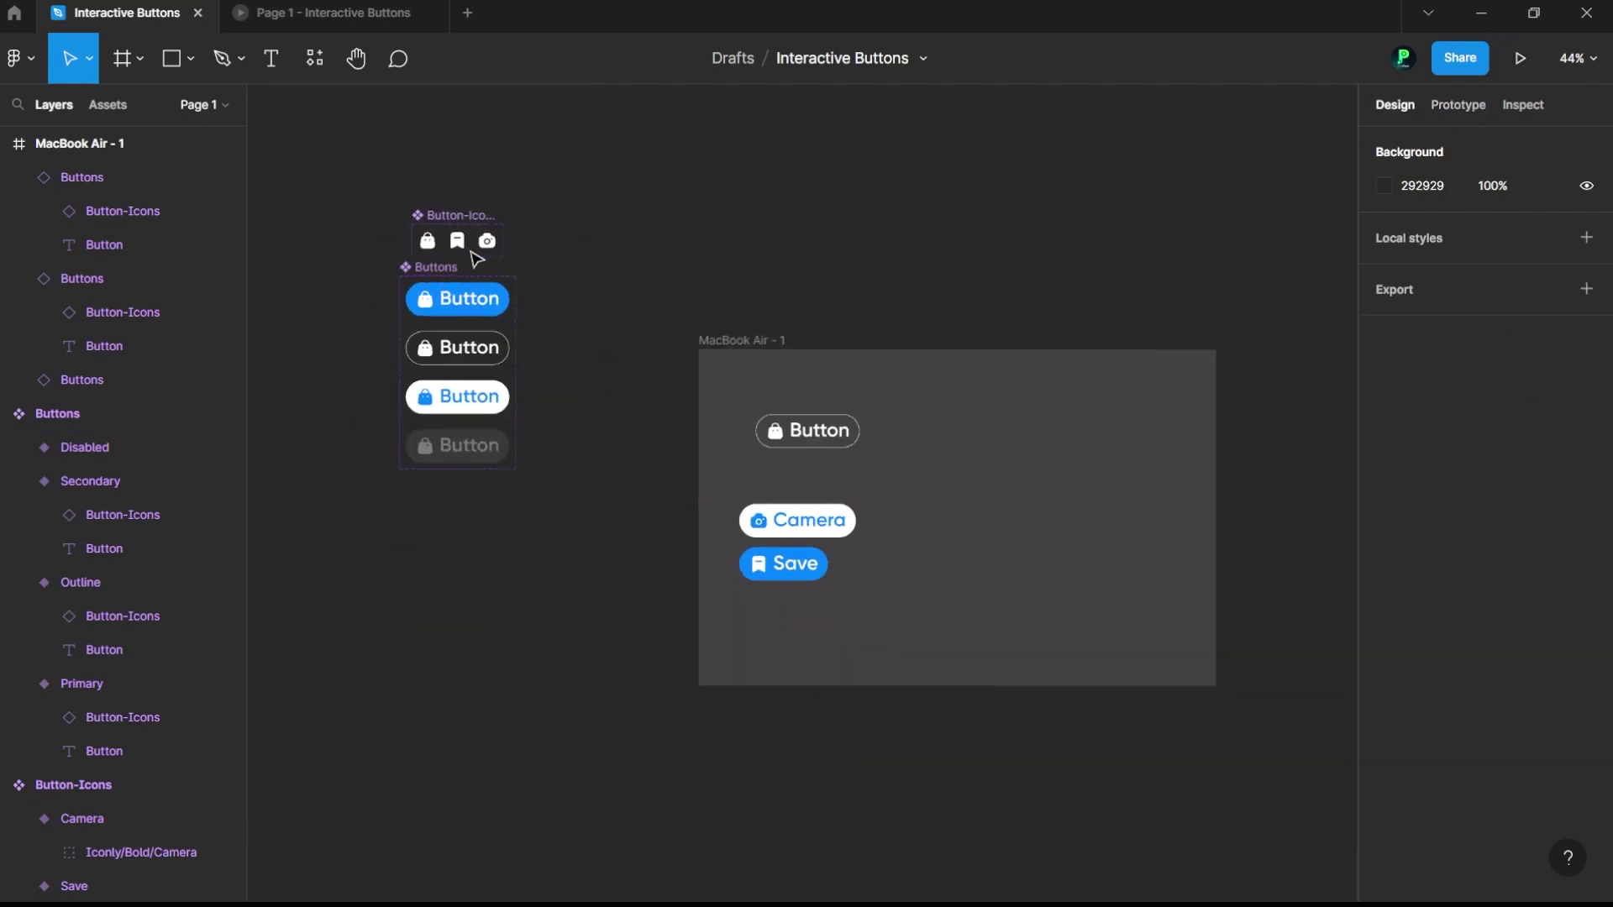